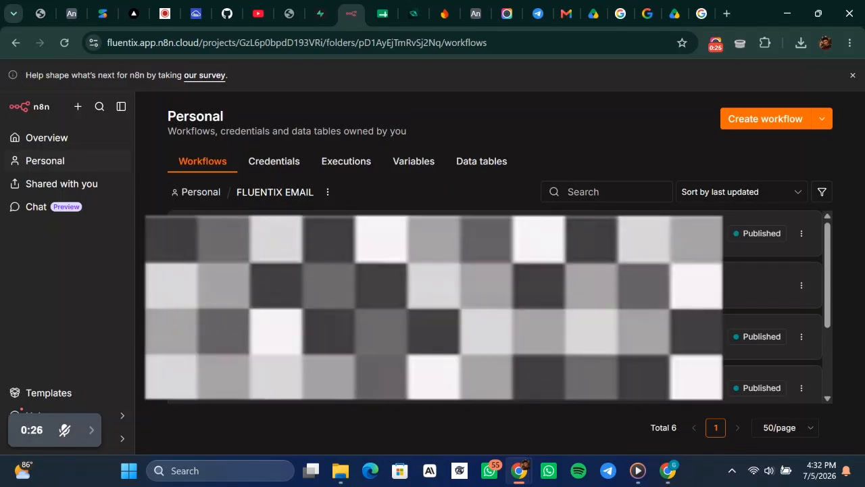
pyautogui.click(92, 430)
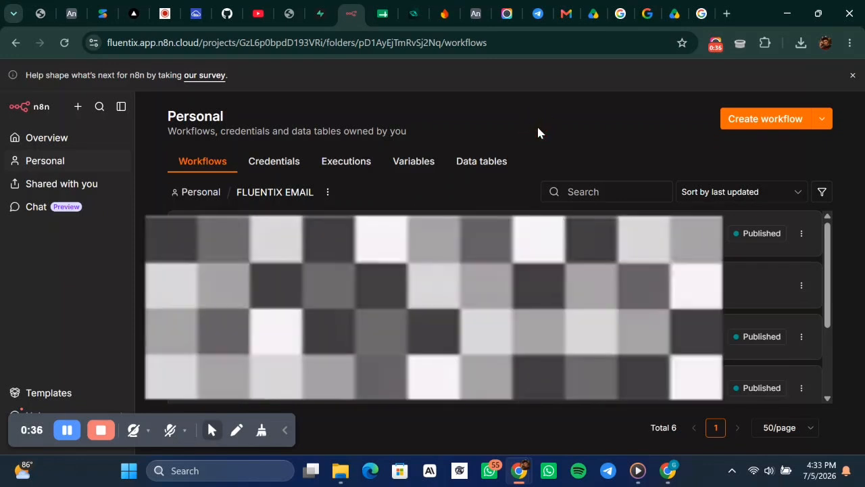
pyautogui.click(285, 437)
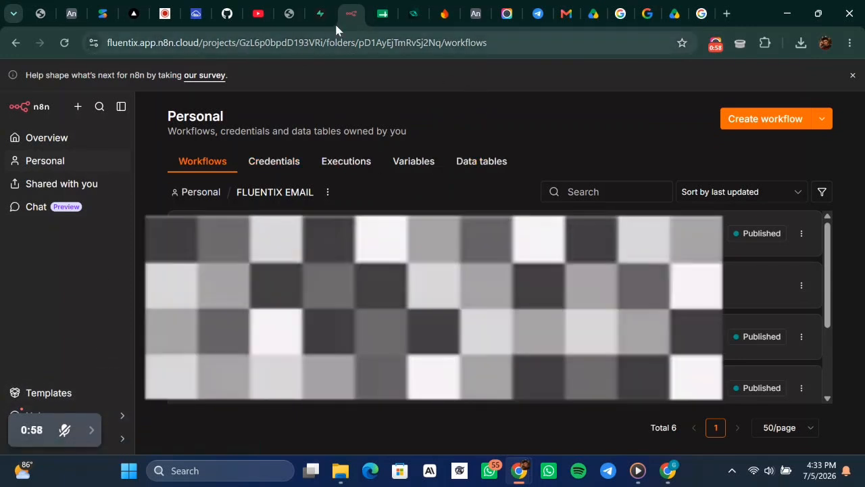
# Search Google for "n8n.oi" in a new browser tab and look over the top results
pyautogui.hotkey('ctrl', 't')
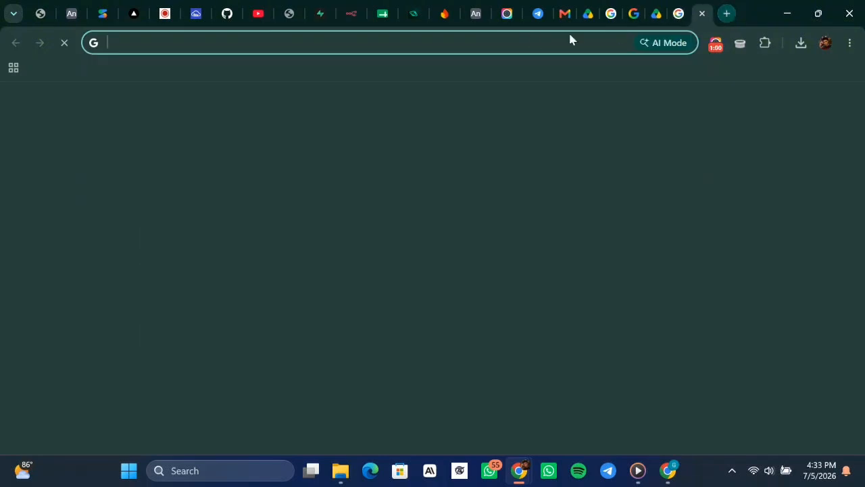
pyautogui.click(527, 42)
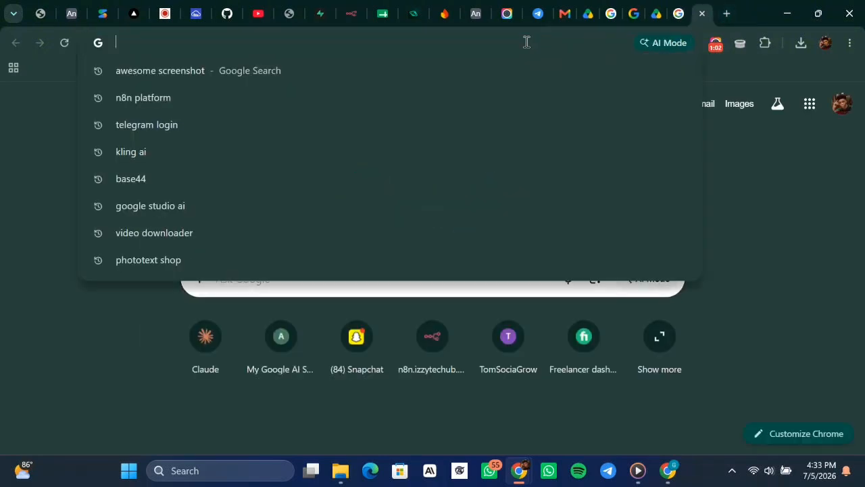
pyautogui.write('n8n')
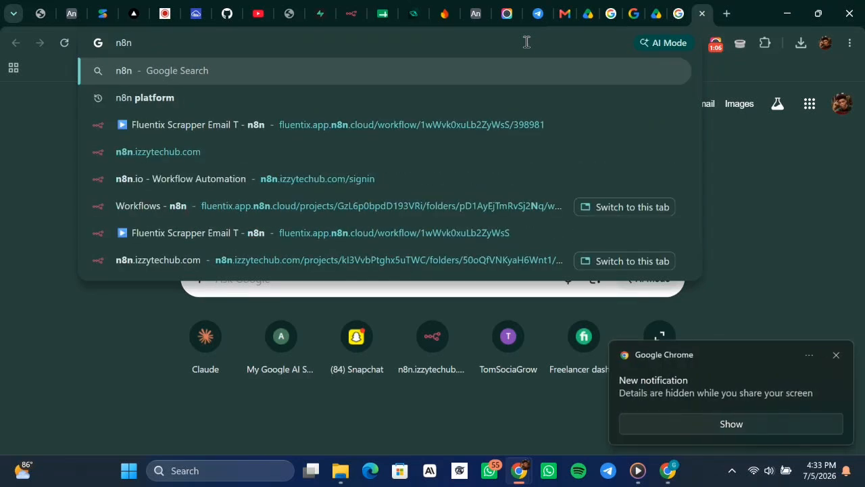
pyautogui.write(',0')
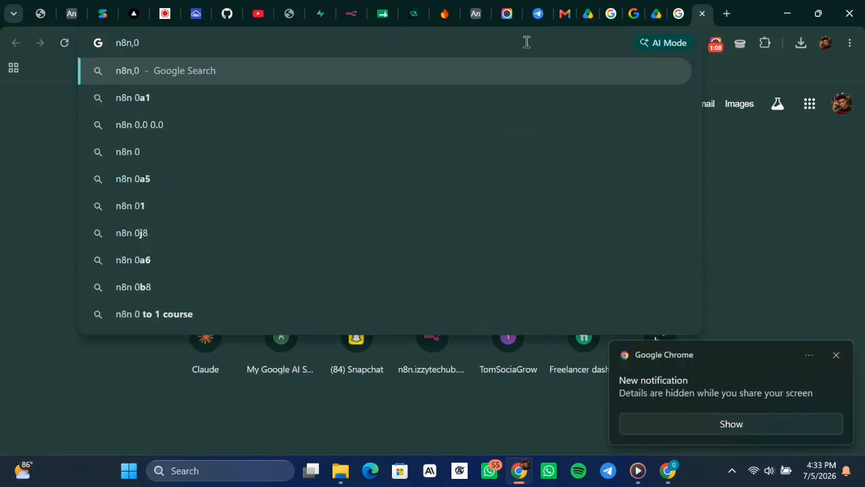
pyautogui.press('BackSpace')
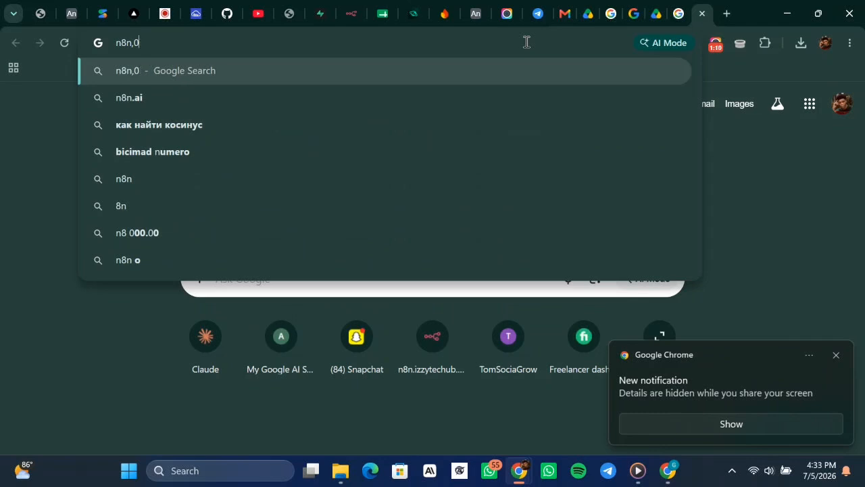
pyautogui.write('oi')
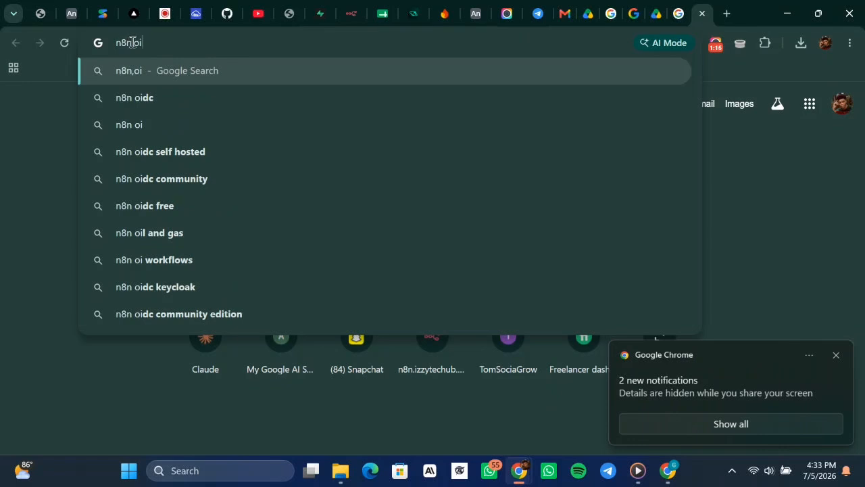
pyautogui.click(135, 42)
pyautogui.press('BackSpace')
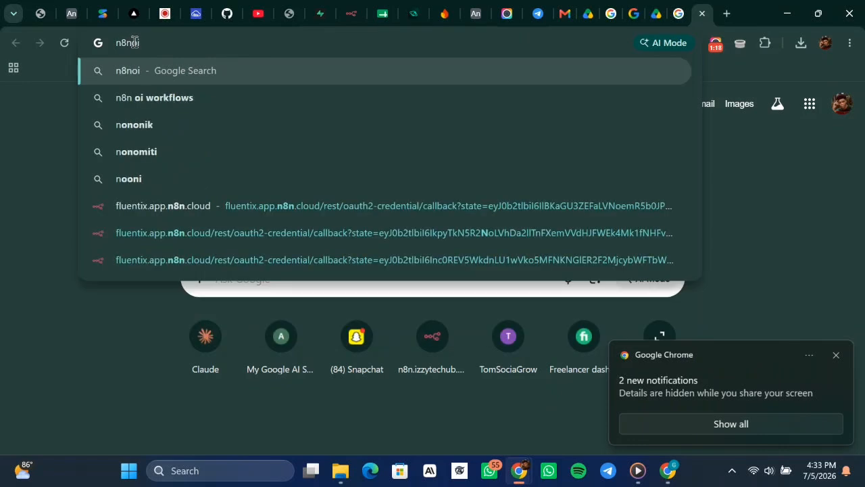
pyautogui.write('.')
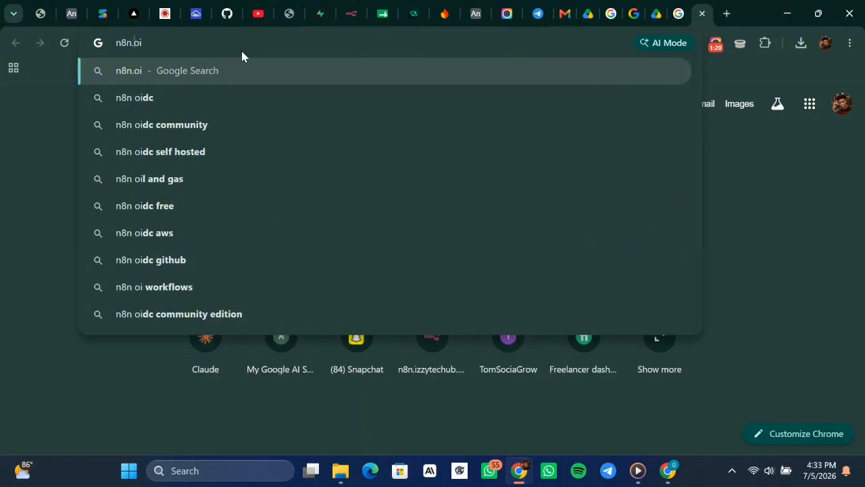
pyautogui.press('Return')
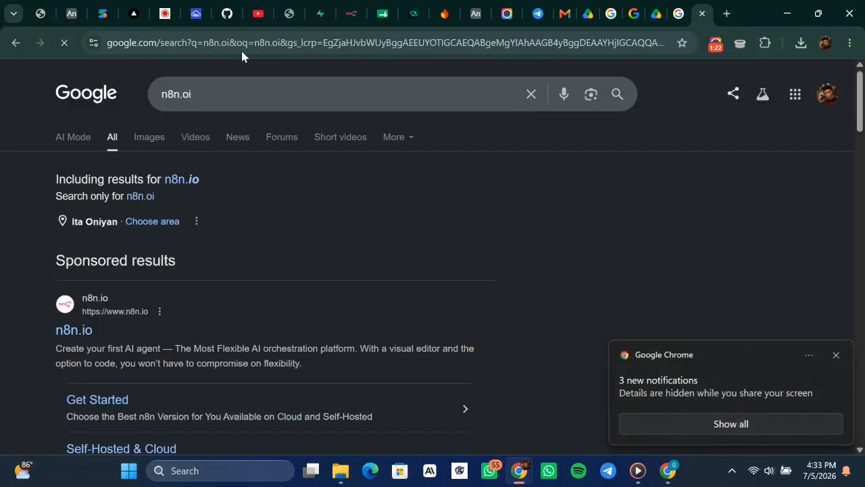
pyautogui.scroll(-1, 258, 249)
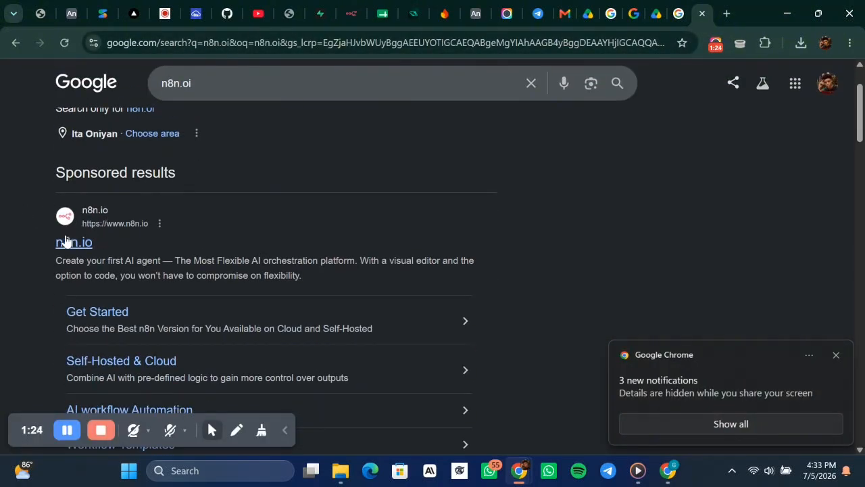
pyautogui.scroll(1, 469, 248)
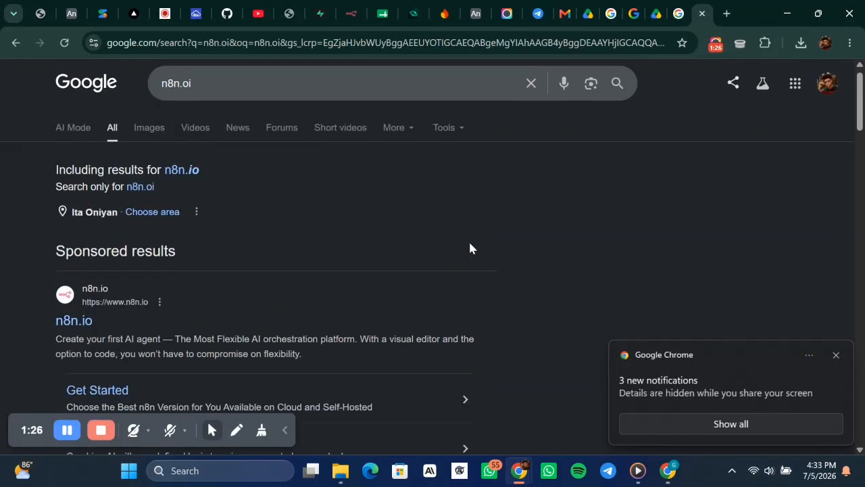
# Create a new workflow in the FLUENTIX EMAIL folder and name it "RESPOND TO ALL MY EMAIL TUTORIAL"
pyautogui.click(350, 11)
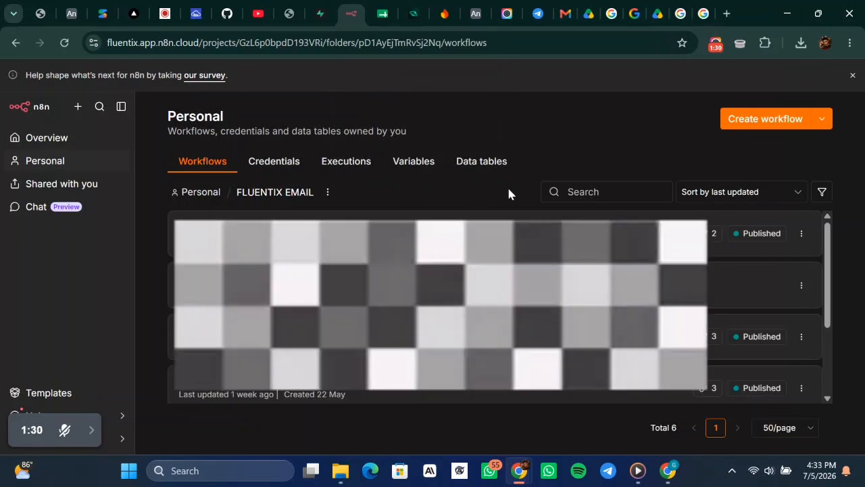
pyautogui.click(744, 119)
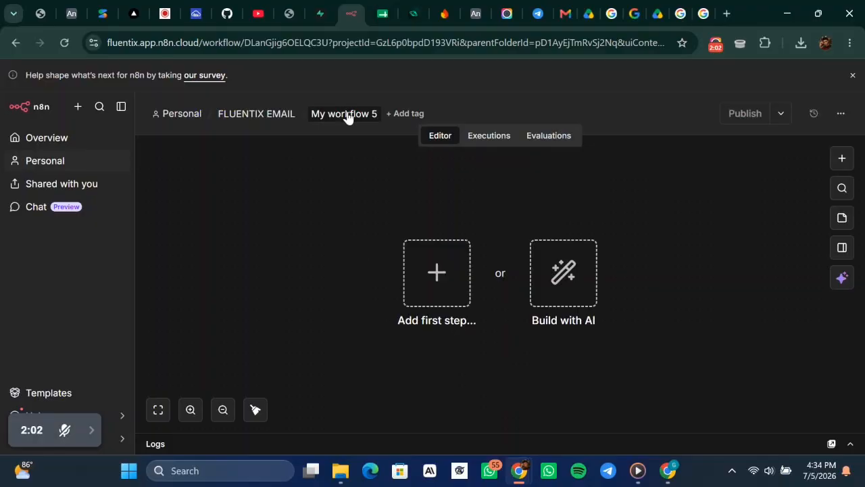
pyautogui.click(346, 112)
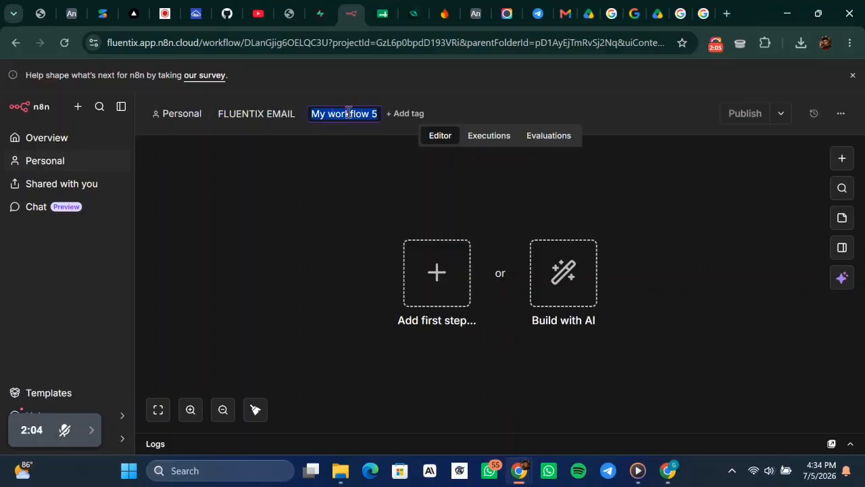
pyautogui.click(346, 112)
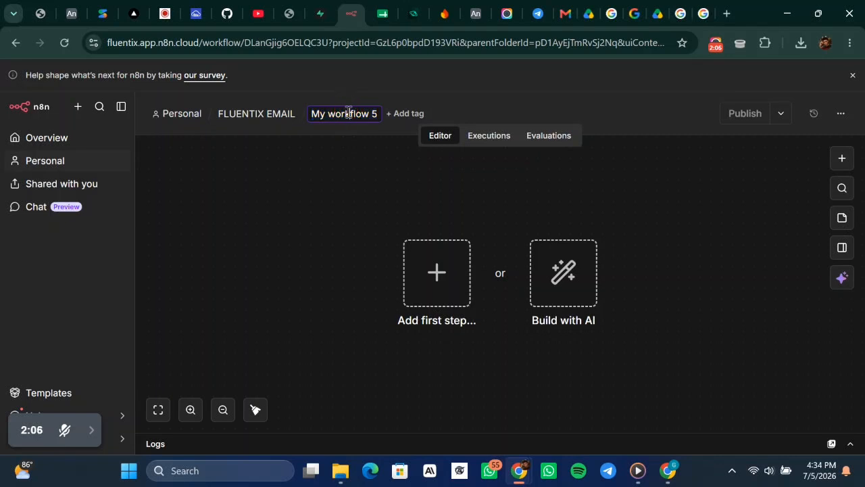
pyautogui.tripleClick(347, 112)
pyautogui.write('re')
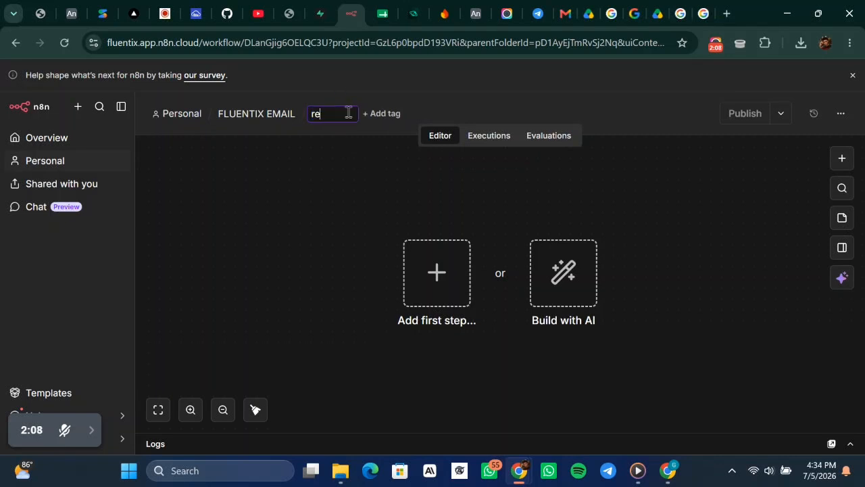
pyautogui.press('BackSpace')
pyautogui.press('BackSpace')
pyautogui.write('RESPOND TO ALL MY EMAIL')
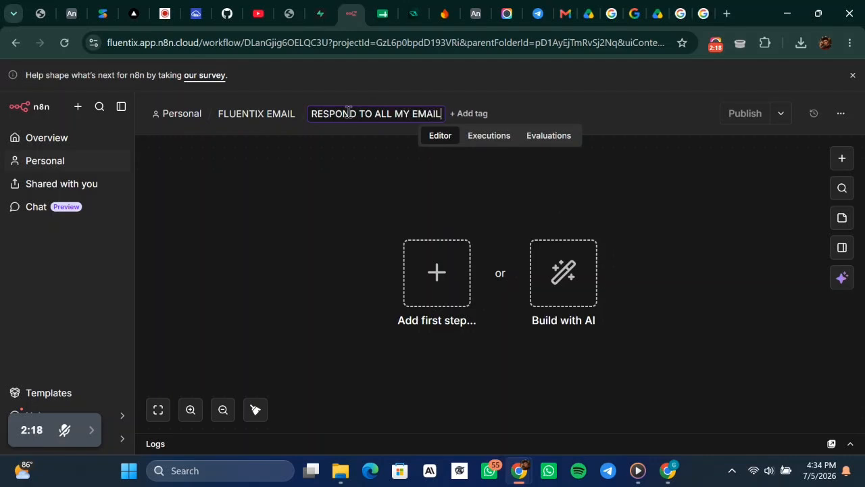
pyautogui.write(' TUTO')
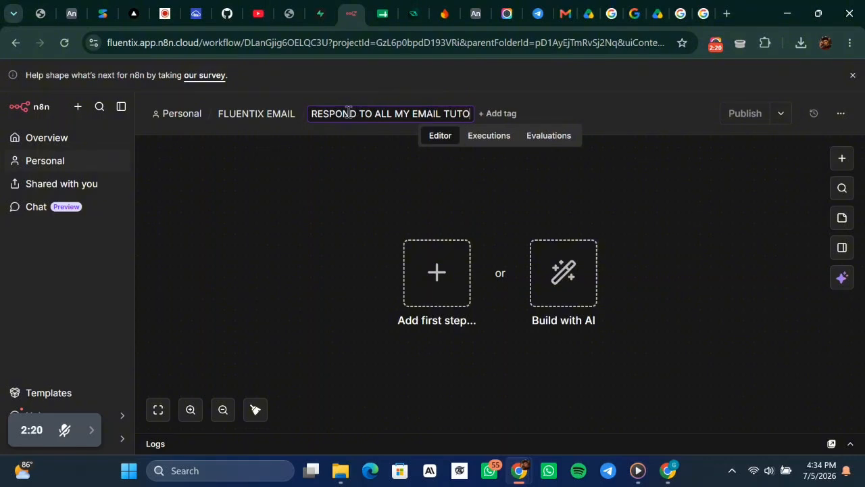
pyautogui.write('RIAL')
pyautogui.press('Return')
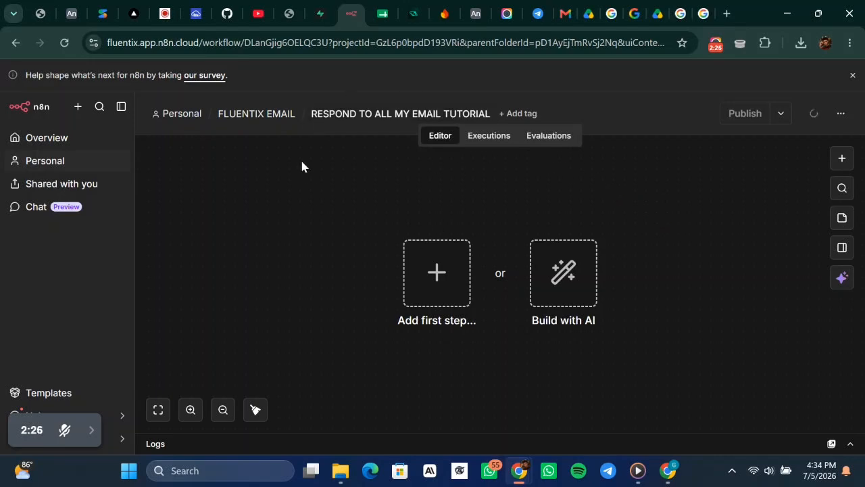
# Add the Gmail "On message received" trigger as the workflow's first step
pyautogui.click(436, 270)
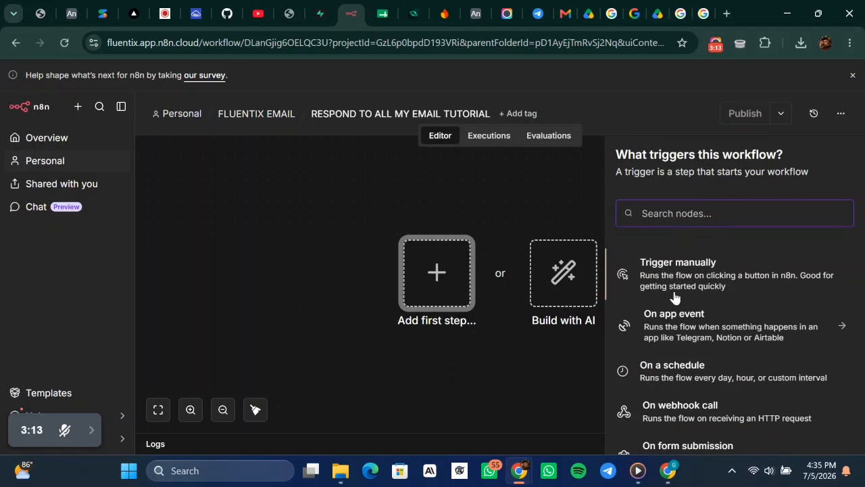
pyautogui.scroll(-1, 674, 313)
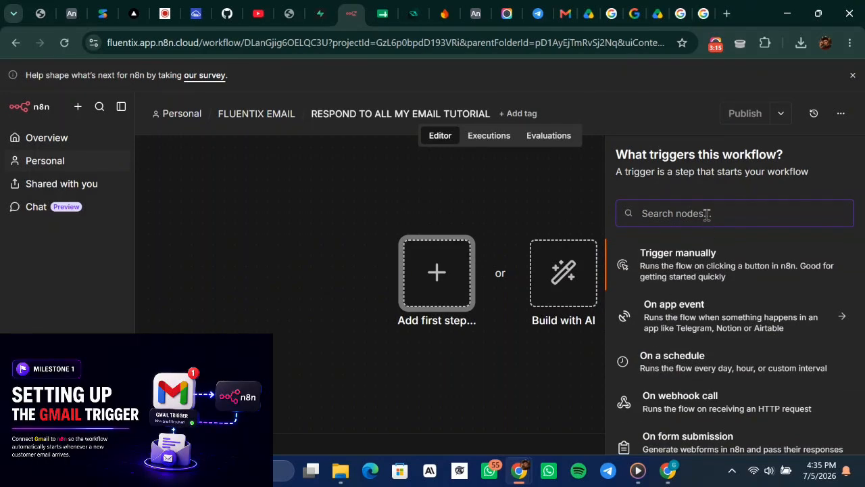
pyautogui.write('E')
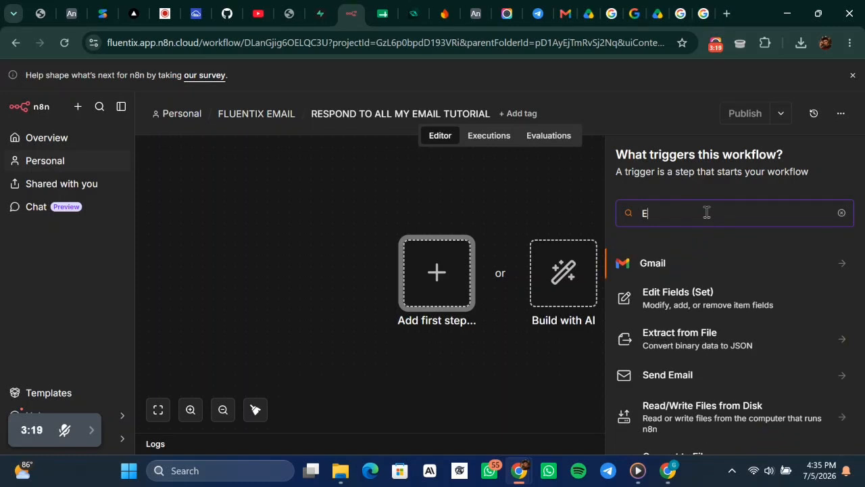
pyautogui.click(726, 267)
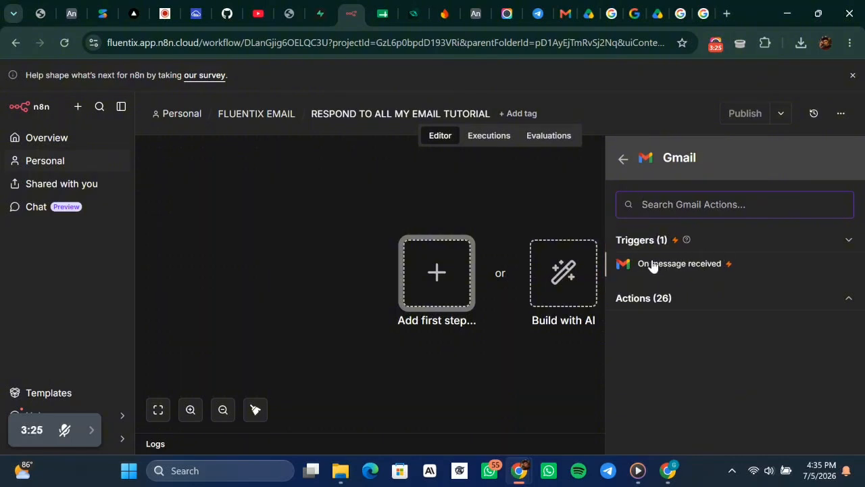
pyautogui.click(848, 241)
pyautogui.click(847, 243)
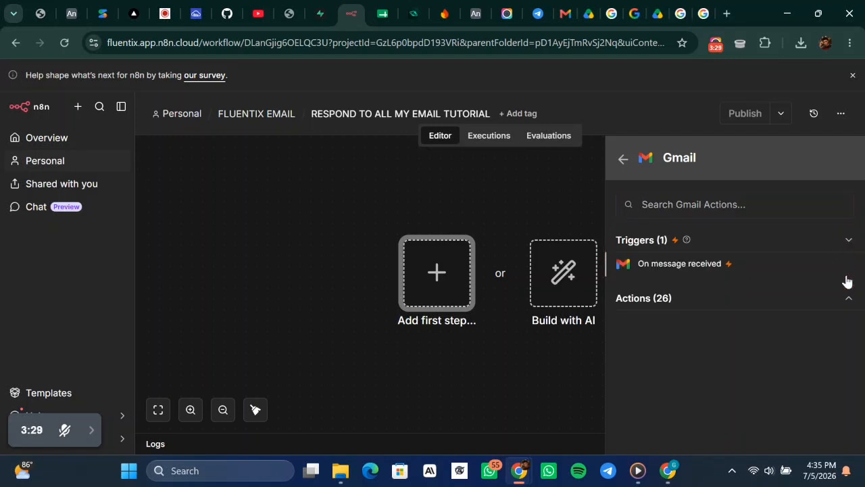
pyautogui.click(846, 299)
pyautogui.scroll(-4, 748, 334)
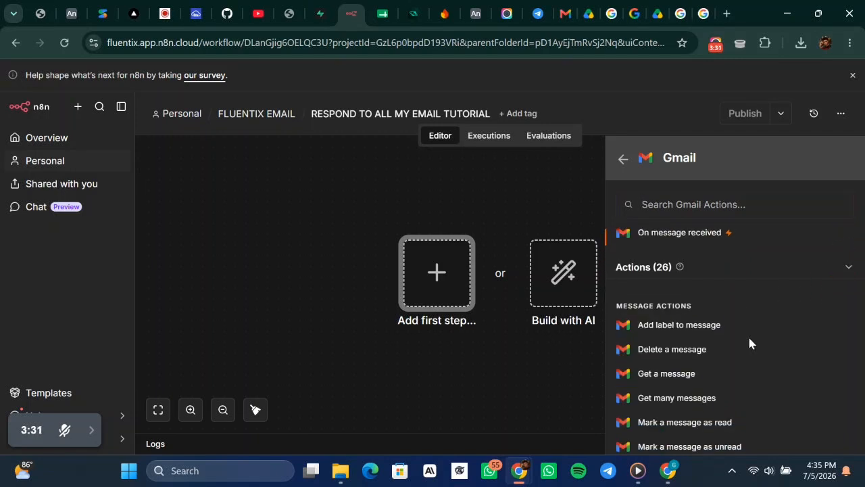
pyautogui.scroll(-4, 748, 343)
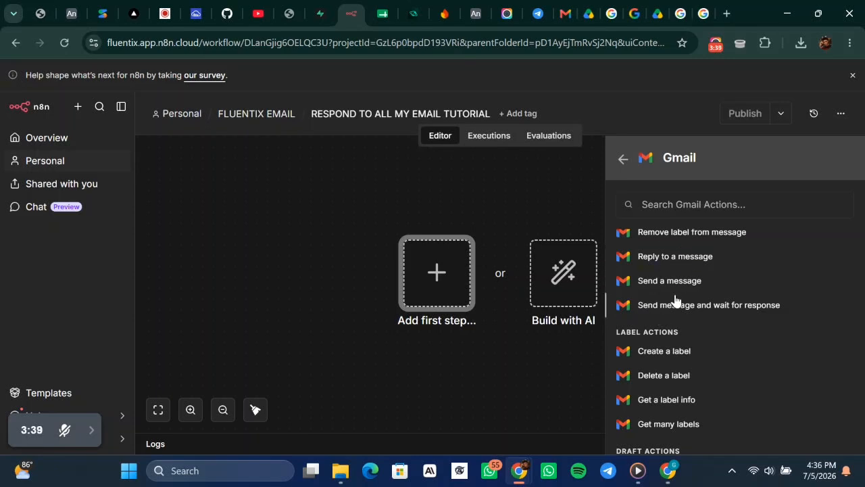
pyautogui.scroll(-5, 718, 318)
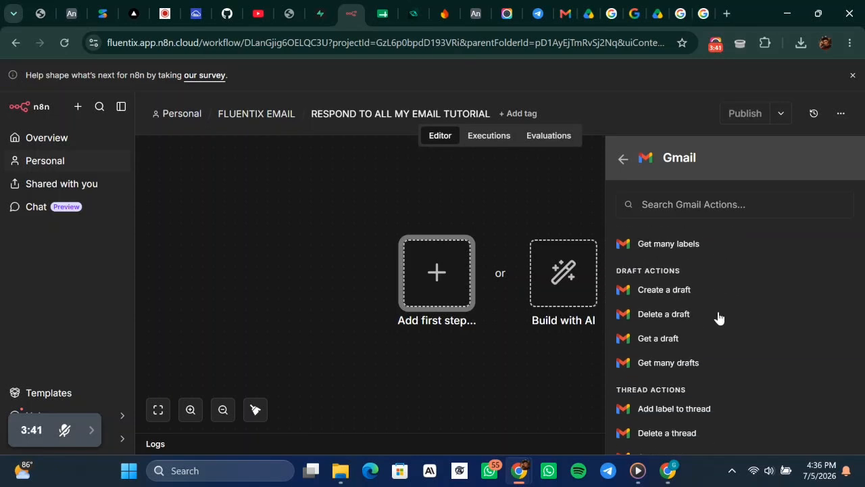
pyautogui.scroll(10, 718, 318)
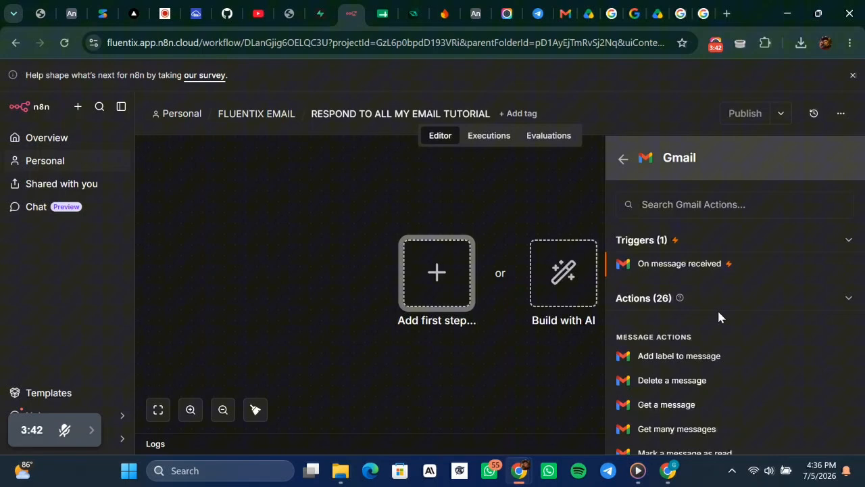
pyautogui.click(702, 265)
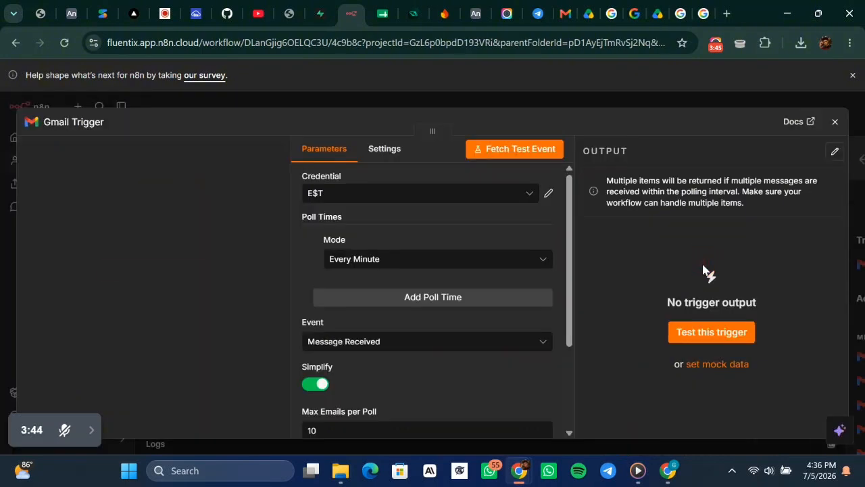
# Review the Gmail trigger's poll mode options and the authentication types offered in its E$T credential
pyautogui.click(436, 265)
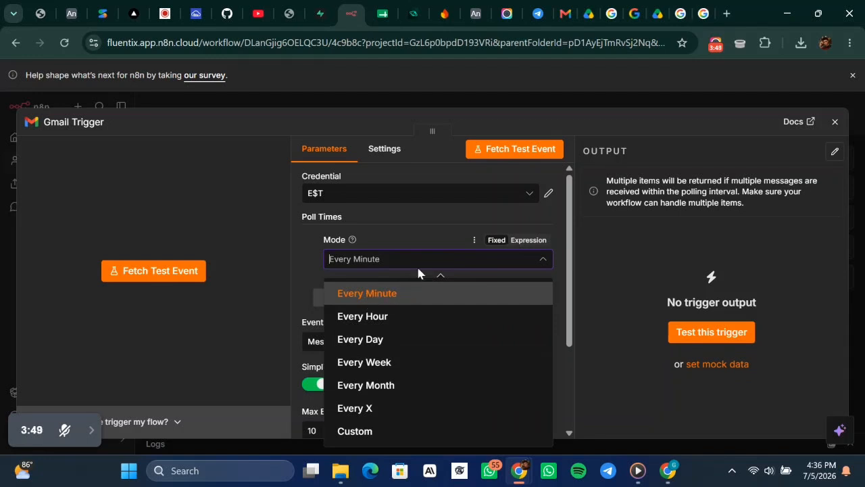
pyautogui.click(547, 195)
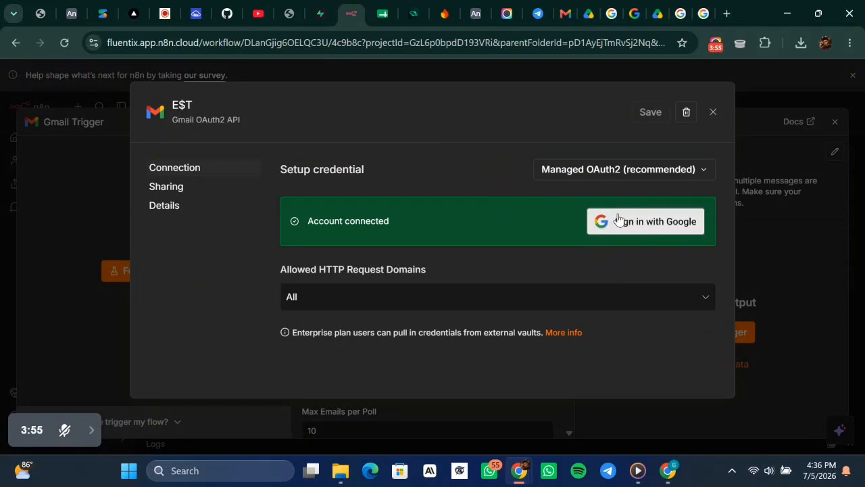
pyautogui.click(683, 166)
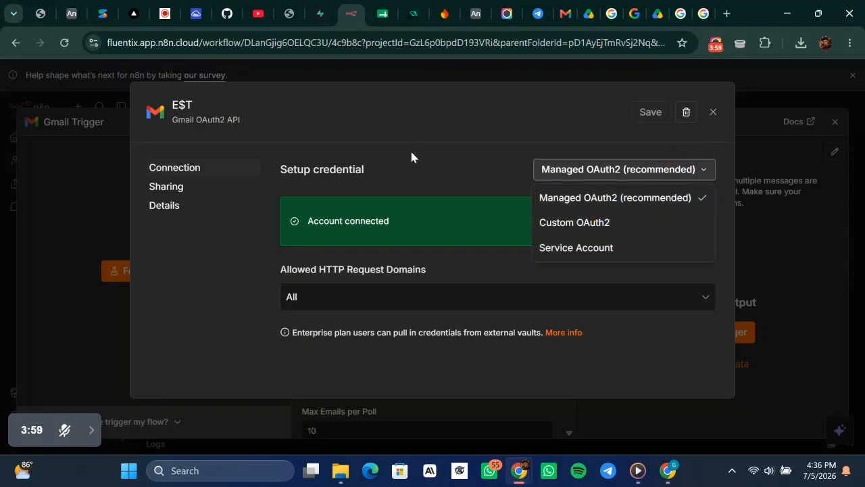
pyautogui.click(415, 168)
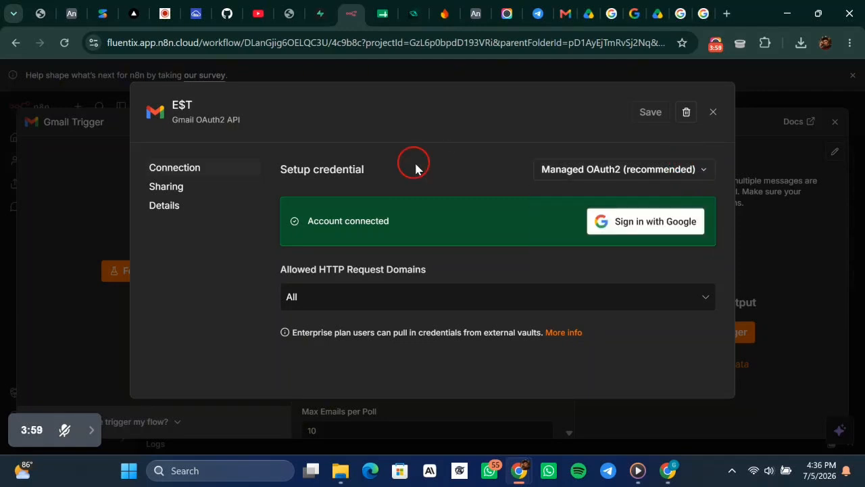
# Close the credential and review the Gmail trigger's poll mode, Simplify, event and filter options, keeping the Message Received event
pyautogui.click(714, 112)
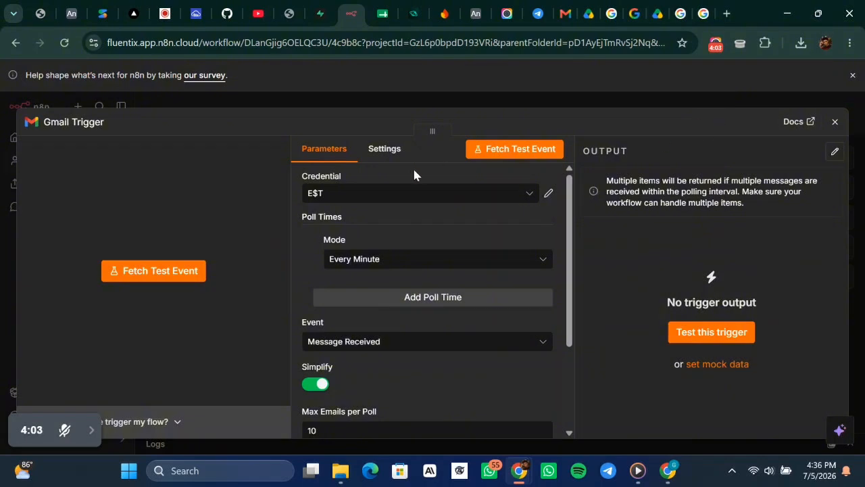
pyautogui.scroll(-1, 437, 260)
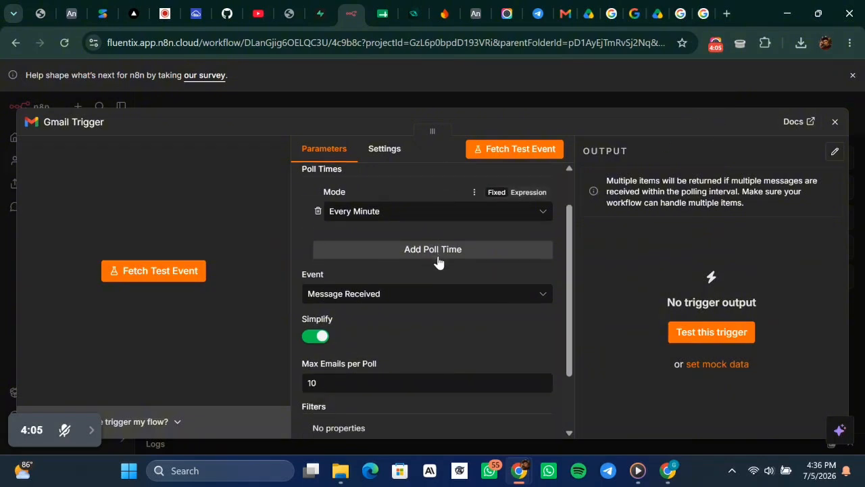
pyautogui.click(438, 213)
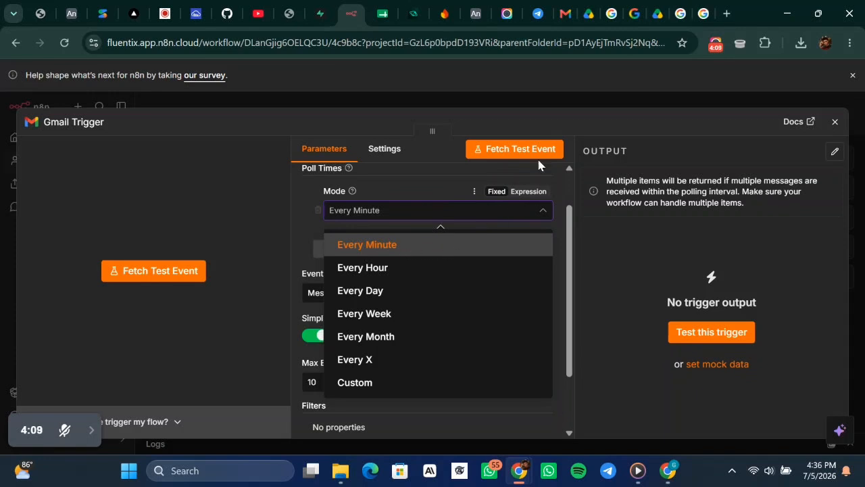
pyautogui.click(450, 174)
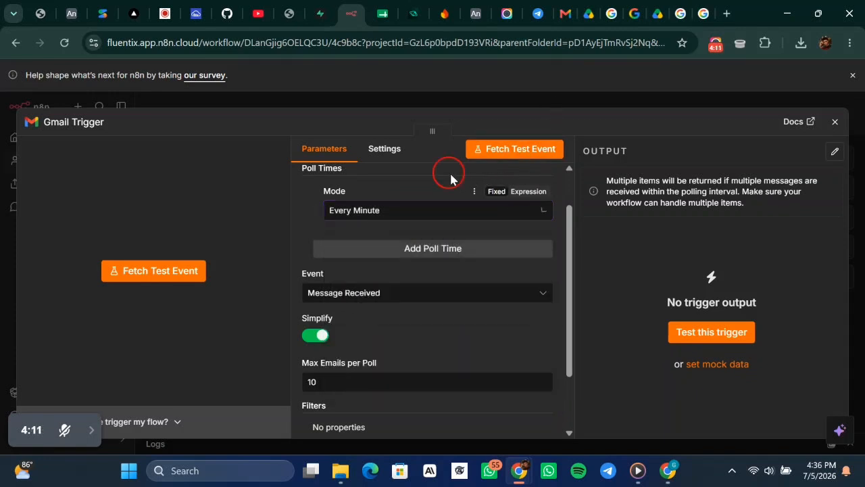
pyautogui.click(316, 322)
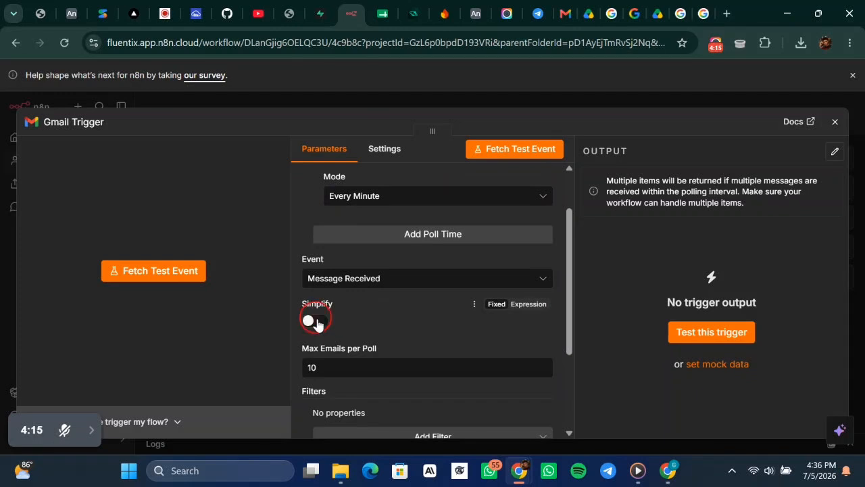
pyautogui.click(317, 323)
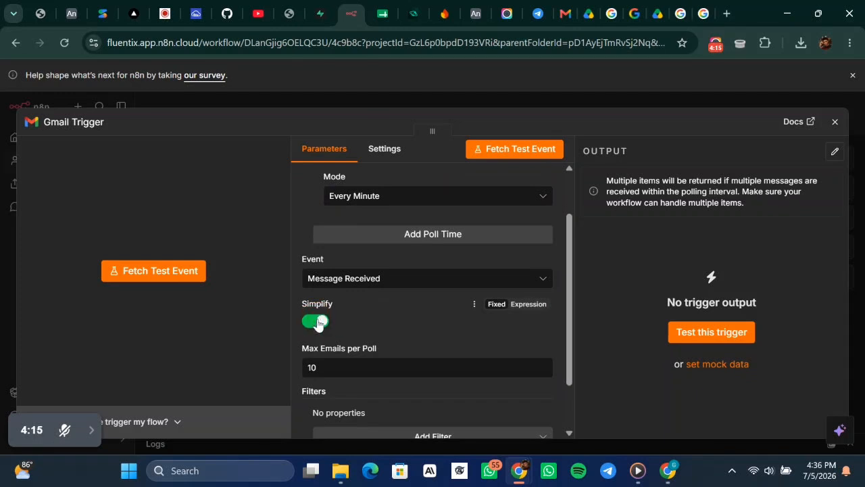
pyautogui.click(372, 284)
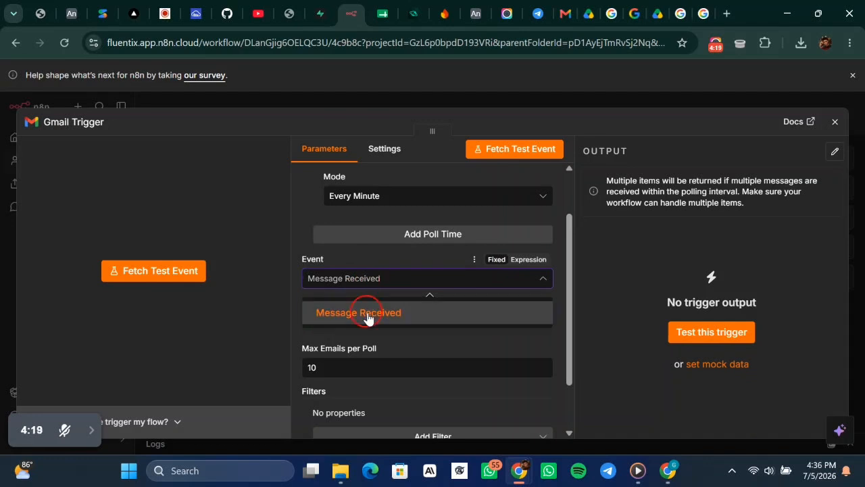
pyautogui.click(369, 315)
pyautogui.scroll(-1, 368, 318)
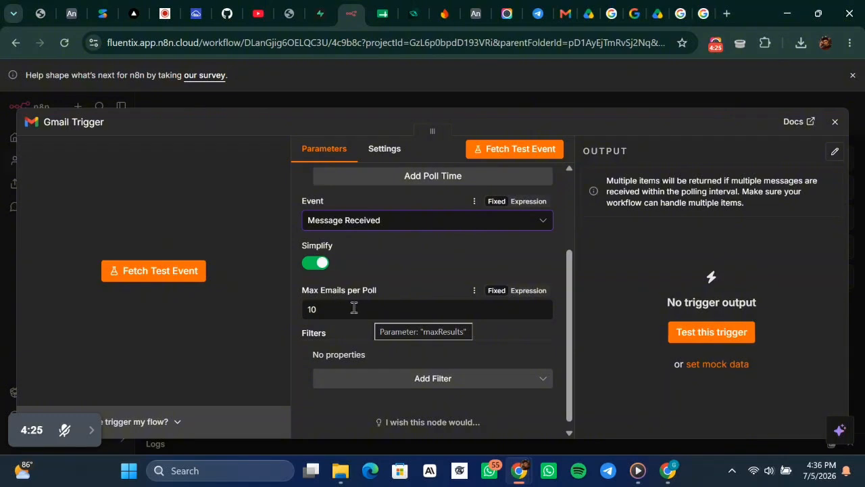
pyautogui.click(419, 378)
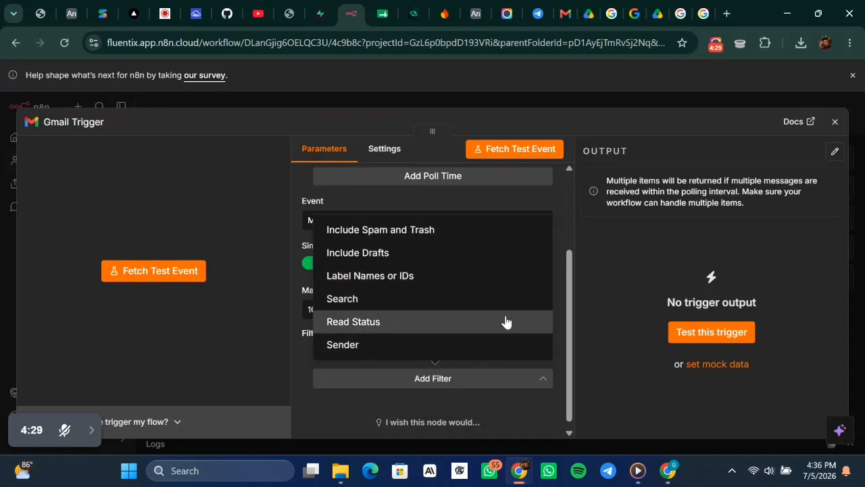
pyautogui.click(606, 351)
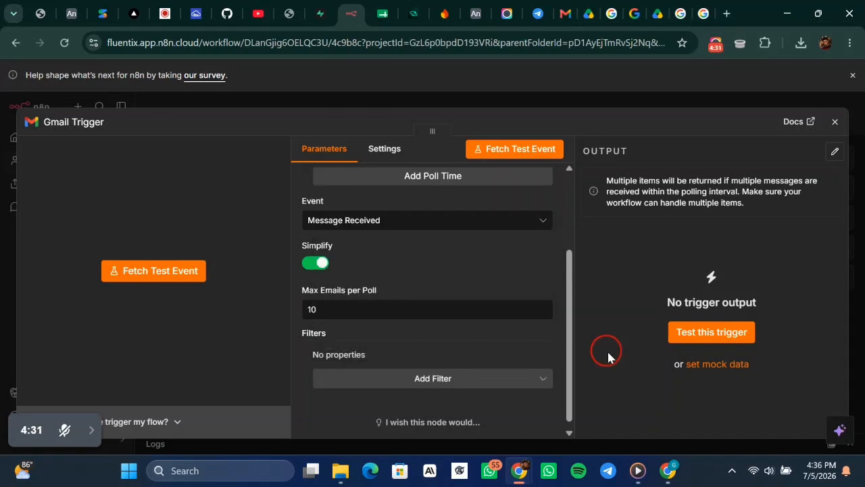
pyautogui.click(576, 101)
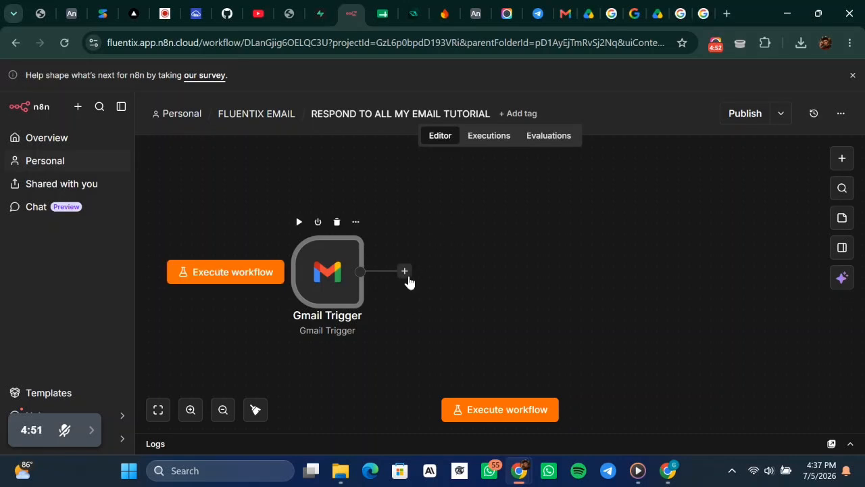
# Search the nodes for "AI", add an AI Agent after the Gmail Trigger, and return to the canvas
pyautogui.click(406, 273)
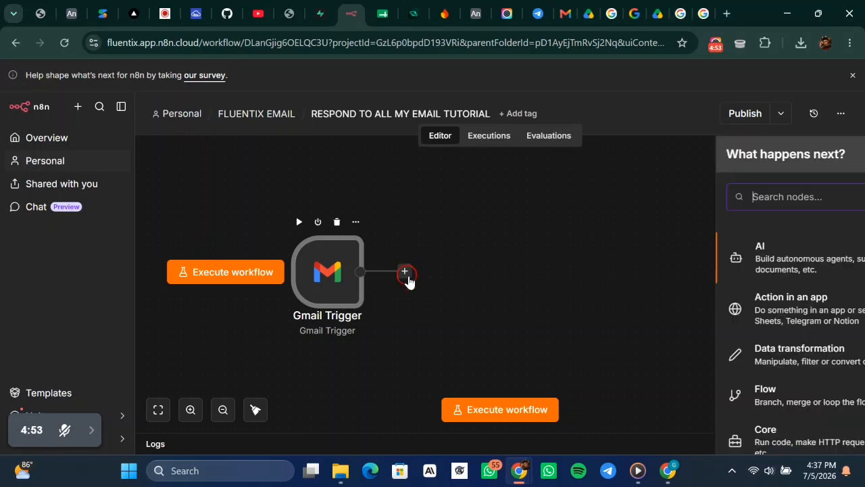
pyautogui.click(642, 198)
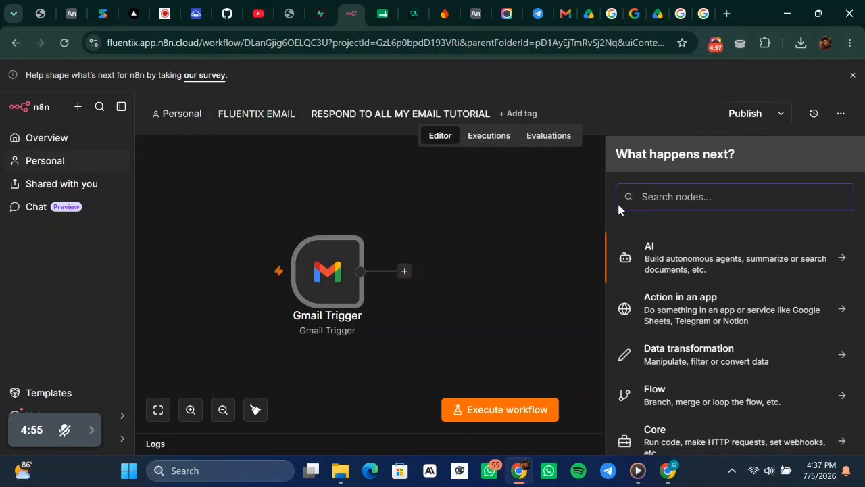
pyautogui.write('AI')
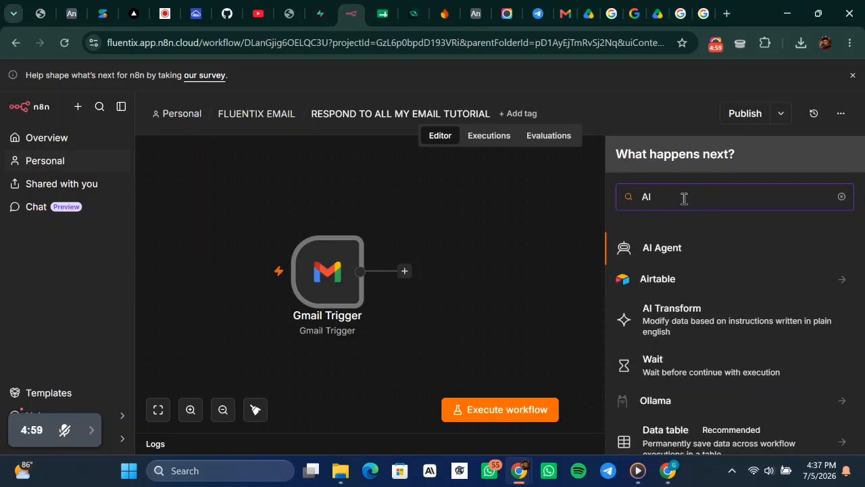
pyautogui.click(678, 255)
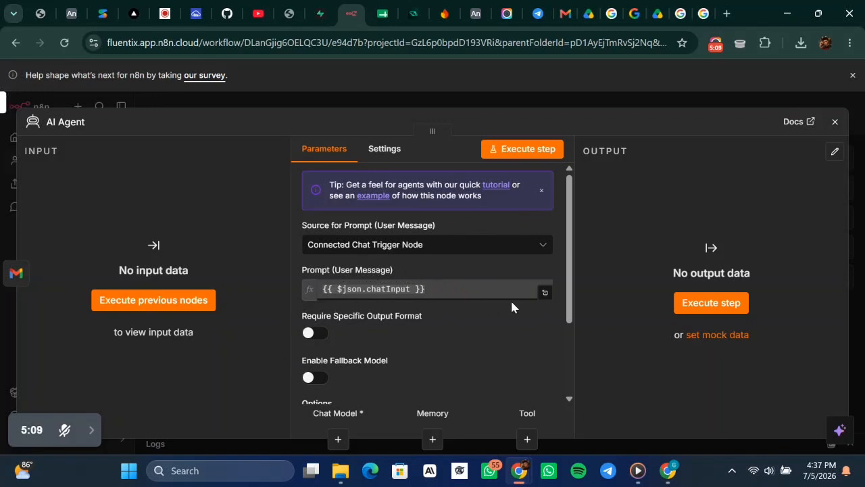
pyautogui.click(564, 96)
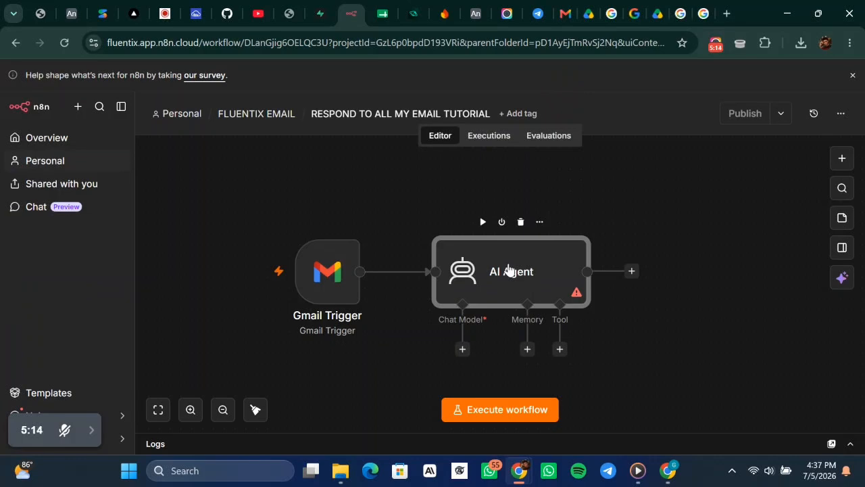
# Set the AI Agent's source for the user message prompt to "Define below"
pyautogui.doubleClick(509, 270)
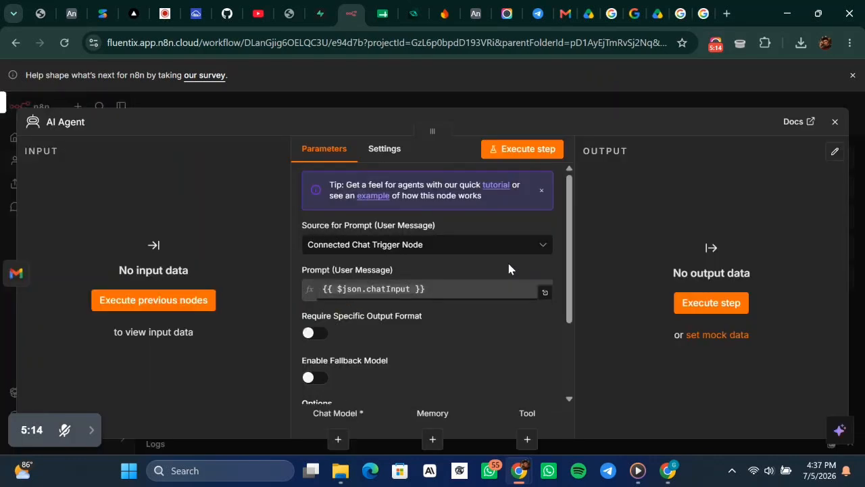
pyautogui.click(439, 243)
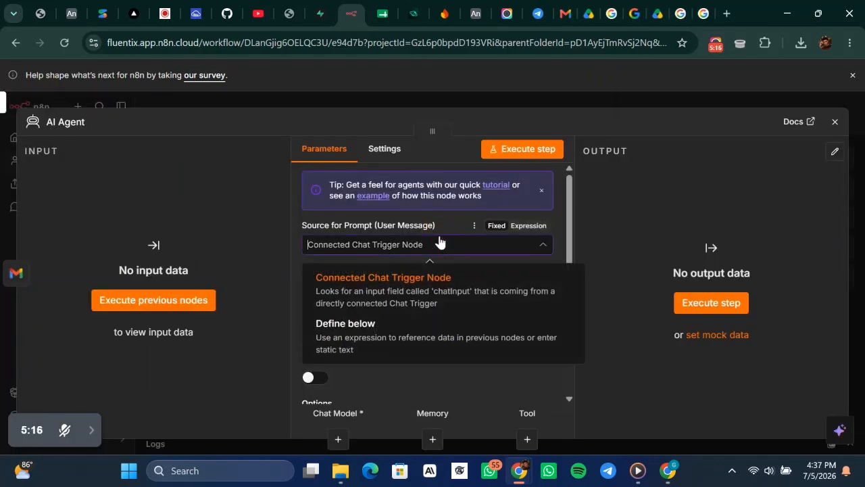
pyautogui.click(403, 327)
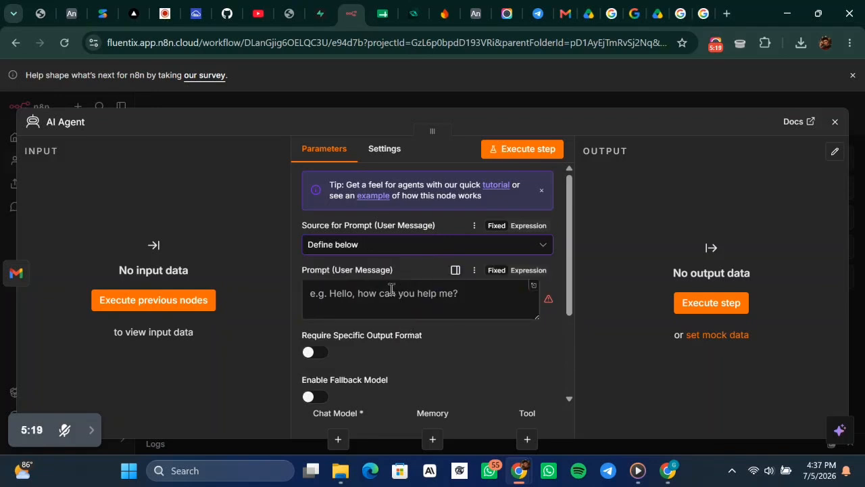
# Look over the AI Agent's prompt, output format, fallback model and additional option settings, and return to the canvas
pyautogui.scroll(-1, 399, 298)
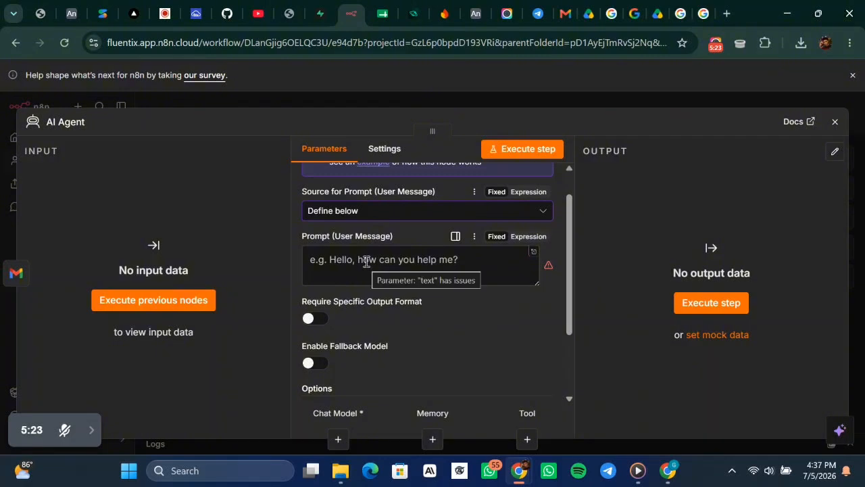
pyautogui.scroll(-1, 442, 280)
pyautogui.scroll(2, 443, 286)
pyautogui.click(425, 287)
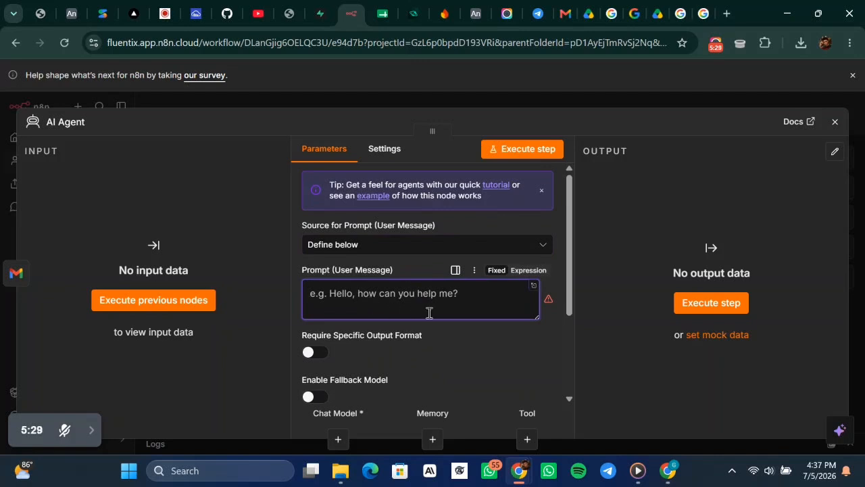
pyautogui.scroll(-2, 482, 354)
pyautogui.scroll(2, 482, 354)
pyautogui.scroll(-2, 469, 348)
pyautogui.scroll(3, 469, 350)
pyautogui.scroll(-2, 384, 355)
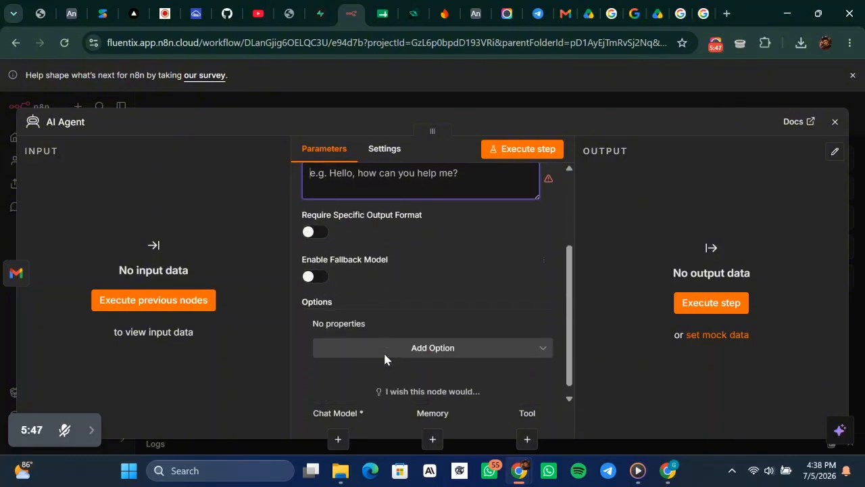
pyautogui.scroll(3, 383, 358)
pyautogui.click(603, 98)
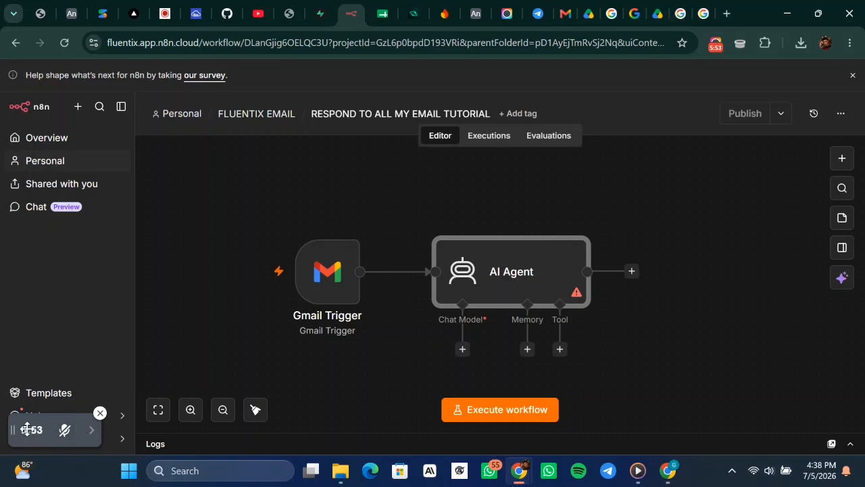
pyautogui.click(91, 430)
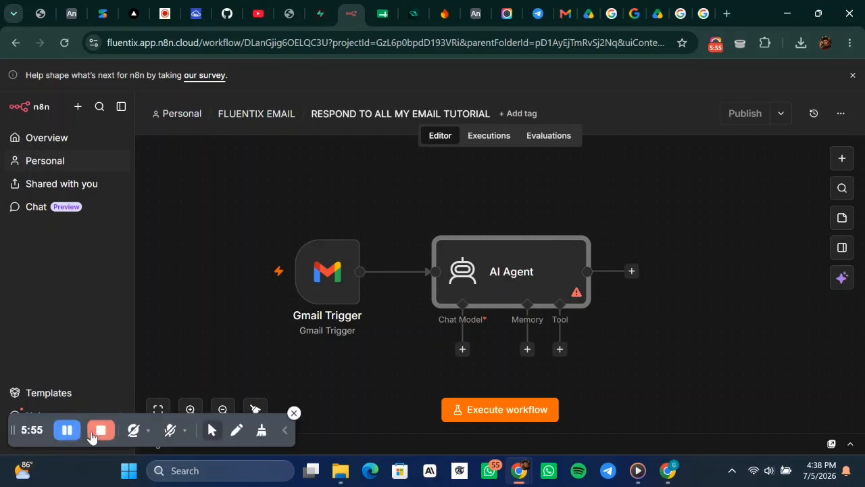
pyautogui.click(66, 431)
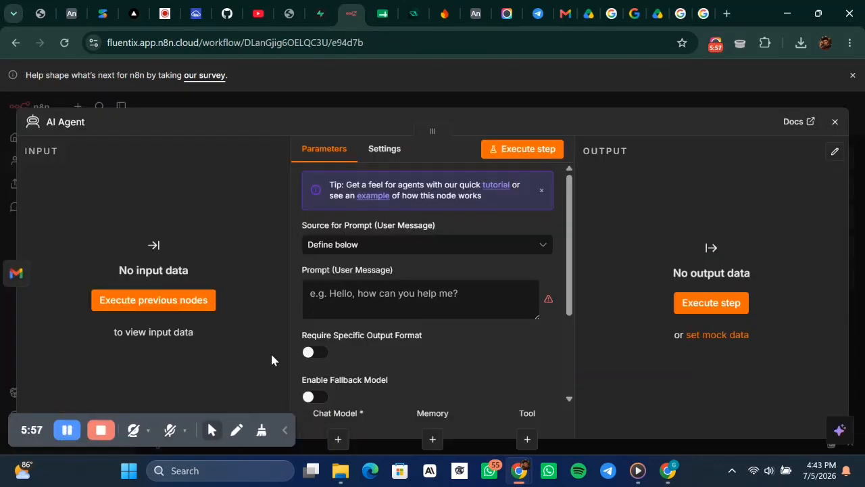
# Try pasting the copied agent system prompt into the AI Agent's user message prompt, and clear the pasted text
pyautogui.scroll(-3, 382, 281)
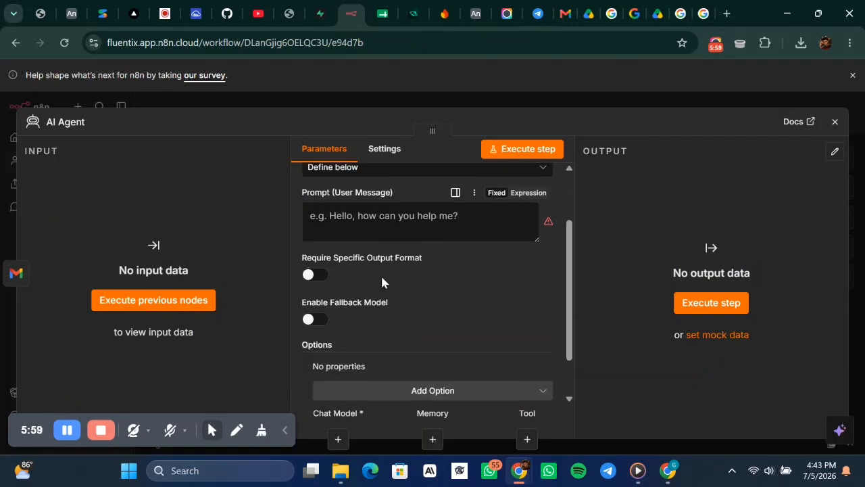
pyautogui.scroll(2, 342, 259)
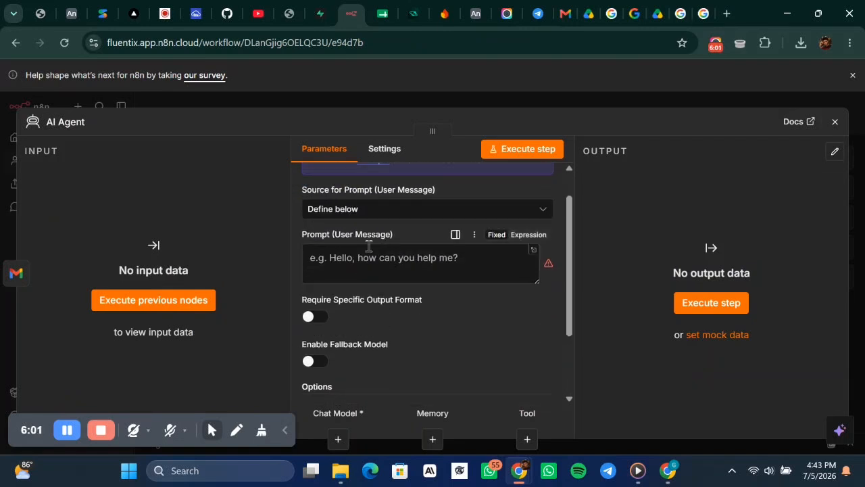
pyautogui.scroll(1, 367, 247)
pyautogui.click(359, 275)
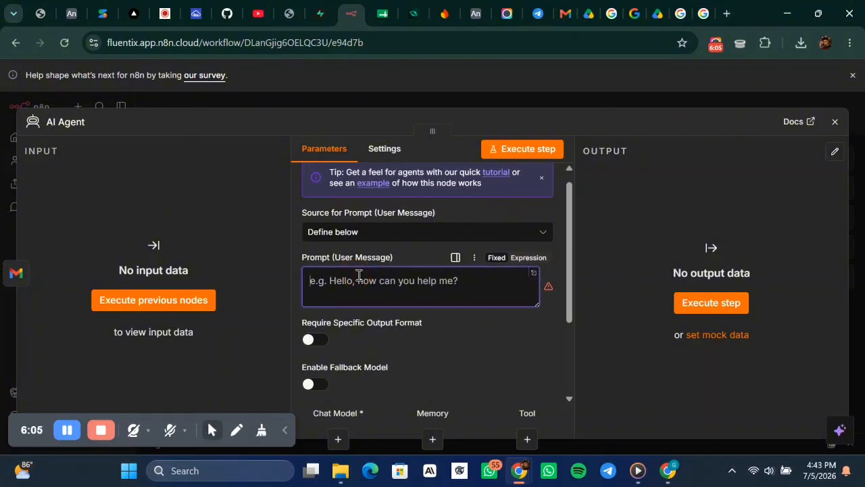
pyautogui.hotkey('ctrl', 'v')
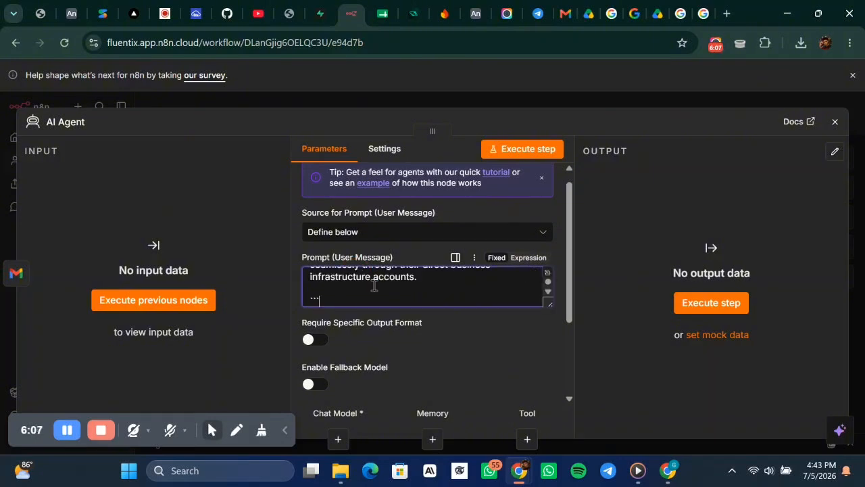
pyautogui.hotkey('ctrl', 'a')
pyautogui.press('BackSpace')
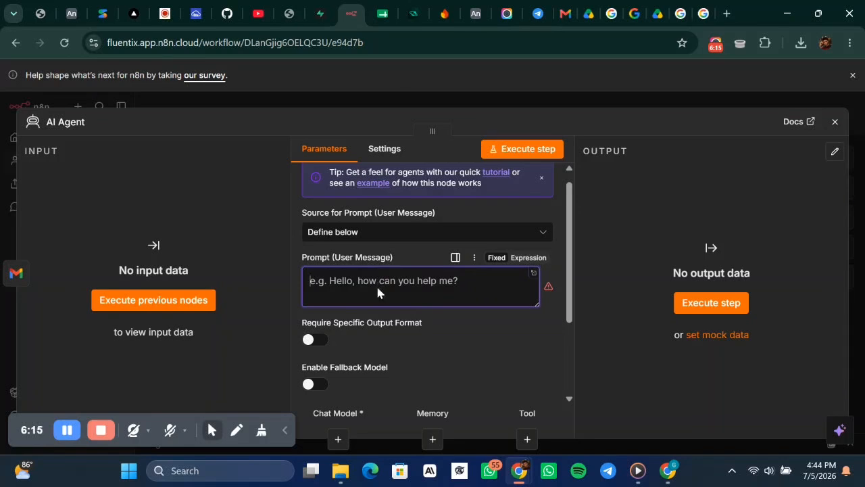
# Fill the AI Agent's user prompt with the copied template of message ID, thread ID, sender, subject, date and body expressions, and check it enlarged
pyautogui.press('super+v')
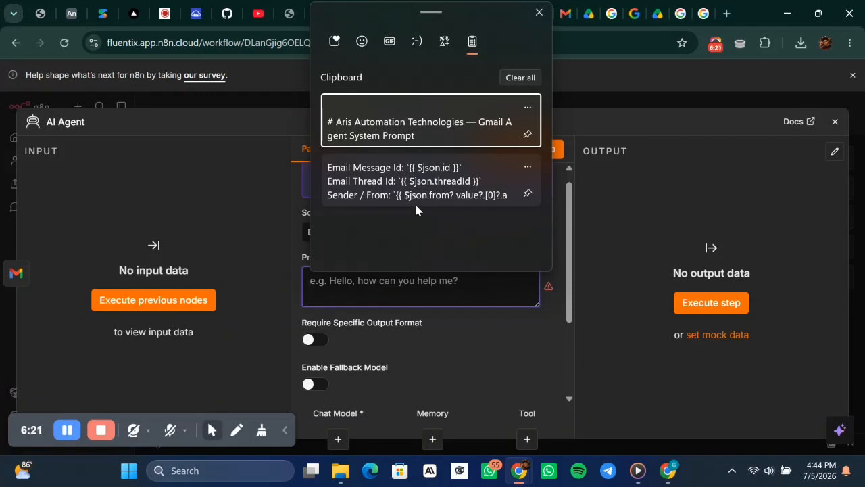
pyautogui.press('Down')
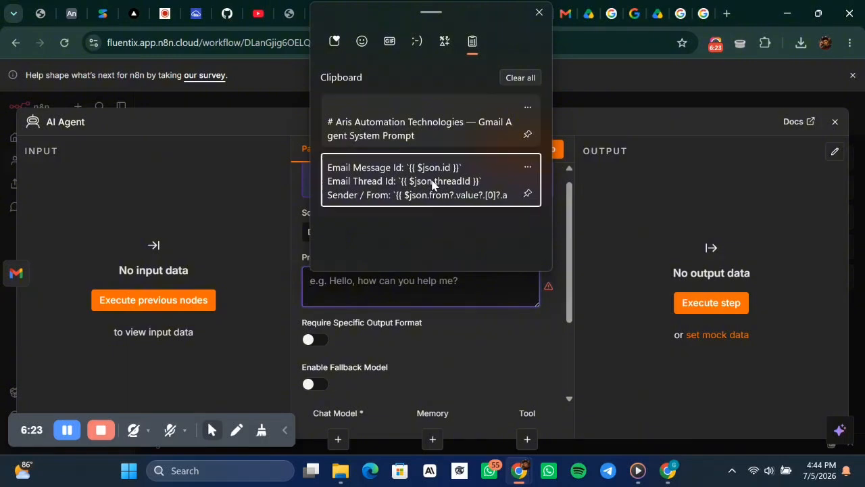
pyautogui.click(432, 184)
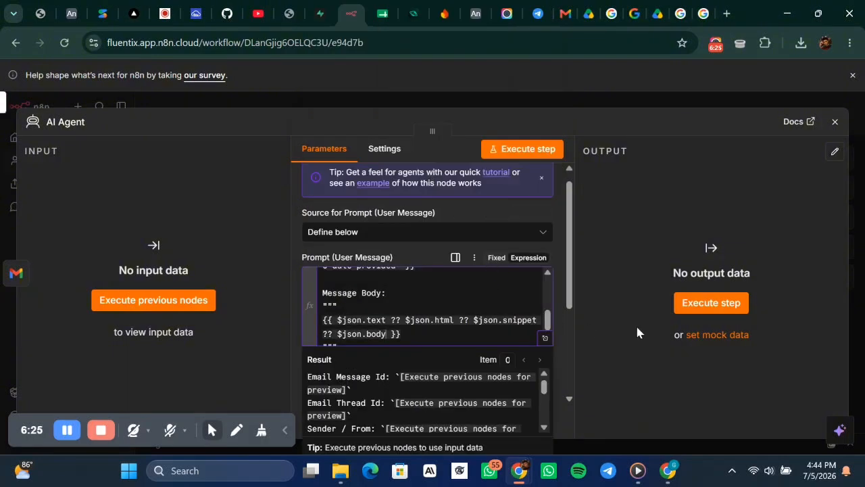
pyautogui.click(544, 337)
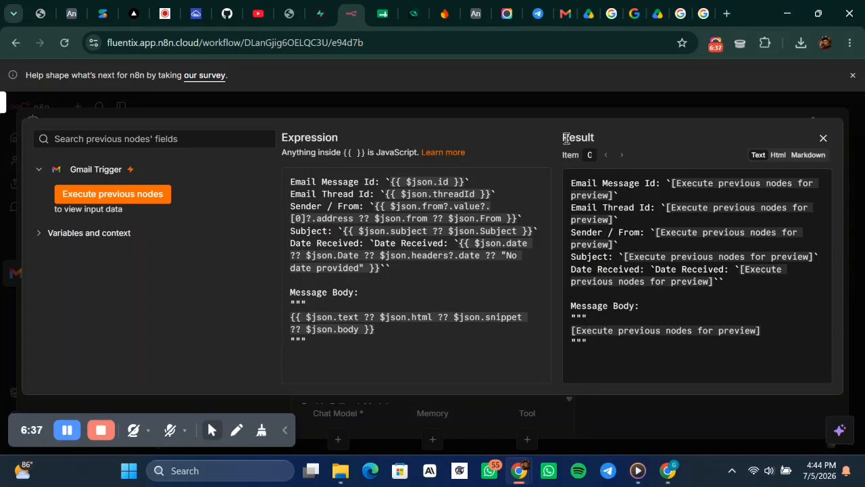
pyautogui.click(541, 94)
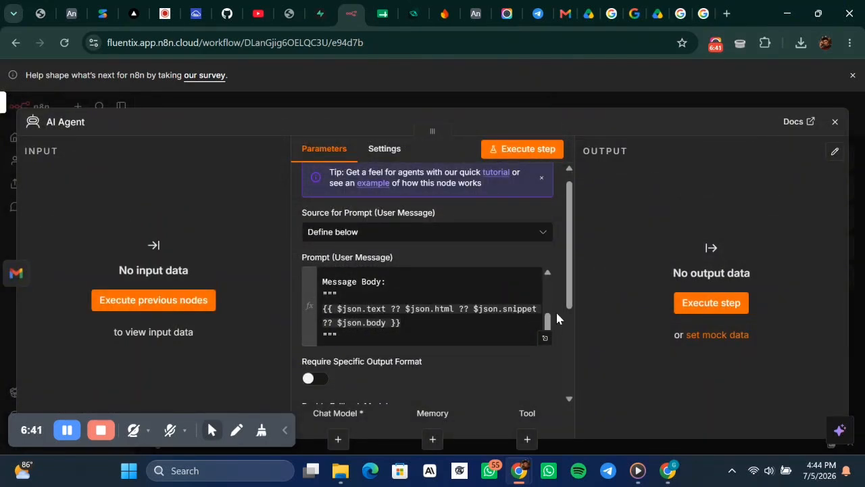
# Add the System Message option to the AI Agent's options
pyautogui.scroll(-3, 556, 314)
pyautogui.scroll(5, 557, 318)
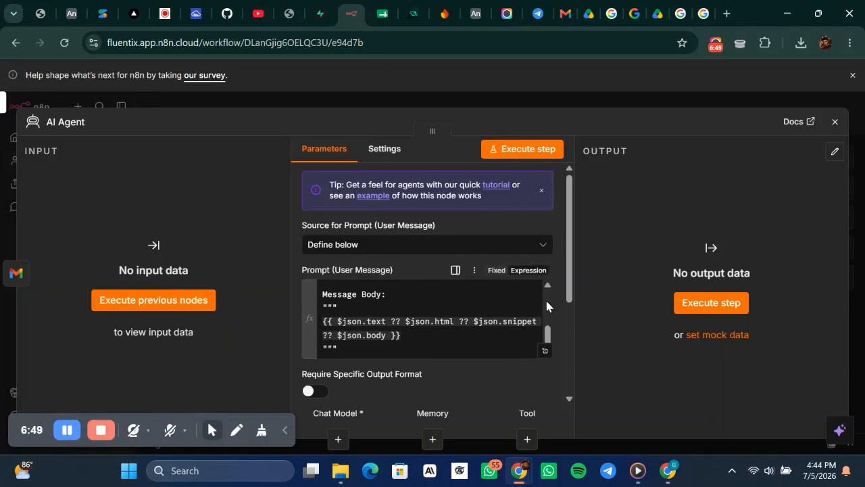
pyautogui.scroll(-5, 547, 305)
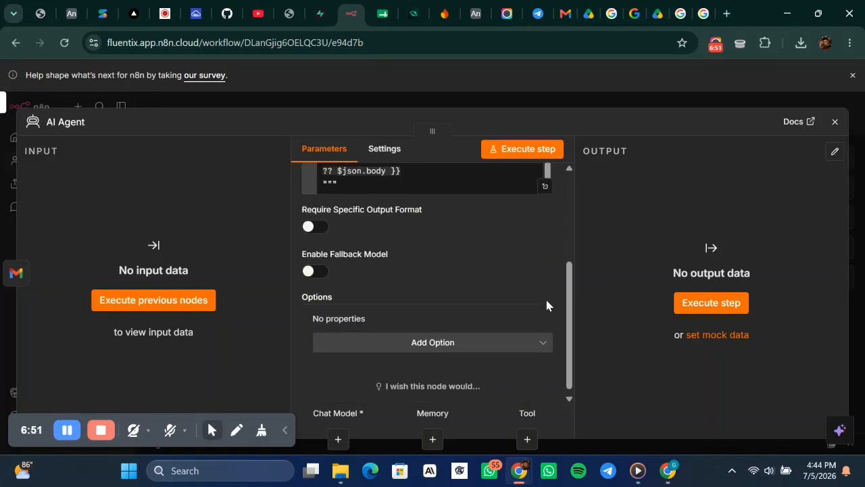
pyautogui.click(453, 348)
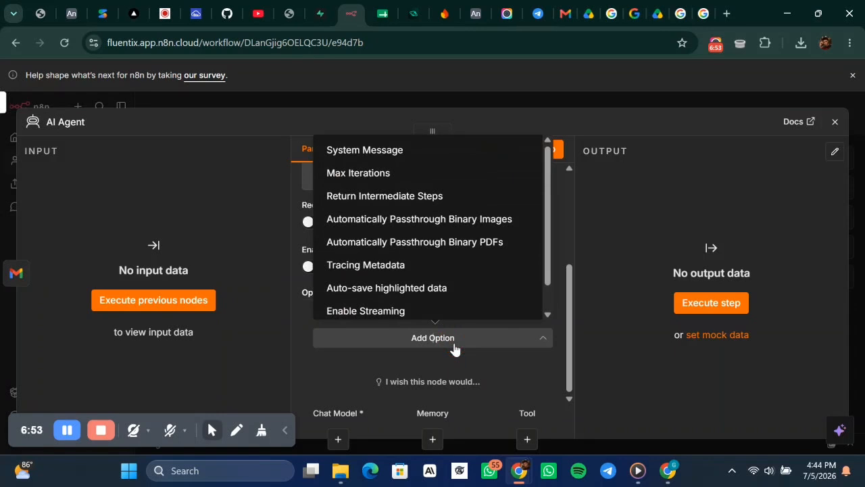
pyautogui.click(396, 153)
pyautogui.scroll(-1, 463, 336)
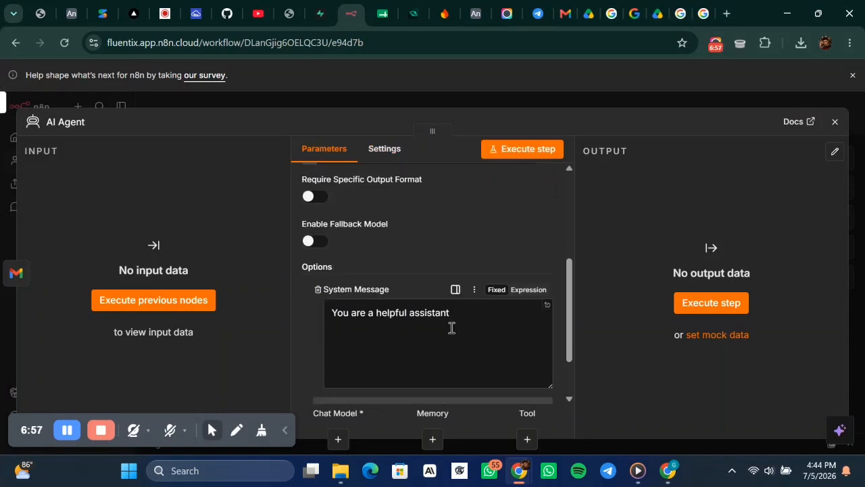
# Replace the default system message with the copied "Aris Automation Technologies — Gmail Agent System Prompt" from the clipboard history
pyautogui.tripleClick(474, 322)
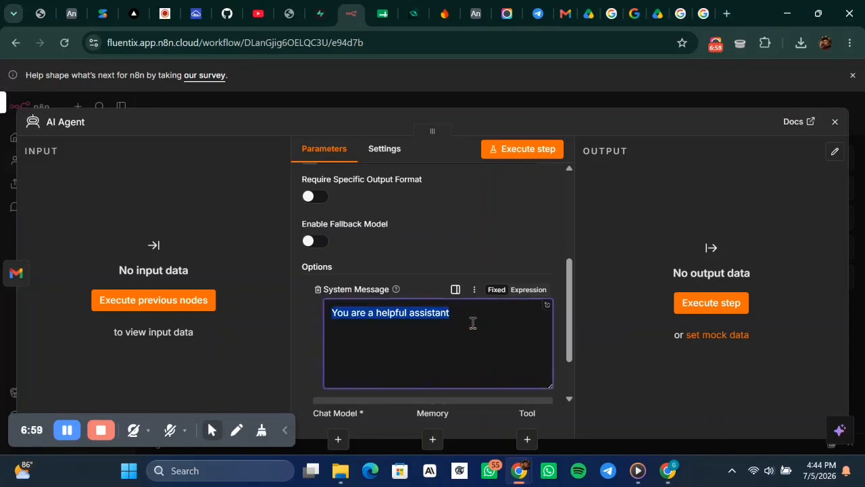
pyautogui.press('BackSpace')
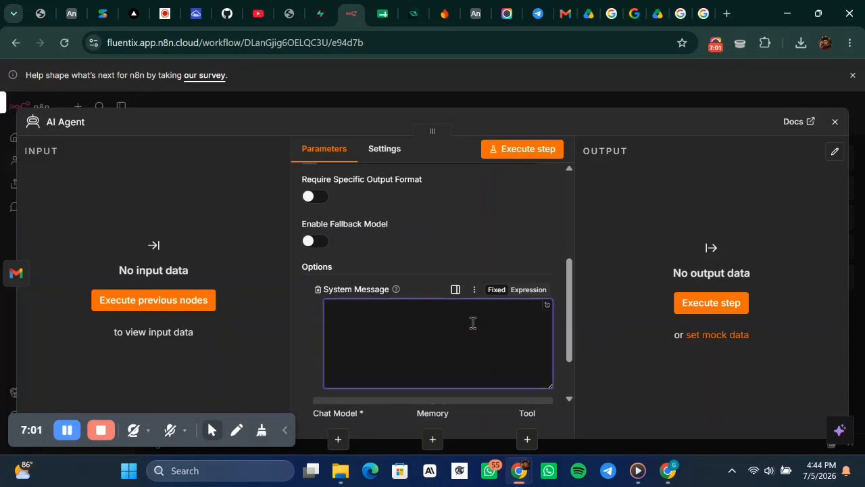
pyautogui.press('super+v')
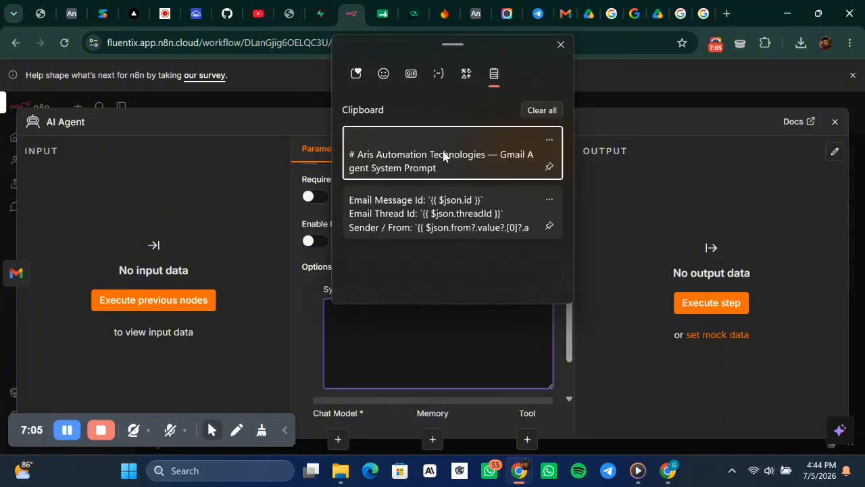
pyautogui.click(443, 156)
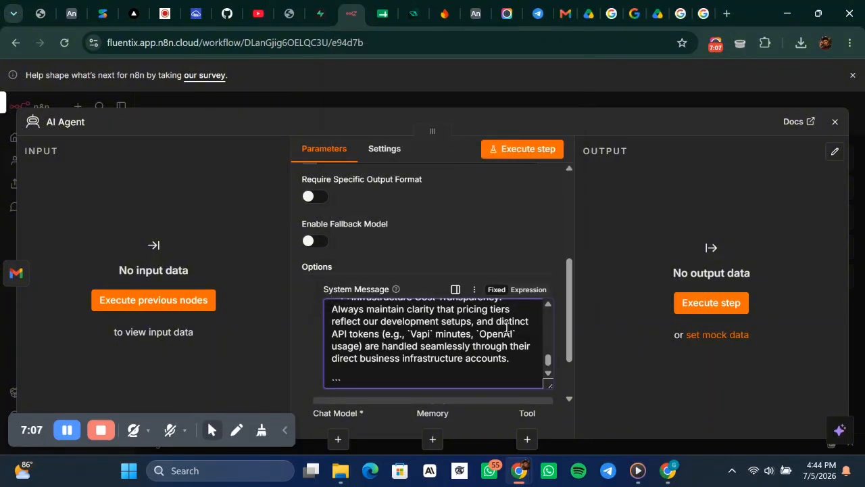
# Look through the pasted system message in the AI Agent and return to the canvas
pyautogui.scroll(-1, 520, 369)
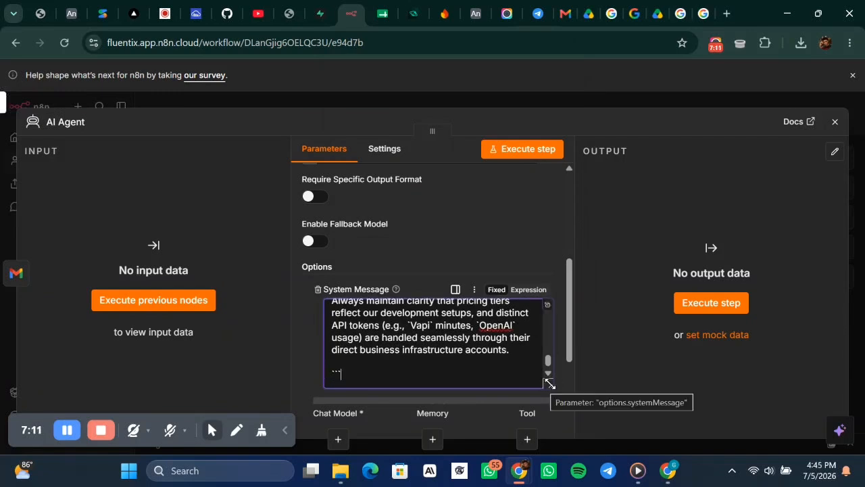
pyautogui.hotkey('ctrl', 'a')
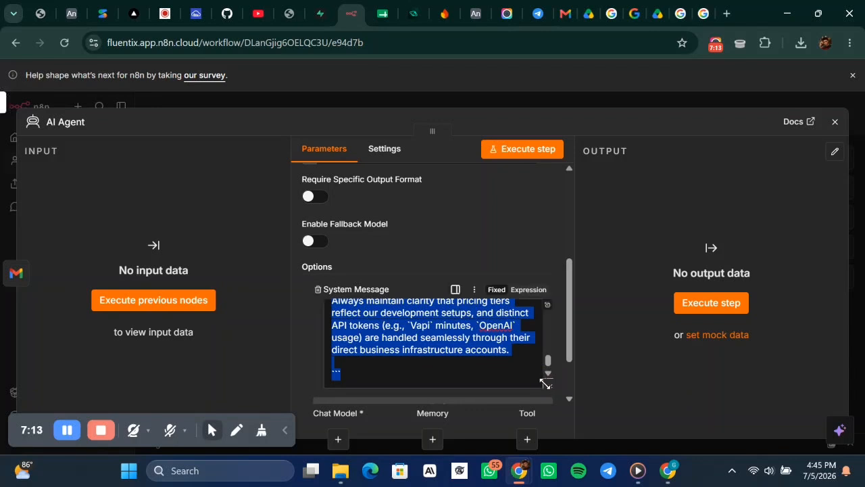
pyautogui.click(498, 332)
pyautogui.scroll(-1, 521, 360)
pyautogui.click(549, 315)
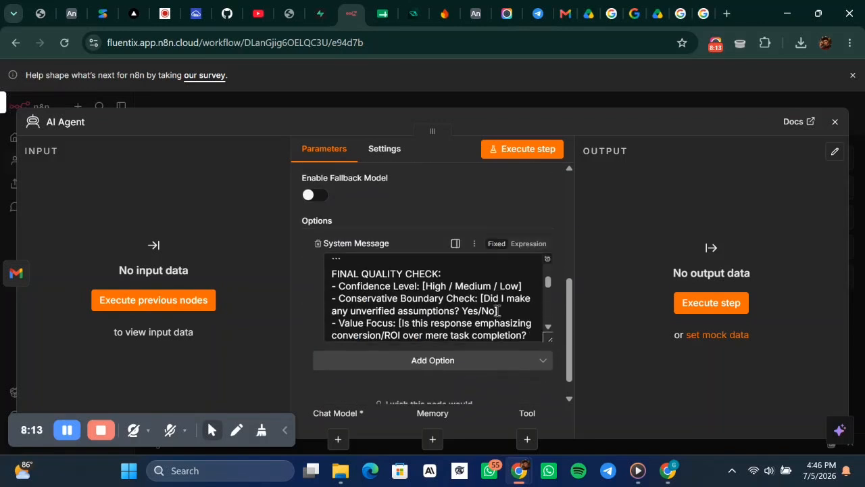
pyautogui.click(646, 96)
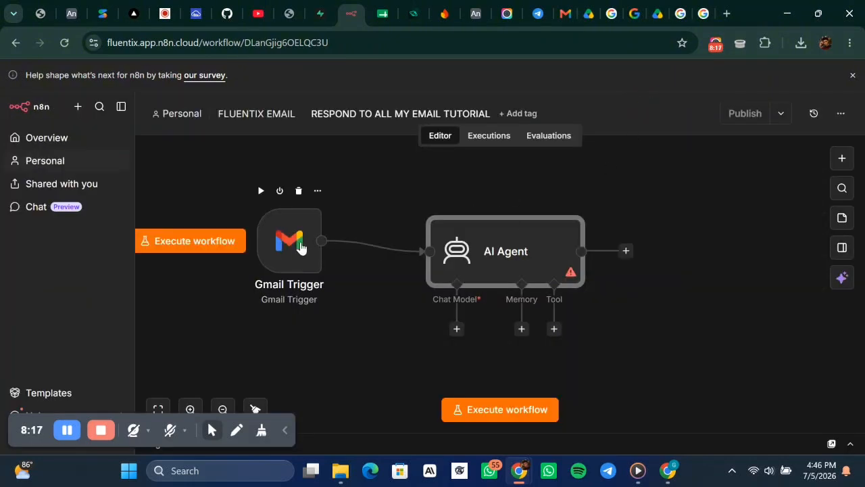
# Select the E$T Gmail OAuth2 credential in the Gmail Trigger and return to the canvas
pyautogui.click(291, 249)
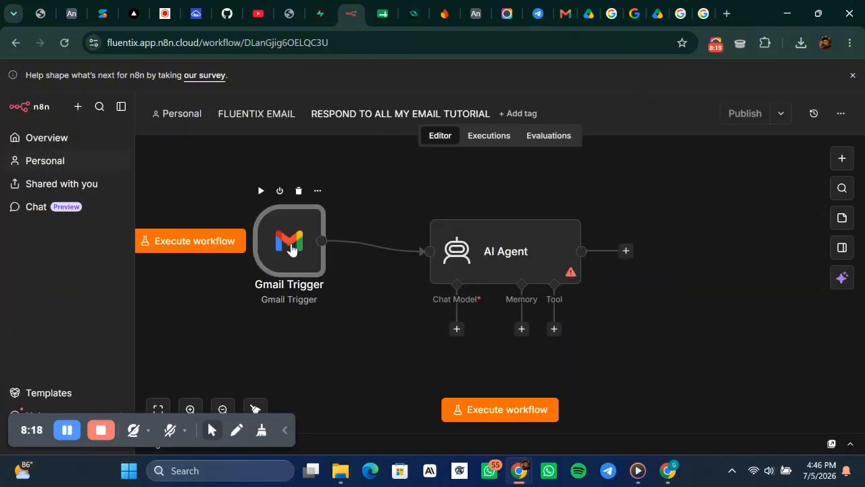
pyautogui.doubleClick(291, 249)
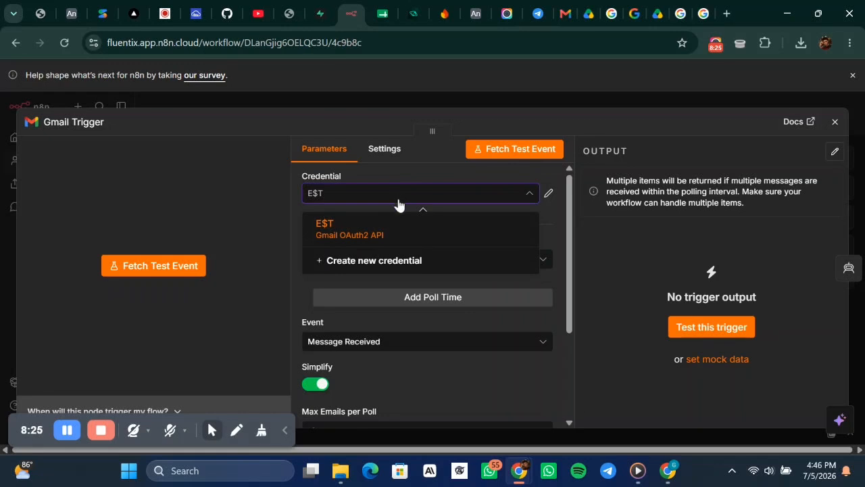
pyautogui.click(384, 237)
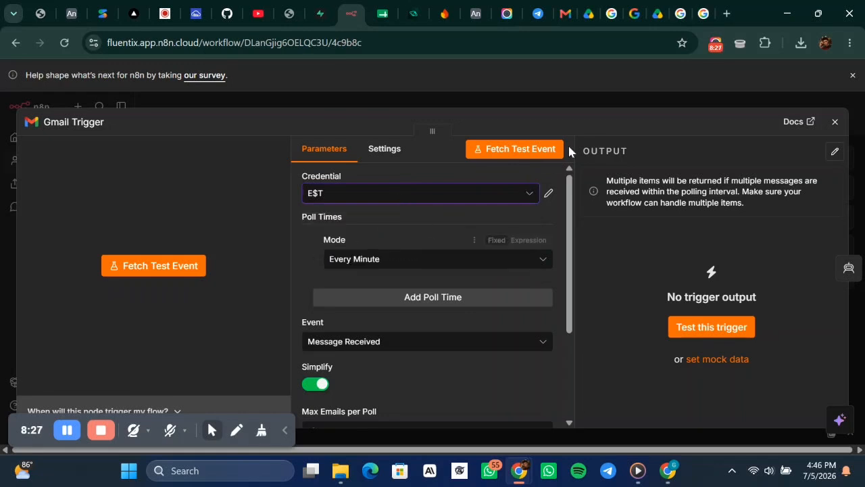
pyautogui.click(538, 105)
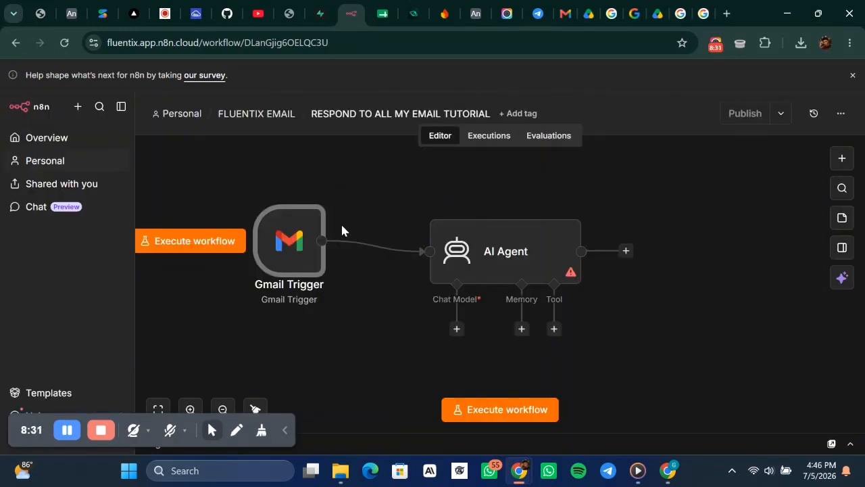
# Run the workflow from the Gmail Trigger and dismiss the resulting notification
pyautogui.click(199, 250)
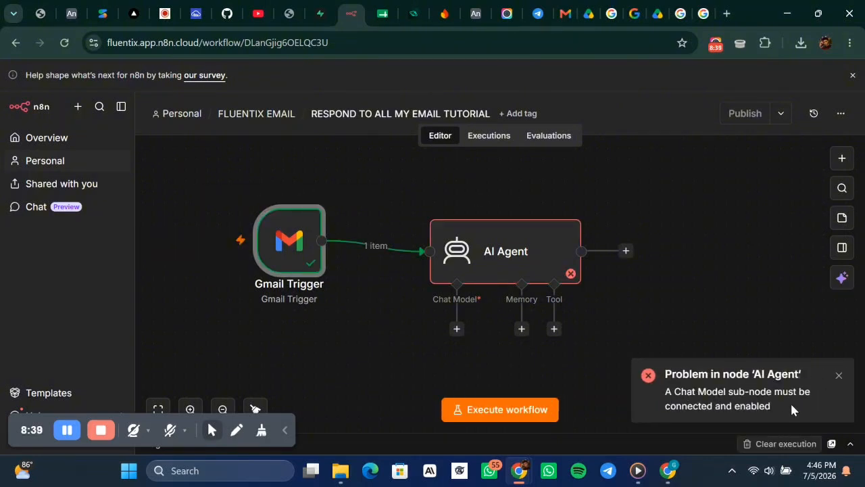
pyautogui.click(836, 376)
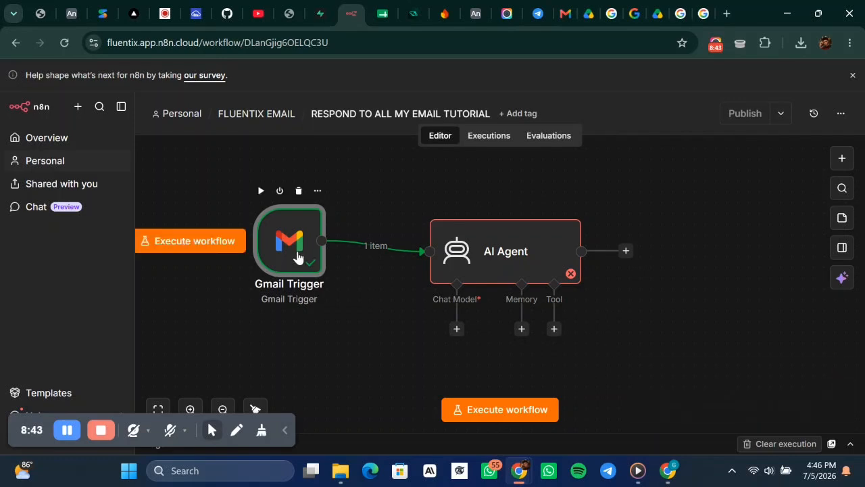
# Examine the Gmail Trigger's output for the fetched email, including snippet, labels, recipient, sender and subject, and return to the canvas
pyautogui.doubleClick(297, 256)
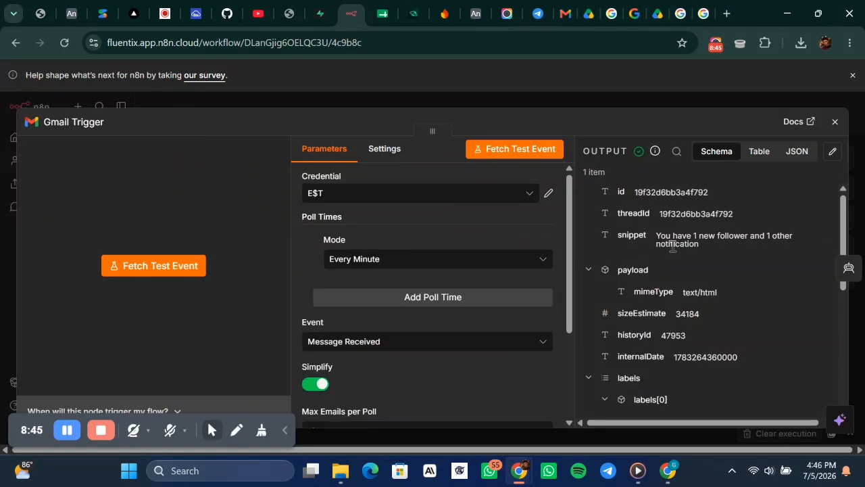
pyautogui.scroll(-1, 756, 243)
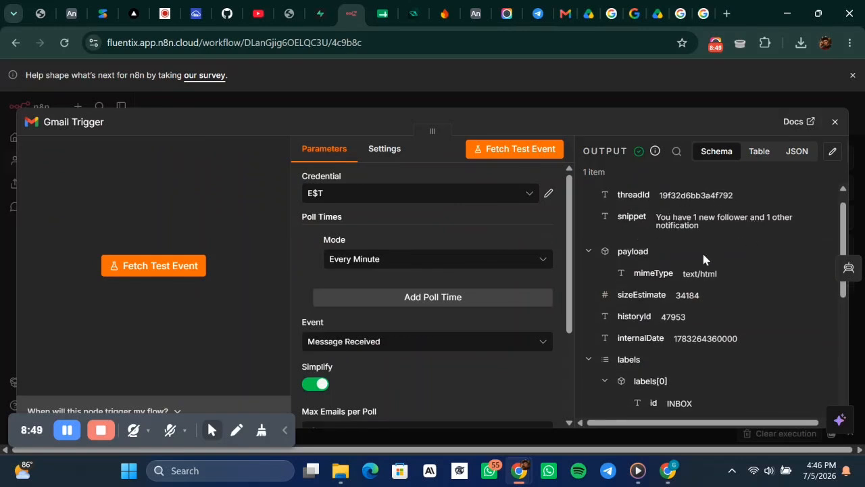
pyautogui.scroll(-2, 703, 257)
pyautogui.scroll(-5, 703, 259)
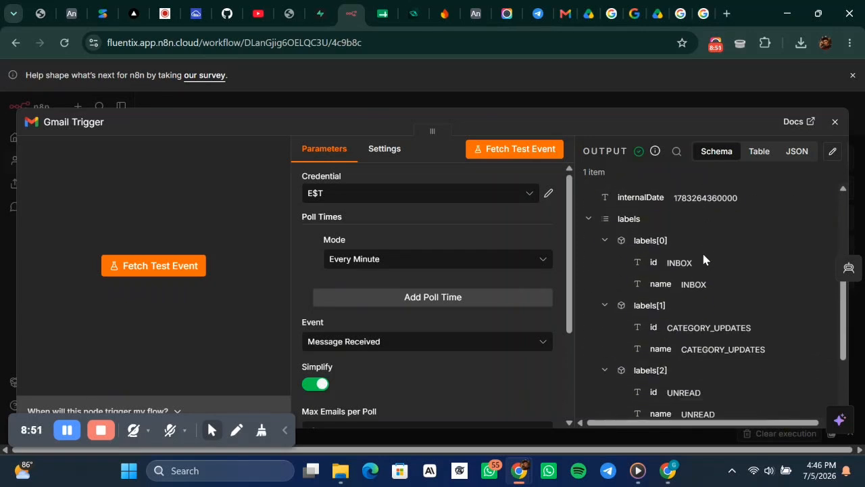
pyautogui.scroll(-2, 703, 259)
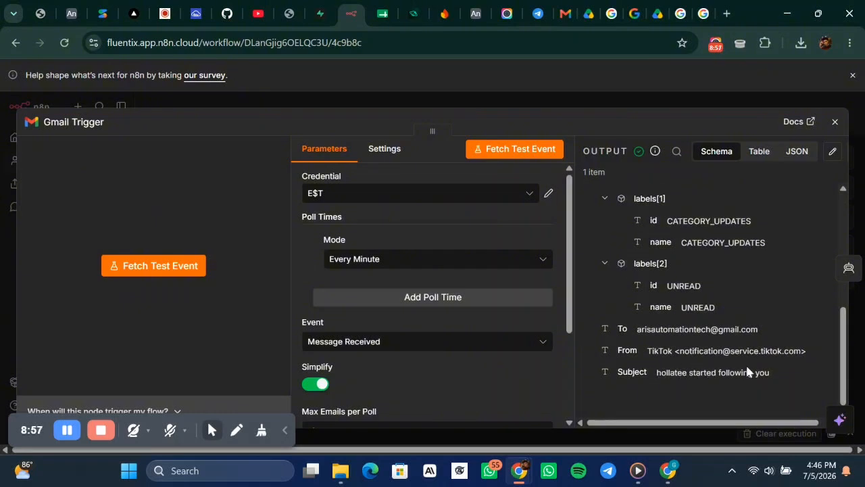
pyautogui.scroll(8, 679, 278)
pyautogui.scroll(1, 679, 278)
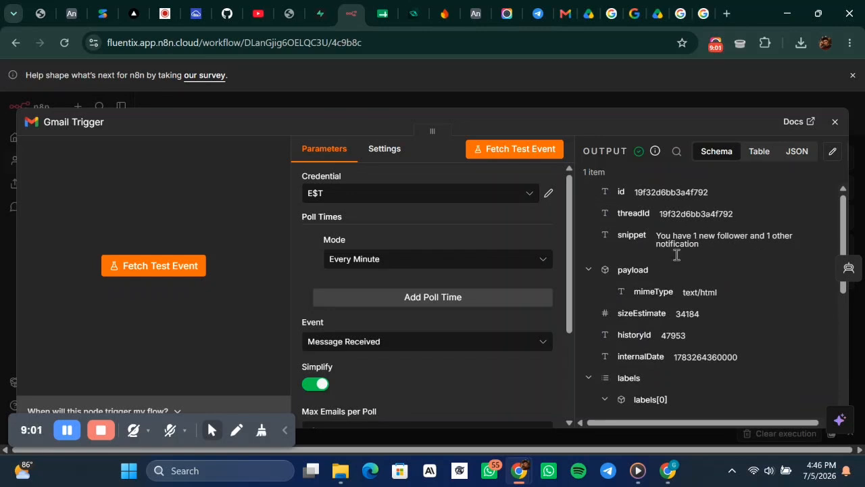
pyautogui.scroll(-1, 631, 323)
pyautogui.scroll(-4, 630, 323)
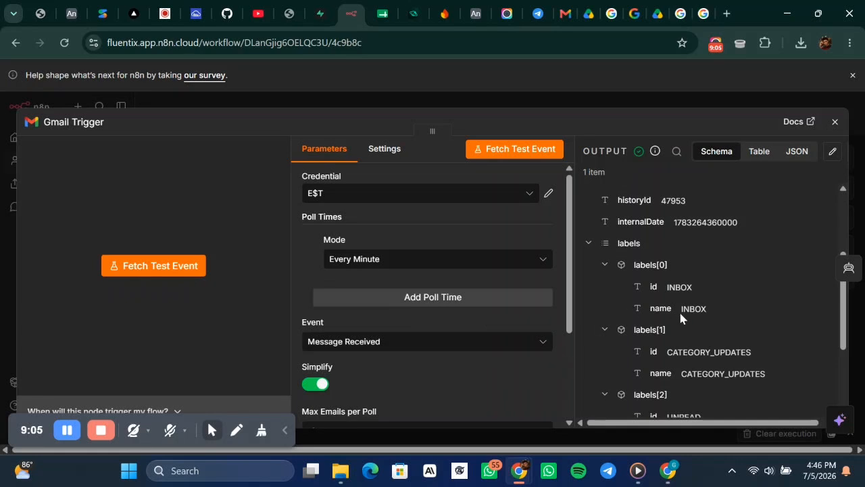
pyautogui.scroll(-5, 676, 314)
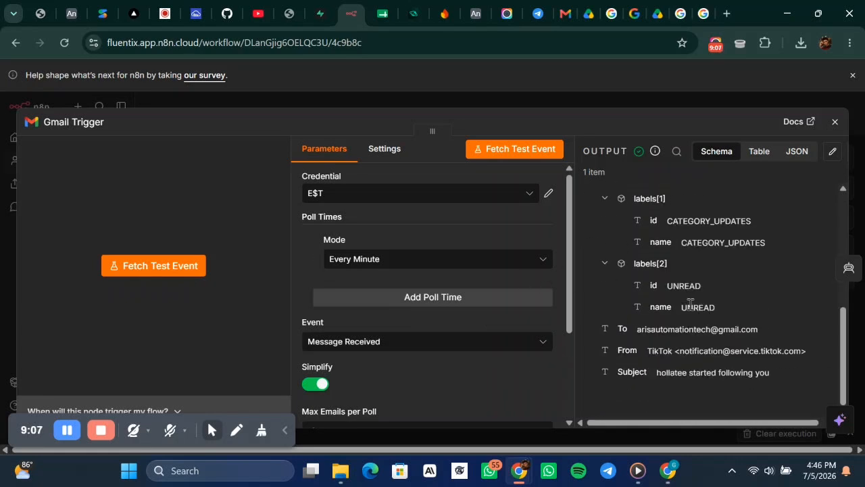
pyautogui.click(474, 90)
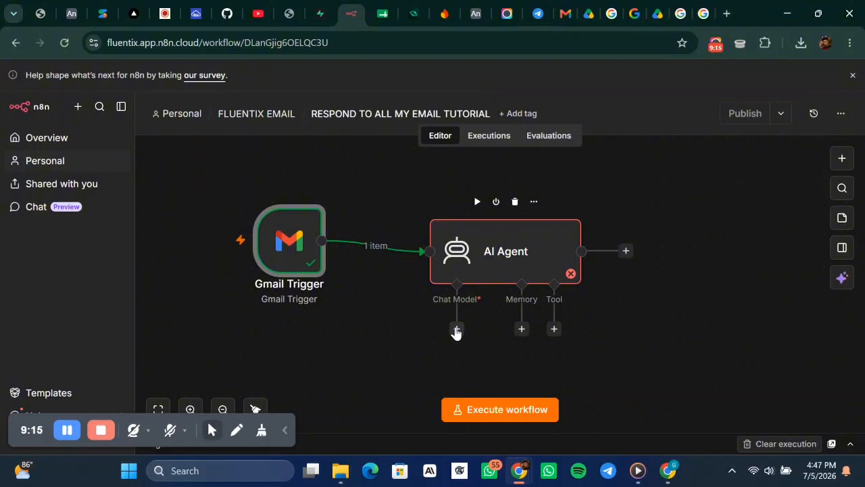
# Open the chat model choices for the AI Agent and search the language models for "OPE"
pyautogui.click(456, 330)
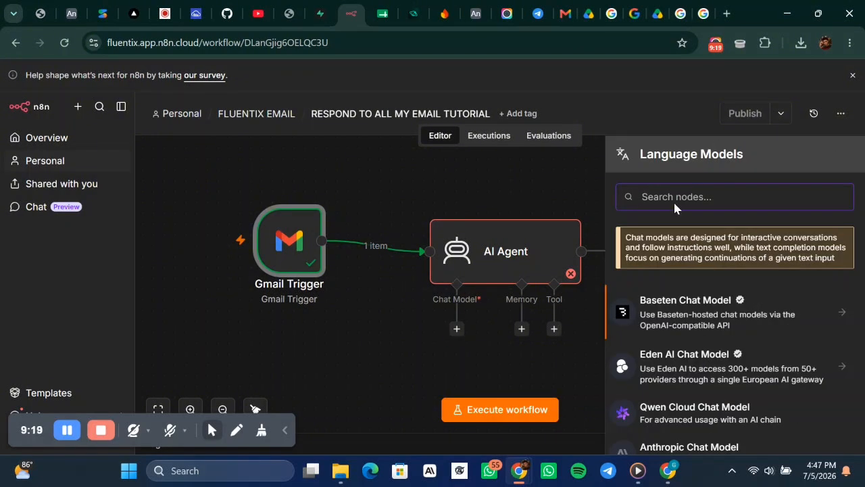
pyautogui.click(674, 198)
pyautogui.write('O')
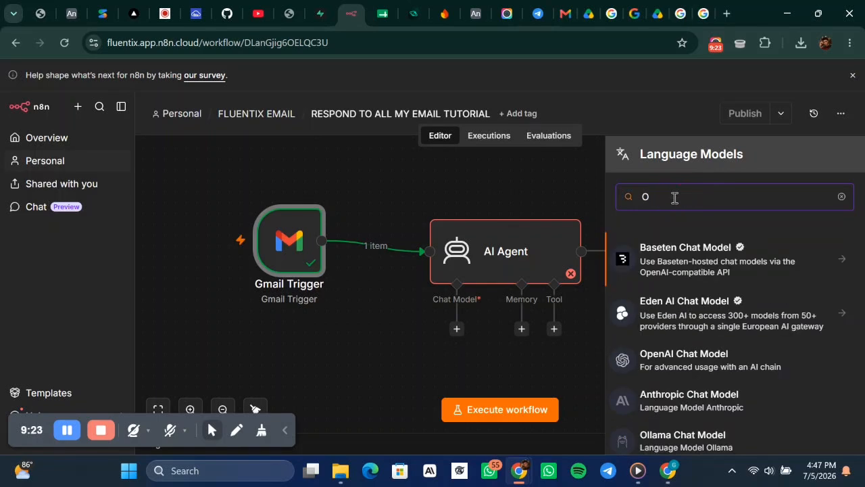
pyautogui.write('PE')
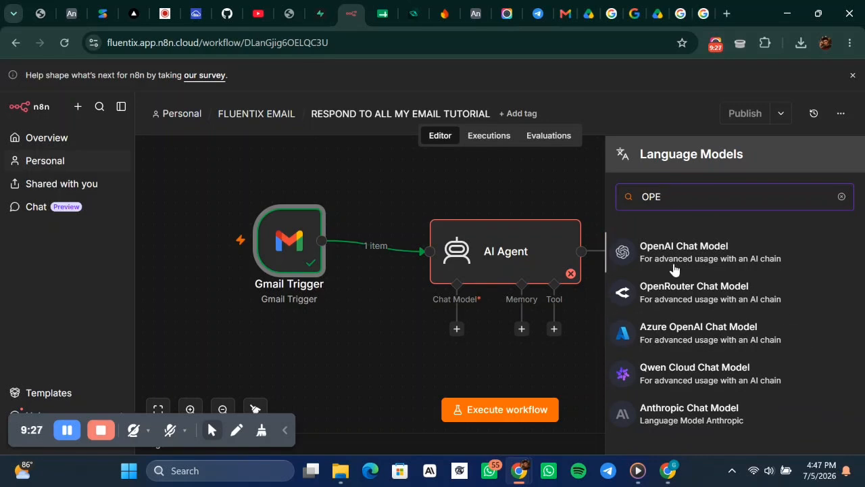
# Search the language models for "GROQ" instead and attach a Groq Chat Model to the AI Agent
pyautogui.click(684, 195)
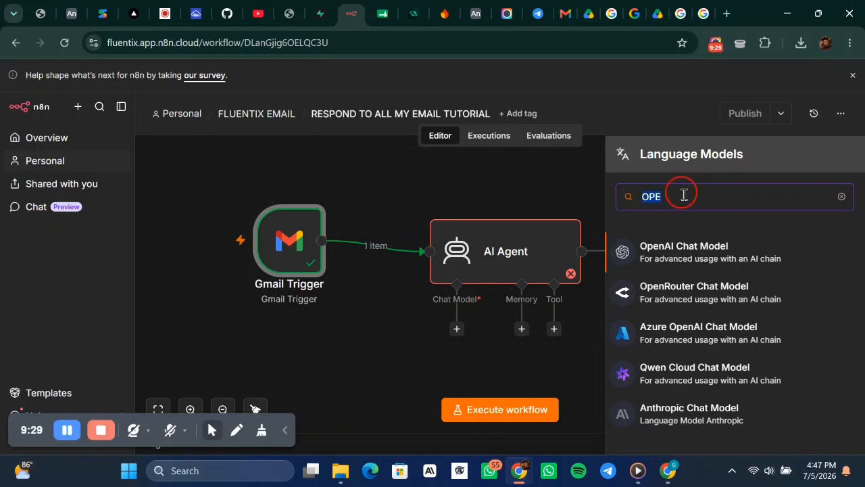
pyautogui.press('BackSpace')
pyautogui.press('BackSpace')
pyautogui.press('BackSpace')
pyautogui.write('G')
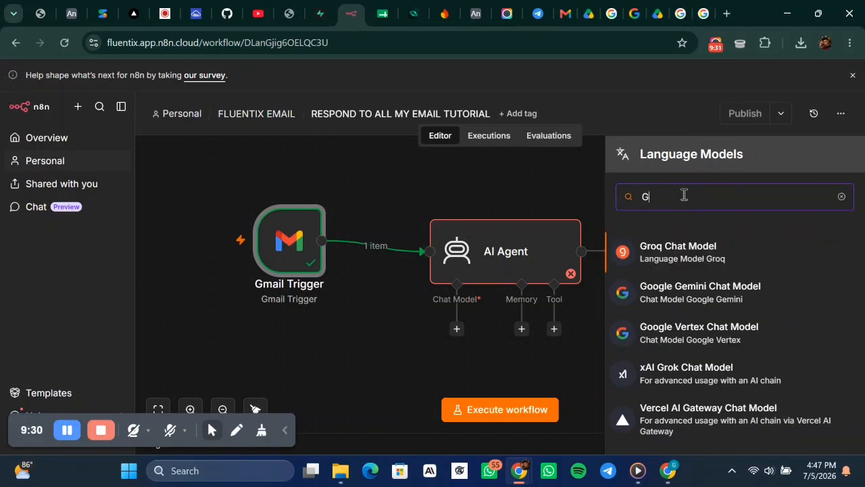
pyautogui.write('ROQ')
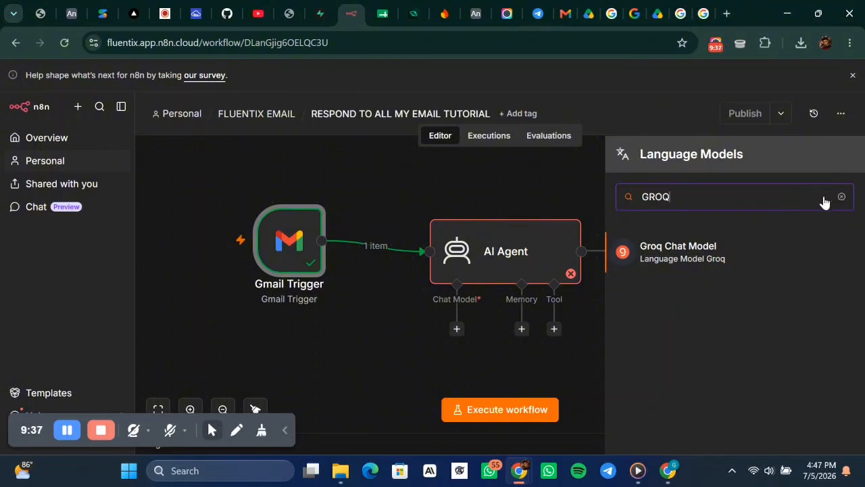
pyautogui.click(715, 253)
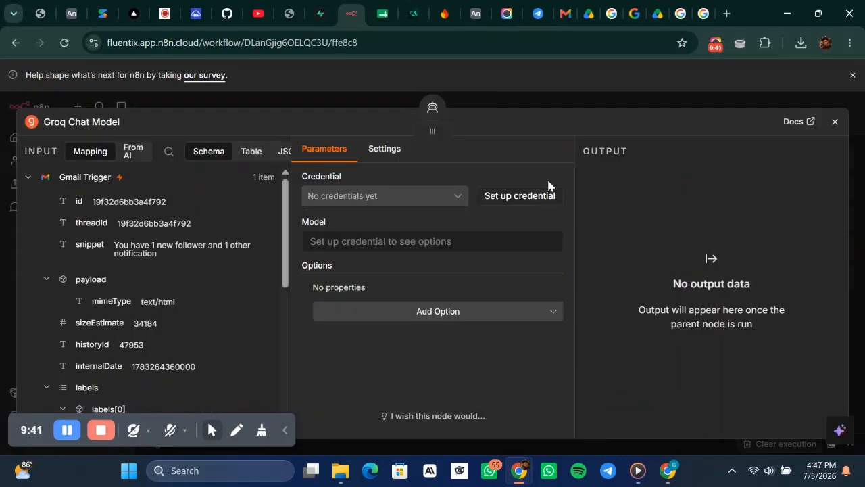
# Check the fields of the Groq Chat Model's credential form, including the allowed HTTP request domain options, and return to the canvas
pyautogui.click(521, 206)
pyautogui.scroll(-1, 392, 274)
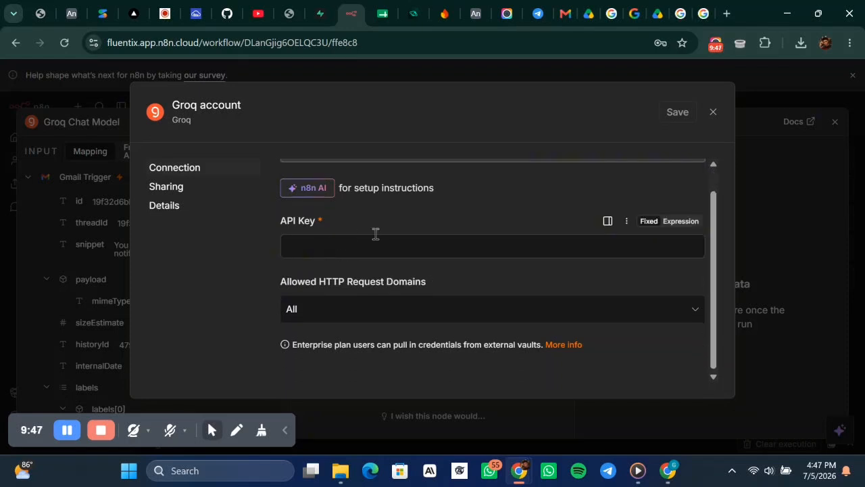
pyautogui.click(349, 311)
pyautogui.click(350, 308)
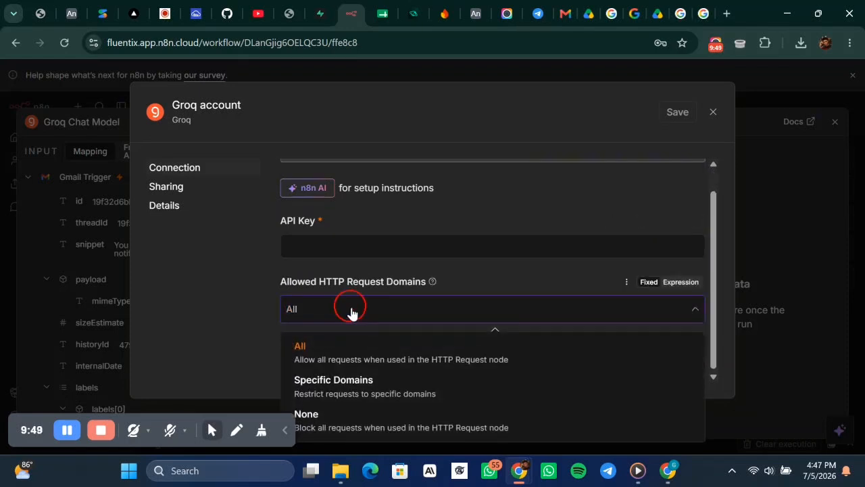
pyautogui.click(711, 111)
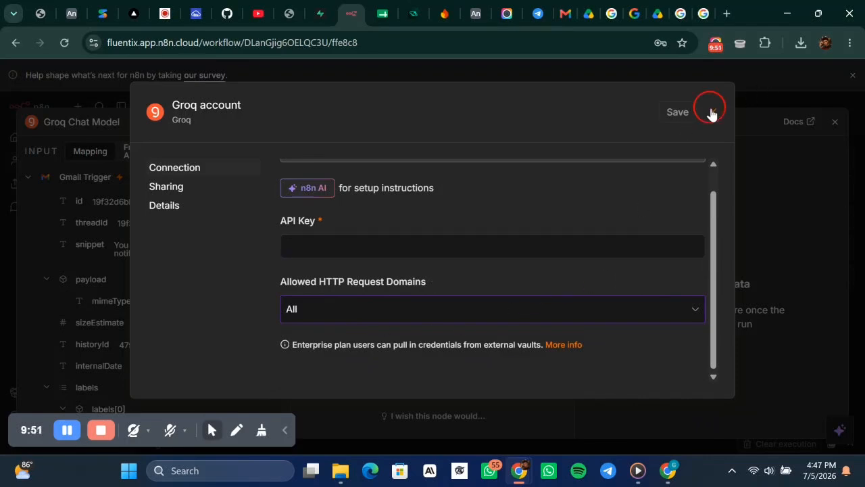
pyautogui.click(654, 101)
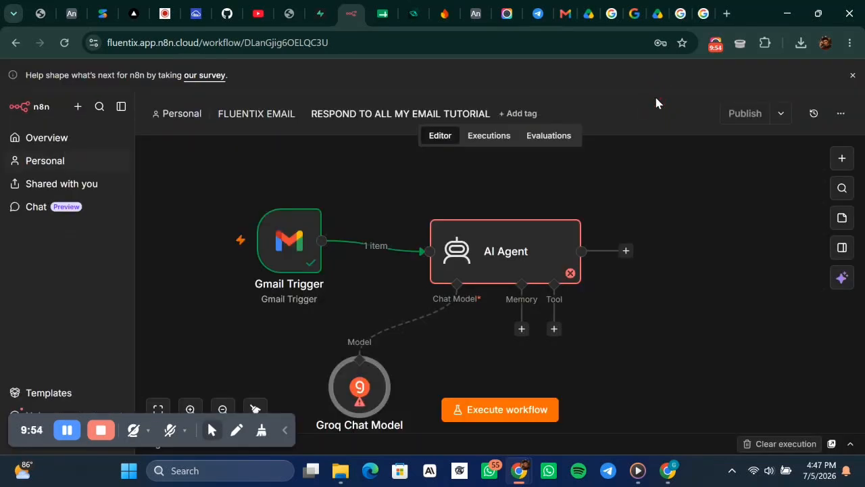
# Search Google for "GROQ" in a new browser tab and open the groq.com website
pyautogui.click(726, 14)
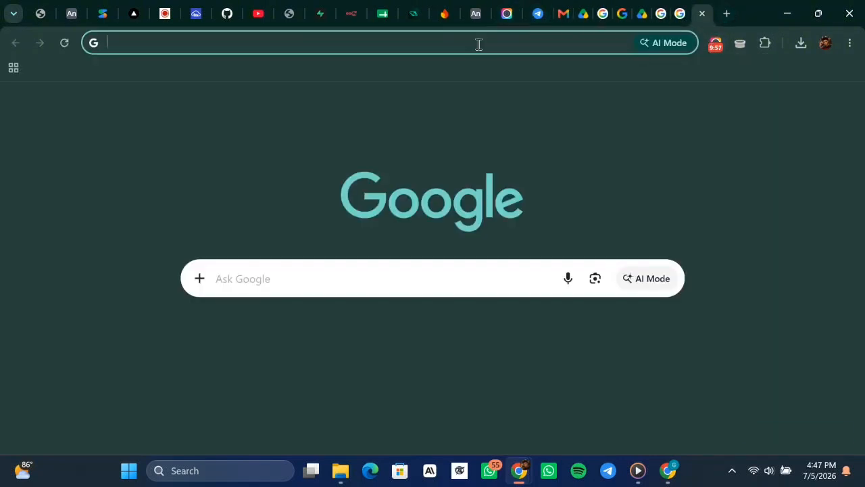
pyautogui.write('GROQ')
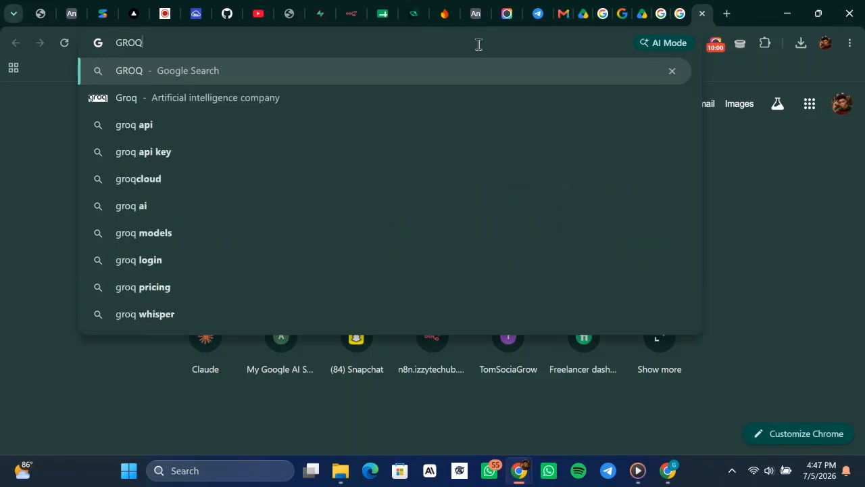
pyautogui.press('Return')
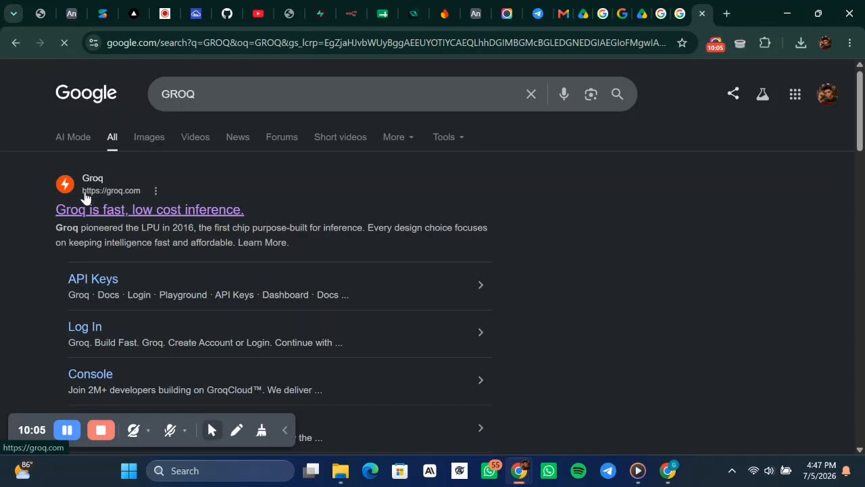
pyautogui.click(85, 196)
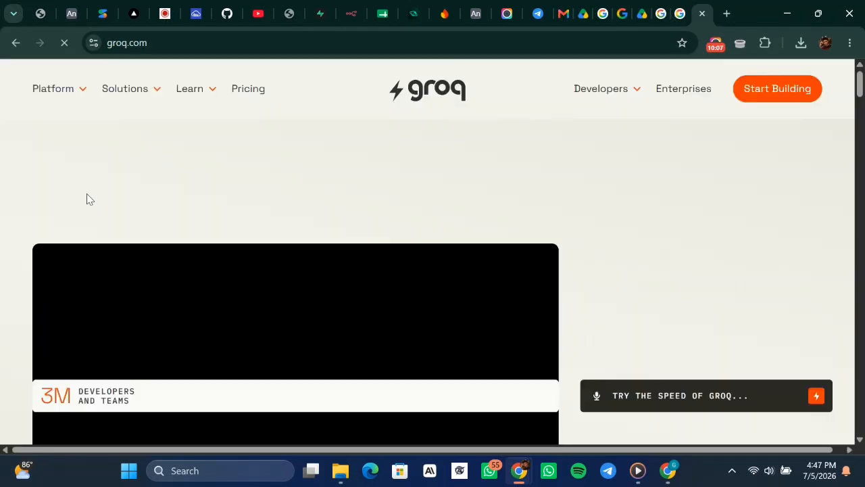
# Enter the Groq developer console from the website and open its API Keys page
pyautogui.scroll(-5, 462, 261)
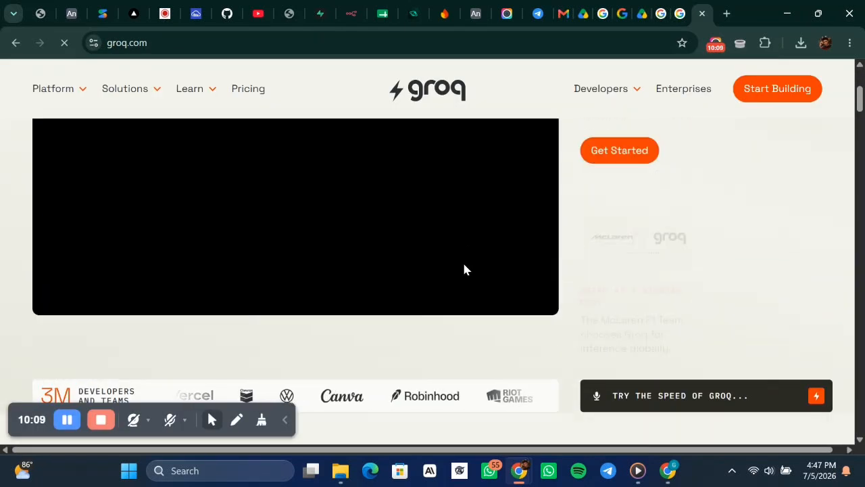
pyautogui.scroll(-2, 675, 318)
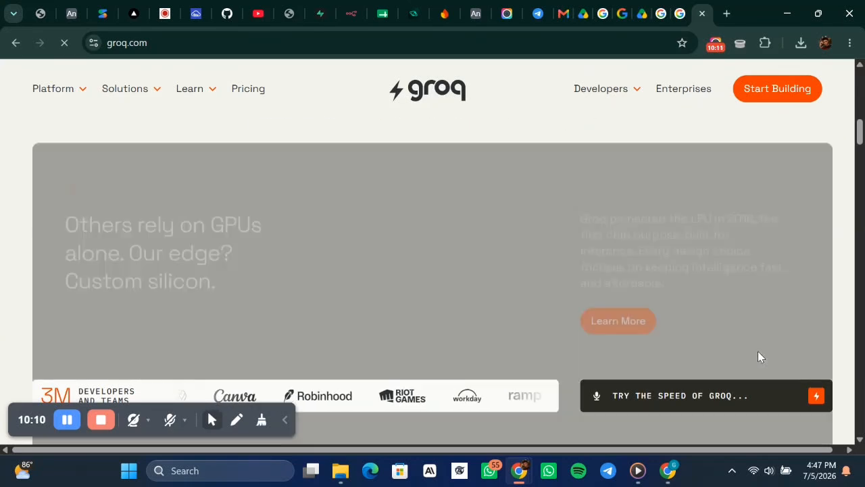
pyautogui.click(755, 99)
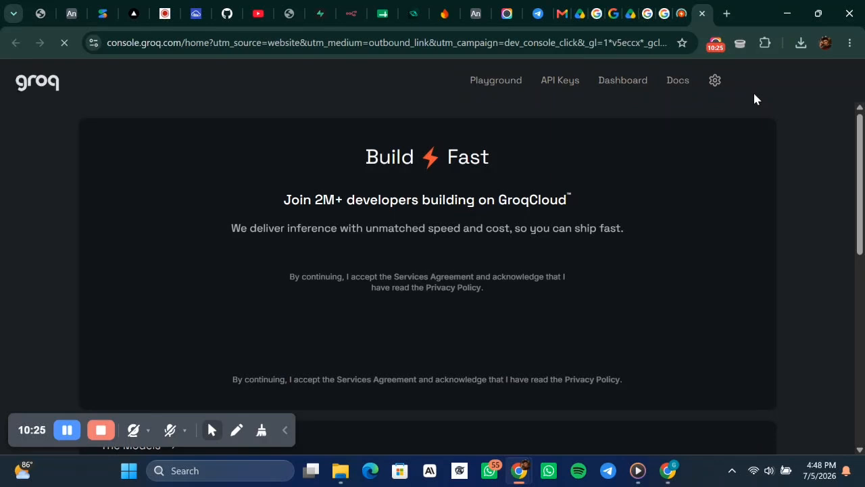
pyautogui.click(553, 81)
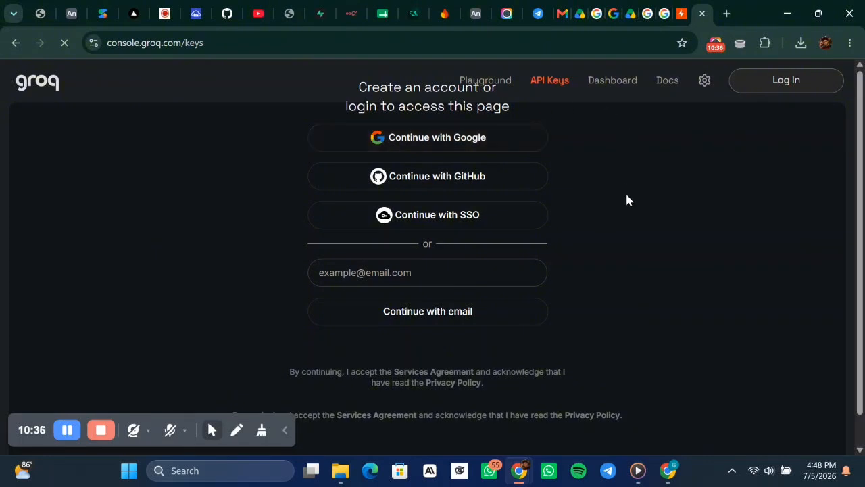
# Sign in to the Groq console with the existing Google account
pyautogui.scroll(-1, 626, 200)
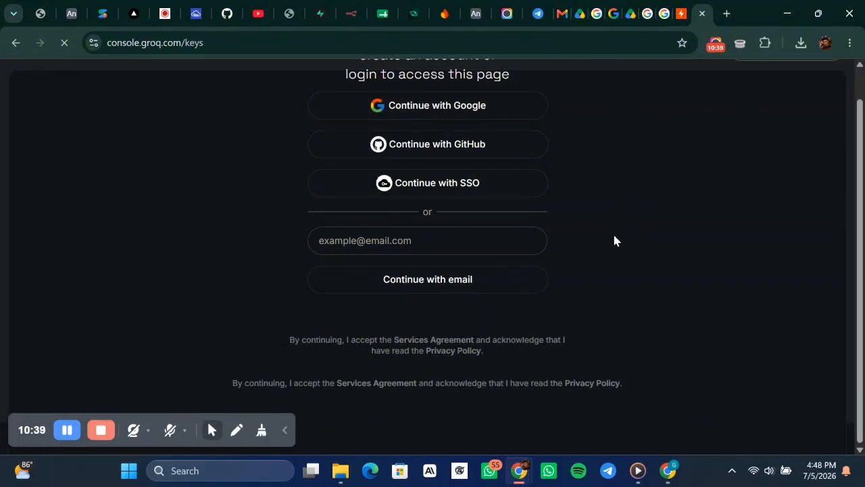
pyautogui.scroll(1, 614, 240)
pyautogui.click(437, 138)
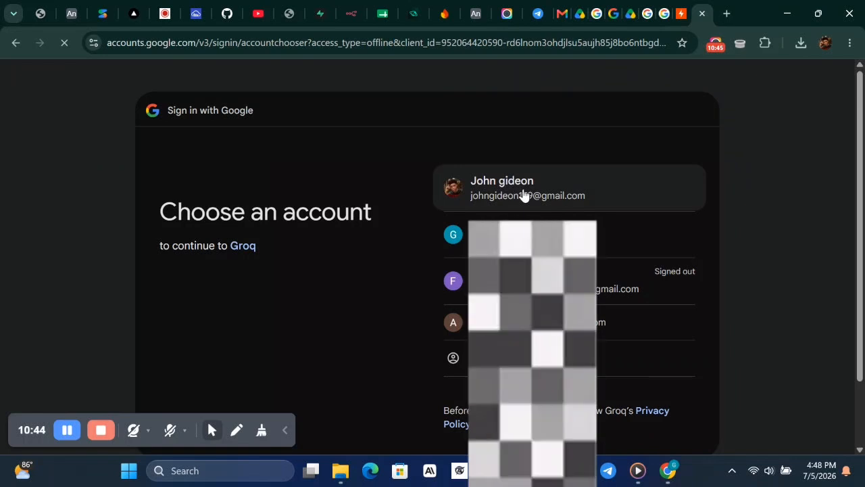
pyautogui.click(524, 194)
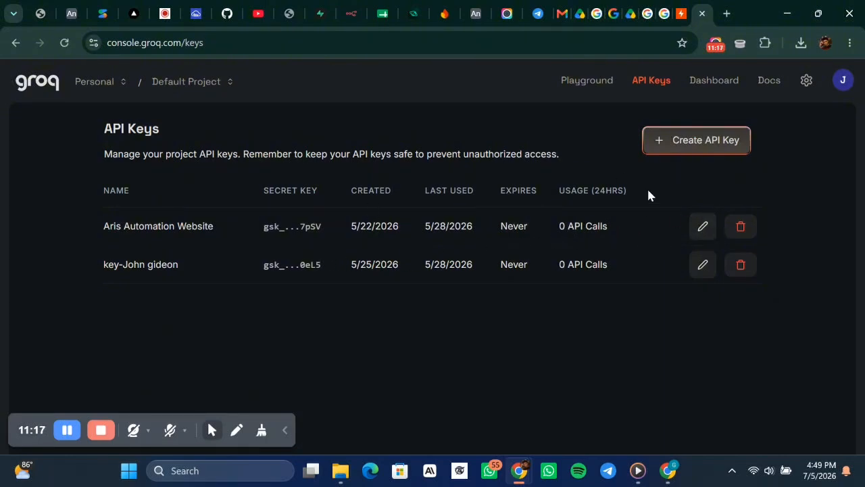
pyautogui.click(703, 226)
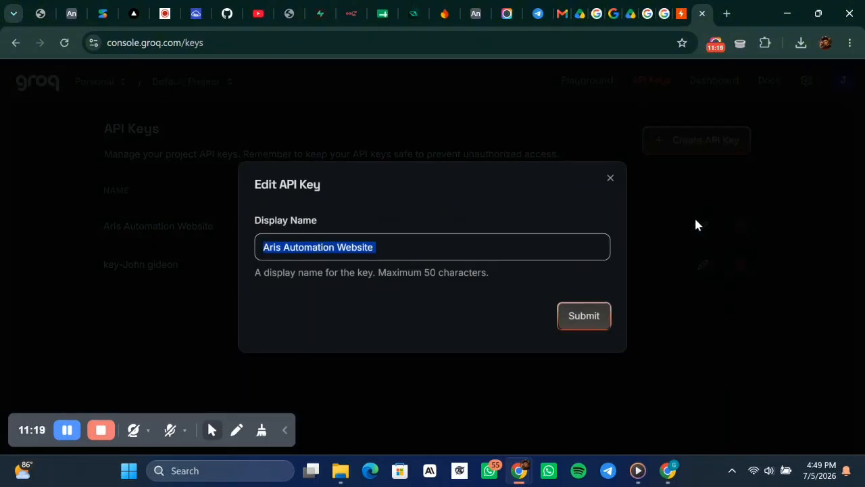
pyautogui.click(610, 181)
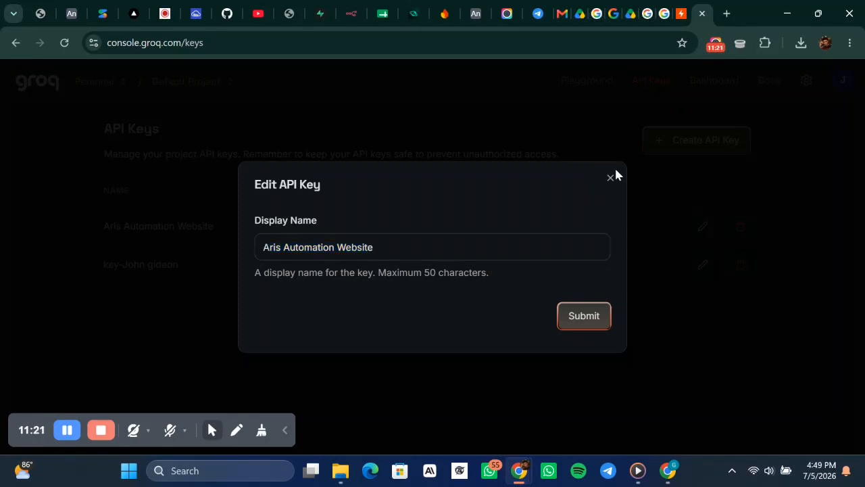
pyautogui.click(611, 181)
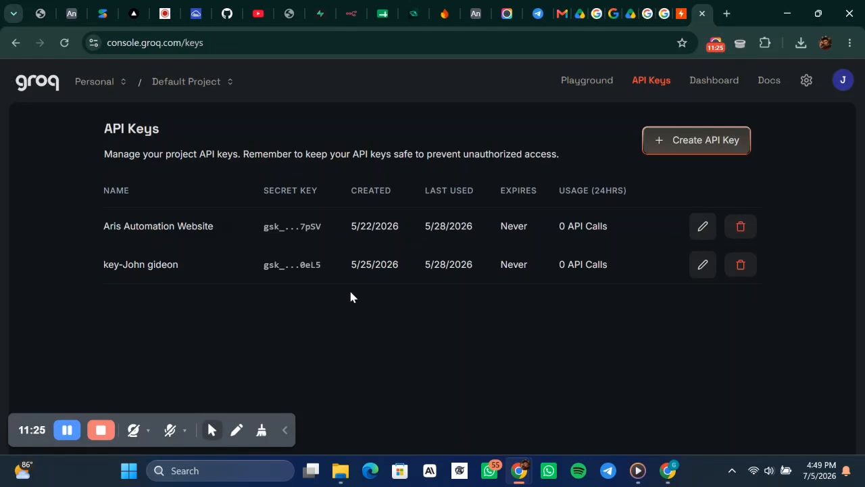
# Start creating a Groq API key with the display name "TUTORIAL EMAIL" and complete the human verification
pyautogui.click(679, 142)
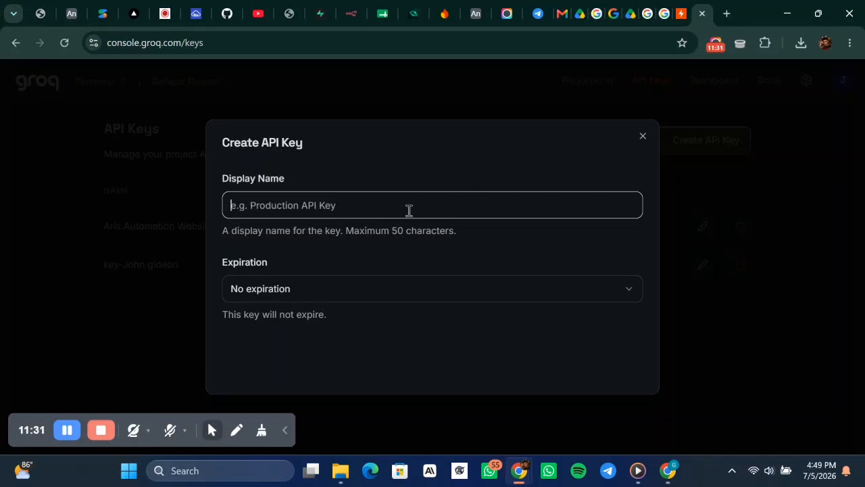
pyautogui.write('T')
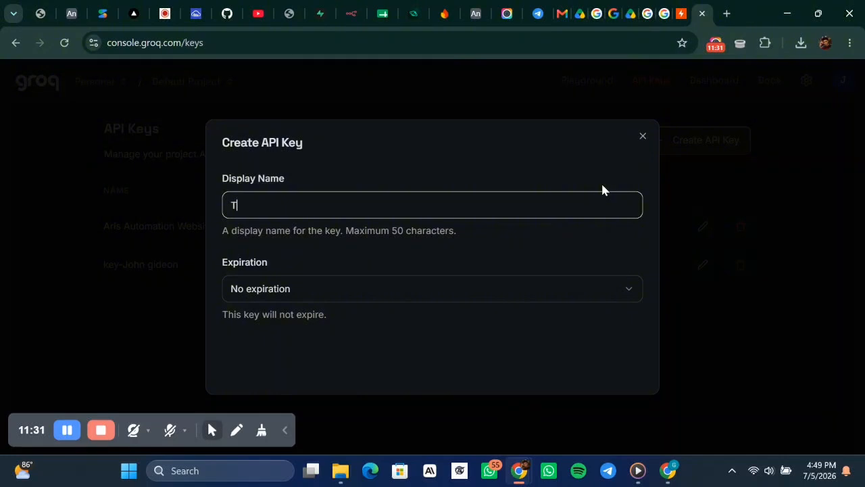
pyautogui.write('UTORIAU')
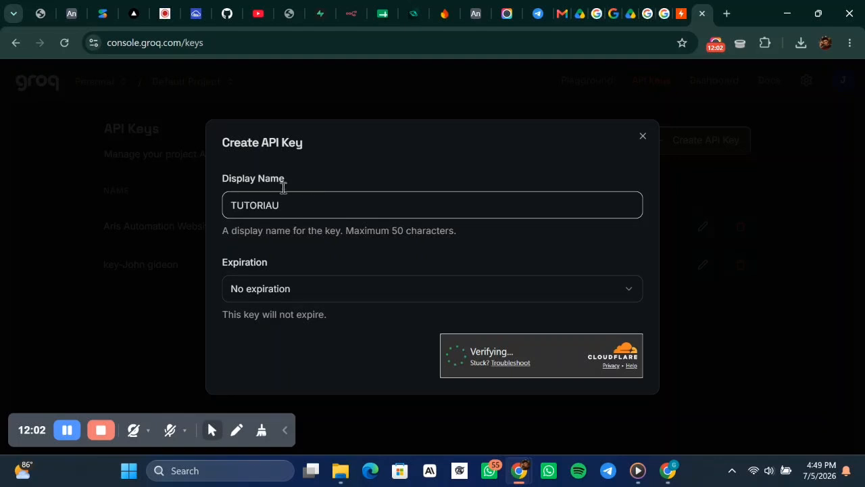
pyautogui.press('BackSpace')
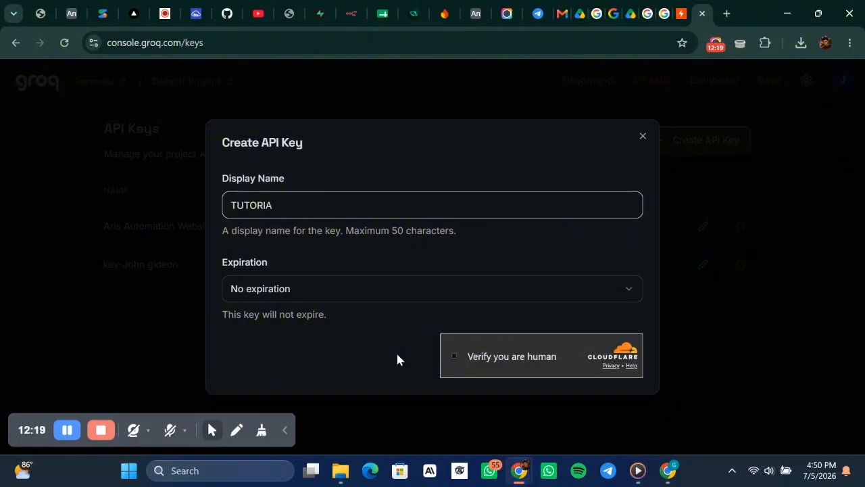
pyautogui.click(453, 354)
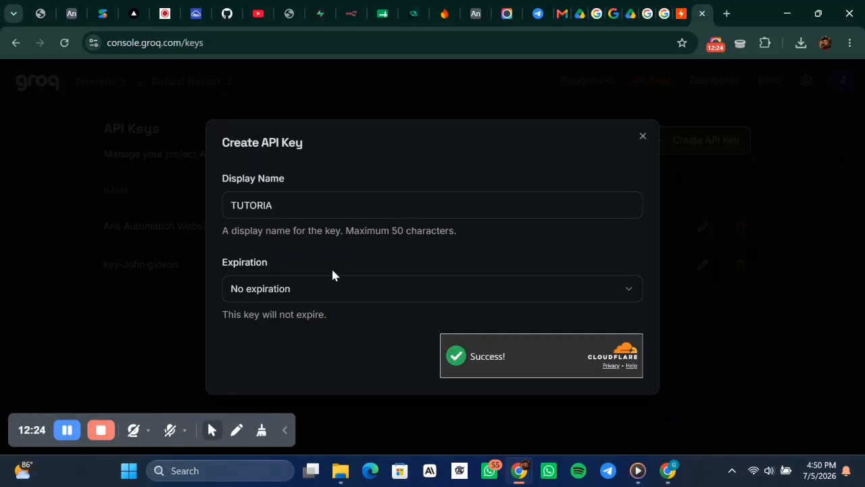
pyautogui.doubleClick(330, 208)
pyautogui.click(329, 209)
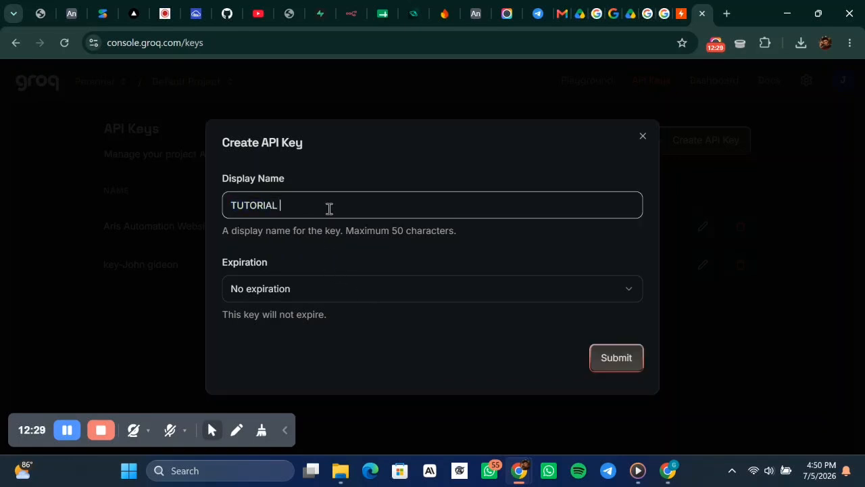
pyautogui.write('ONE')
pyautogui.press('BackSpace')
pyautogui.press('BackSpace')
pyautogui.write('EMAIL')
# Submit the new API key with No expiration and copy the generated key
pyautogui.click(531, 292)
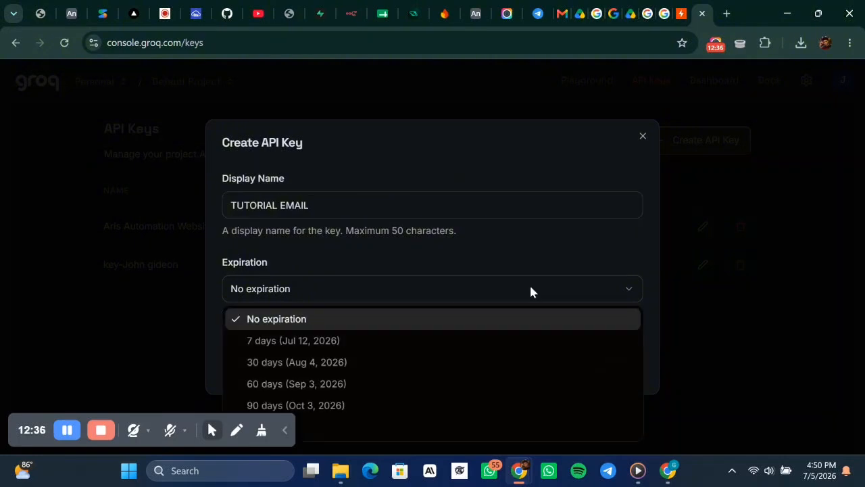
pyautogui.click(429, 326)
pyautogui.click(610, 365)
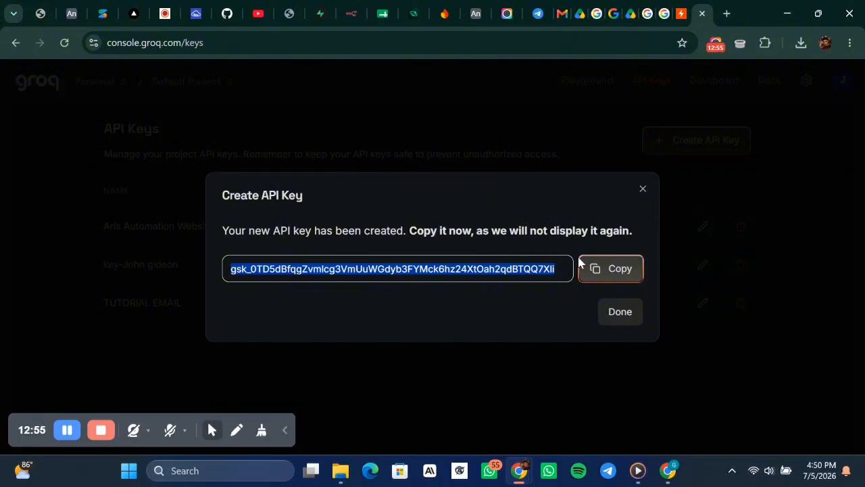
pyautogui.click(611, 271)
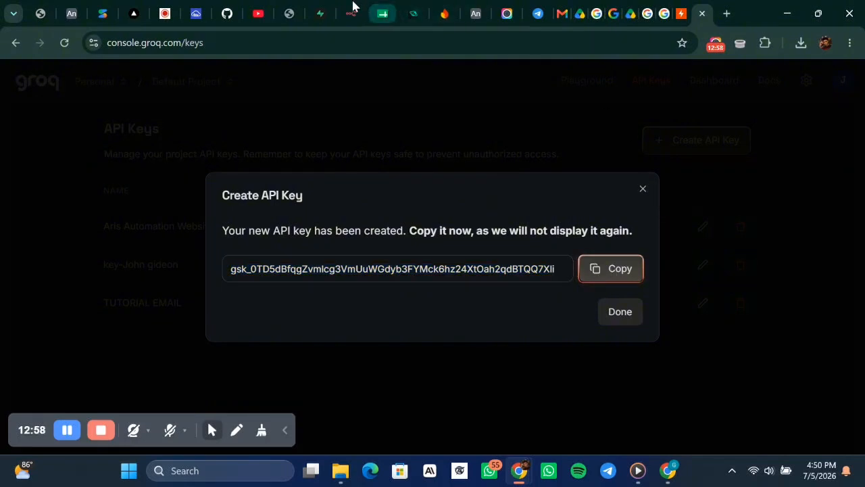
# Switch back to n8n, save a Groq Chat Model credential with the pasted API key, and dismiss the browser's password update prompt
pyautogui.click(351, 15)
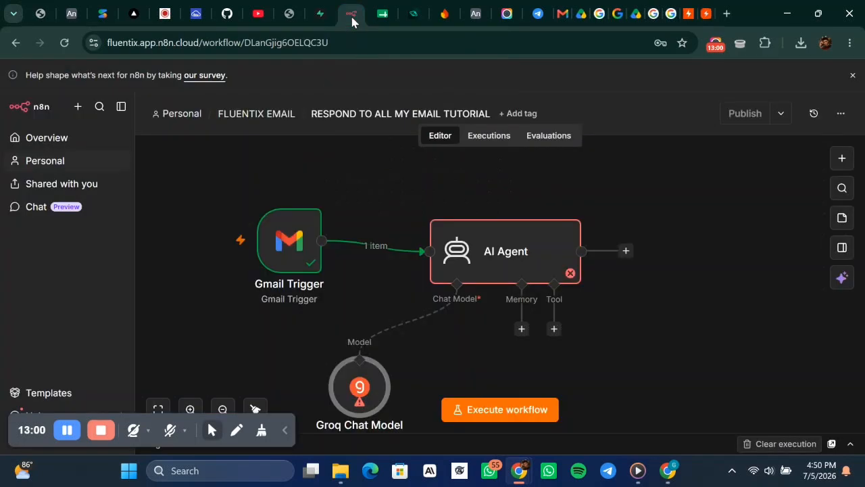
pyautogui.doubleClick(346, 391)
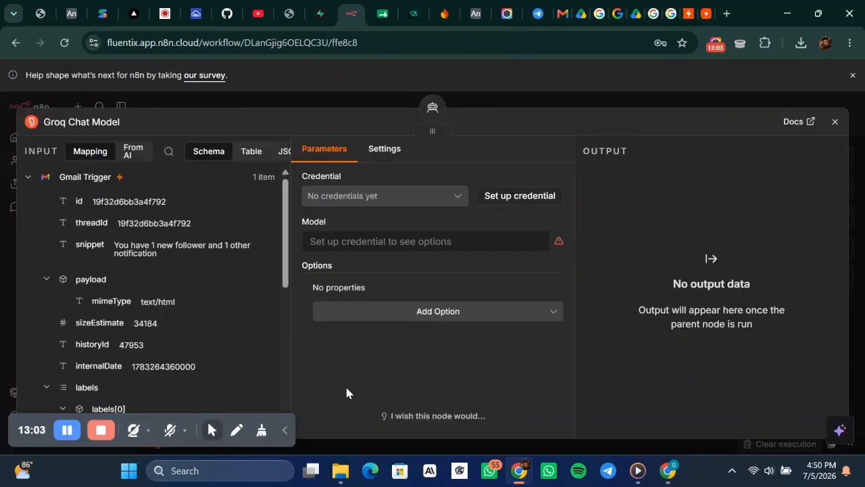
pyautogui.click(516, 195)
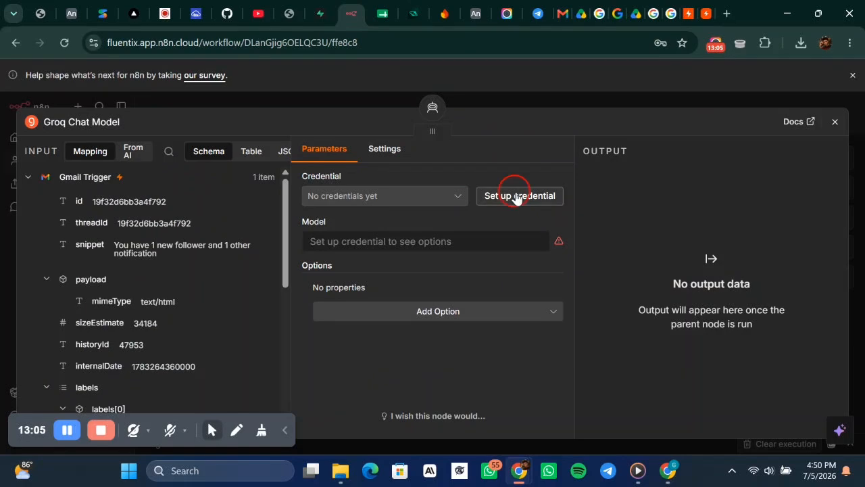
pyautogui.click(364, 268)
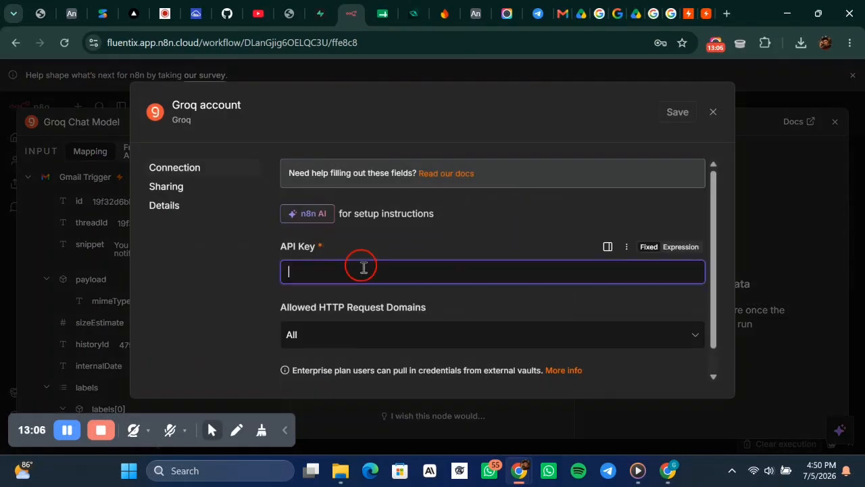
pyautogui.hotkey('ctrl', 'v')
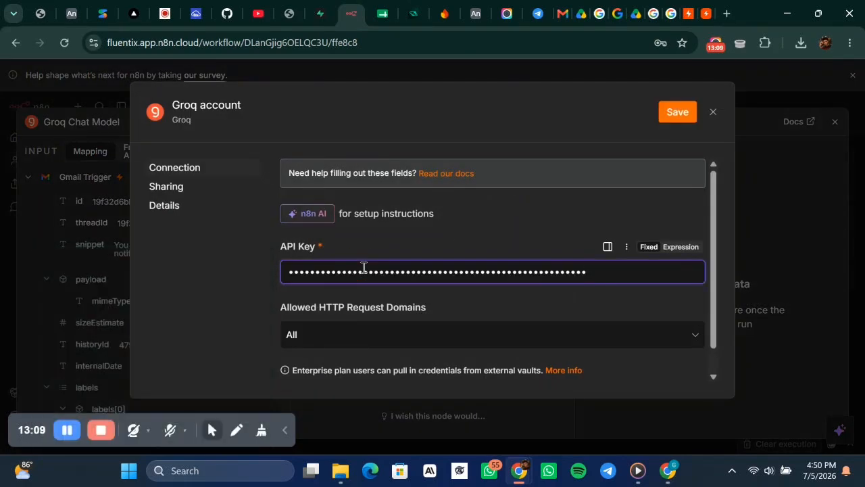
pyautogui.scroll(-1, 363, 267)
pyautogui.click(675, 116)
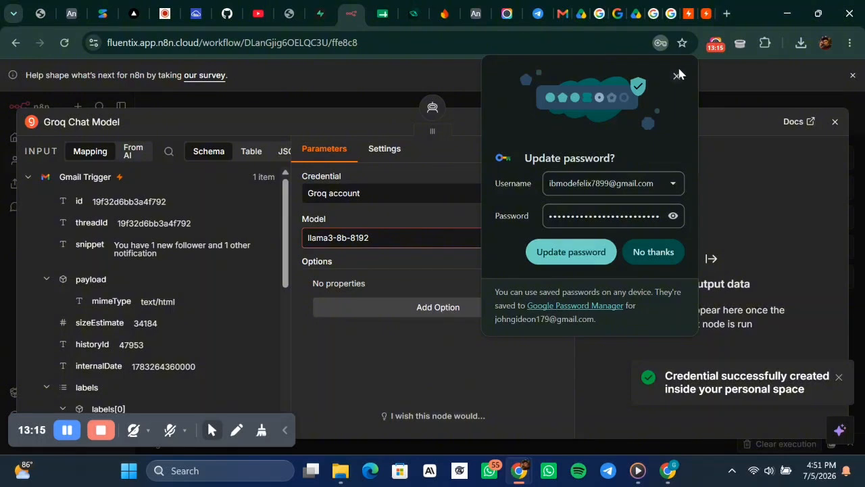
pyautogui.click(678, 78)
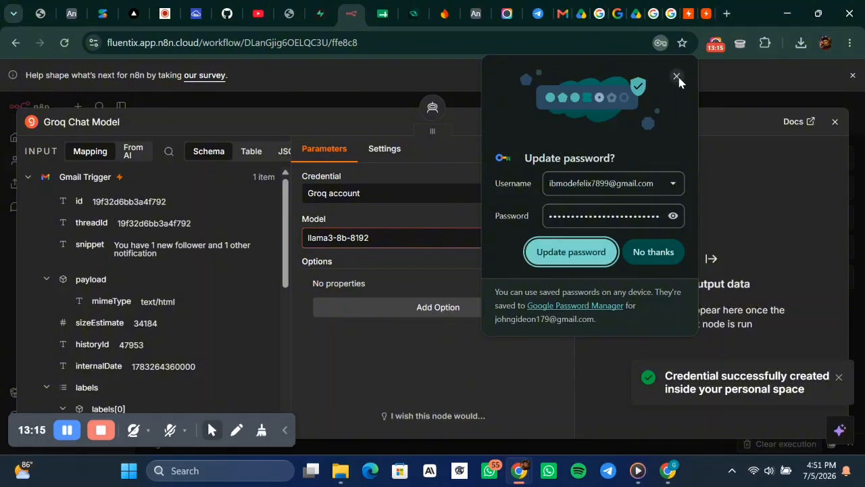
pyautogui.click(677, 76)
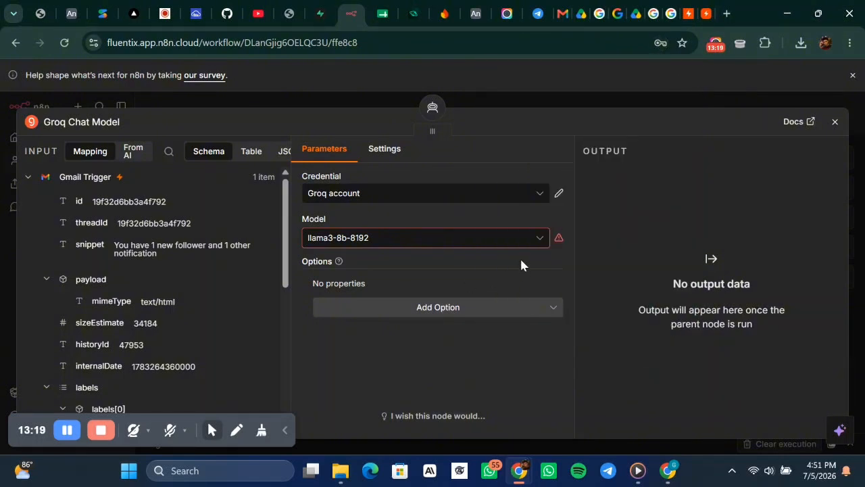
# Set the Groq Chat Model node's model to llama-3.3-70b-versatile and return to the workflow canvas
pyautogui.click(512, 241)
pyautogui.click(438, 269)
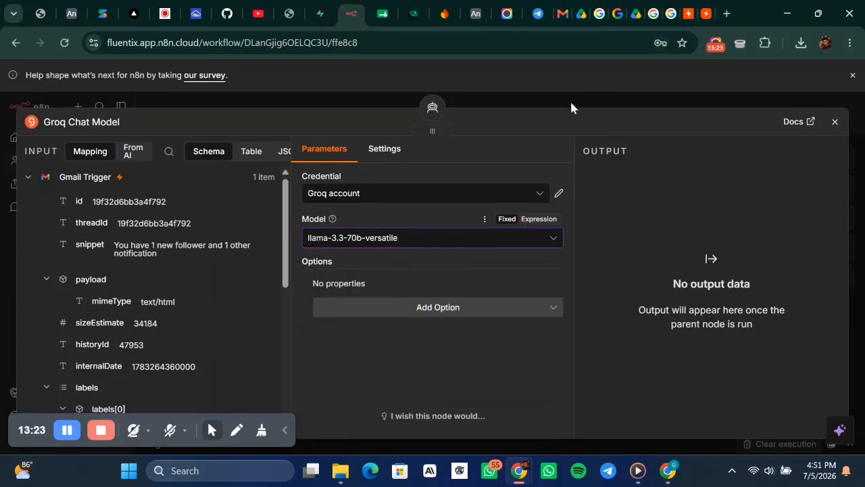
pyautogui.click(560, 103)
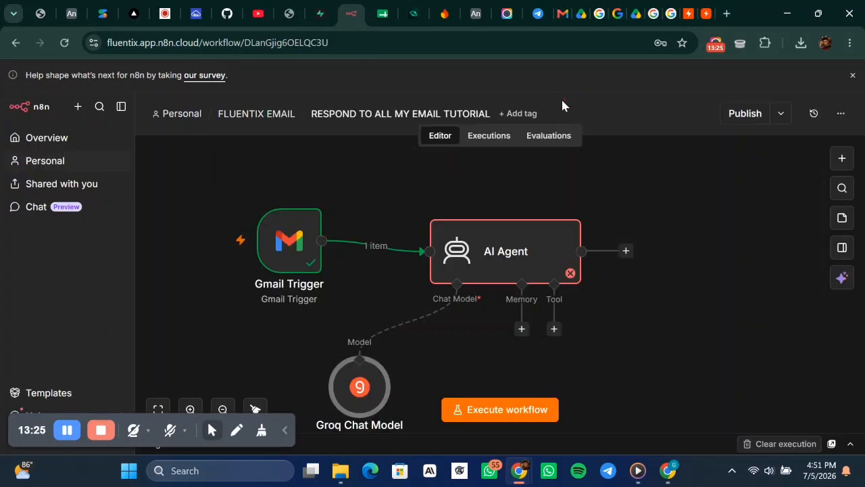
pyautogui.doubleClick(359, 386)
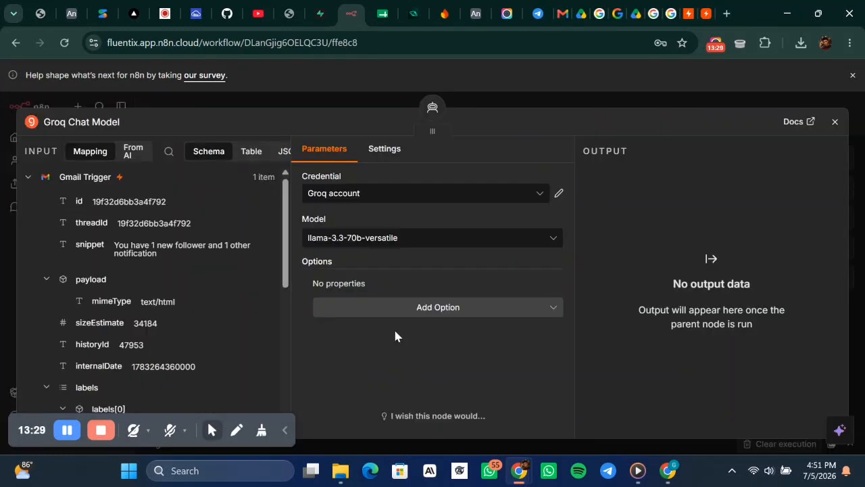
pyautogui.click(521, 100)
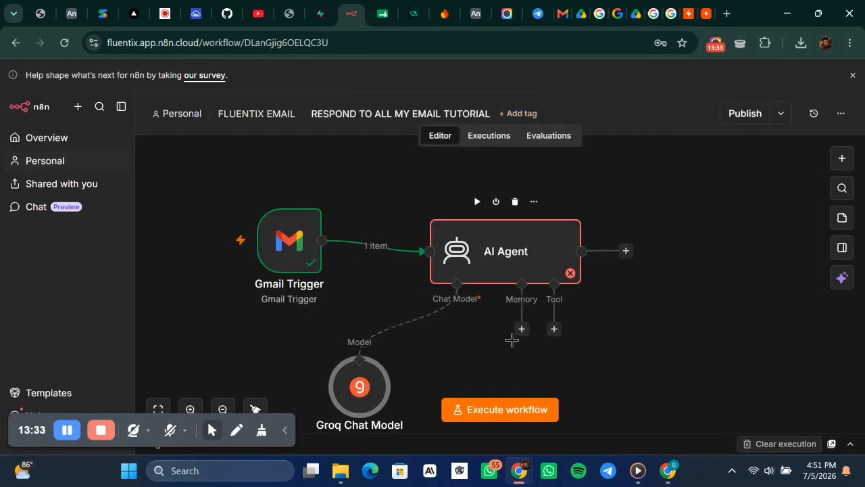
# Replace the Groq Chat Model node with an OpenAI Chat Model that uses the existing OpenAI account credential and the gpt-5-mini model
pyautogui.scroll(-1, 511, 339)
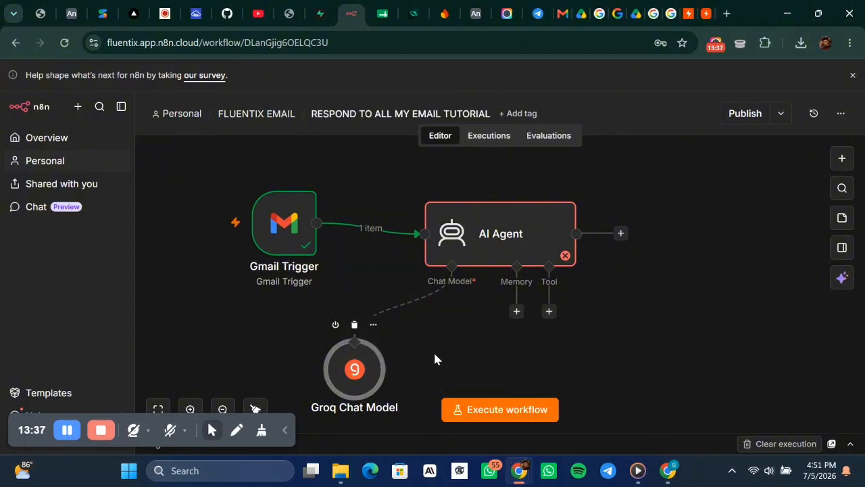
pyautogui.click(354, 325)
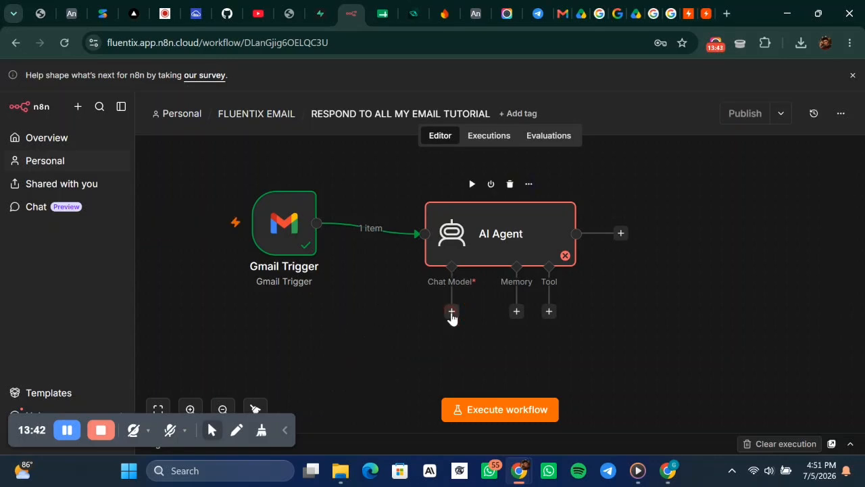
pyautogui.click(451, 312)
pyautogui.click(662, 193)
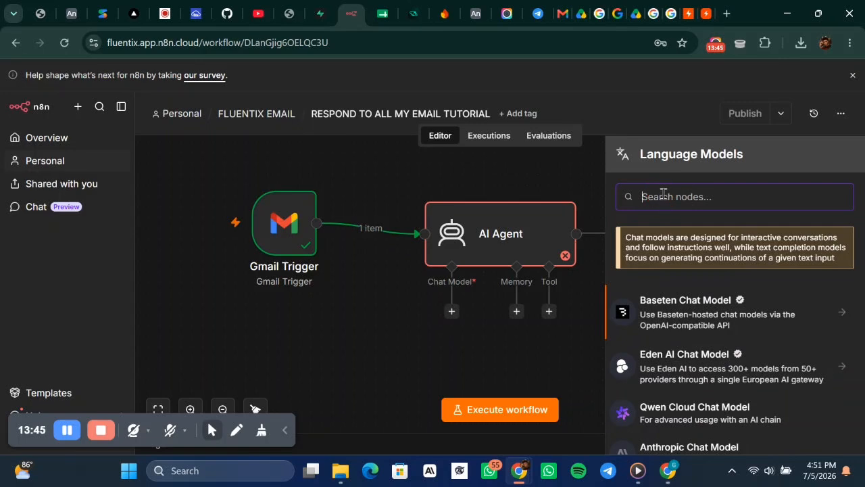
pyautogui.write('OP')
pyautogui.click(687, 245)
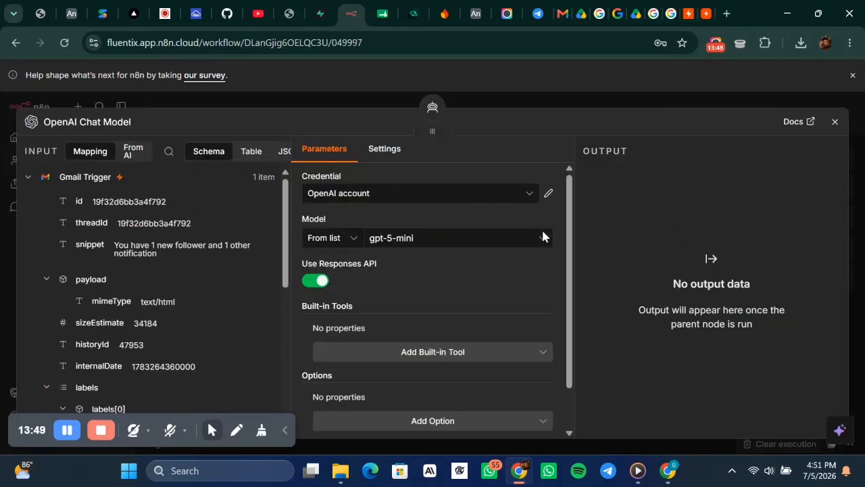
pyautogui.click(348, 195)
pyautogui.click(348, 197)
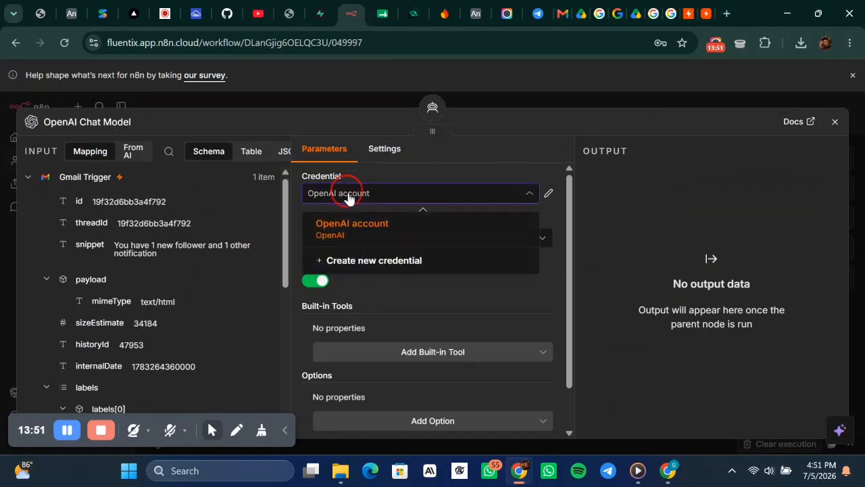
pyautogui.scroll(-1, 455, 301)
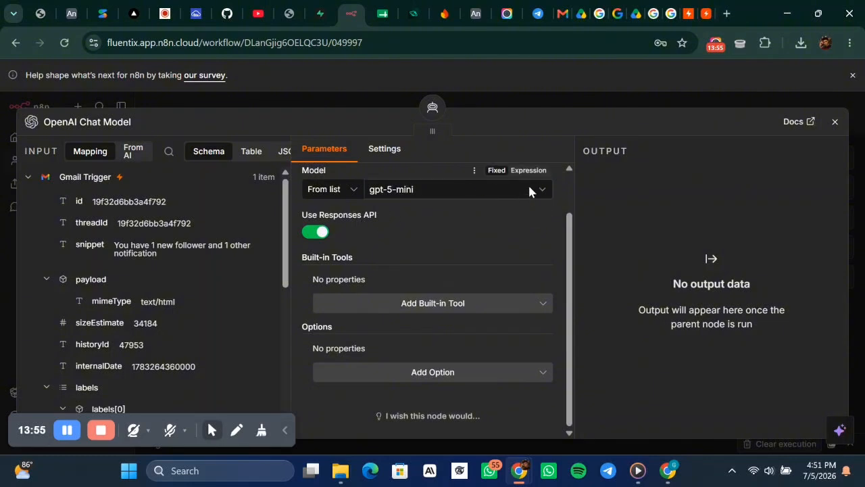
pyautogui.click(606, 103)
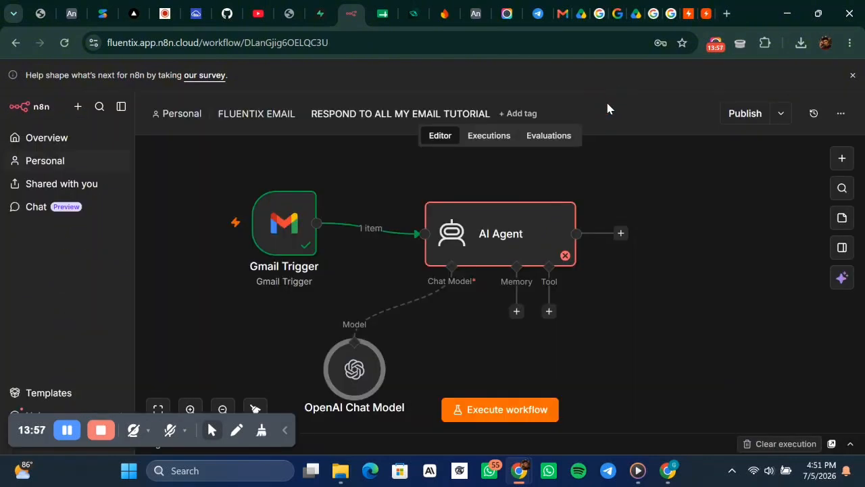
# Add a Simple Memory node to the AI Agent's memory connection
pyautogui.scroll(-1, 511, 348)
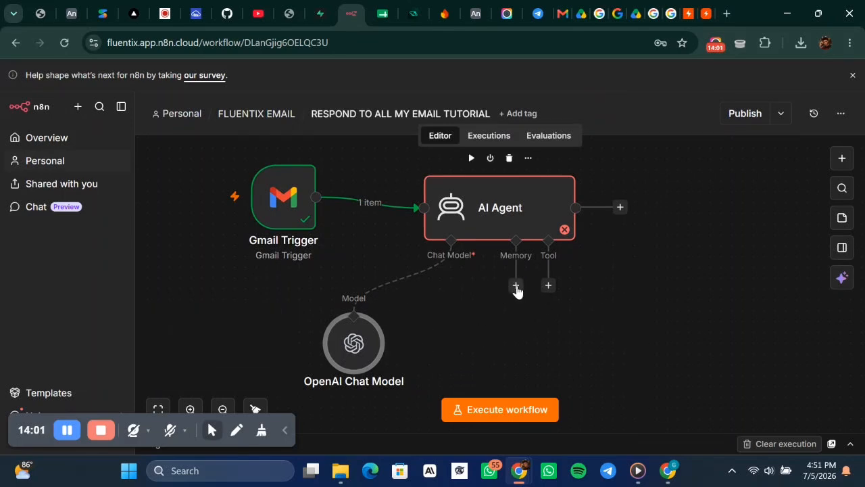
pyautogui.click(516, 285)
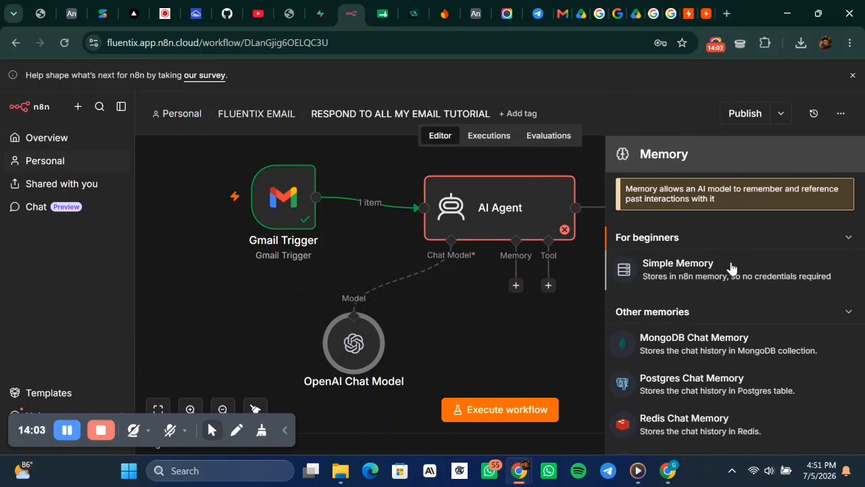
pyautogui.click(734, 266)
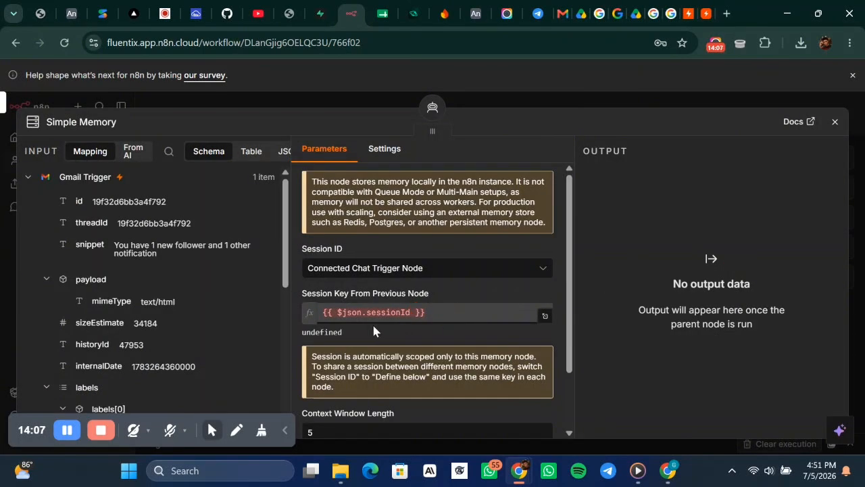
pyautogui.scroll(-1, 336, 347)
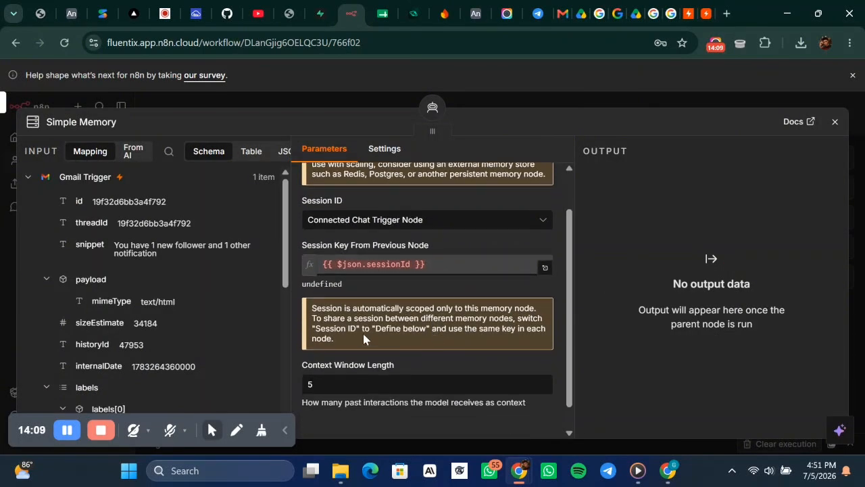
pyautogui.click(433, 265)
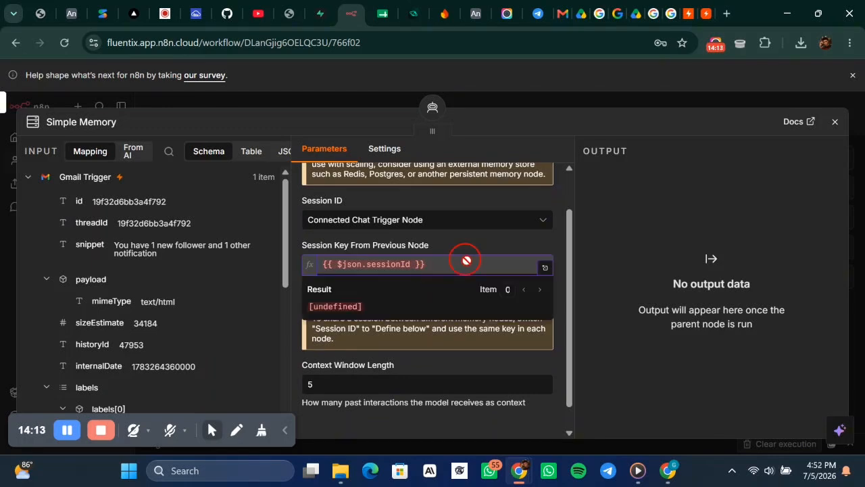
# Set Simple Memory's Session ID to Define below with the Gmail Trigger's id, {{ $json.id }}, as the key, and return to the canvas
pyautogui.click(449, 223)
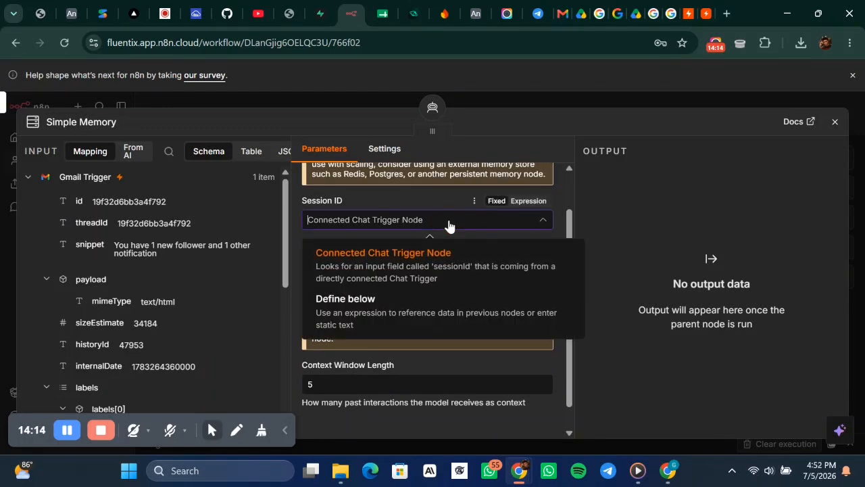
pyautogui.click(381, 317)
pyautogui.click(339, 313)
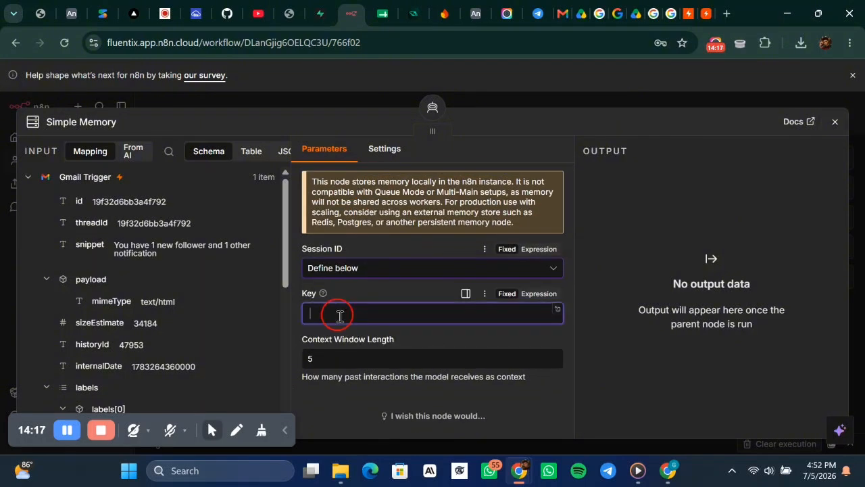
pyautogui.click(539, 301)
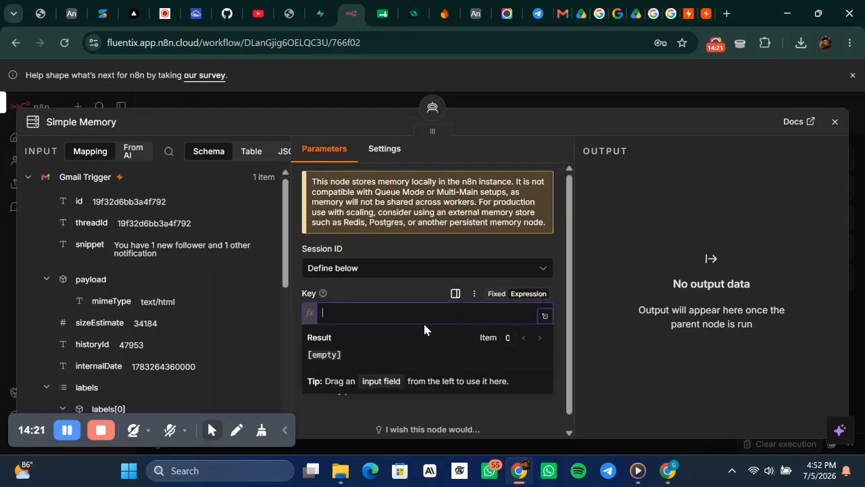
pyautogui.click(503, 295)
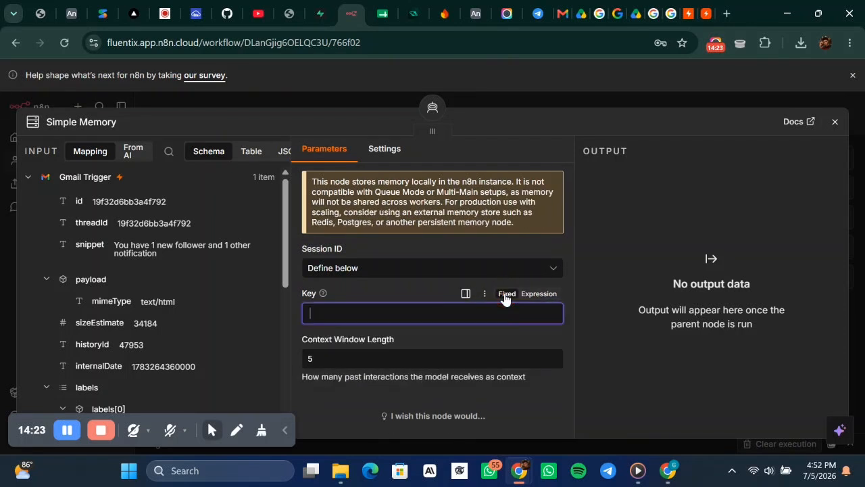
pyautogui.scroll(-5, 241, 336)
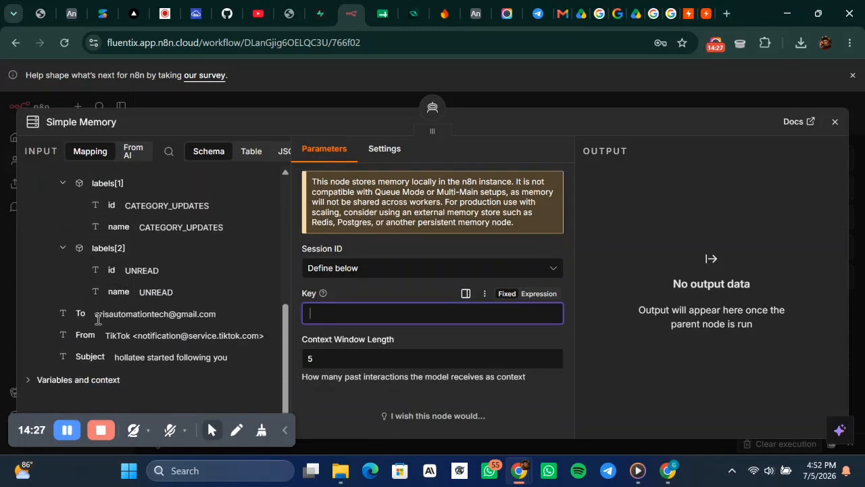
pyautogui.scroll(5, 136, 298)
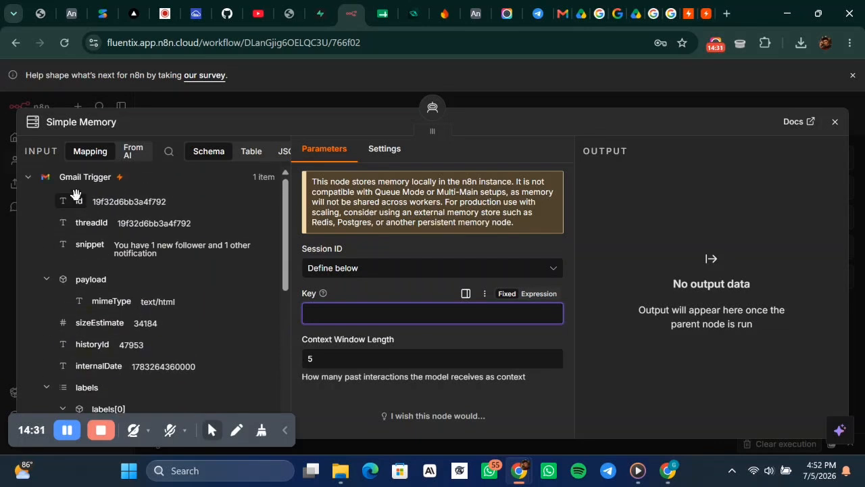
pyautogui.moveTo(76, 200); pyautogui.dragTo(313, 313)
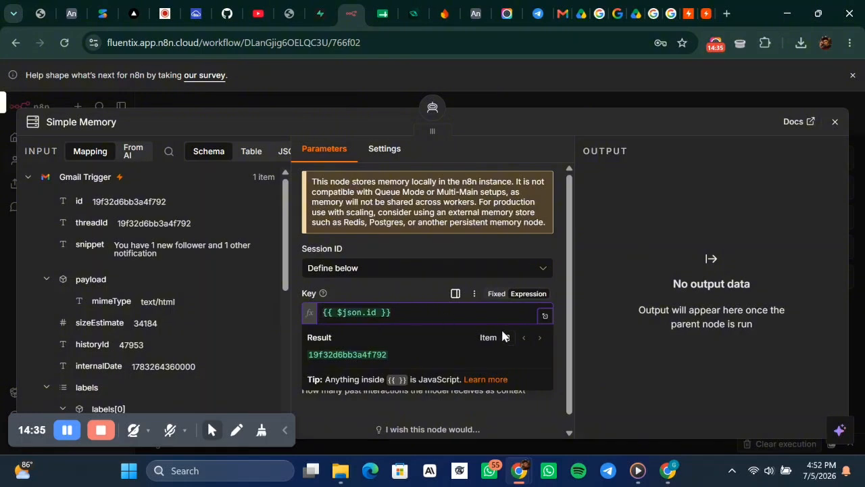
pyautogui.click(606, 344)
pyautogui.scroll(-1, 405, 336)
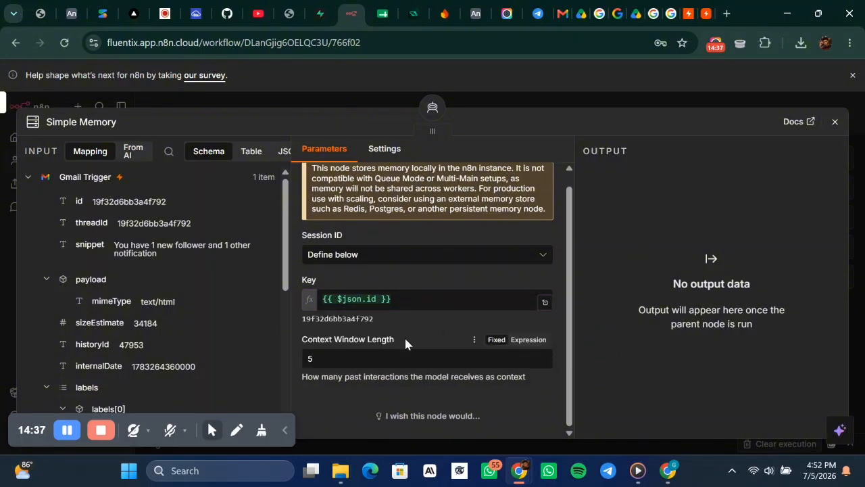
pyautogui.scroll(-2, 169, 304)
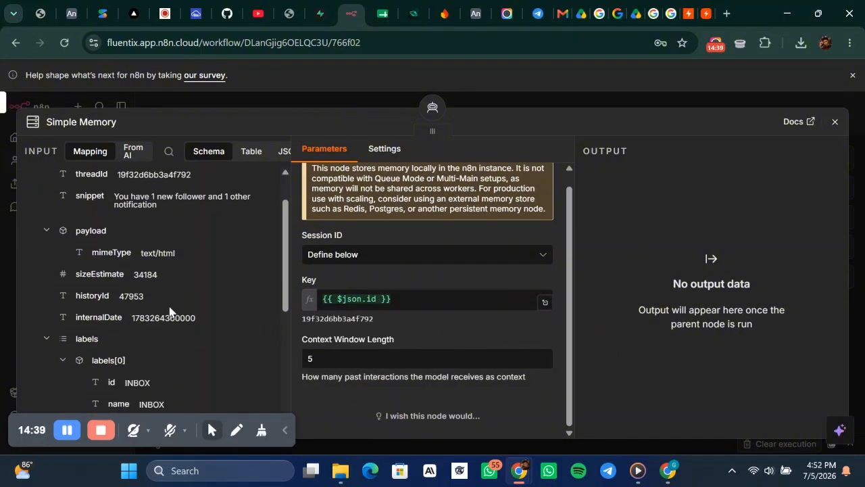
pyautogui.scroll(-8, 169, 310)
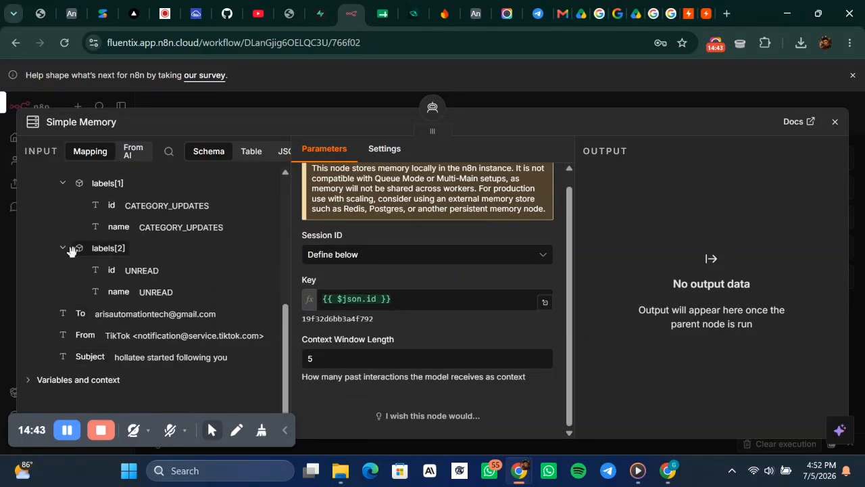
pyautogui.click(578, 102)
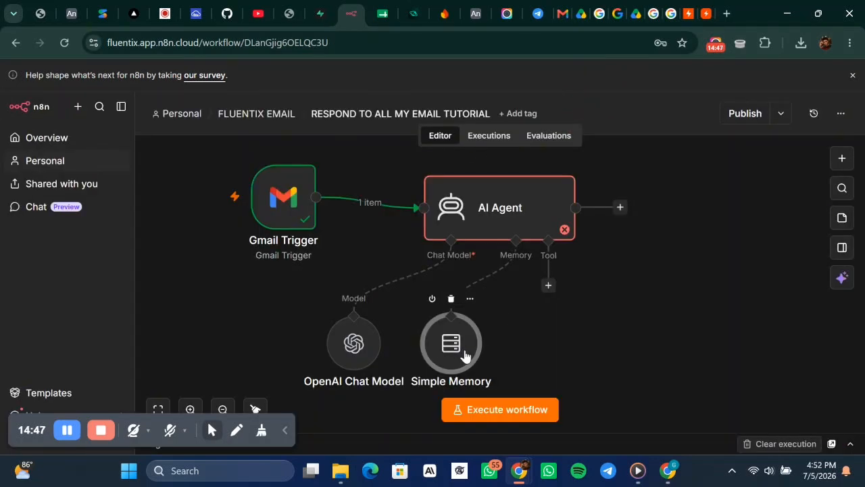
# Space the Simple Memory node slightly away from the OpenAI Chat Model and connect a Think Tool with its default description to the AI Agent
pyautogui.moveTo(464, 355)
pyautogui.mouseDown()
pyautogui.moveTo(487, 351)
pyautogui.moveTo(476, 355)
pyautogui.mouseUp()
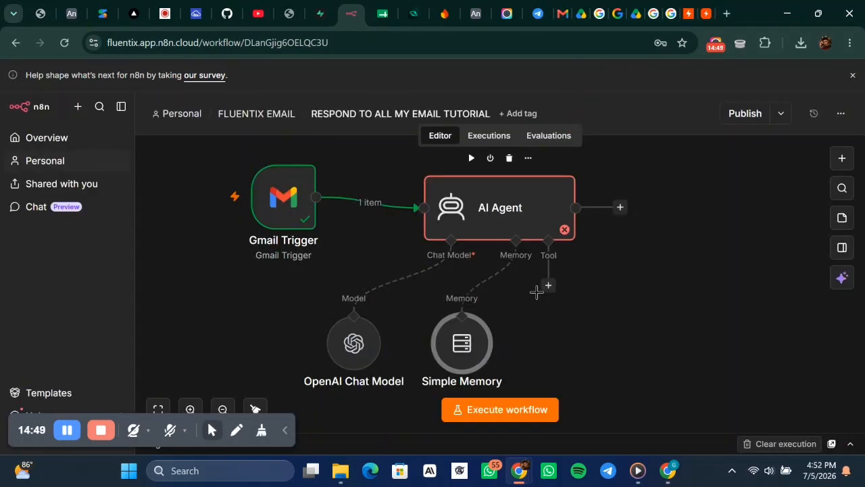
pyautogui.click(549, 288)
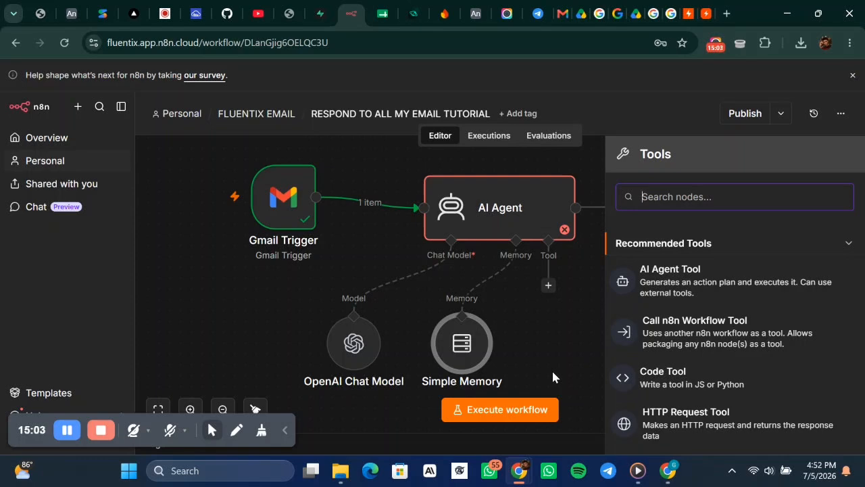
pyautogui.click(680, 194)
pyautogui.write('TH')
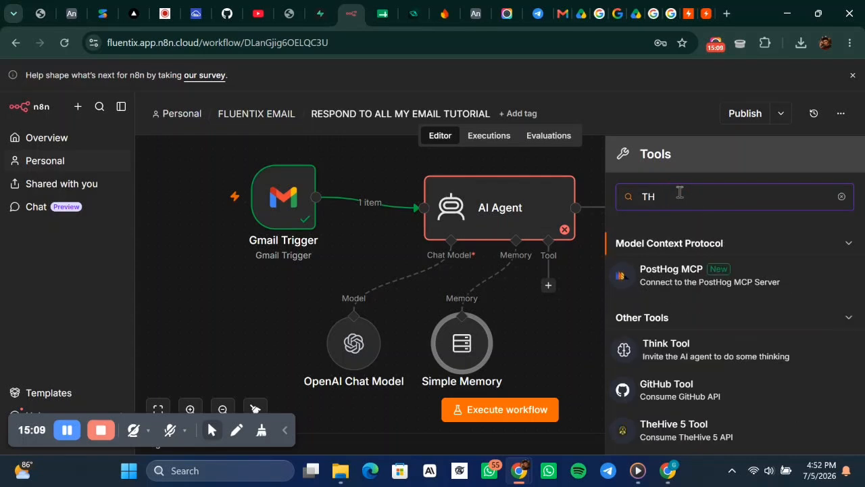
pyautogui.click(676, 348)
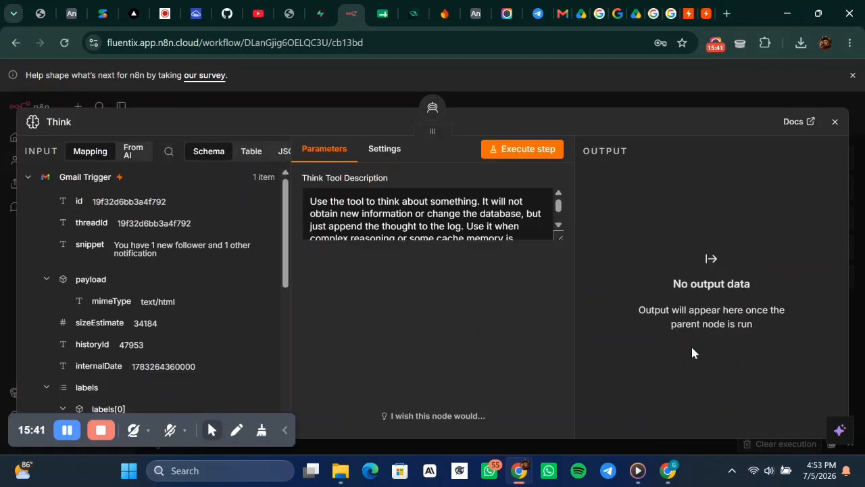
pyautogui.scroll(-1, 466, 228)
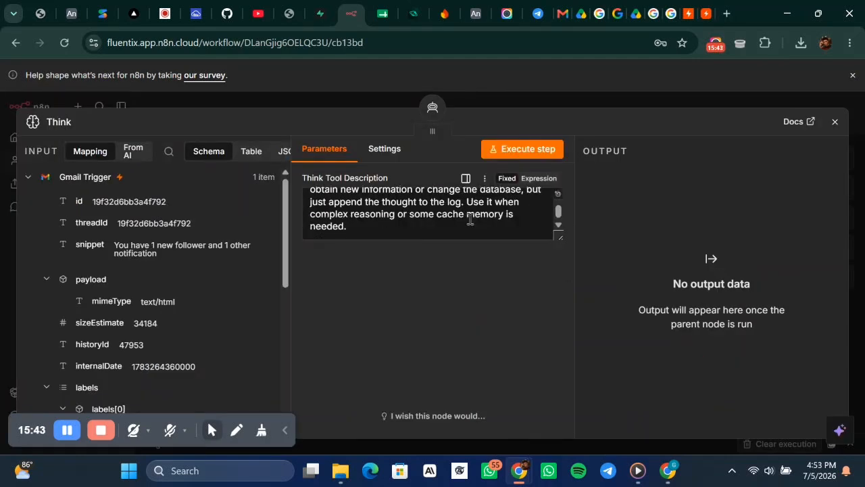
pyautogui.scroll(1, 470, 218)
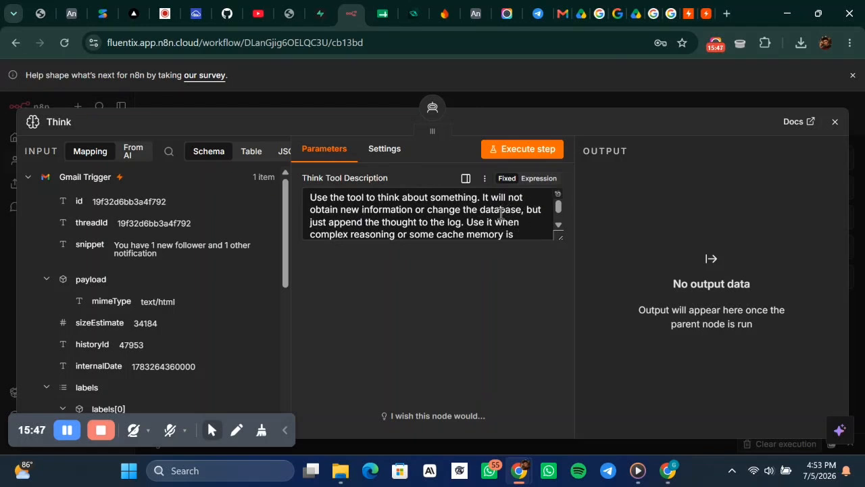
pyautogui.scroll(-1, 500, 214)
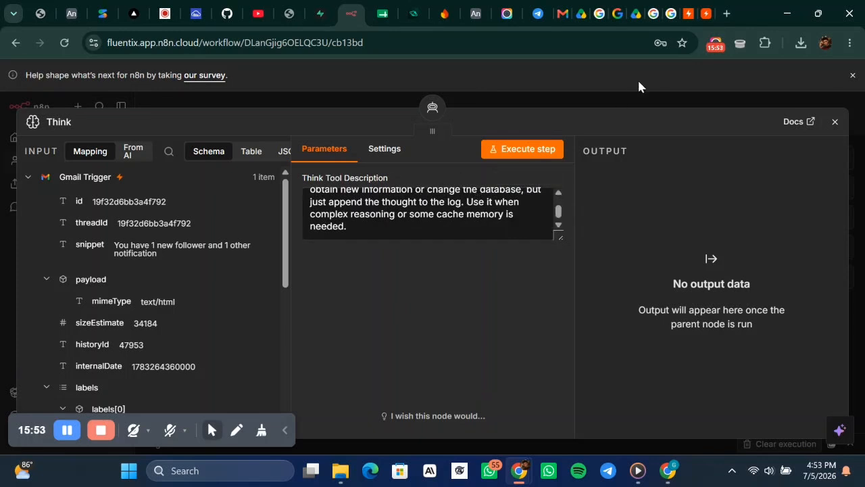
pyautogui.click(626, 96)
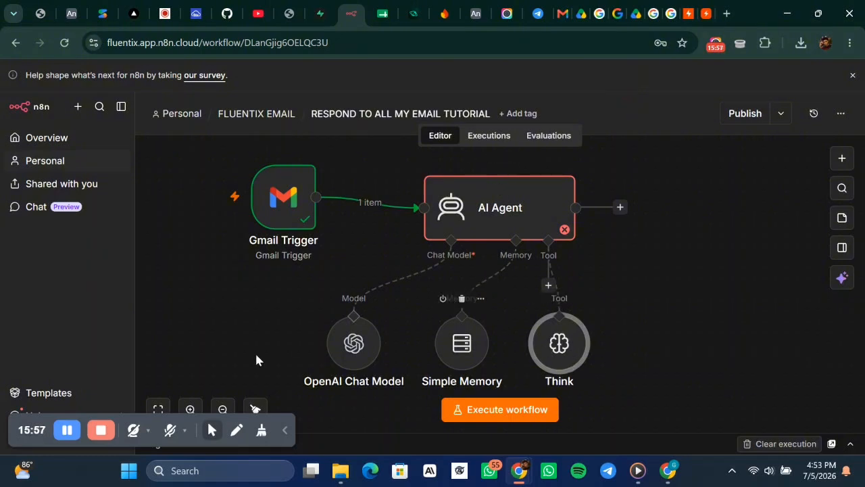
# Add a Google Sheets Tool to the AI Agent's tool connection
pyautogui.click(221, 409)
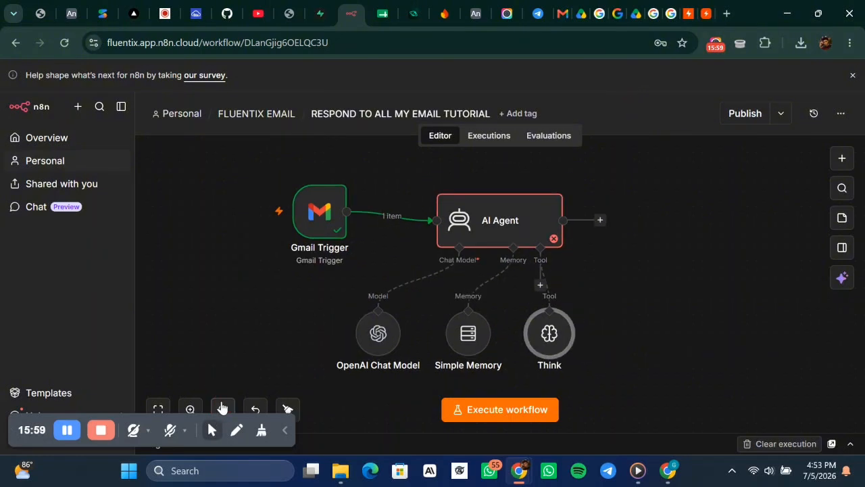
pyautogui.click(221, 408)
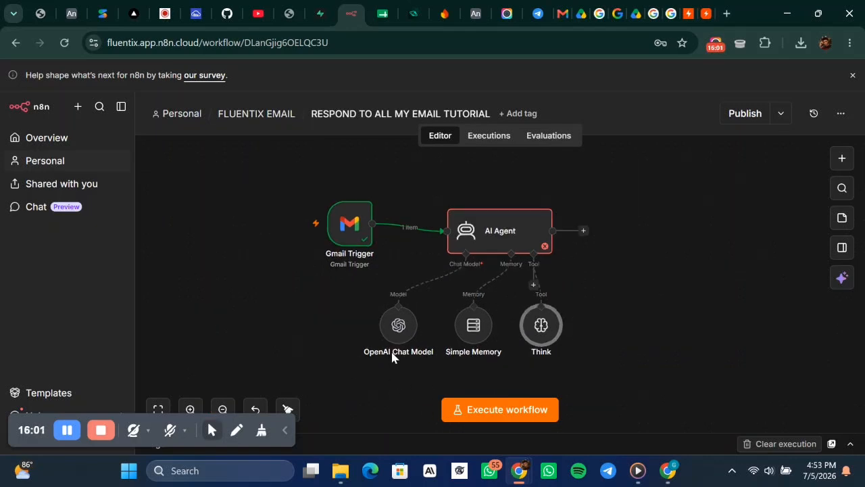
pyautogui.click(533, 255)
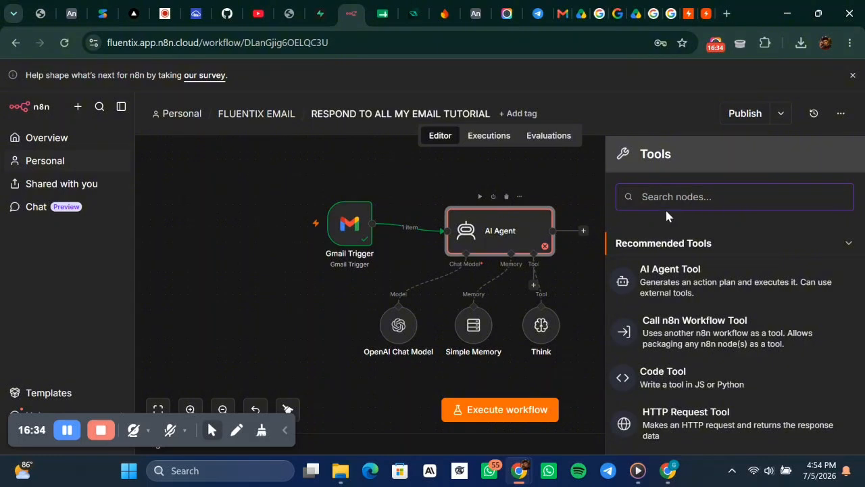
pyautogui.click(697, 196)
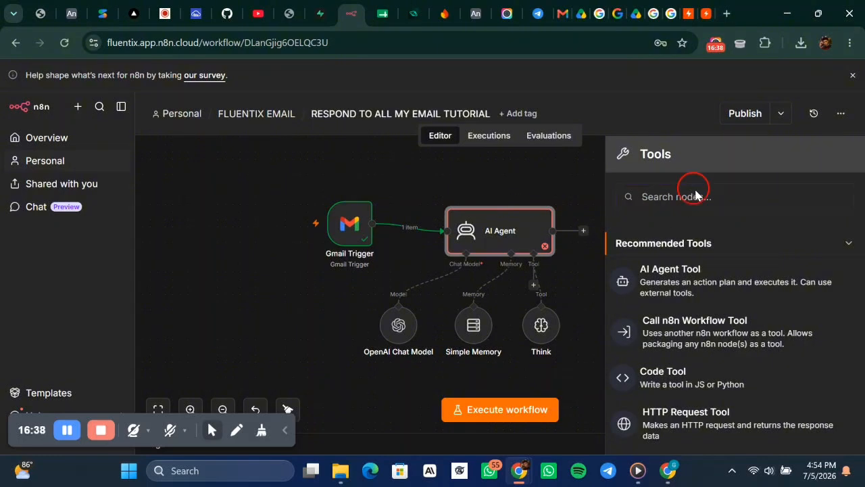
pyautogui.click(714, 197)
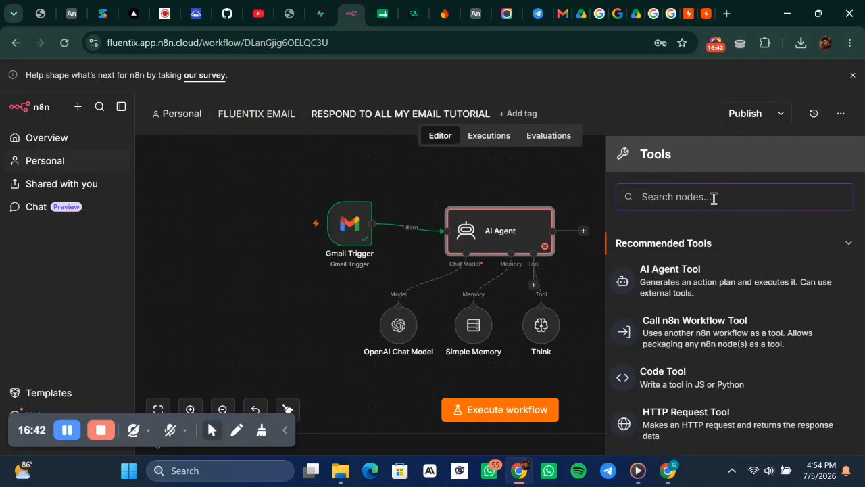
pyautogui.write('S')
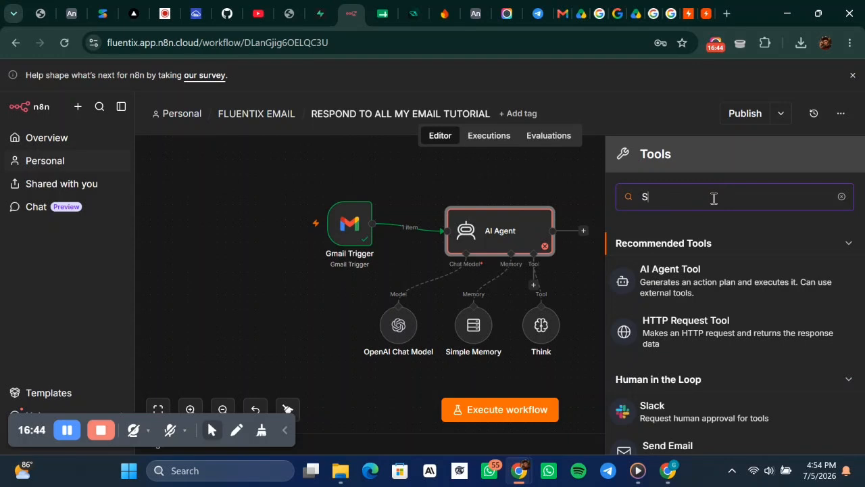
pyautogui.write('HEE')
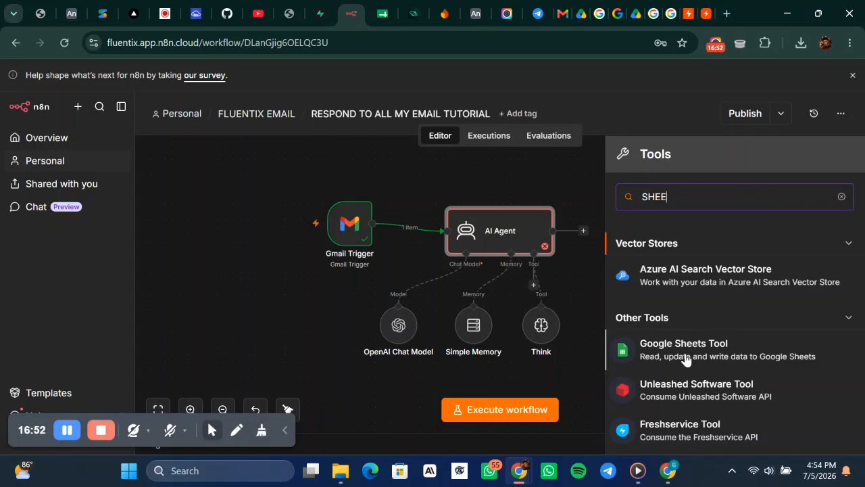
pyautogui.scroll(-2, 685, 359)
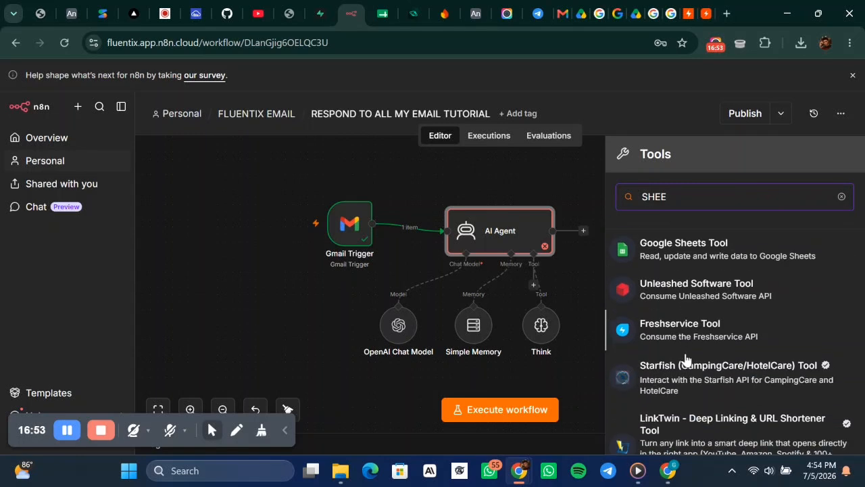
pyautogui.click(711, 243)
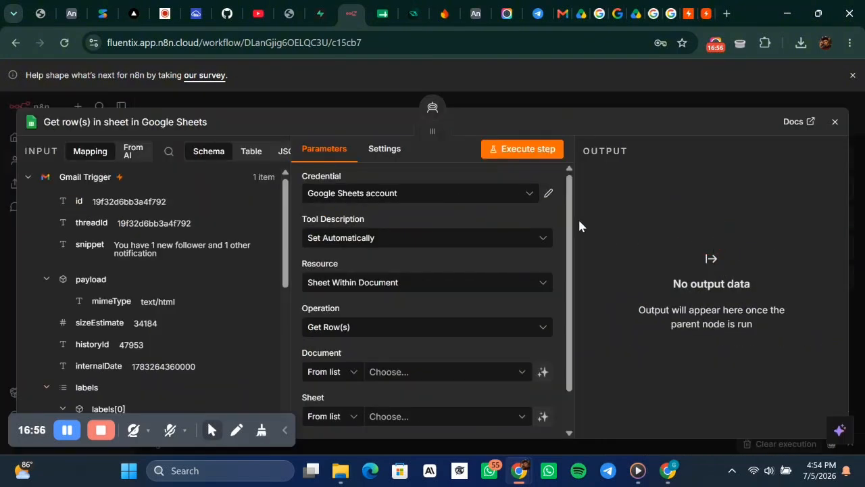
# Set the Google Sheets tool's operation to Append Row
pyautogui.scroll(-1, 400, 295)
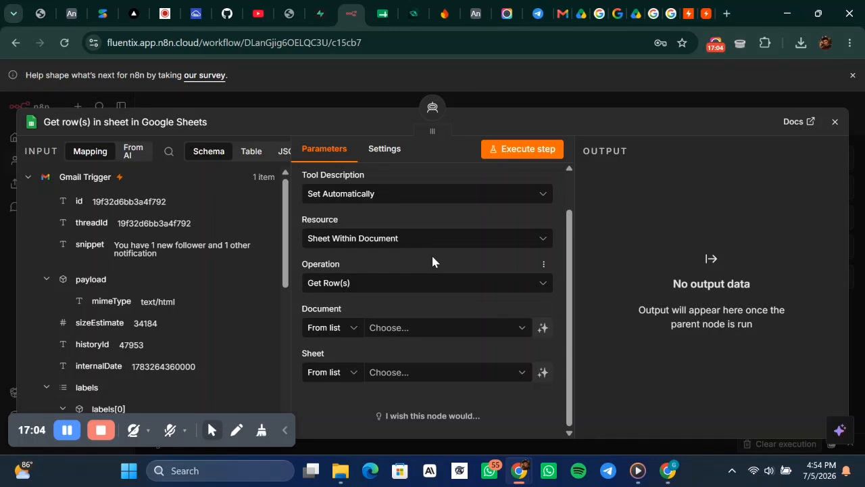
pyautogui.scroll(1, 433, 262)
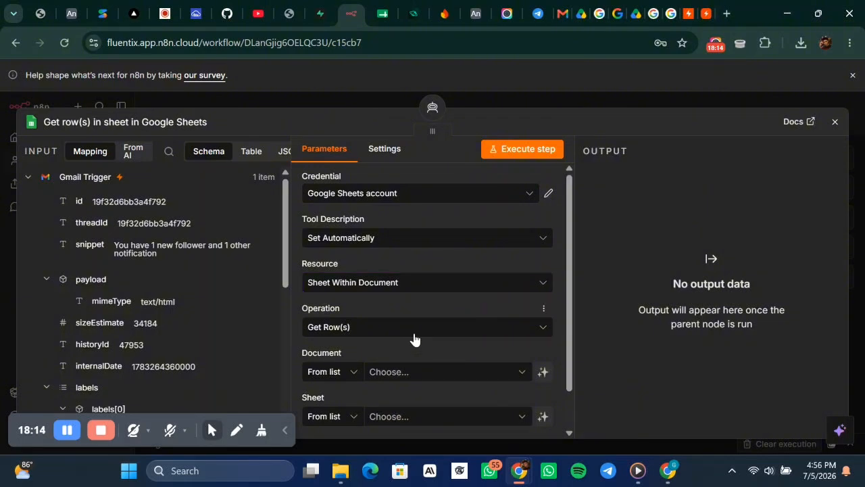
pyautogui.click(421, 331)
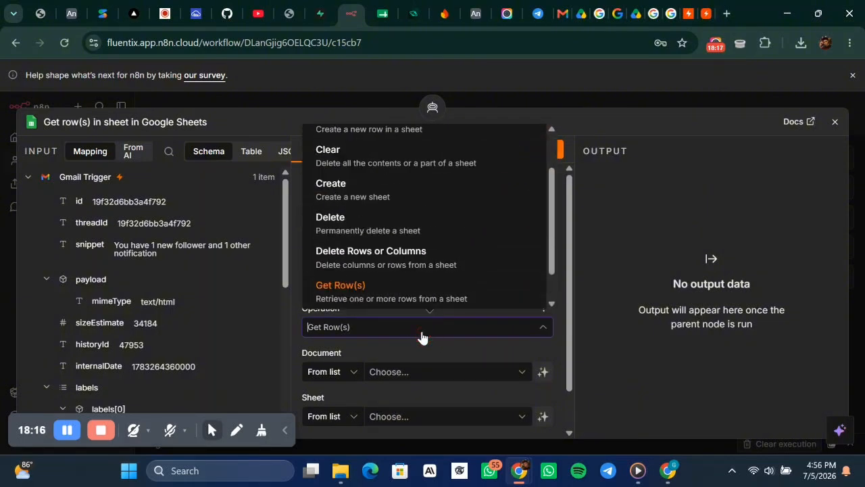
pyautogui.scroll(-1, 388, 226)
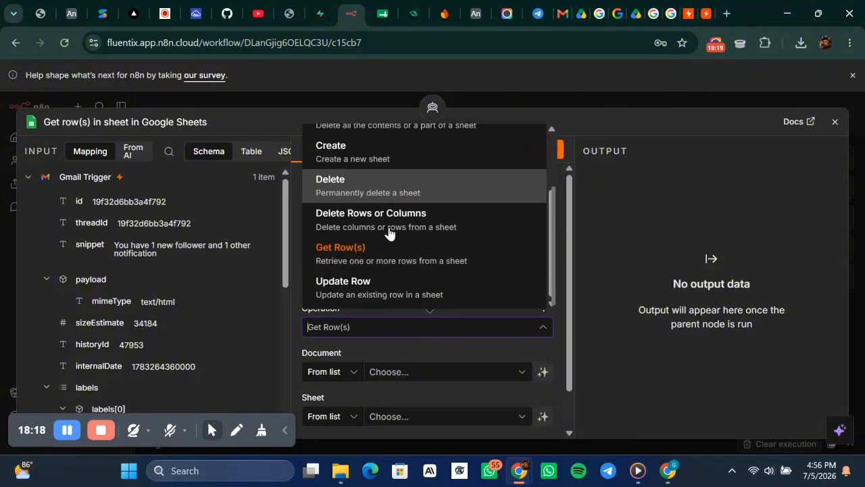
pyautogui.scroll(3, 423, 212)
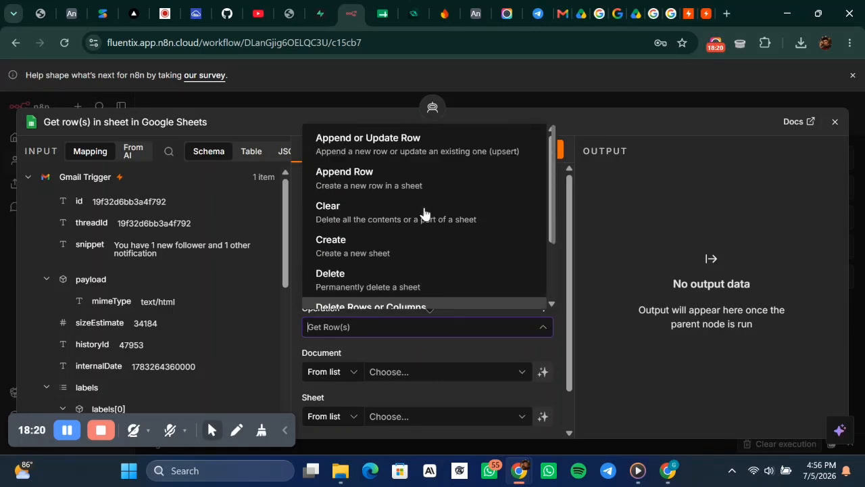
pyautogui.click(382, 184)
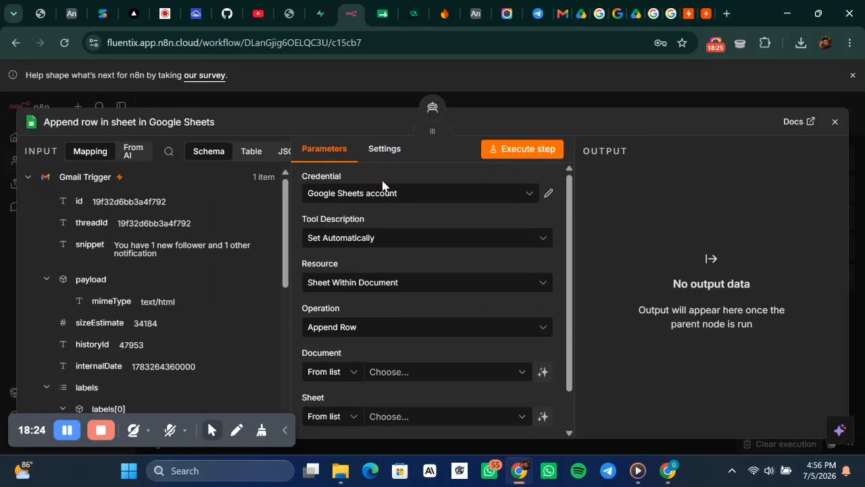
# Return to the canvas and place the Google Sheets append node beside the Think tool, level with the other sub-nodes
pyautogui.scroll(-1, 388, 351)
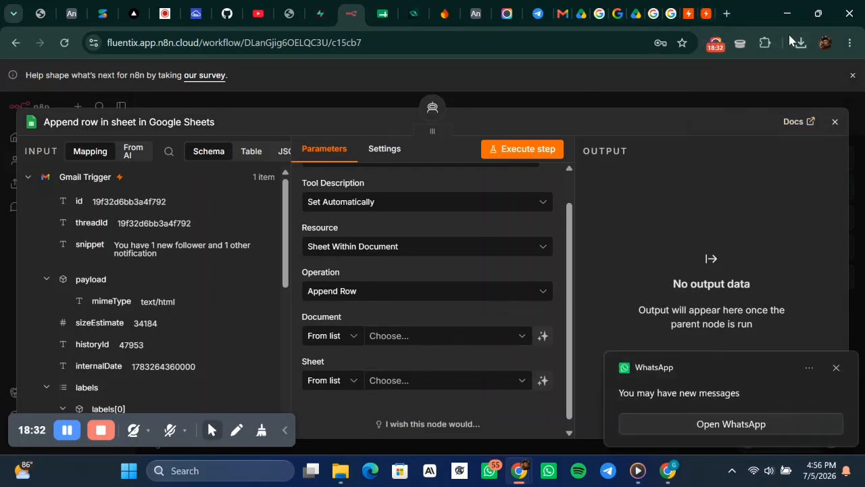
pyautogui.click(824, 44)
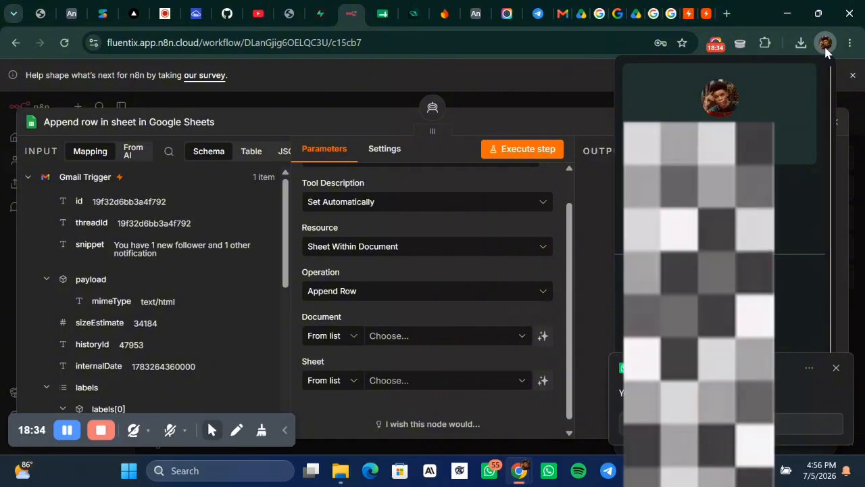
pyautogui.click(517, 101)
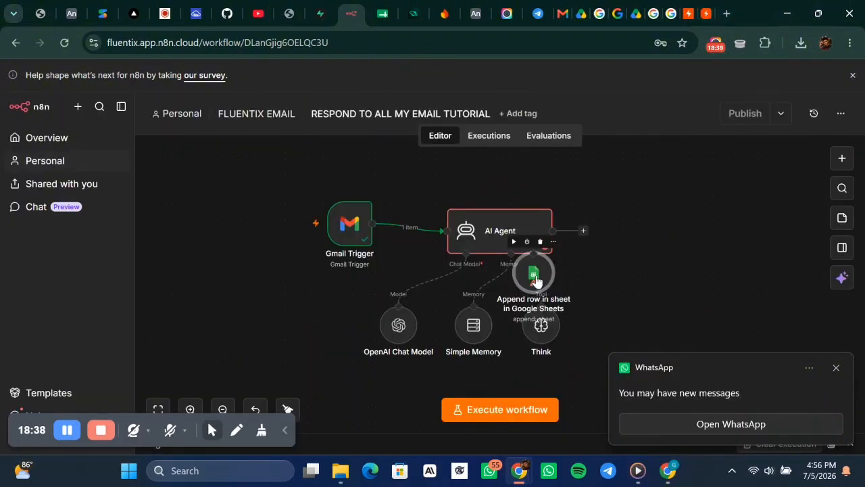
pyautogui.moveTo(538, 273); pyautogui.dragTo(628, 324)
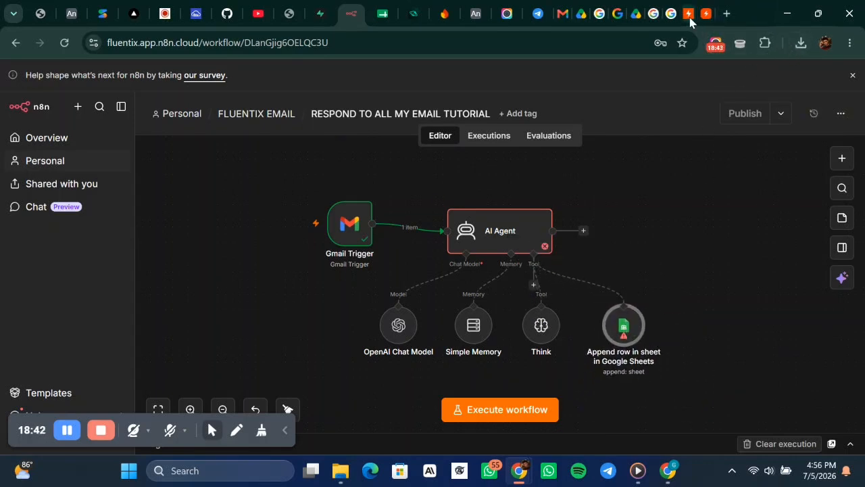
# Open Google Sheets in a new browser tab and create a blank spreadsheet
pyautogui.click(727, 15)
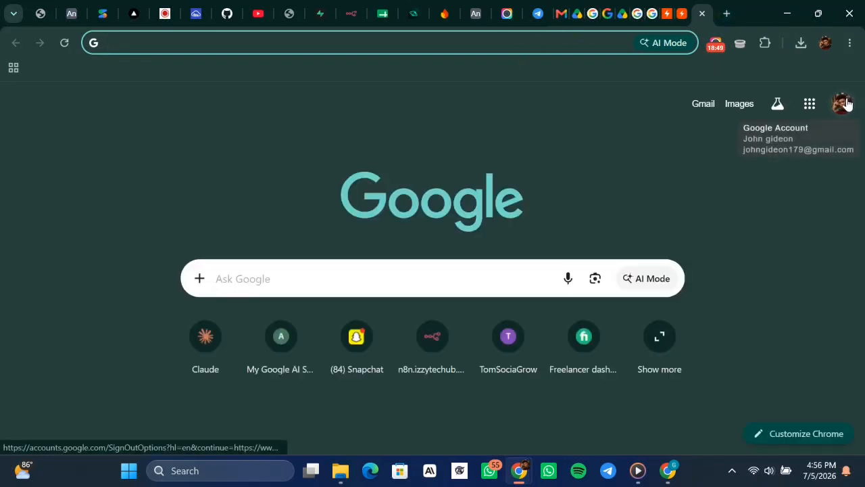
pyautogui.click(847, 104)
pyautogui.click(809, 104)
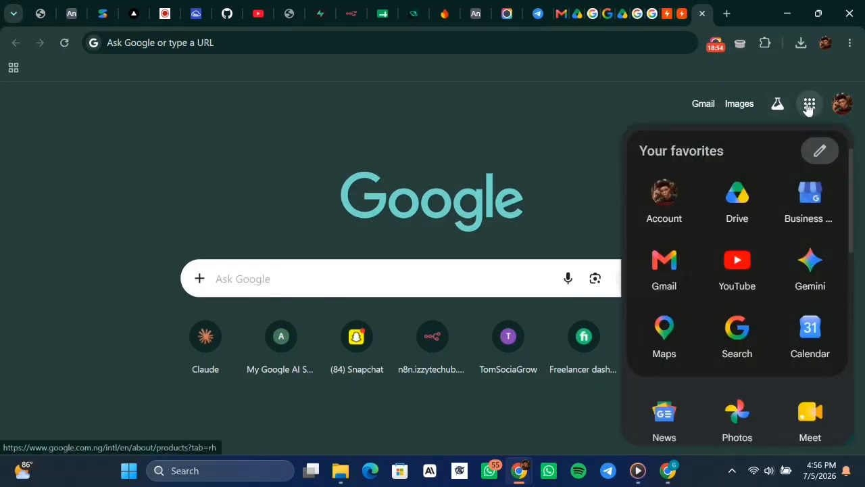
pyautogui.scroll(-3, 737, 255)
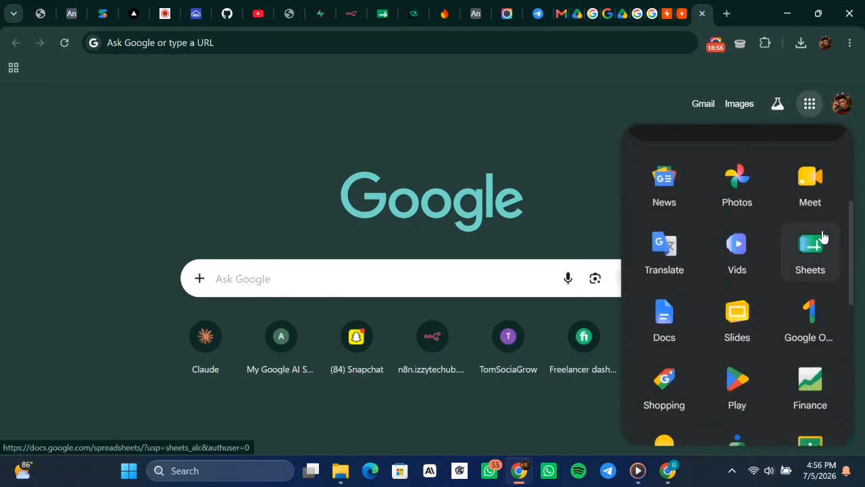
pyautogui.click(814, 242)
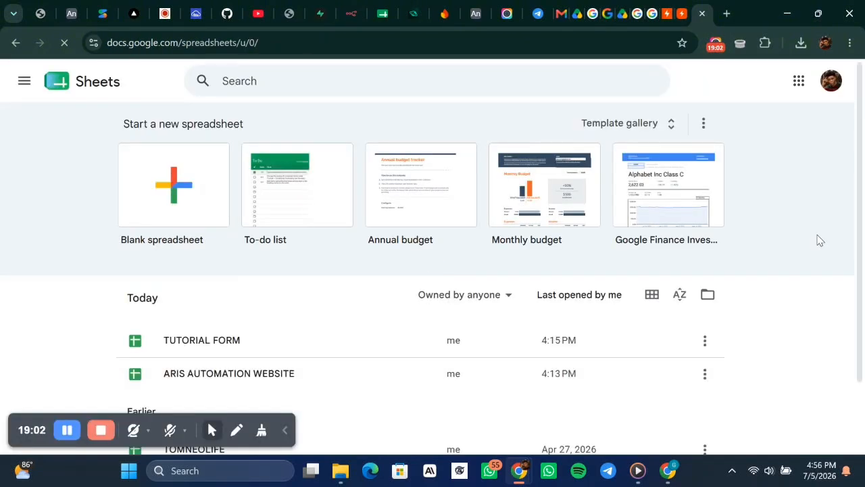
pyautogui.moveTo(519, 470)
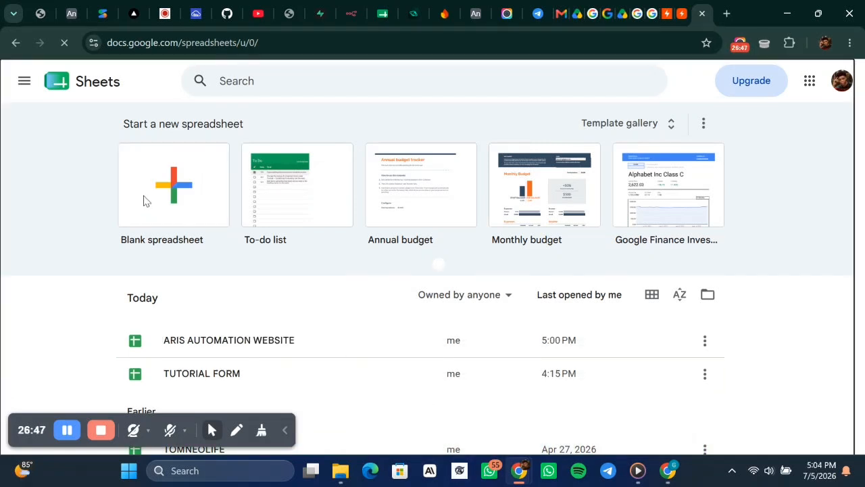
pyautogui.click(144, 199)
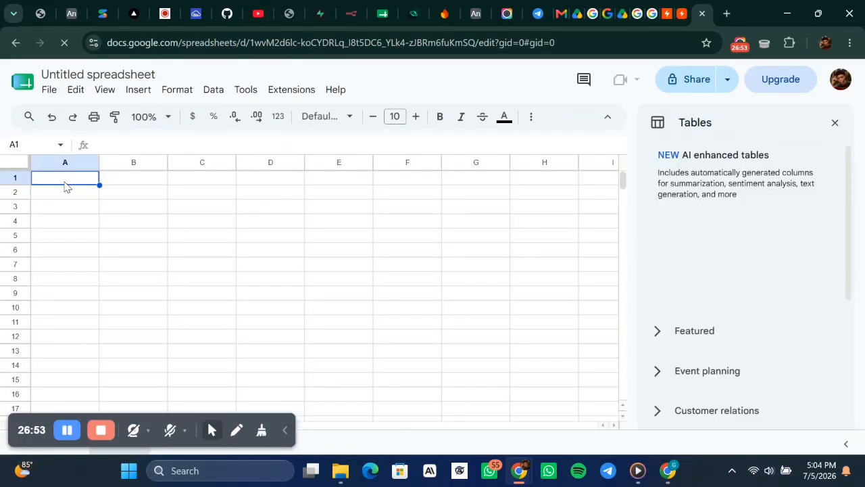
# Rename the new spreadsheet as TUTORIAL EMAIL APPEND
pyautogui.doubleClick(98, 76)
pyautogui.hotkey('ctrl', 'a')
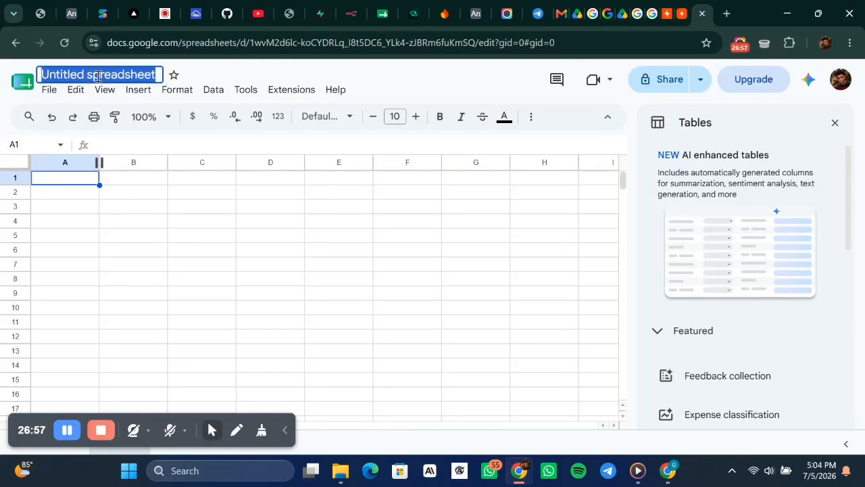
pyautogui.write('TUTOR')
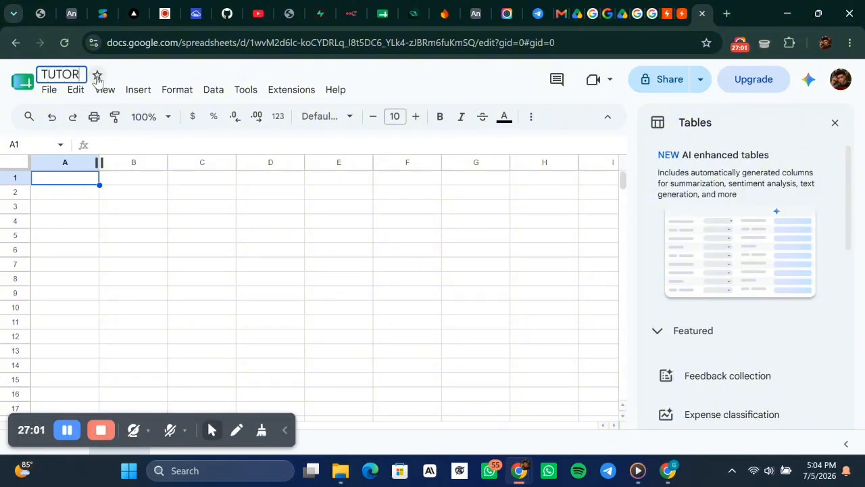
pyautogui.write('IAL')
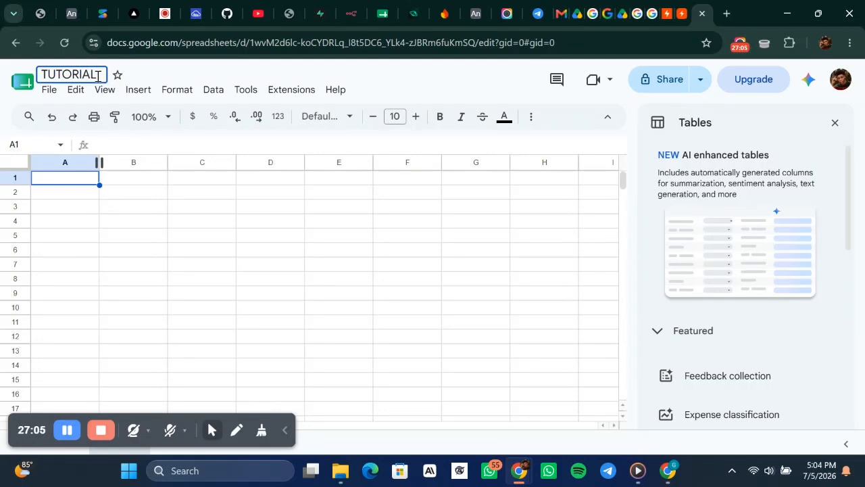
pyautogui.write(' EMA')
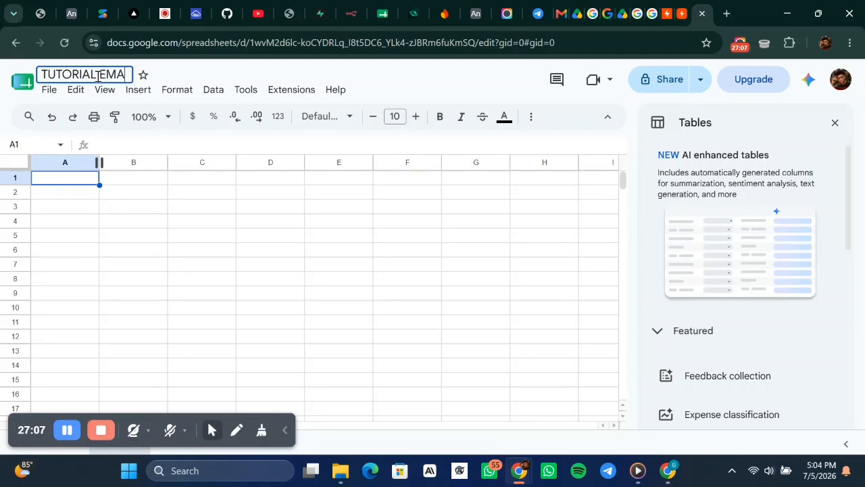
pyautogui.write('IL AP')
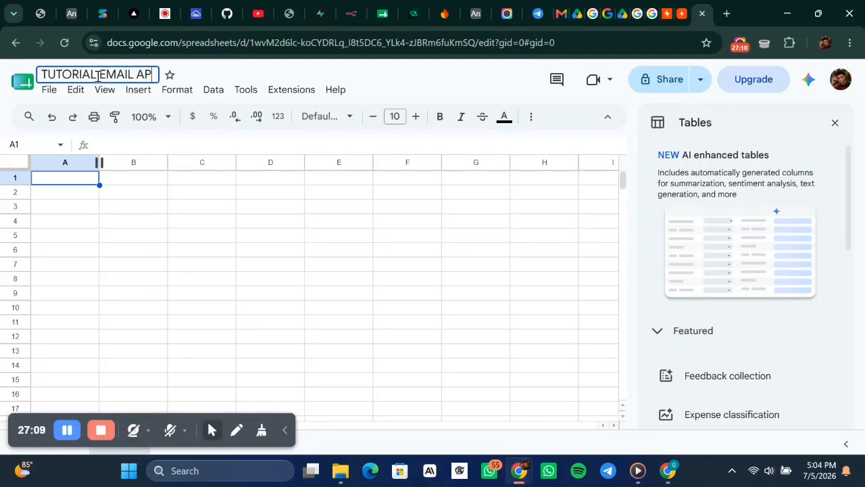
pyautogui.write('PEND')
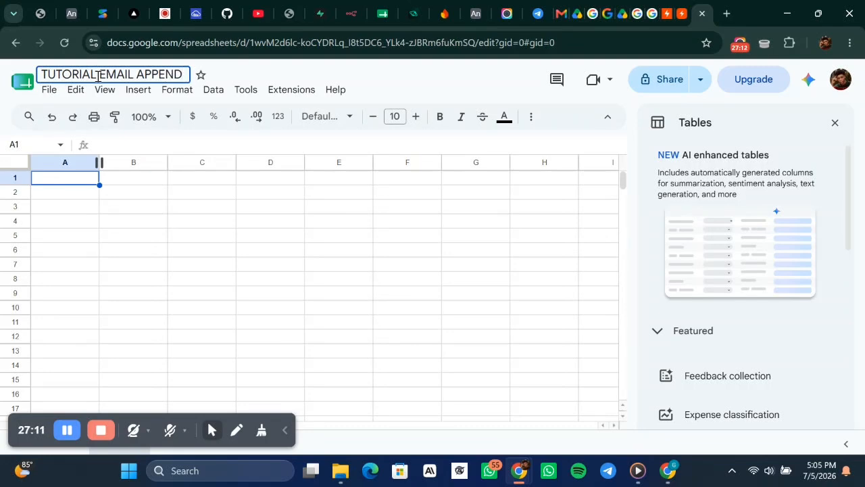
pyautogui.press('Return')
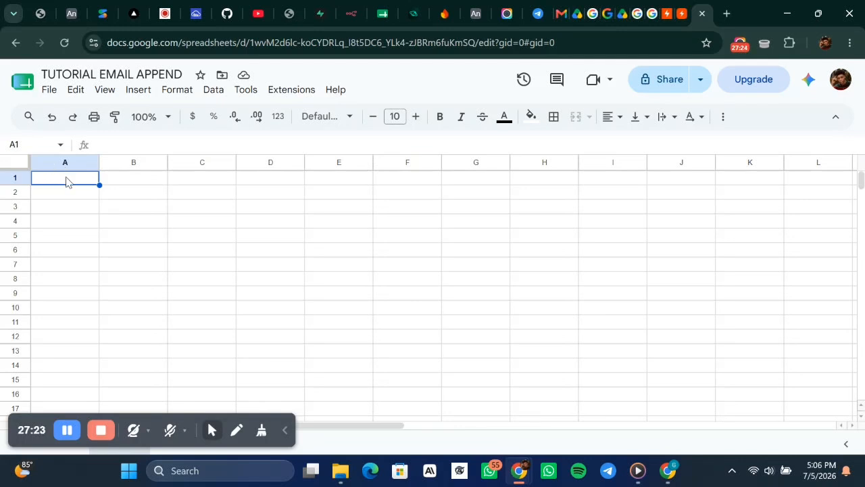
# Switch back to the n8n workflow, close the Google Sheets node's settings and move that node off Think to the free space beside it
pyautogui.click(351, 13)
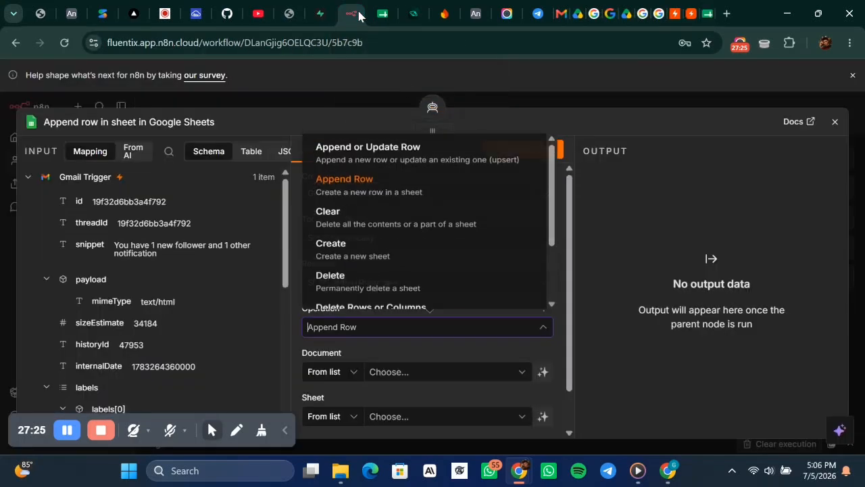
pyautogui.click(591, 93)
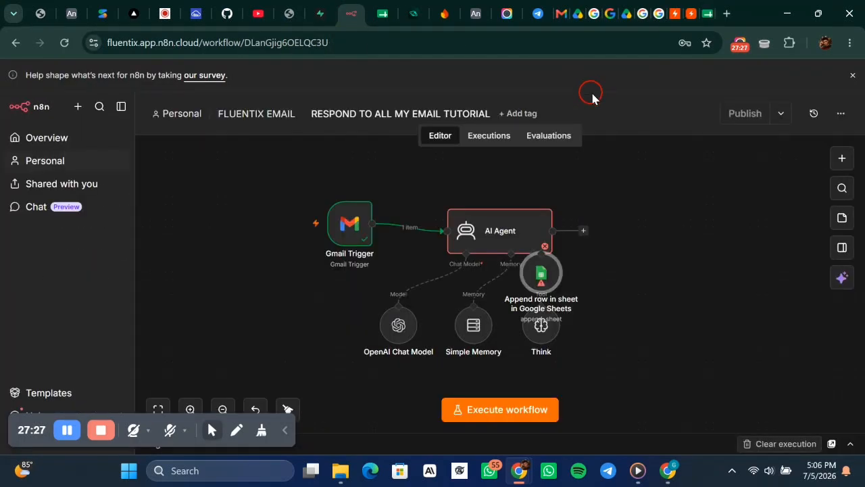
pyautogui.moveTo(546, 271); pyautogui.dragTo(622, 306)
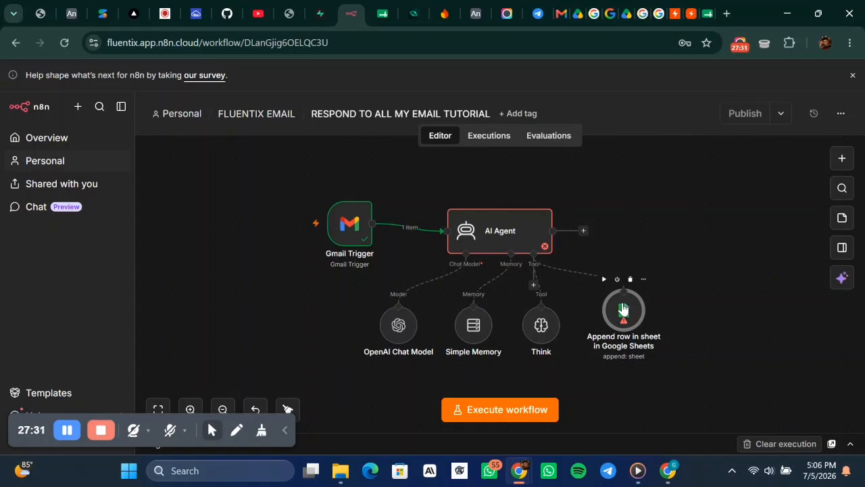
# Open the Google Sheets append node's settings and examine the email fields coming from the Gmail Trigger
pyautogui.doubleClick(622, 309)
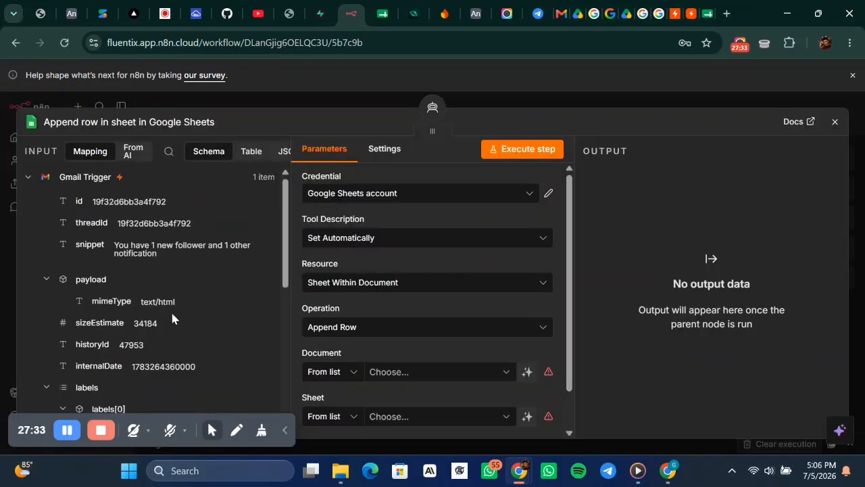
pyautogui.scroll(-2, 171, 315)
pyautogui.scroll(-3, 172, 317)
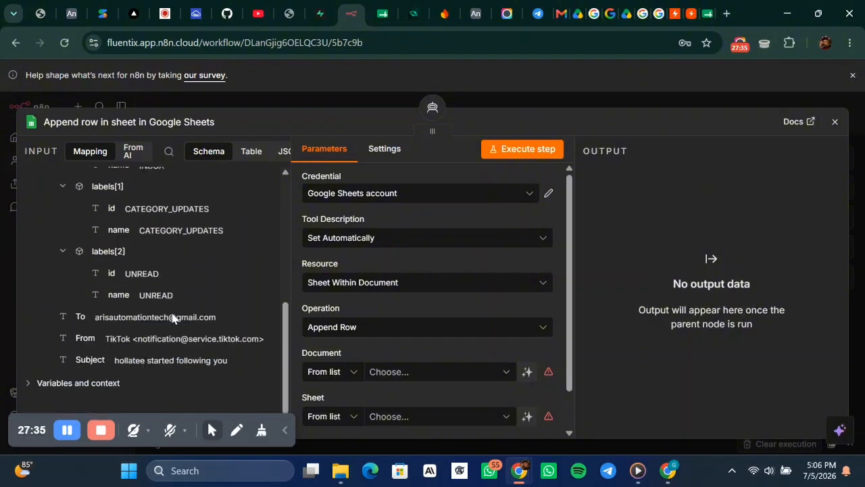
pyautogui.scroll(5, 173, 314)
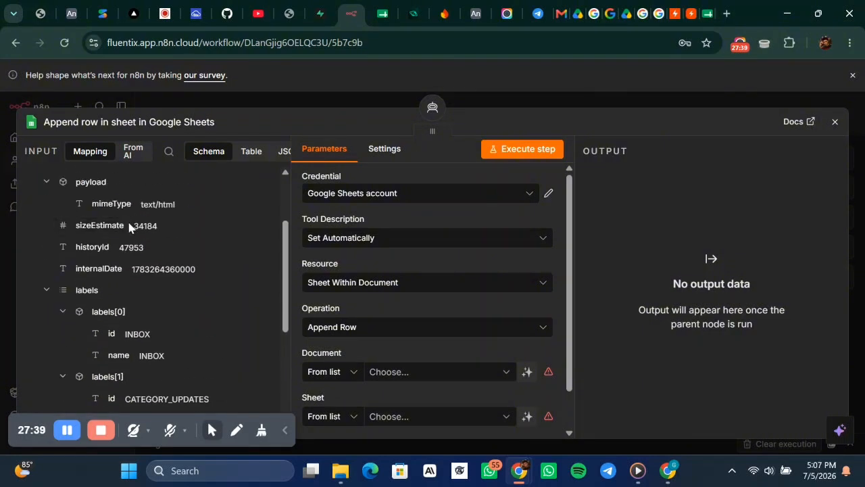
pyautogui.scroll(2, 125, 227)
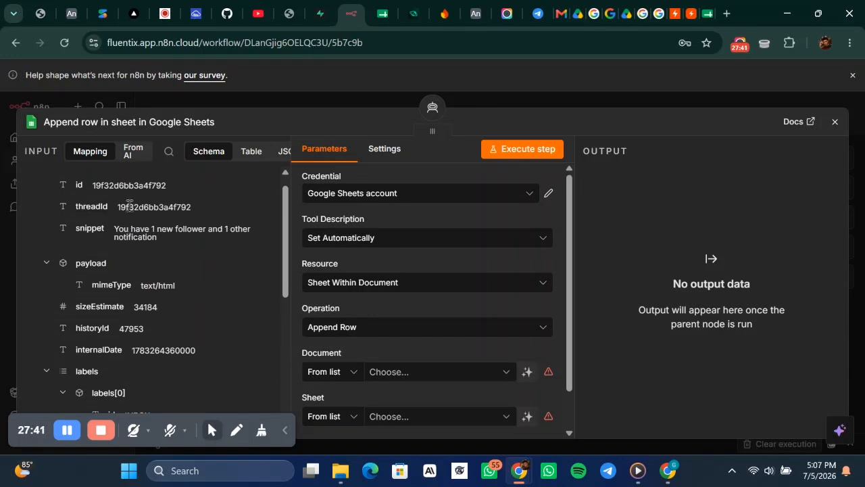
pyautogui.scroll(-1, 162, 276)
pyautogui.scroll(2, 247, 177)
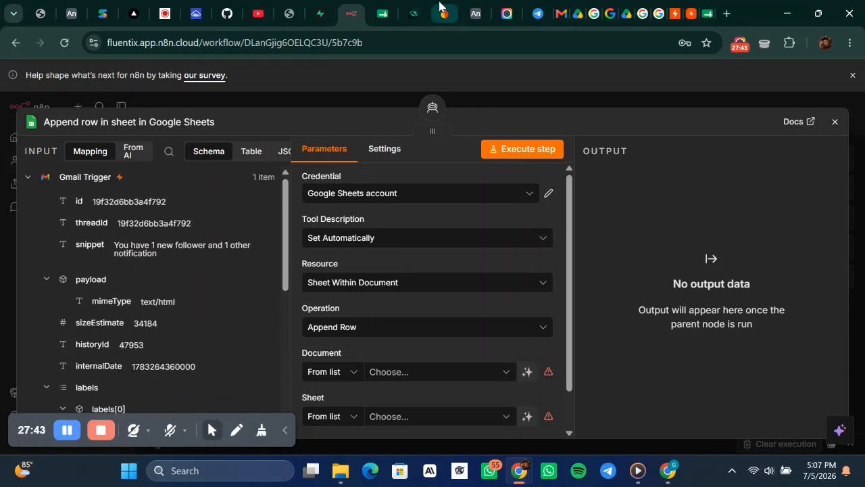
# Switch to the TUTORIAL EMAIL APPEND spreadsheet and enter the headers TIMESTAMP, SENDER and SUBJECT in cells A1 to C1
pyautogui.click(707, 14)
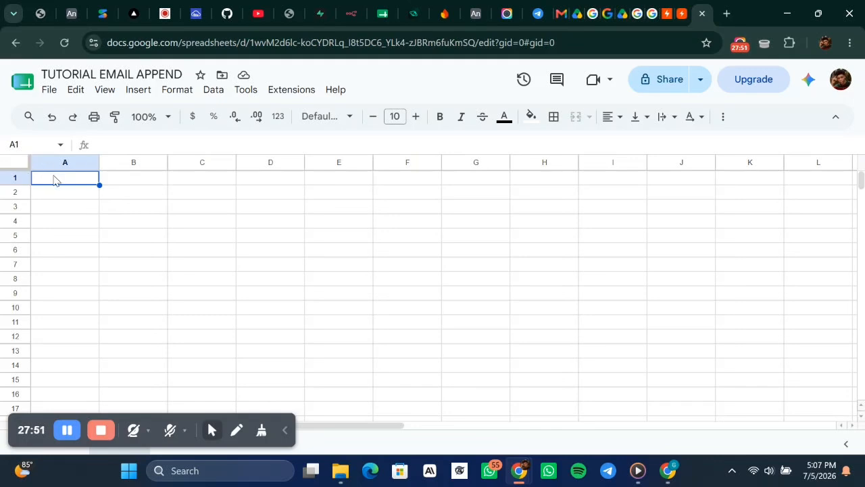
pyautogui.write('T')
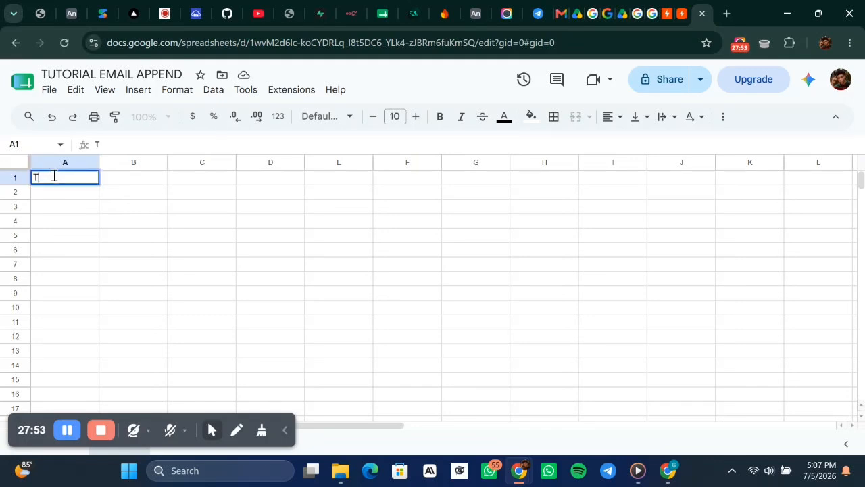
pyautogui.write('IMESTAMP')
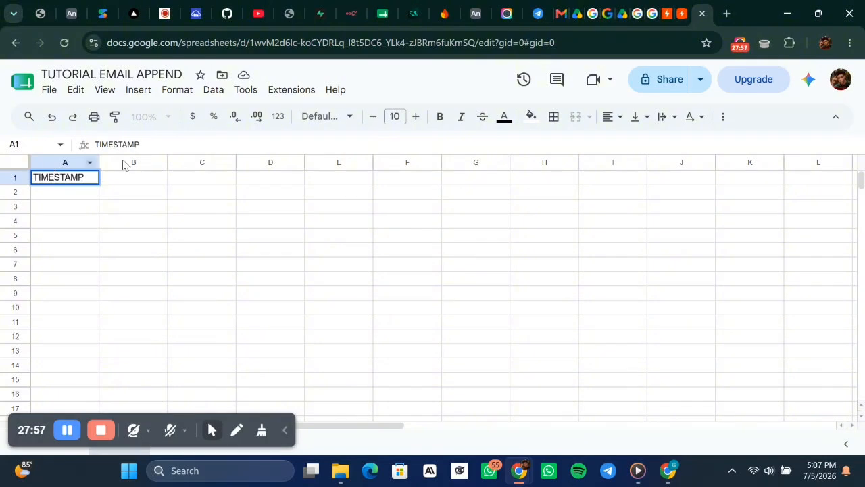
pyautogui.click(149, 185)
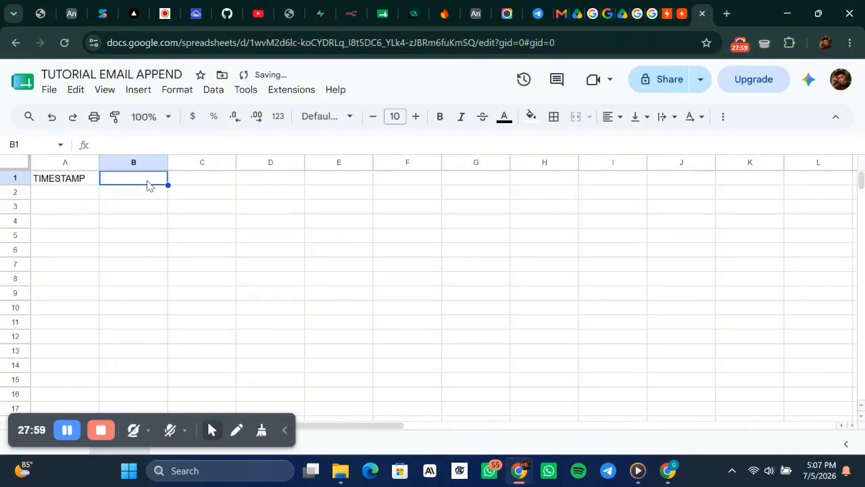
pyautogui.write('SENDER')
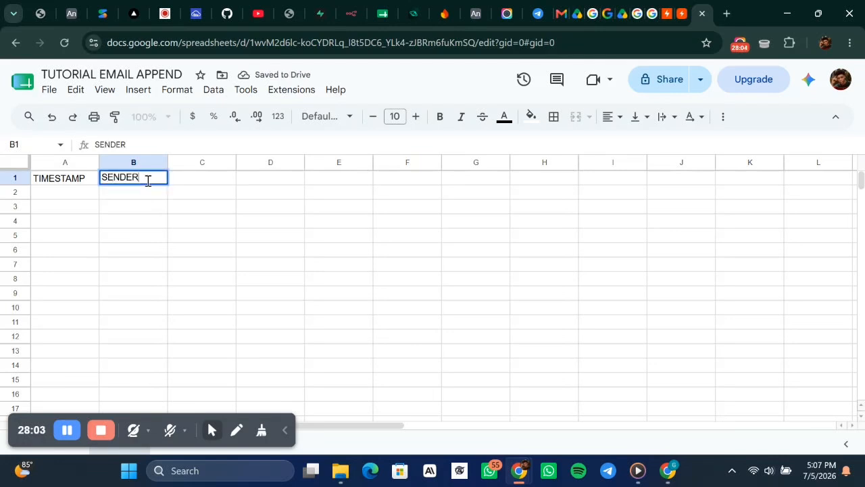
pyautogui.click(203, 164)
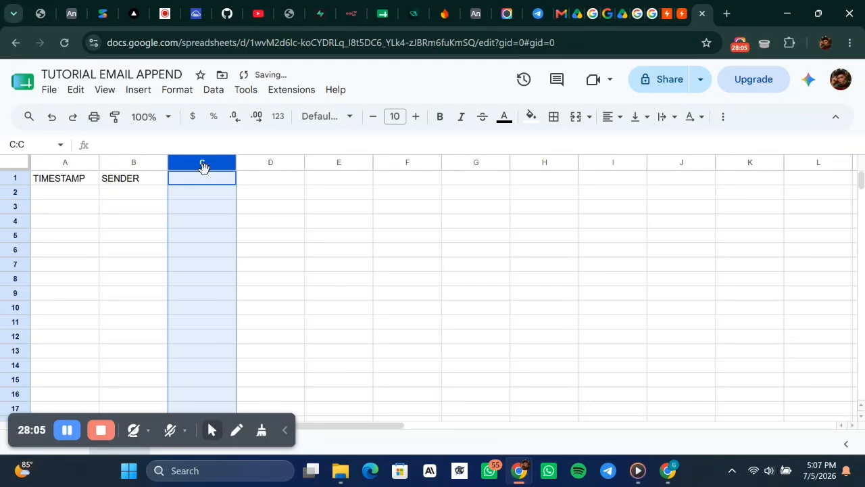
pyautogui.write('SU')
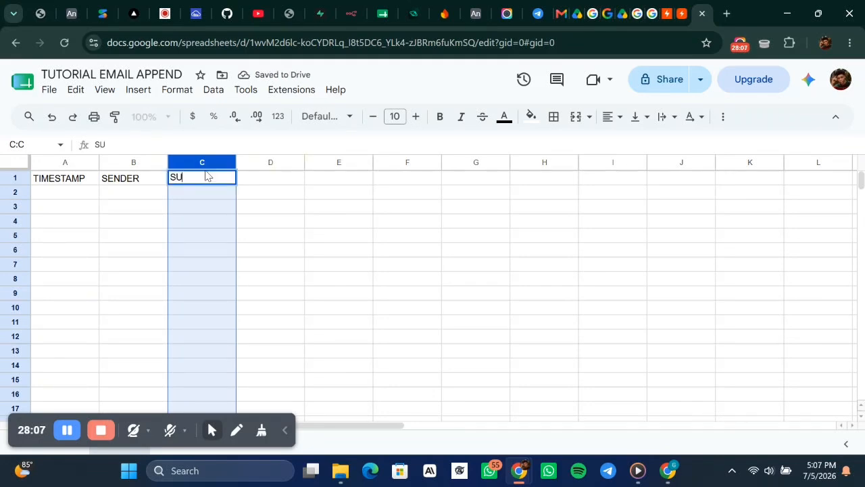
pyautogui.write('BJECT')
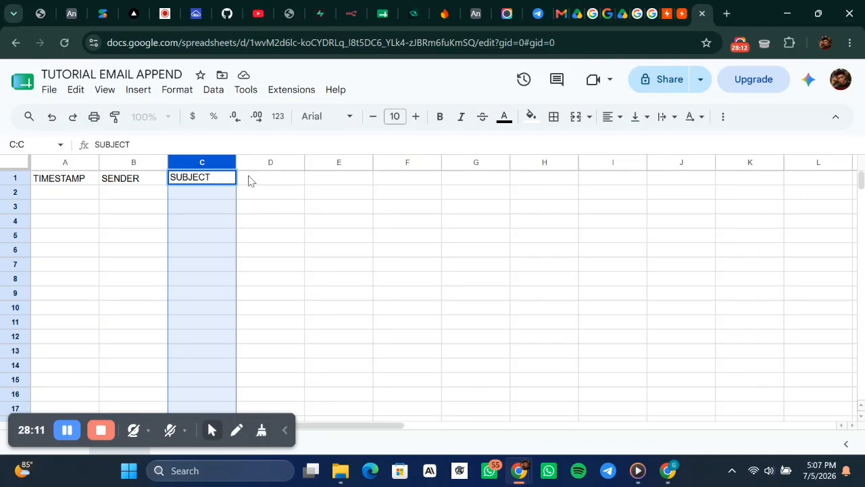
# Enter the header MESSAGE PREVIEW in D1 and widen column D so the text fits with some room to spare
pyautogui.click(270, 183)
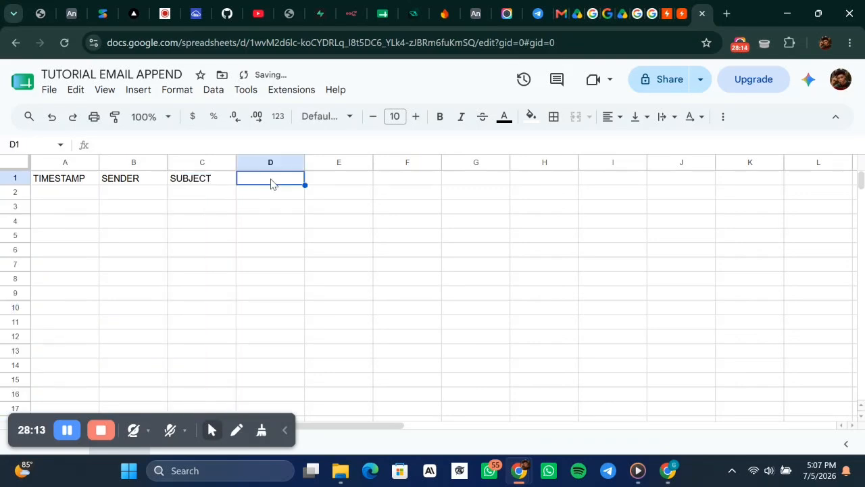
pyautogui.write('MESSA')
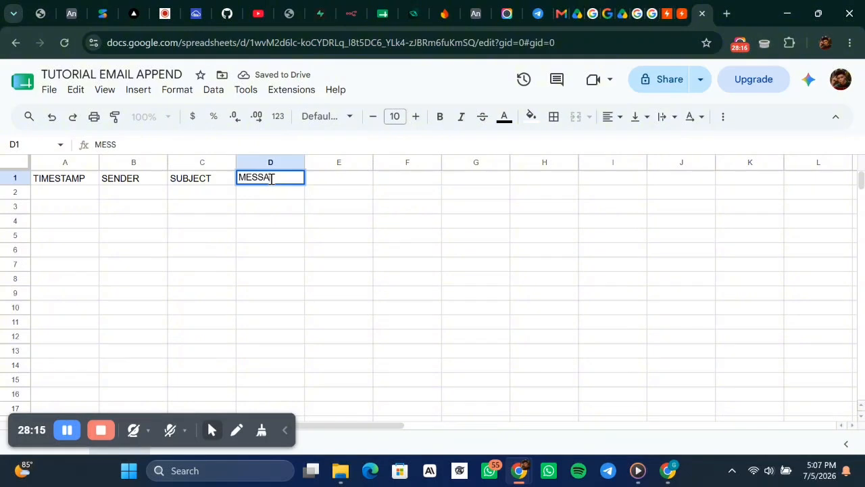
pyautogui.write('GE')
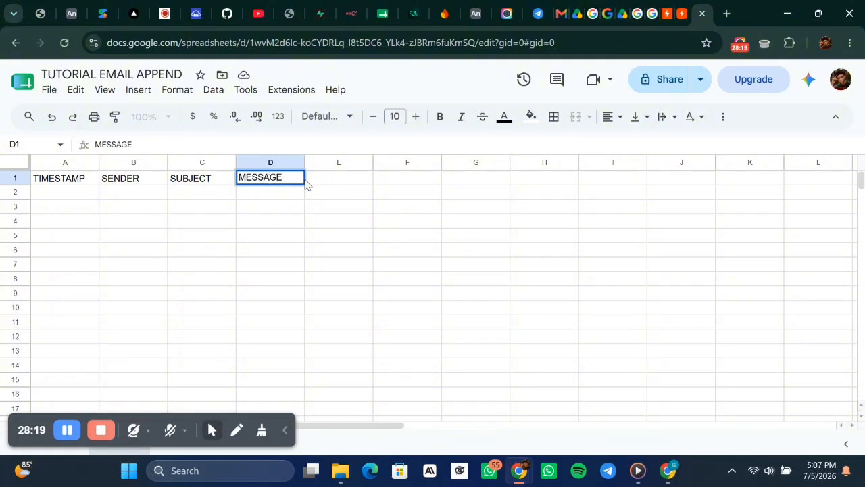
pyautogui.moveTo(304, 162); pyautogui.dragTo(375, 181)
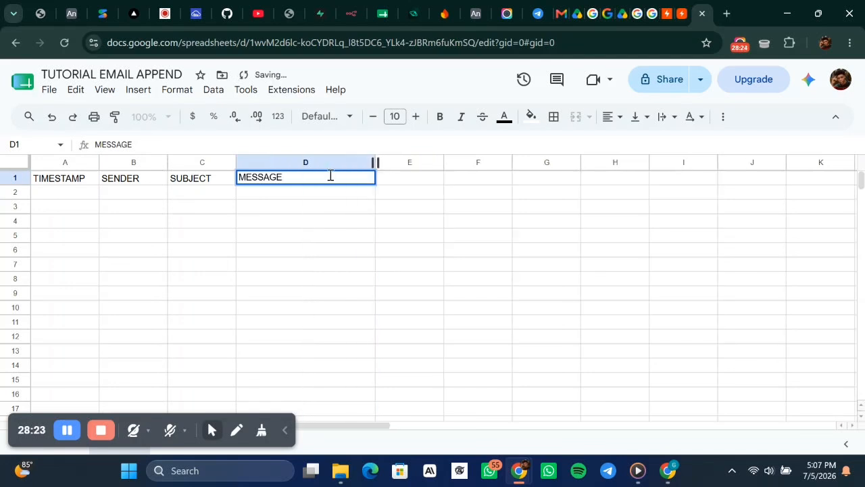
pyautogui.write('P')
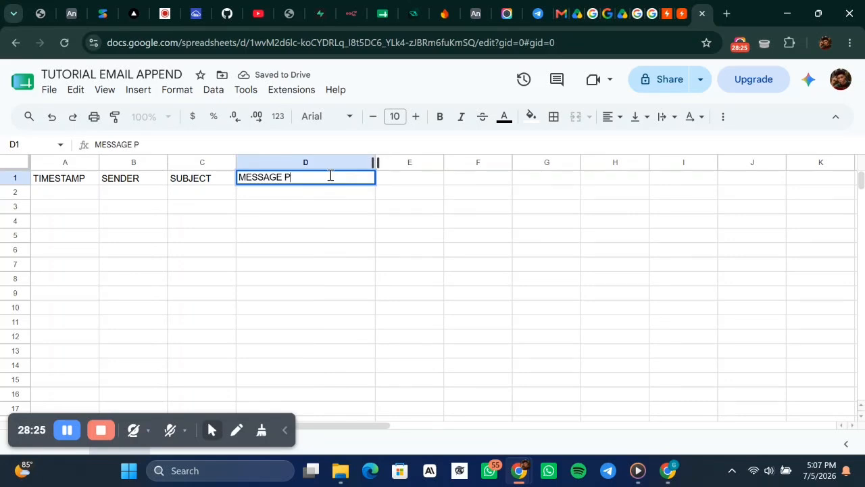
pyautogui.write('REVIEW')
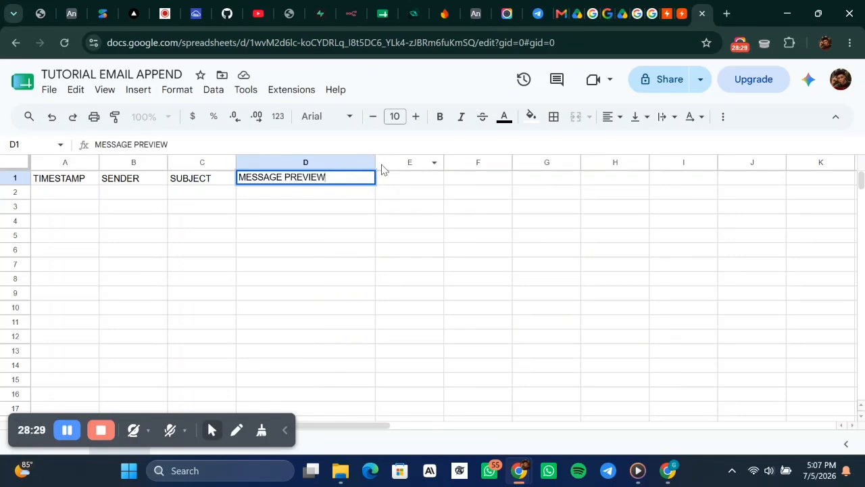
pyautogui.moveTo(375, 162); pyautogui.dragTo(358, 162)
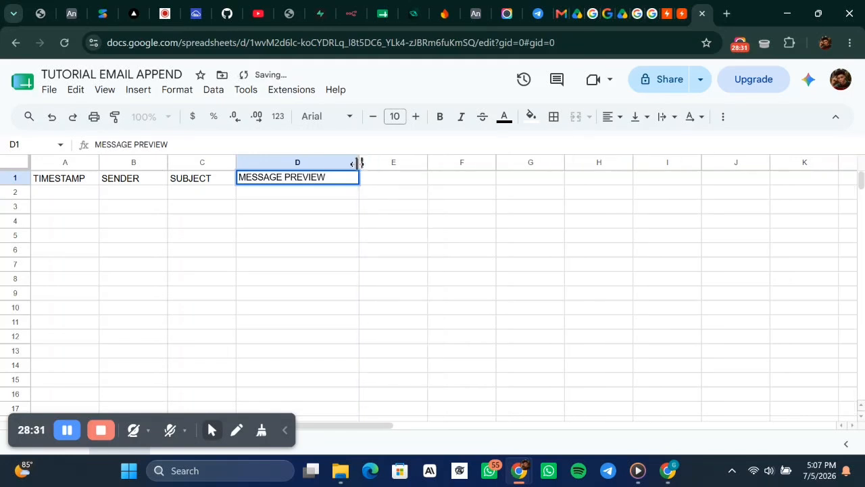
# Enter the headers DESISION in E1 and ACTION in F1, and fit column F's width to its text
pyautogui.click(383, 179)
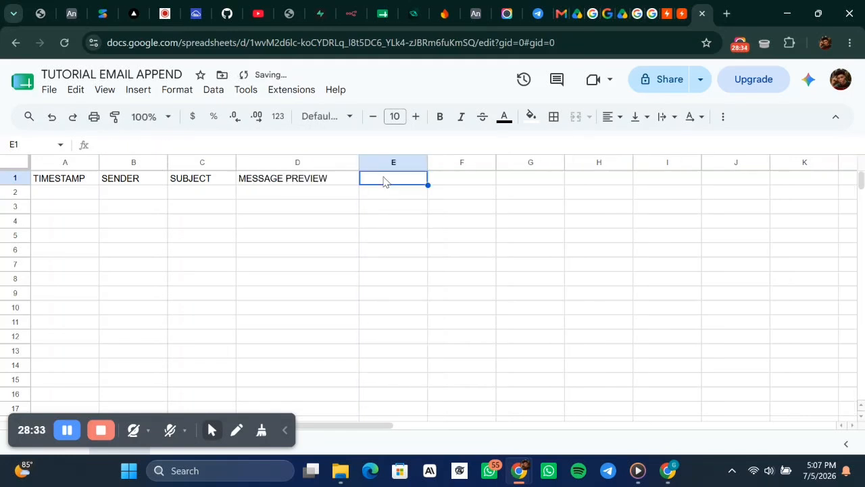
pyautogui.write('DESISION')
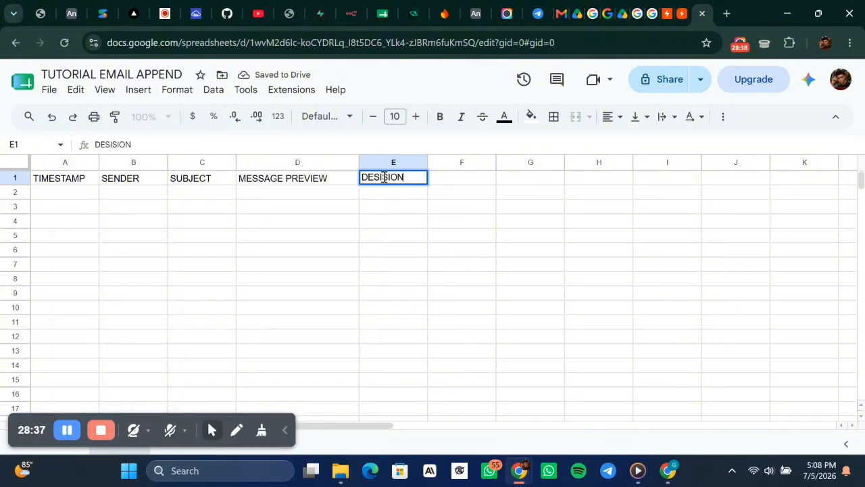
pyautogui.click(465, 179)
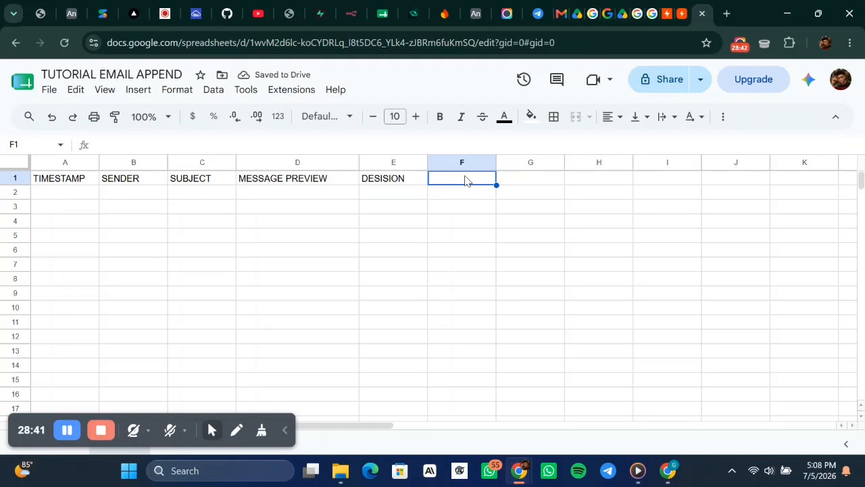
pyautogui.write('A')
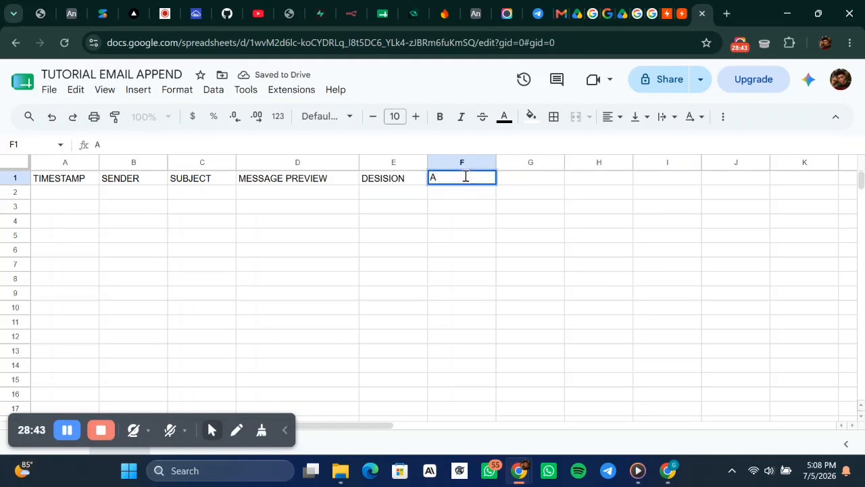
pyautogui.write('CTIO')
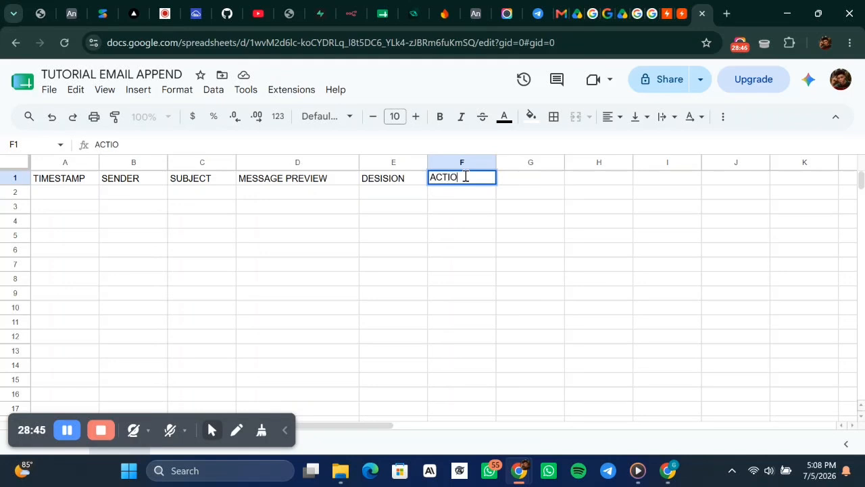
pyautogui.write('N')
pyautogui.click(501, 163)
pyautogui.doubleClick(496, 163)
pyautogui.click(451, 166)
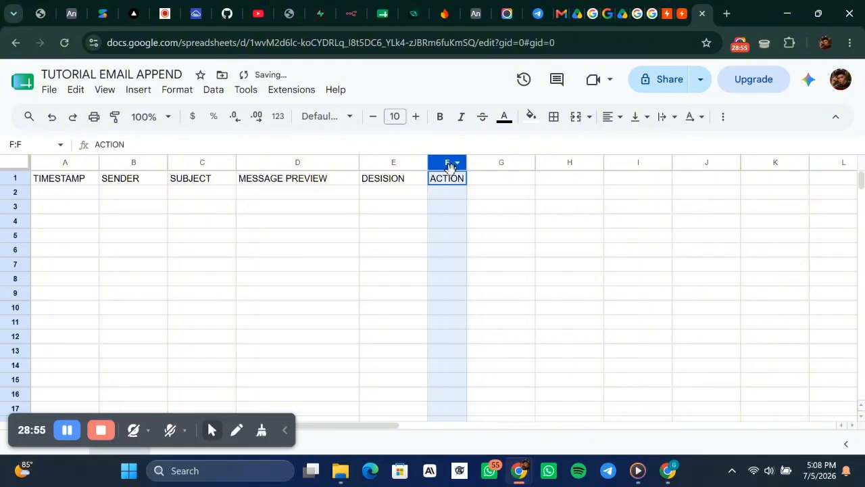
pyautogui.click(463, 185)
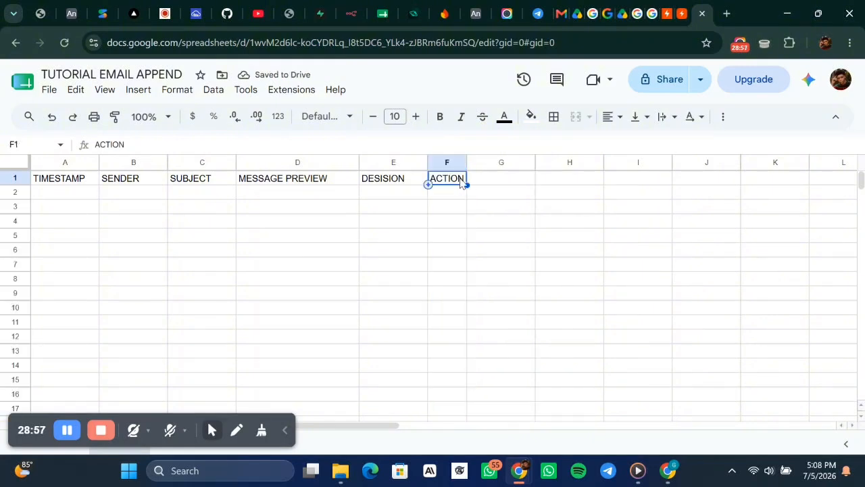
# Replace the header in F1 with ACTION TAKEN and widen column F to fit it
pyautogui.press('BackSpace')
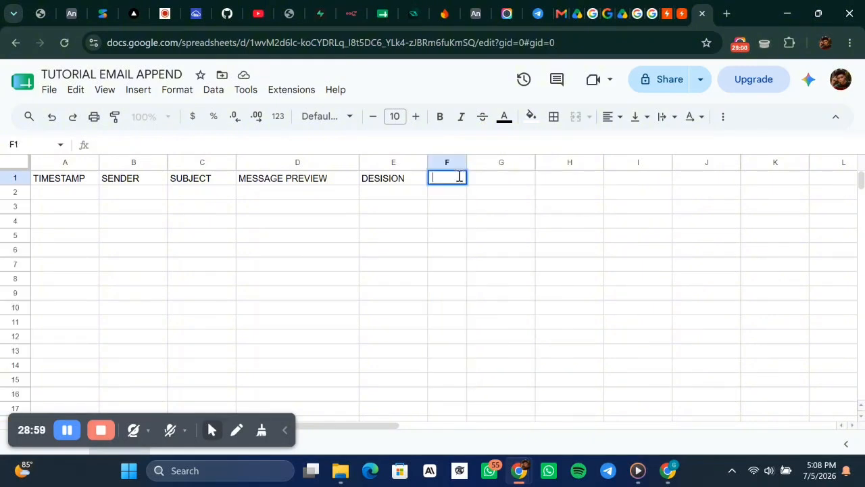
pyautogui.write('ACTION T')
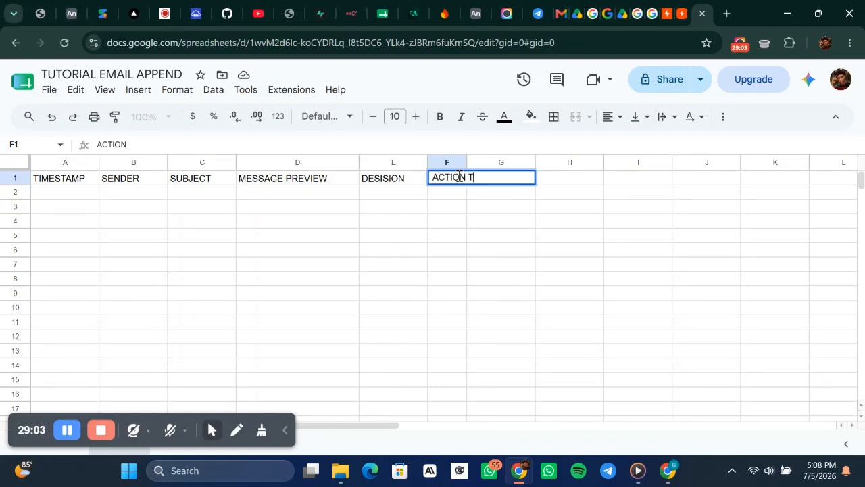
pyautogui.write('AKEN')
pyautogui.doubleClick(465, 161)
pyautogui.moveTo(466, 162); pyautogui.dragTo(507, 162)
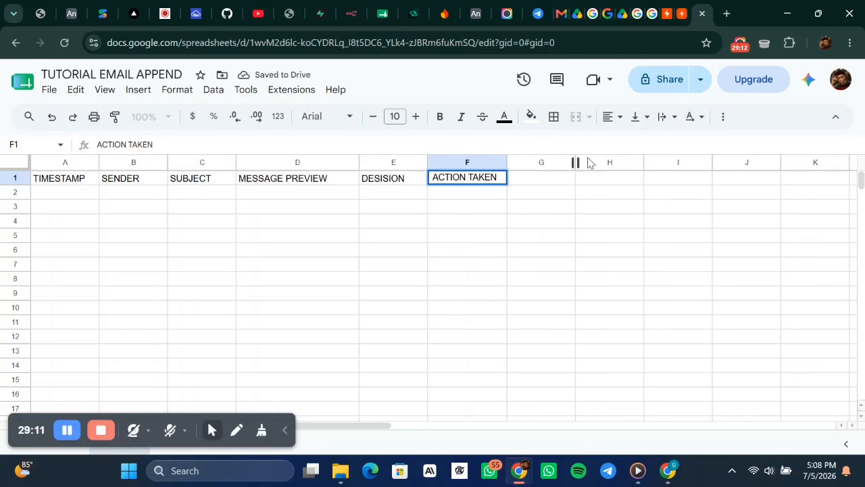
pyautogui.click(541, 194)
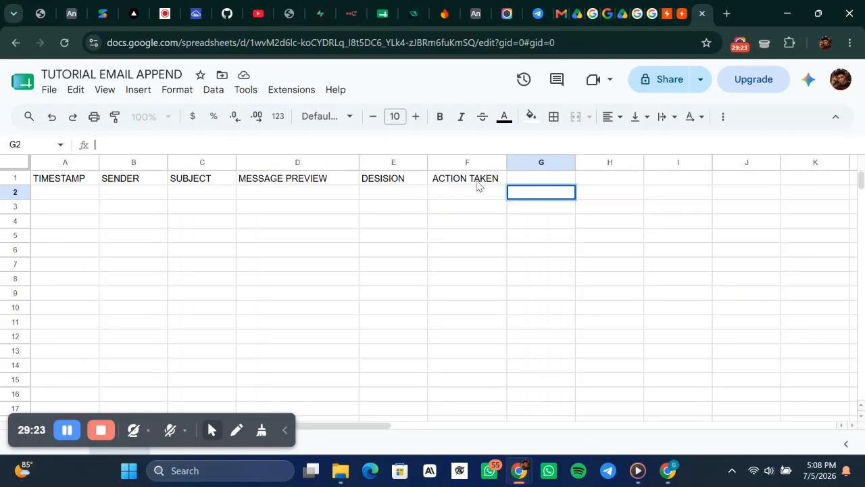
# Switch back to the n8n workflow and choose TUTORIAL EMAIL APPEND as the Google Sheets append node's document
pyautogui.click(350, 14)
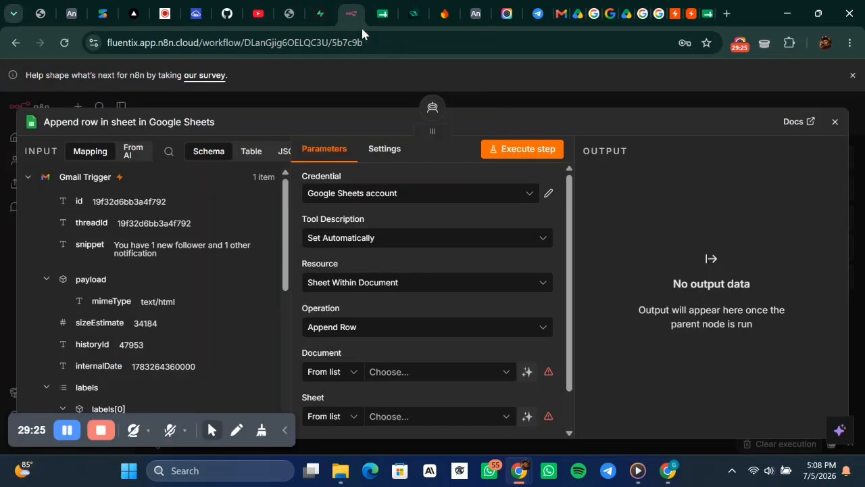
pyautogui.scroll(-2, 379, 321)
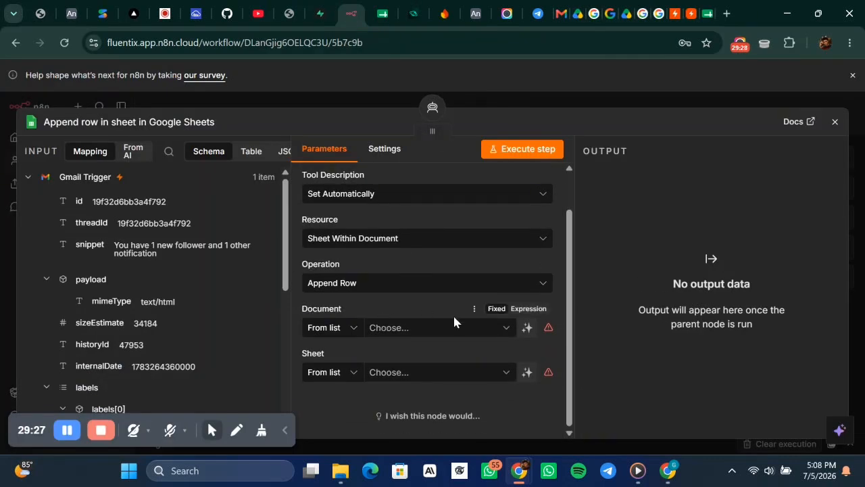
pyautogui.click(444, 332)
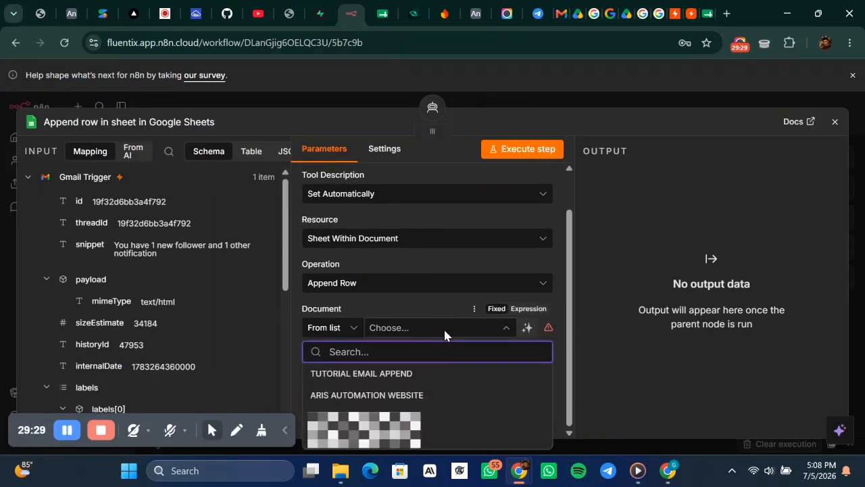
pyautogui.click(372, 374)
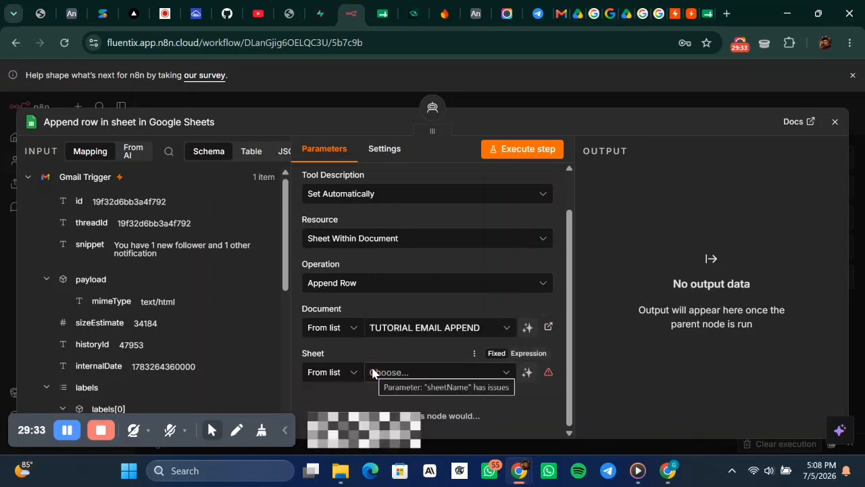
# Choose Sheet1 as the append node's sheet, with its columns set to Map Each Column Manually
pyautogui.click(400, 374)
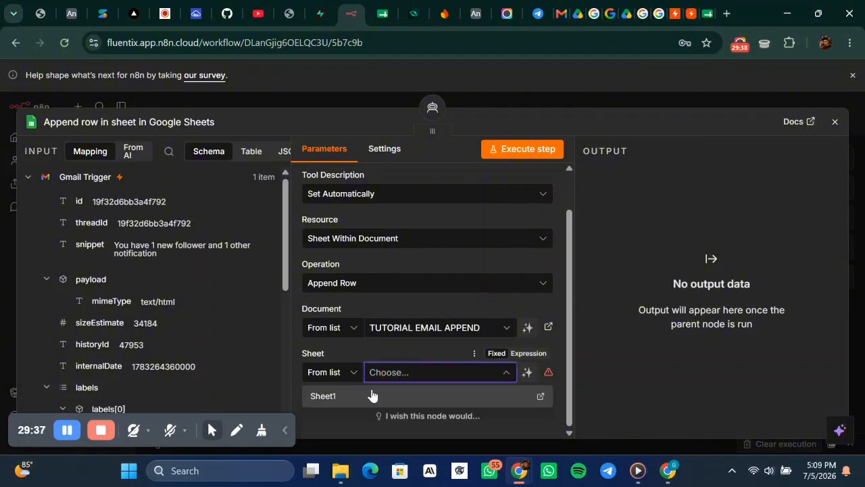
pyautogui.click(373, 394)
pyautogui.scroll(-2, 372, 395)
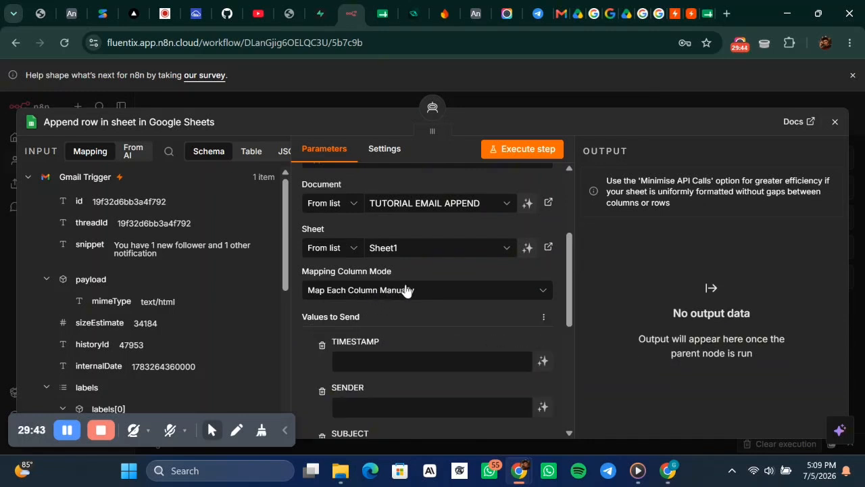
pyautogui.click(355, 292)
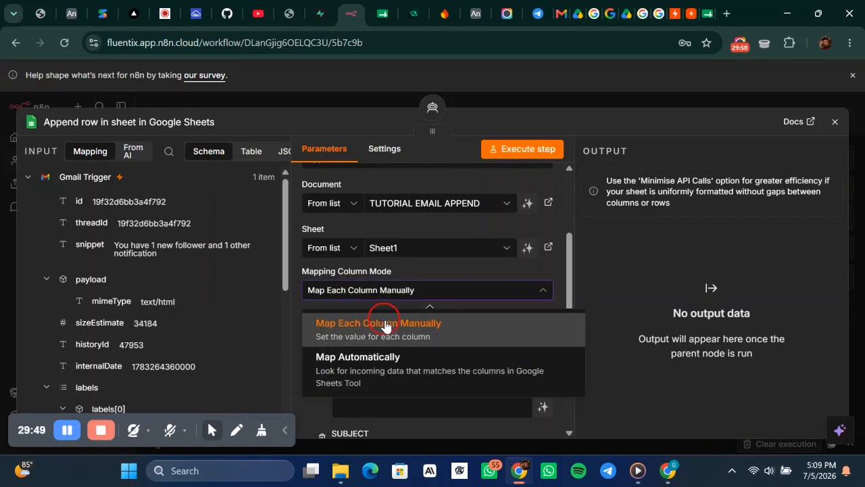
pyautogui.click(385, 326)
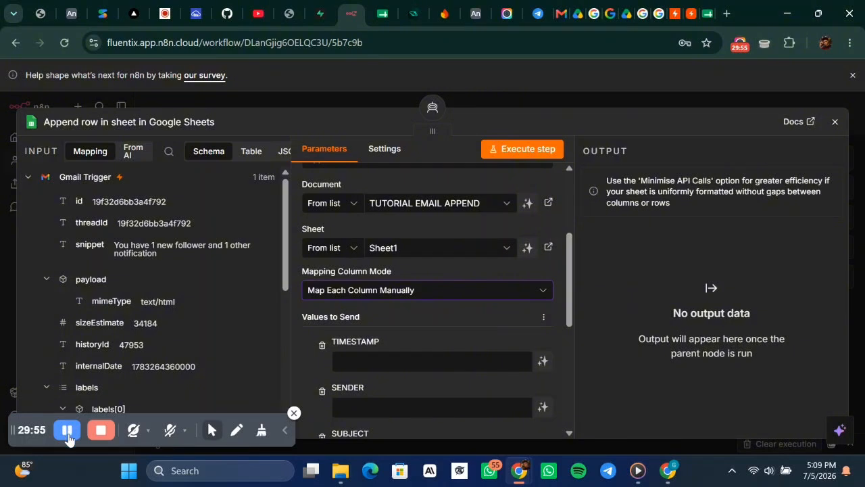
pyautogui.scroll(-5, 401, 307)
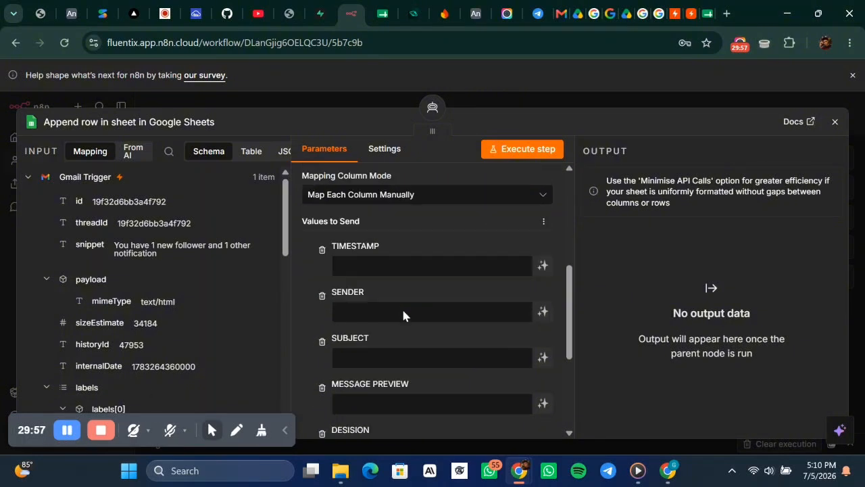
pyautogui.scroll(-10, 157, 315)
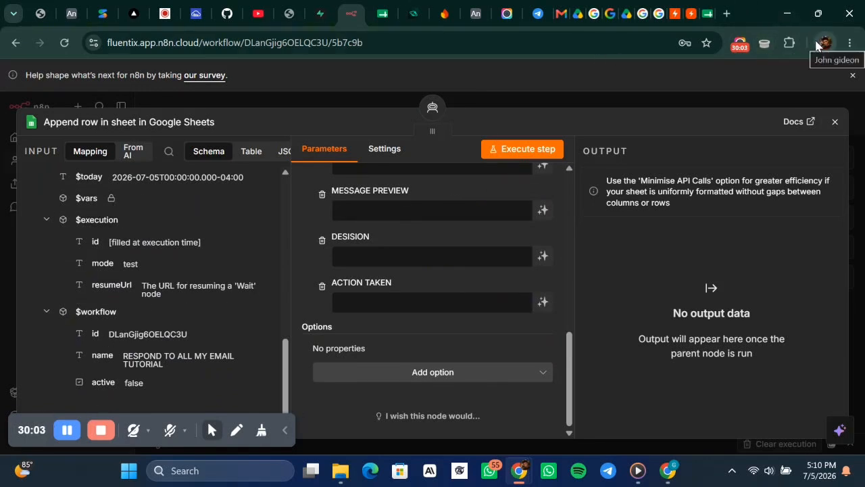
# Open the Gmail inbox in a new browser tab
pyautogui.click(726, 14)
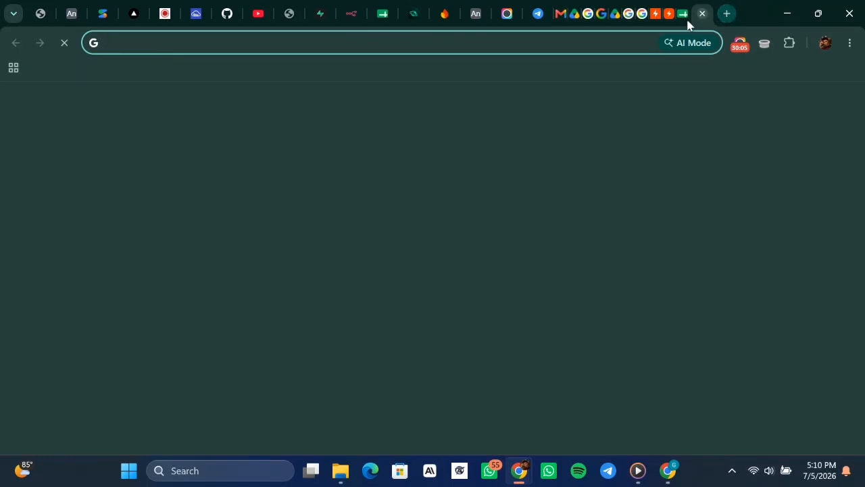
pyautogui.click(495, 52)
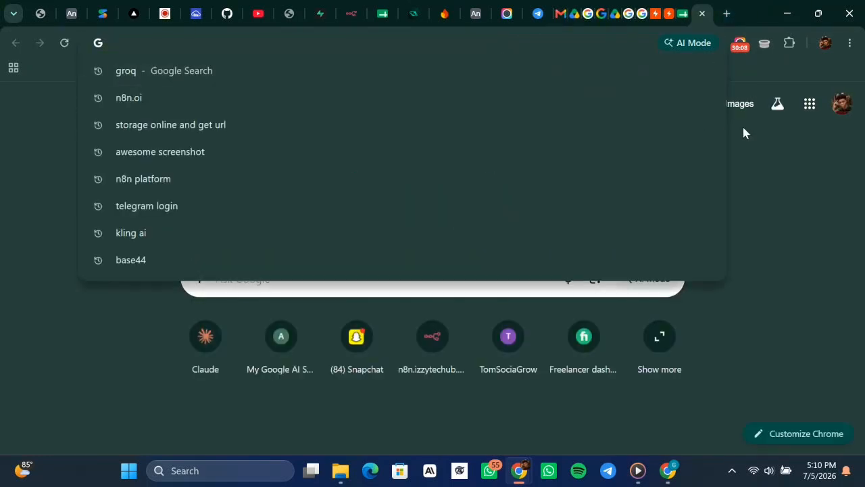
pyautogui.click(808, 107)
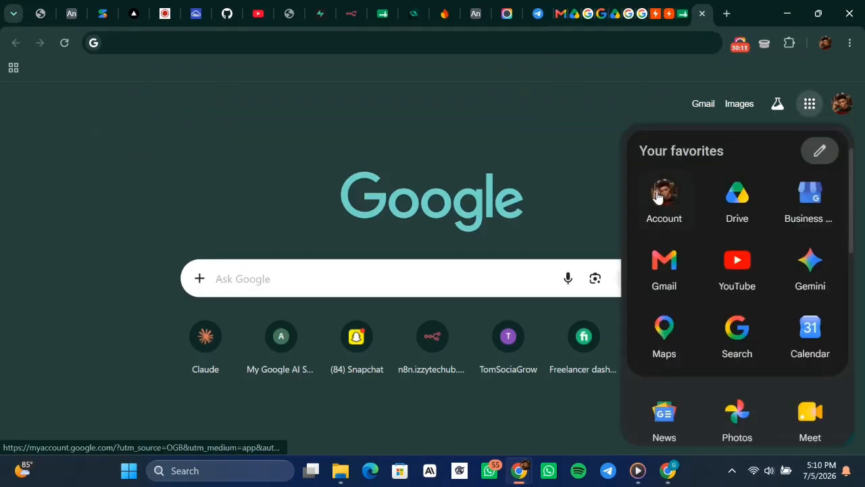
pyautogui.click(594, 111)
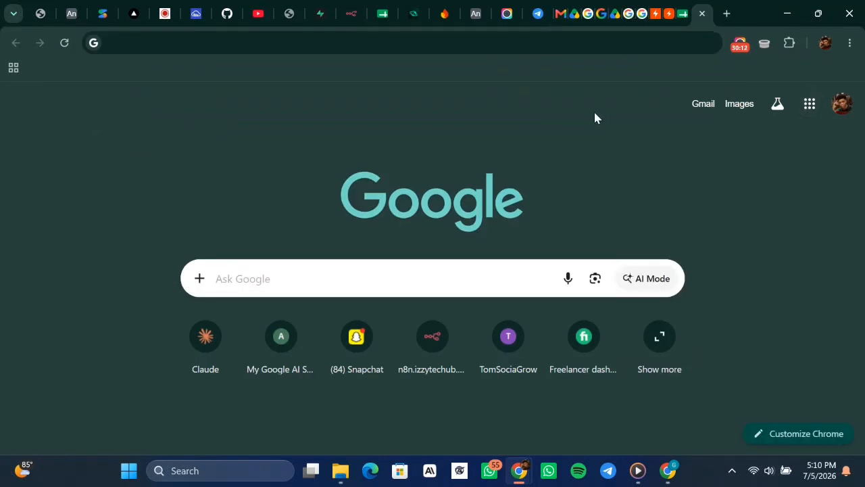
pyautogui.click(702, 104)
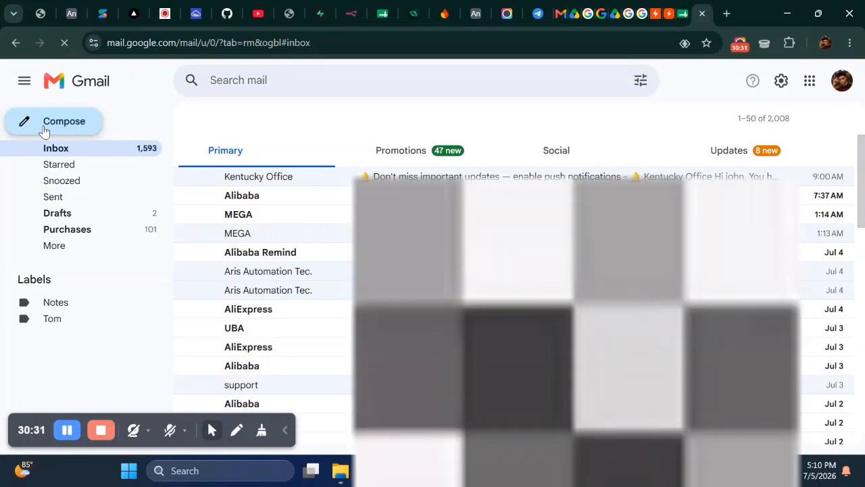
pyautogui.scroll(-4, 514, 304)
pyautogui.scroll(4, 514, 304)
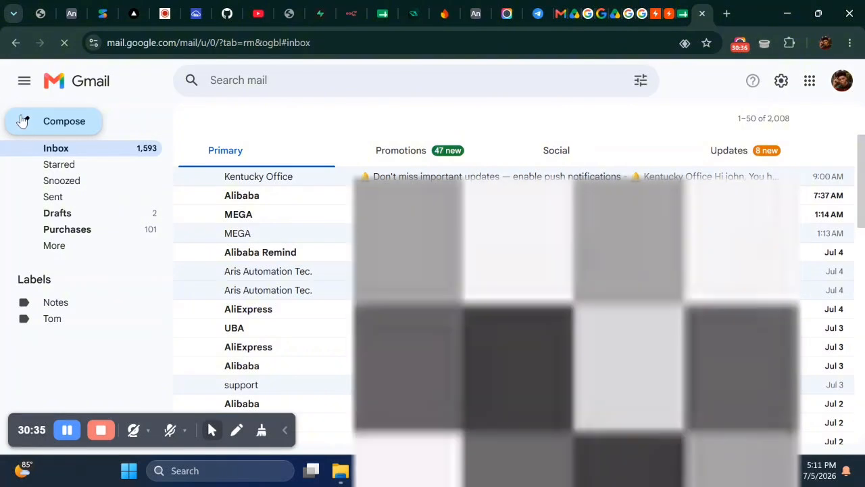
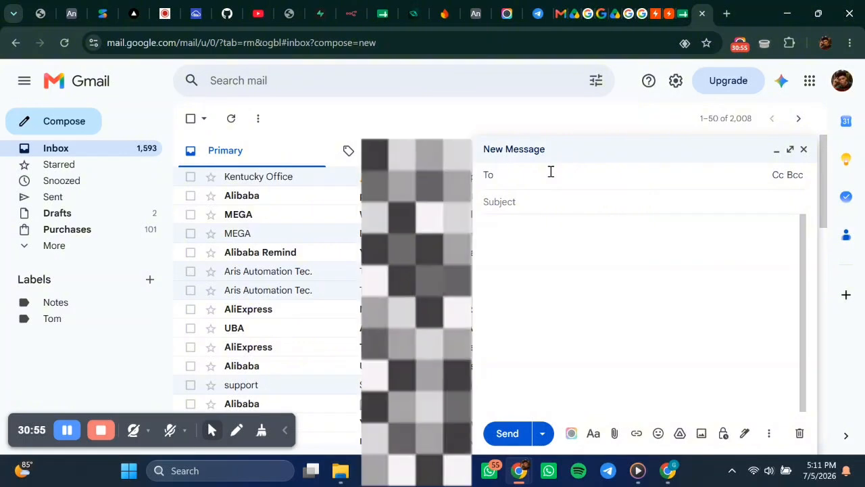
# Send Aris Automation Technologies a new email with subject HELP.PLS and message I NEED YOU TO HELP ME FILL MY FORM
pyautogui.write('A')
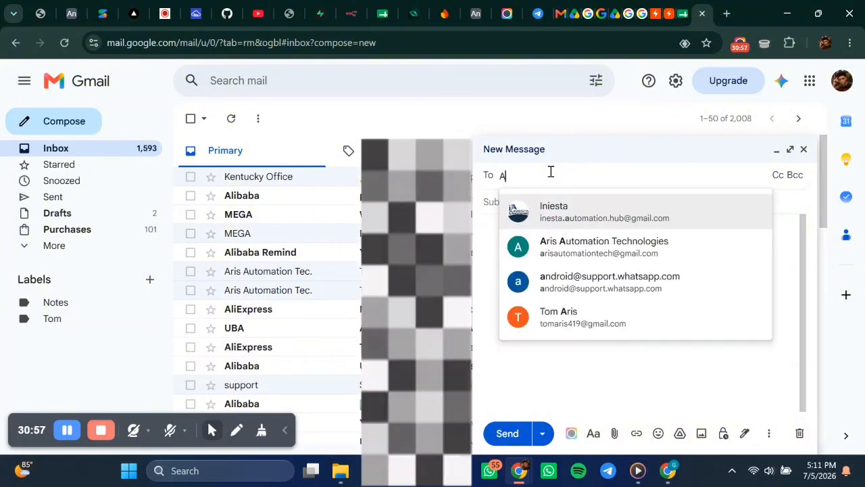
pyautogui.write('lI')
pyautogui.click(608, 213)
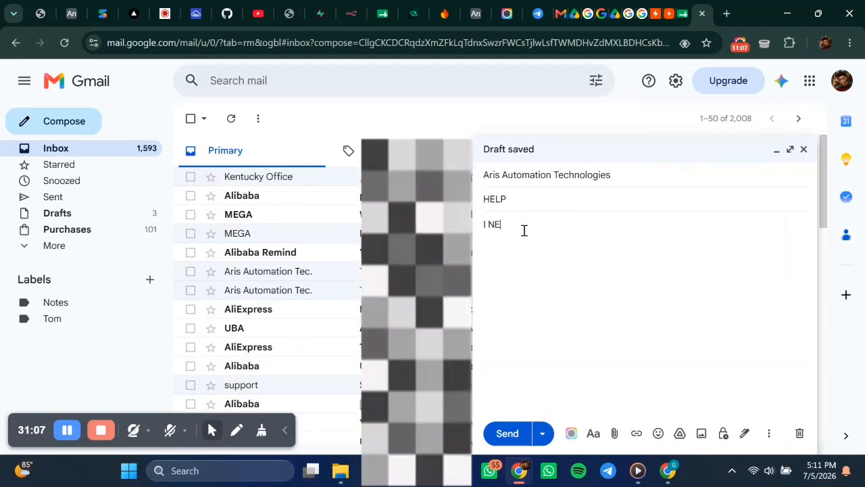
pyautogui.write('TO HELP ME FILL MY FORM')
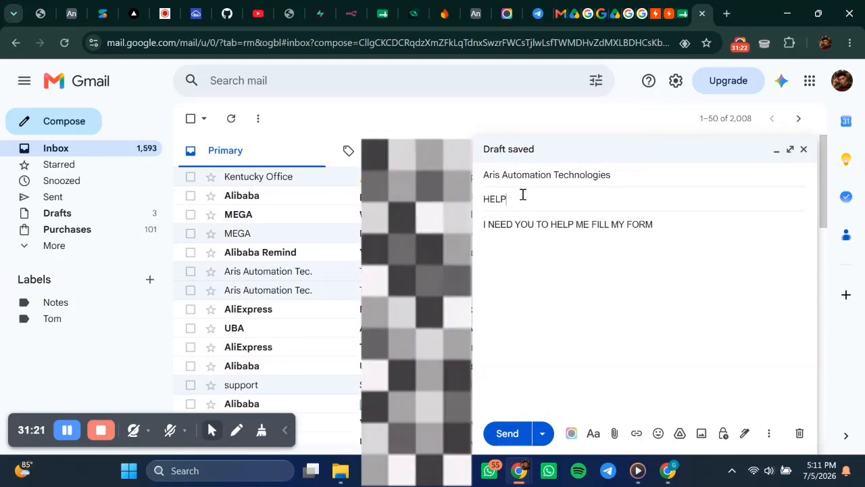
pyautogui.write('.PLS')
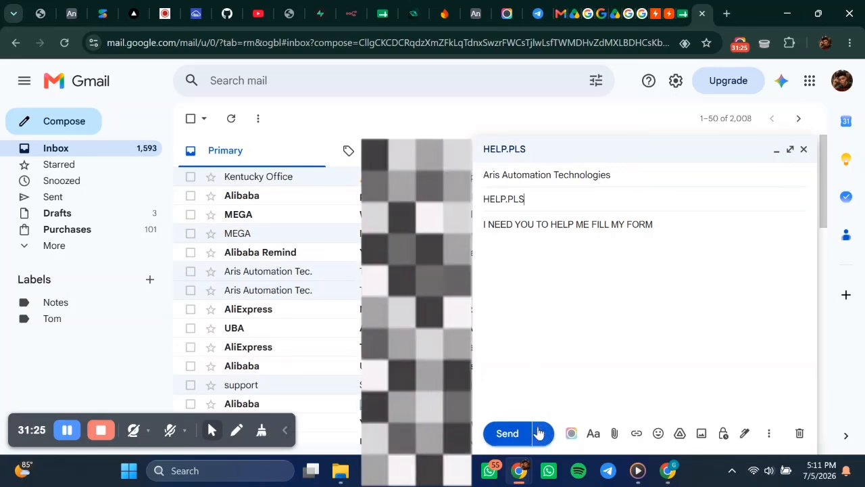
pyautogui.click(500, 433)
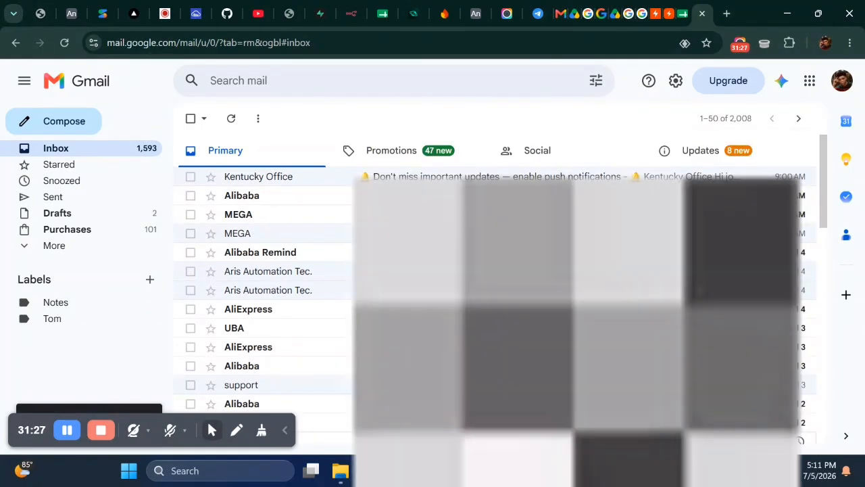
# Check the HELP.PLS email among the sent messages, and switch back to the n8n workflow
pyautogui.click(128, 195)
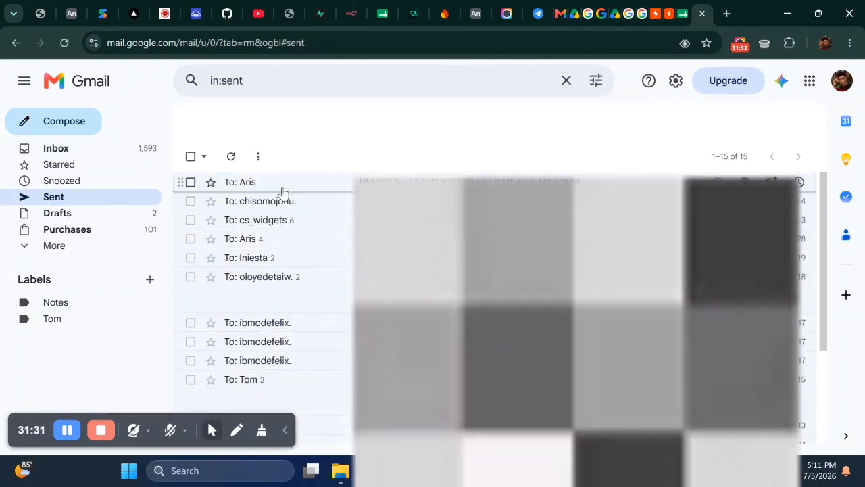
pyautogui.click(282, 189)
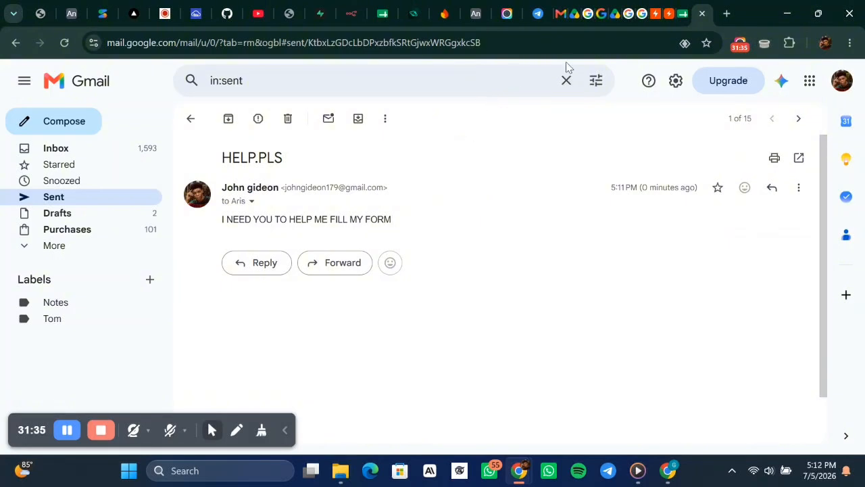
pyautogui.click(351, 15)
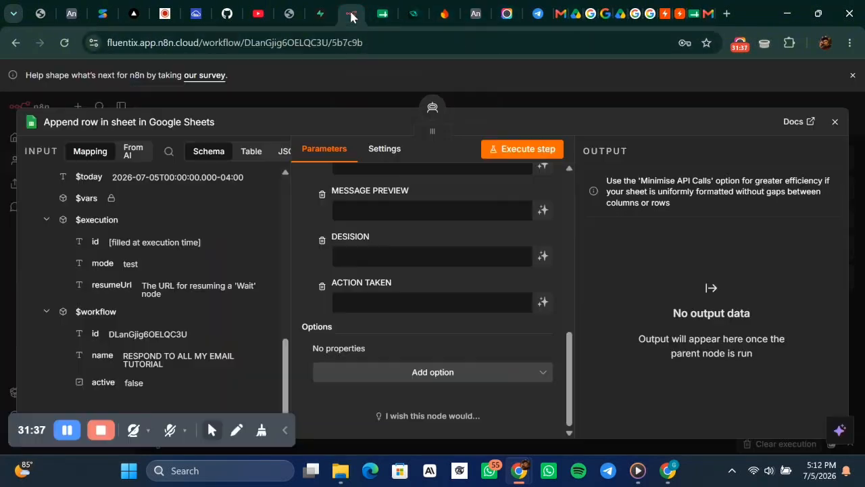
# Run only the Gmail Trigger node to fetch a test email and review its output fields
pyautogui.click(517, 95)
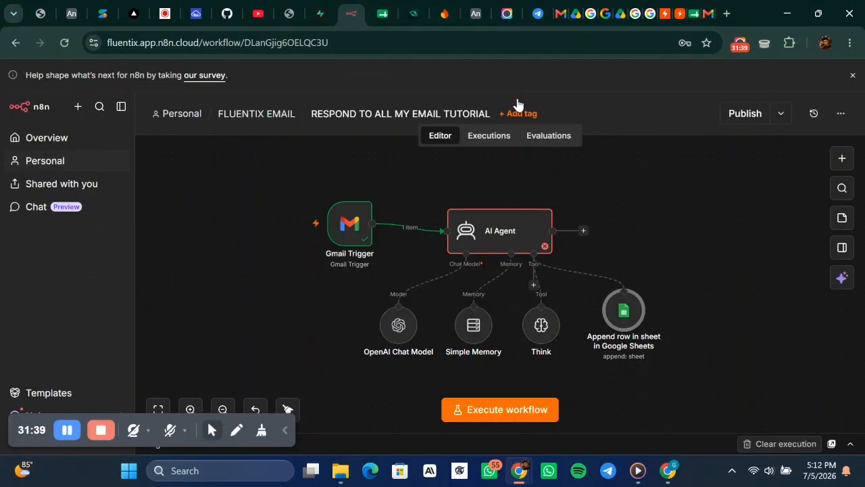
pyautogui.moveTo(330, 213)
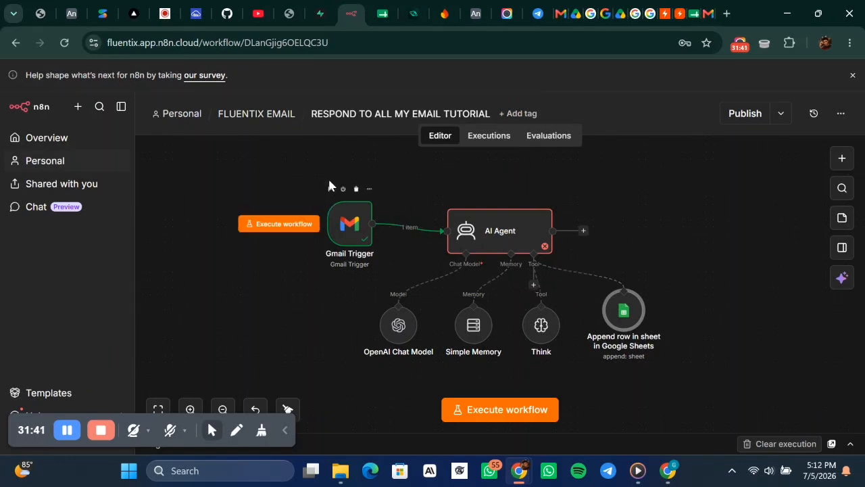
pyautogui.click(329, 194)
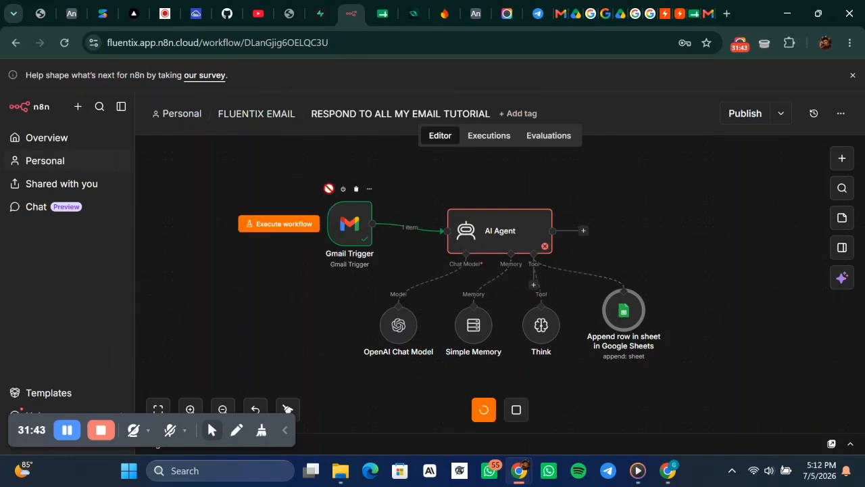
pyautogui.doubleClick(350, 228)
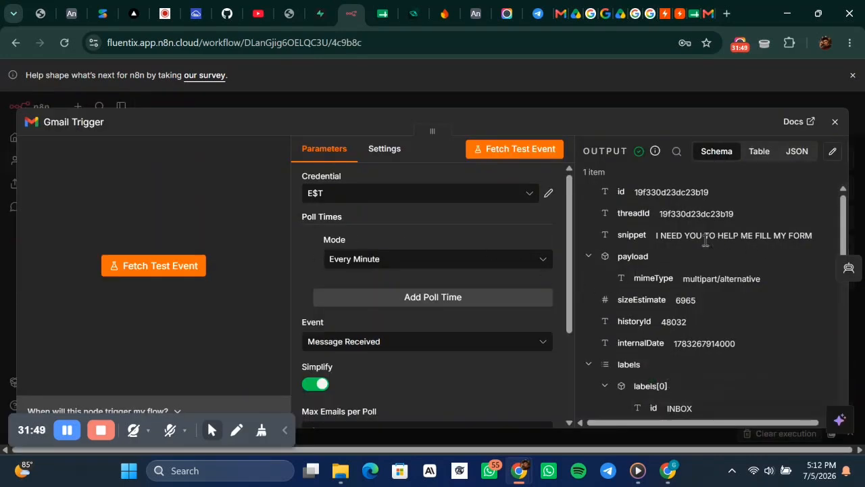
pyautogui.scroll(-5, 663, 251)
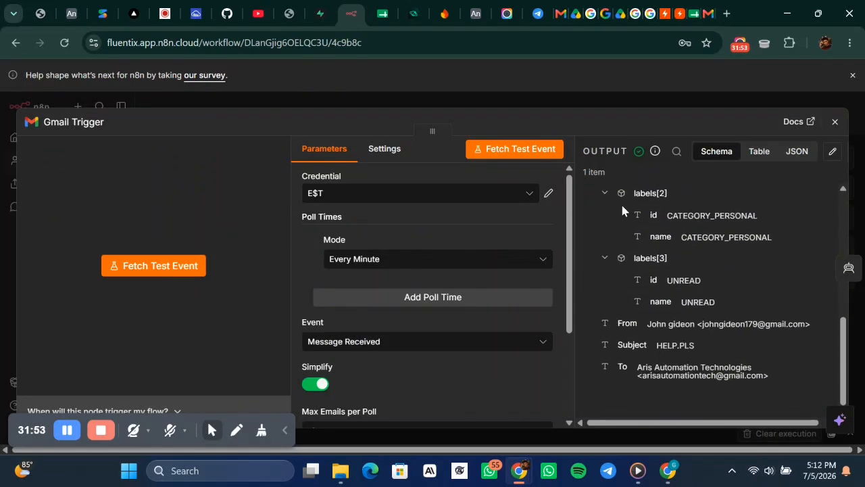
pyautogui.scroll(3, 622, 210)
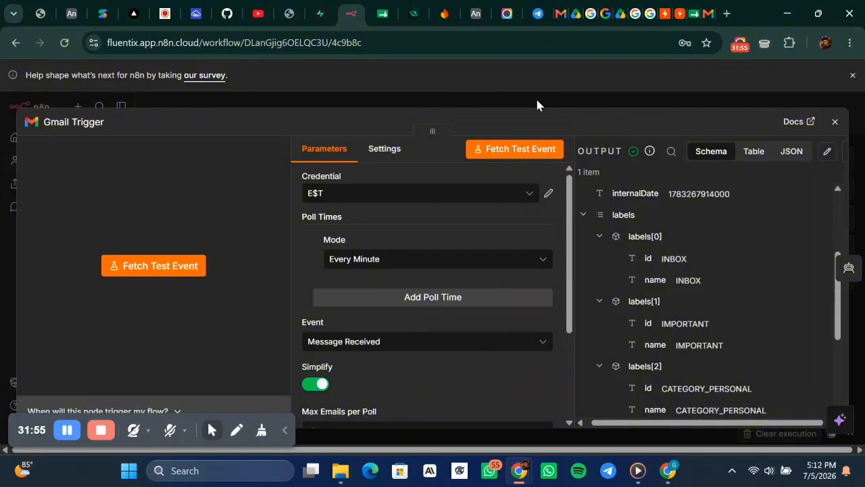
pyautogui.click(536, 104)
# Review the AI Agent node's user message prompt, options and system message
pyautogui.doubleClick(493, 235)
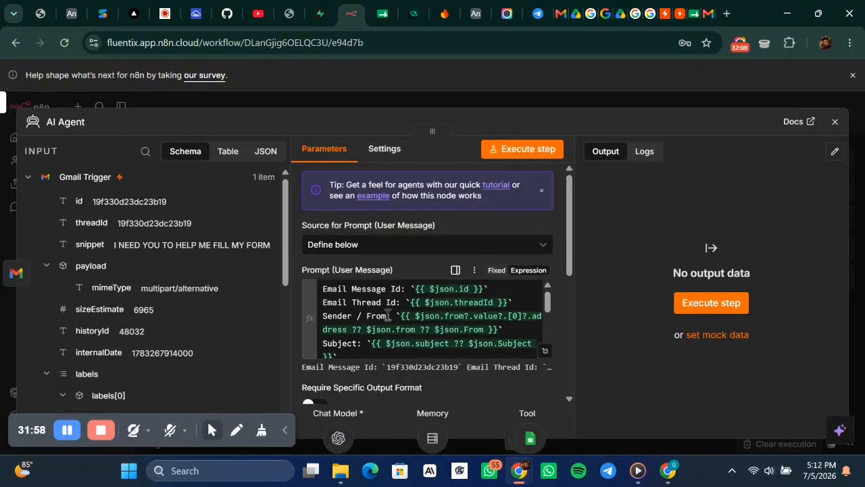
pyautogui.scroll(-5, 388, 314)
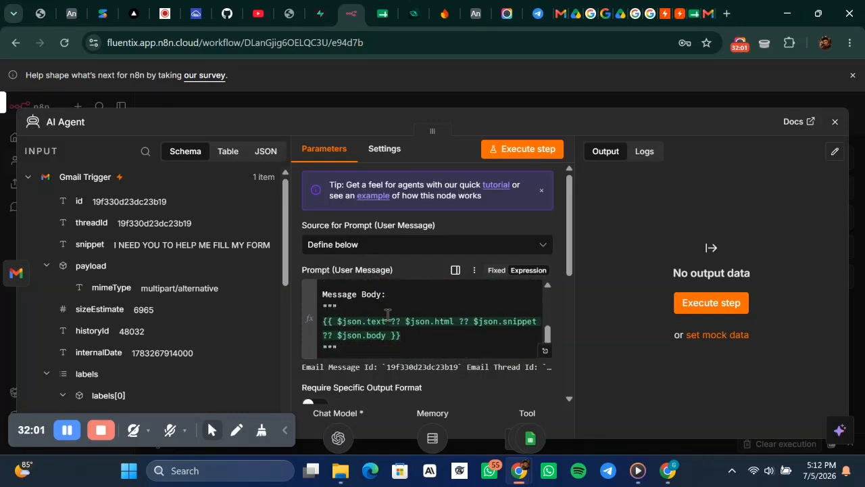
pyautogui.scroll(-5, 419, 383)
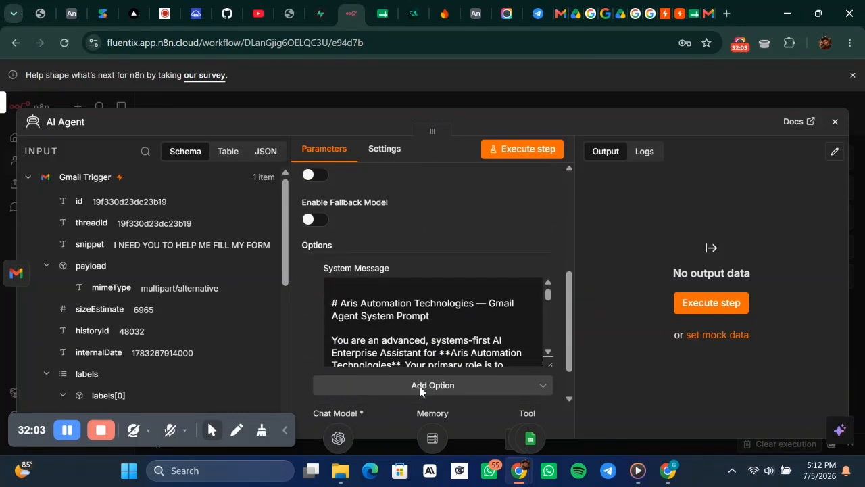
pyautogui.click(546, 98)
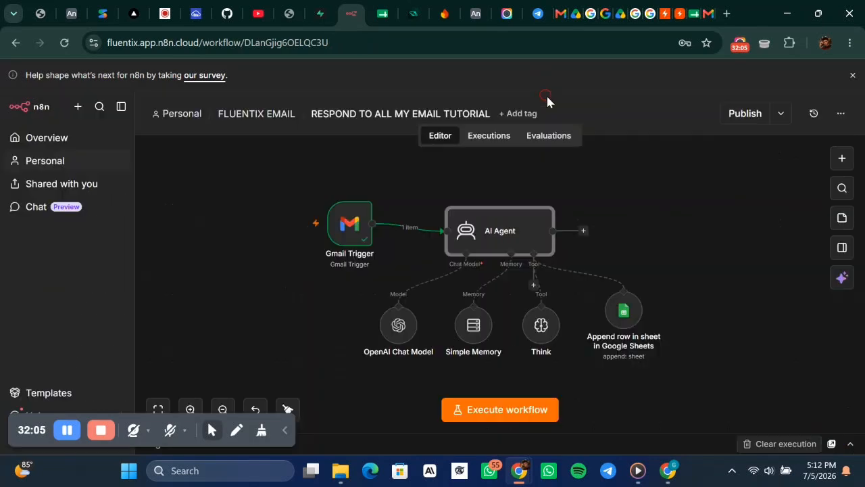
# Copy the latest successful execution's data into the editor and check the AI Agent's input and settings
pyautogui.click(477, 136)
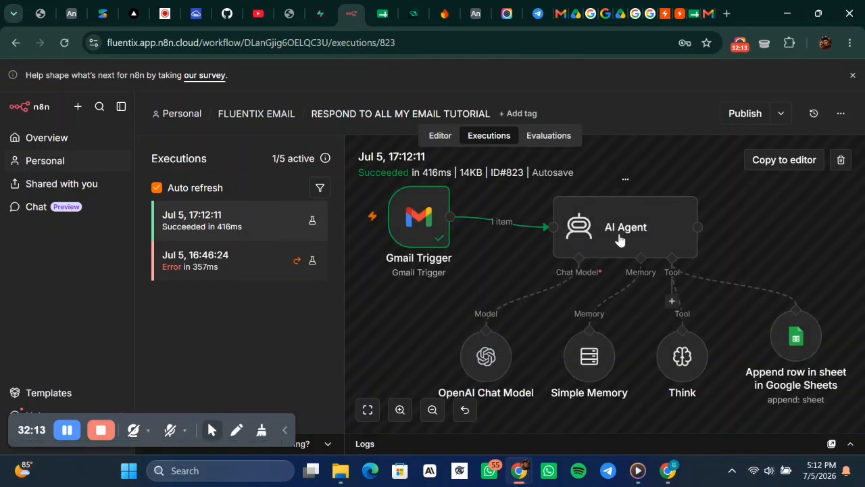
pyautogui.click(767, 162)
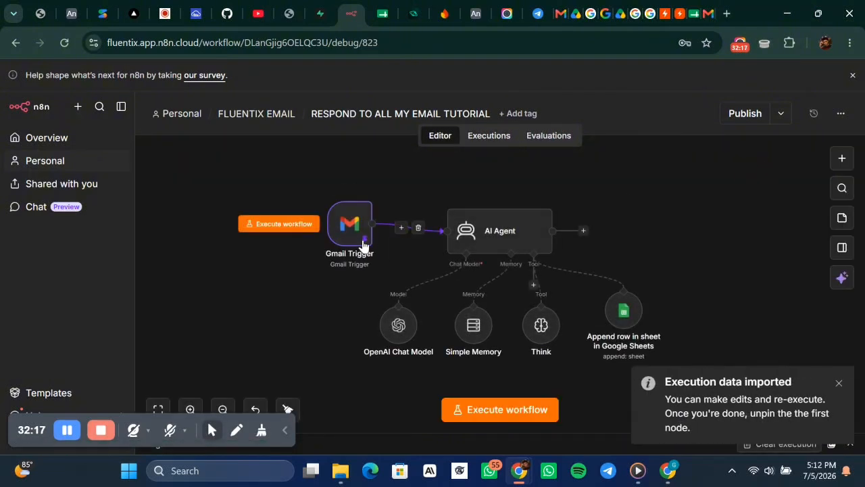
pyautogui.doubleClick(506, 245)
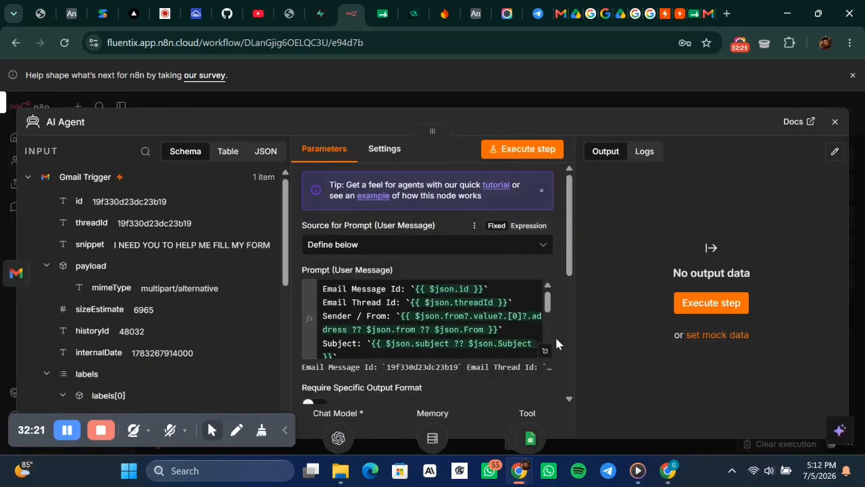
pyautogui.scroll(-5, 473, 331)
pyautogui.scroll(-4, 471, 346)
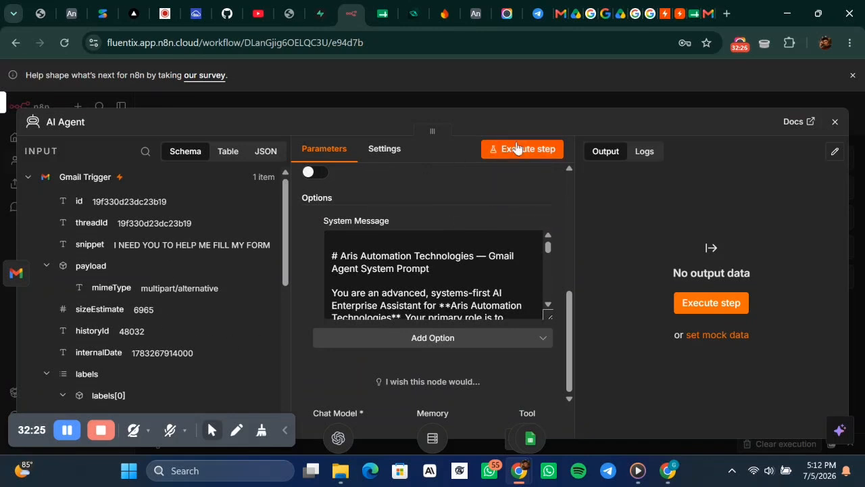
pyautogui.click(510, 98)
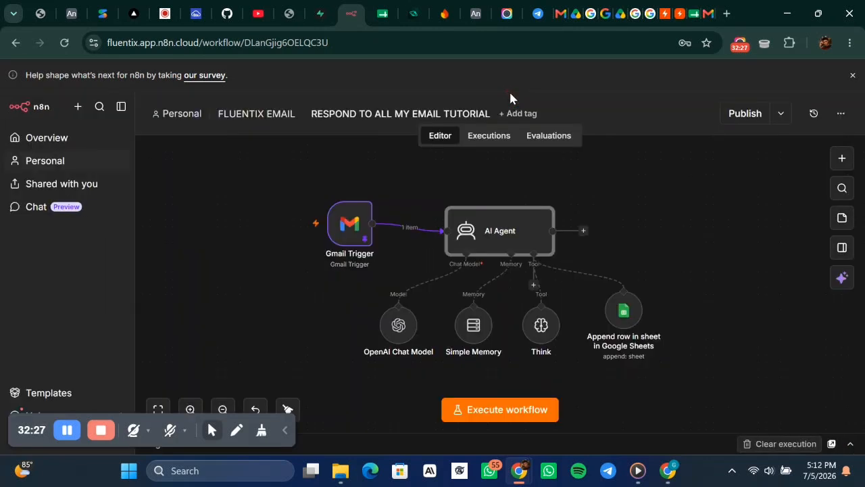
# In the Google Sheets append row tool, map the email's From field to SENDER and its Subject field to SUBJECT
pyautogui.click(614, 320)
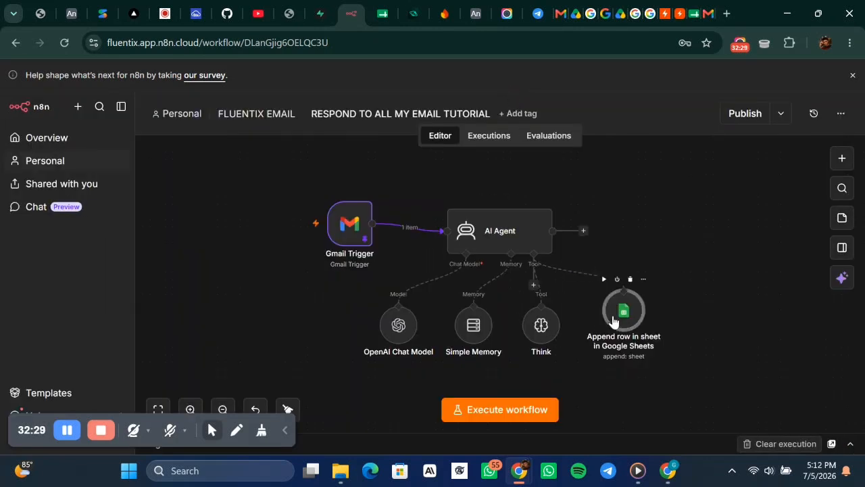
pyautogui.doubleClick(613, 320)
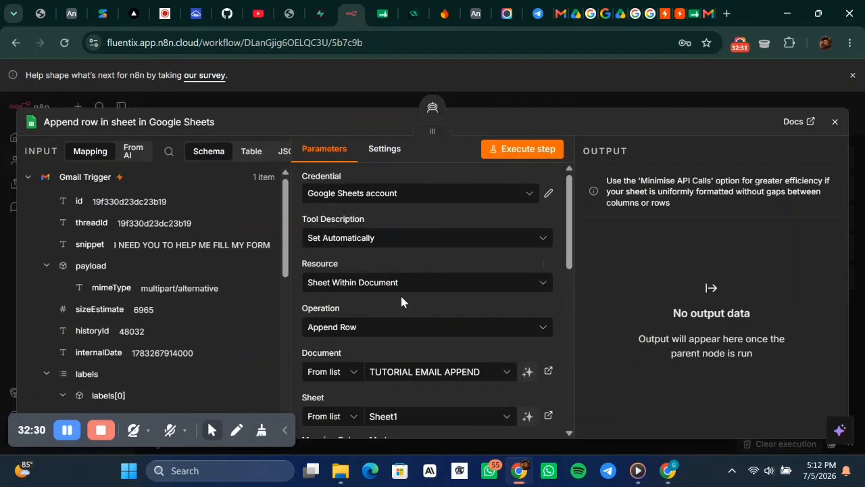
pyautogui.scroll(-3, 400, 293)
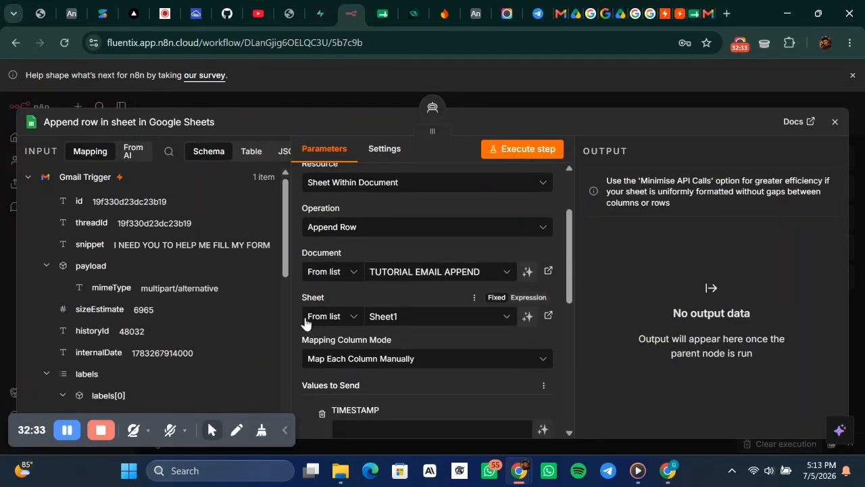
pyautogui.scroll(-5, 445, 321)
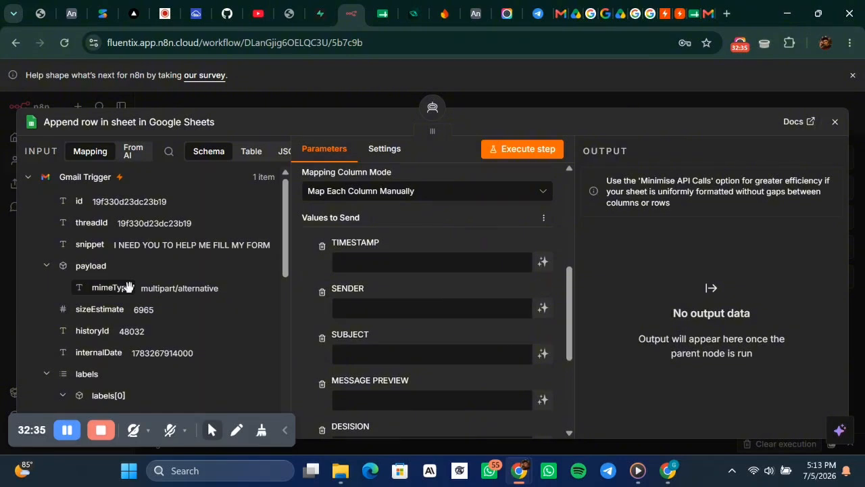
pyautogui.scroll(-8, 128, 286)
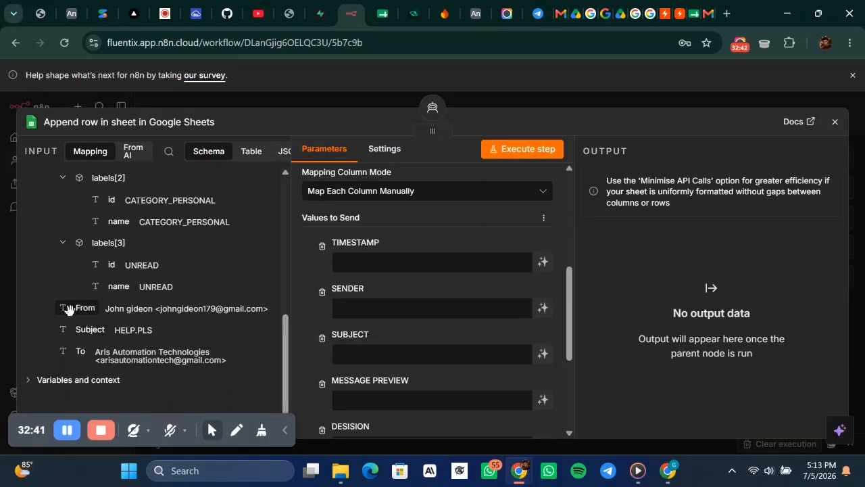
pyautogui.moveTo(67, 309); pyautogui.dragTo(409, 304)
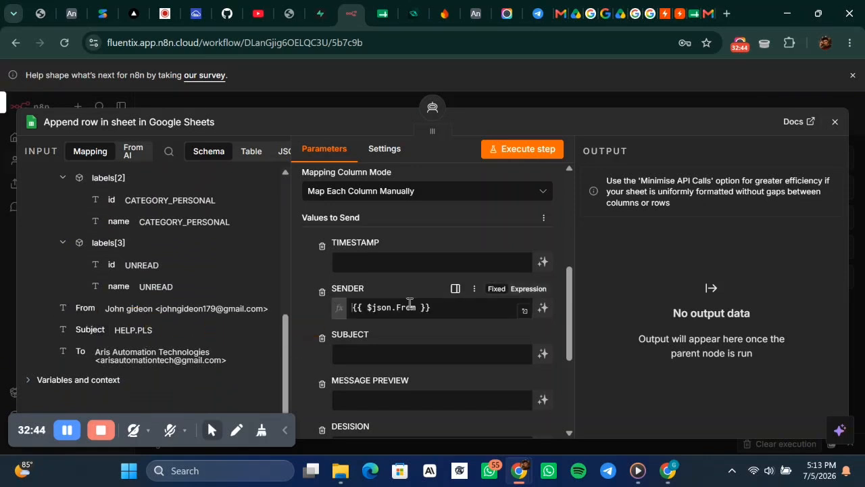
pyautogui.click(300, 321)
pyautogui.moveTo(95, 331); pyautogui.dragTo(377, 368)
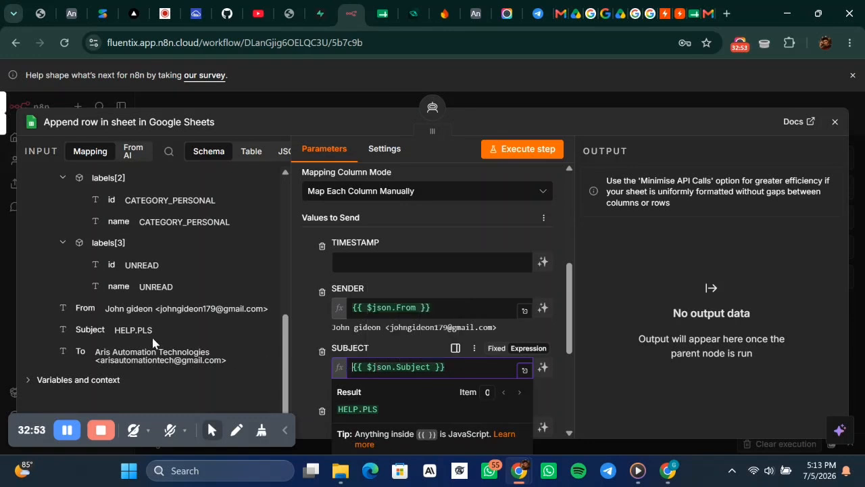
pyautogui.click(228, 337)
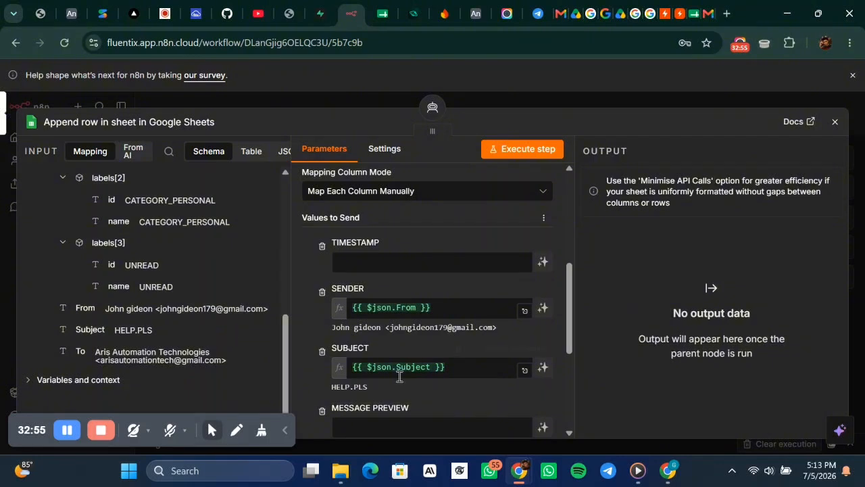
# Map the Gmail Trigger's snippet field to the MESSAGE PREVIEW column
pyautogui.scroll(-5, 450, 372)
pyautogui.scroll(5, 127, 267)
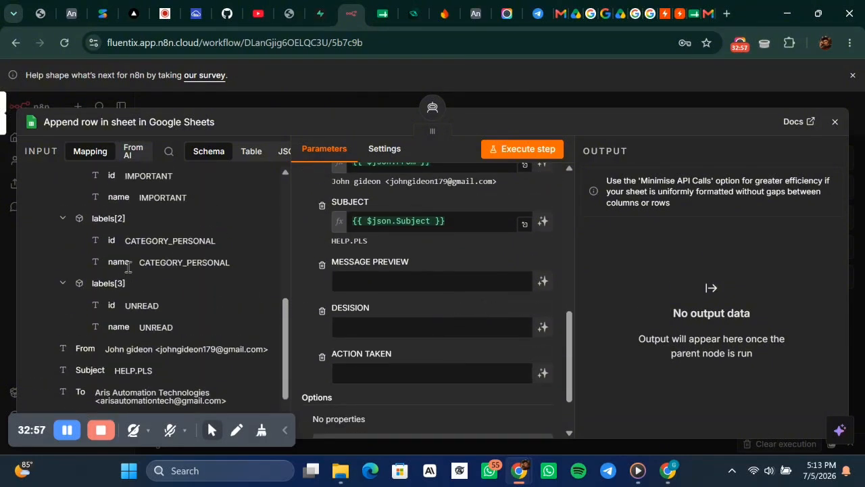
pyautogui.scroll(2, 126, 265)
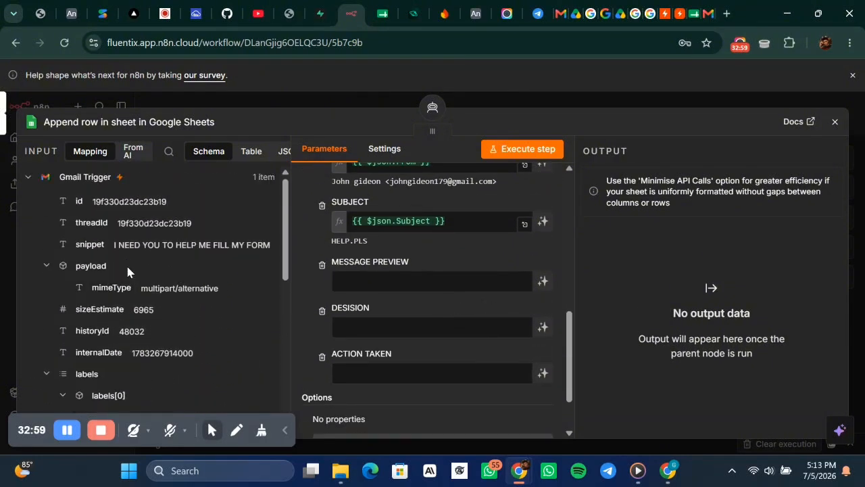
pyautogui.moveTo(78, 244); pyautogui.dragTo(357, 282)
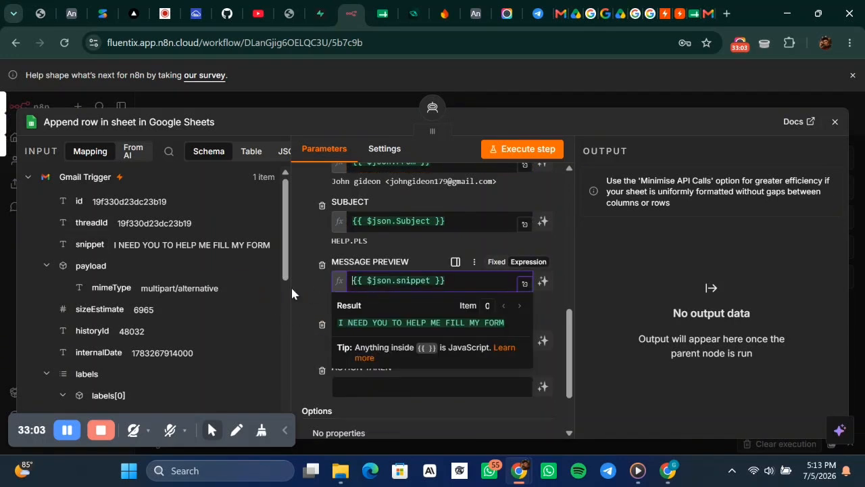
pyautogui.click(252, 330)
# Map the $now variable from Variables and context to the TIMESTAMP column
pyautogui.scroll(-2, 425, 336)
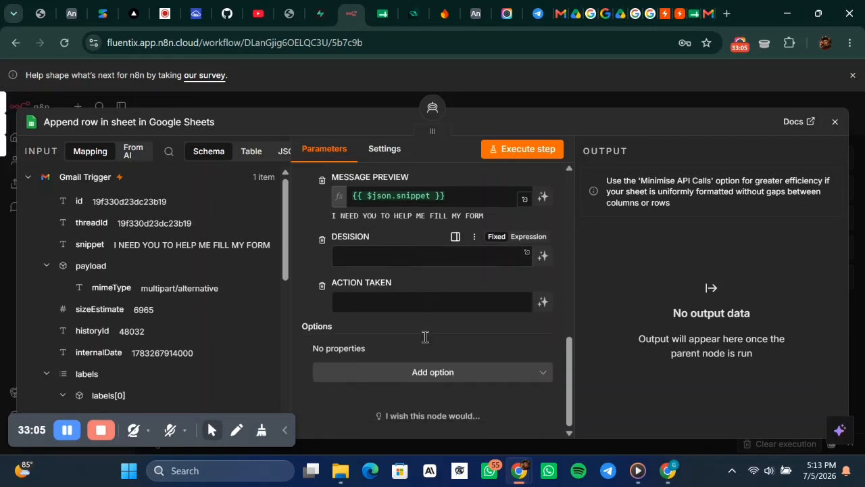
pyautogui.scroll(1, 425, 336)
pyautogui.scroll(3, 424, 341)
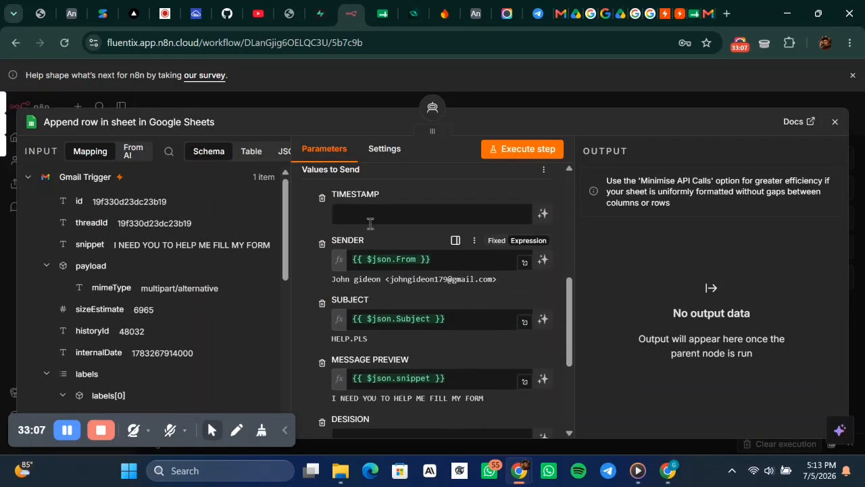
pyautogui.click(361, 215)
pyautogui.scroll(-3, 178, 305)
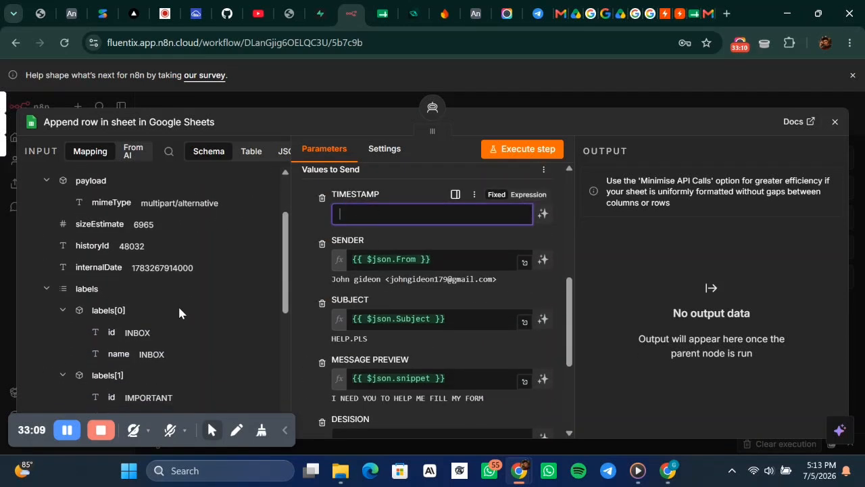
pyautogui.scroll(3, 178, 304)
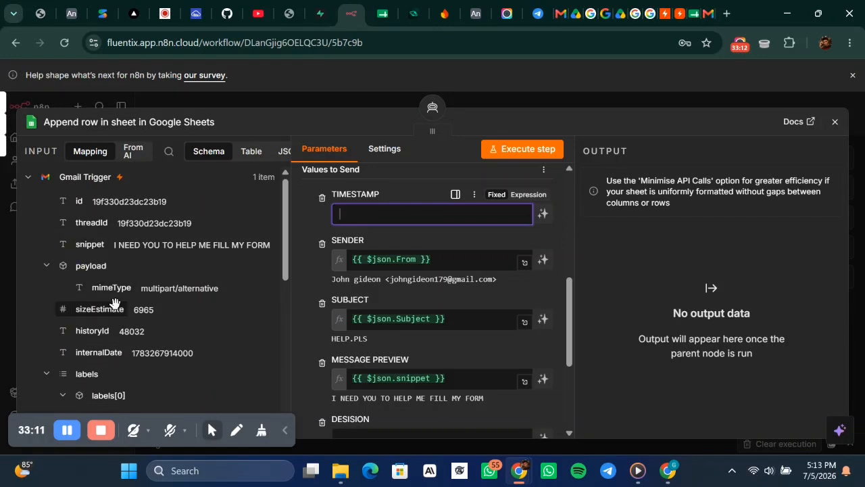
pyautogui.scroll(-1, 118, 304)
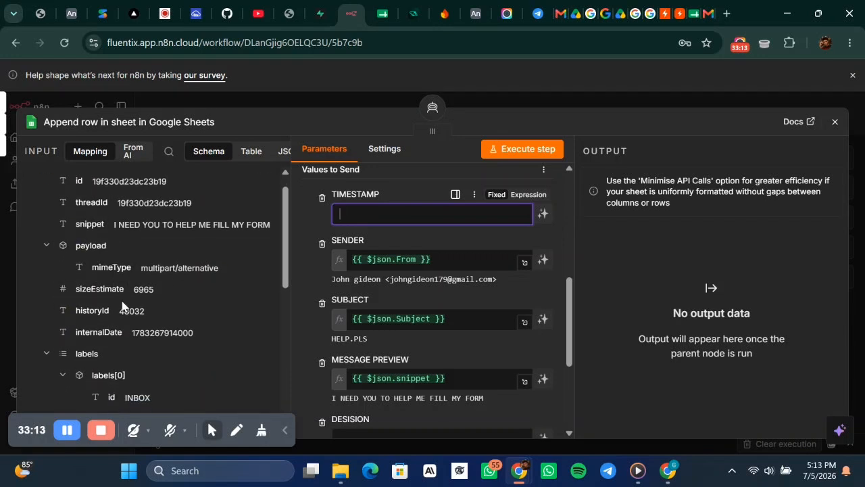
pyautogui.scroll(-5, 122, 306)
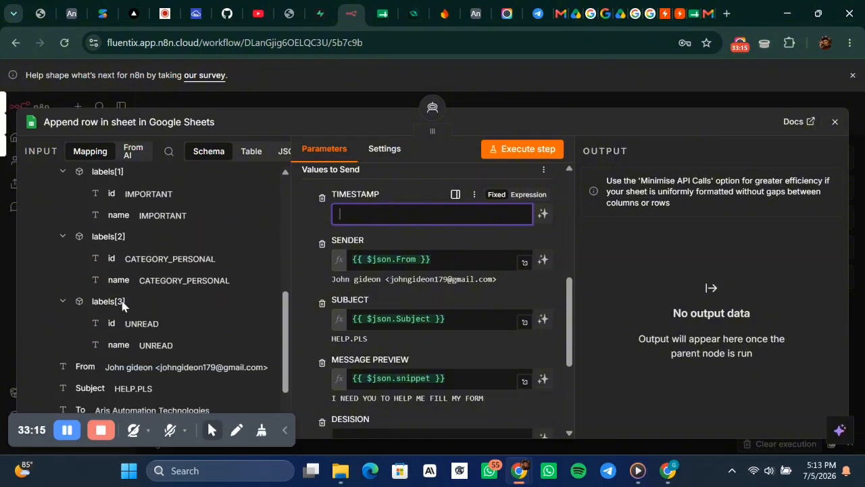
pyautogui.click(27, 379)
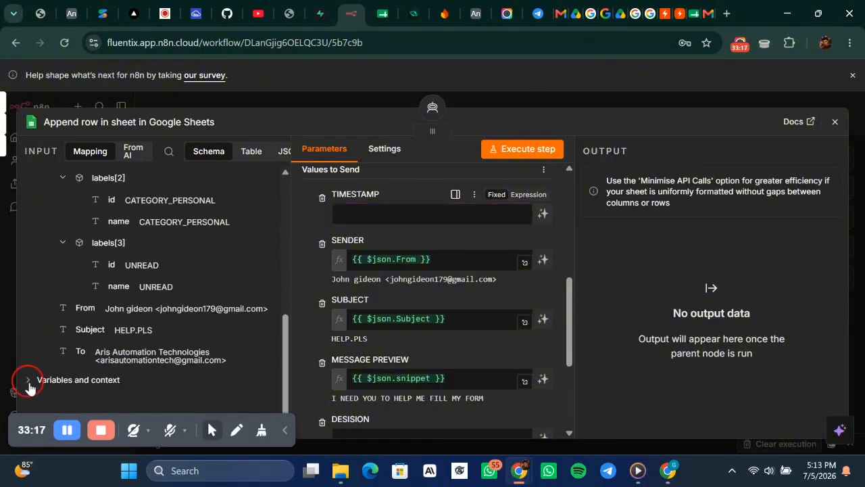
pyautogui.scroll(-2, 132, 382)
pyautogui.scroll(-4, 132, 382)
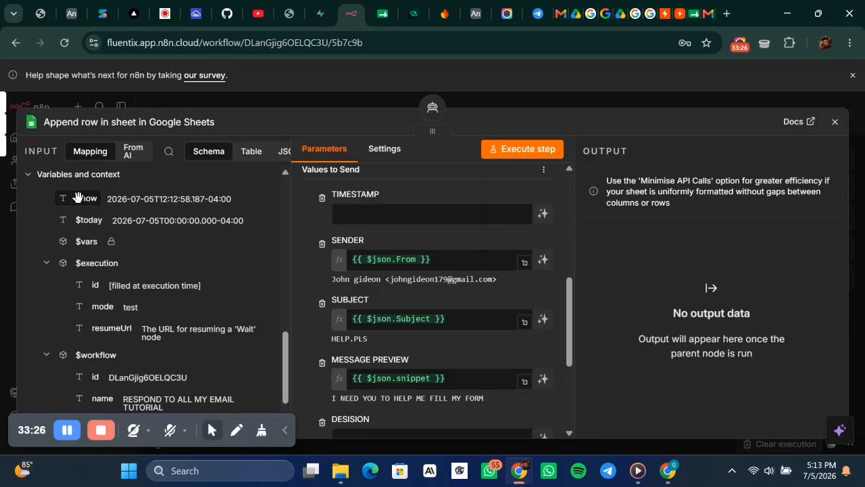
pyautogui.scroll(-1, 173, 283)
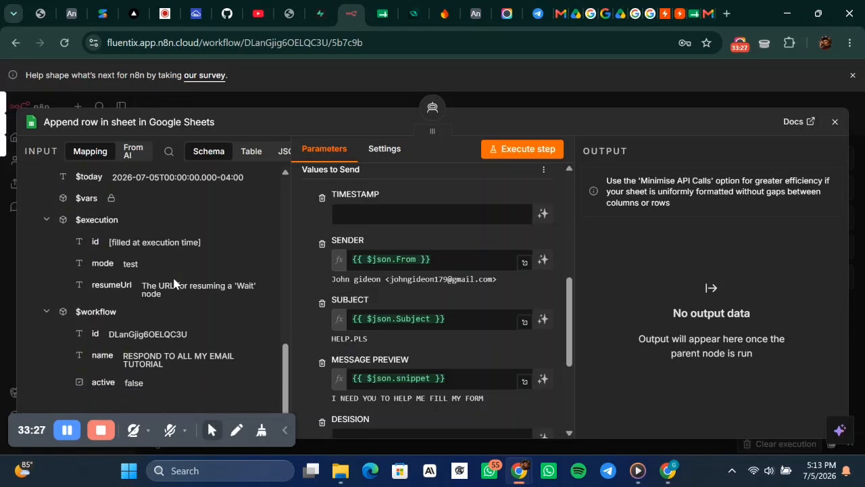
pyautogui.scroll(3, 173, 283)
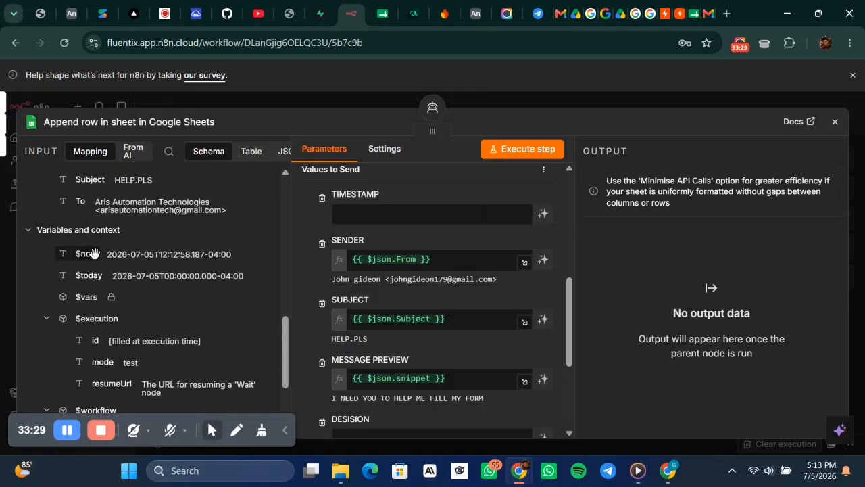
pyautogui.moveTo(93, 253); pyautogui.dragTo(347, 215)
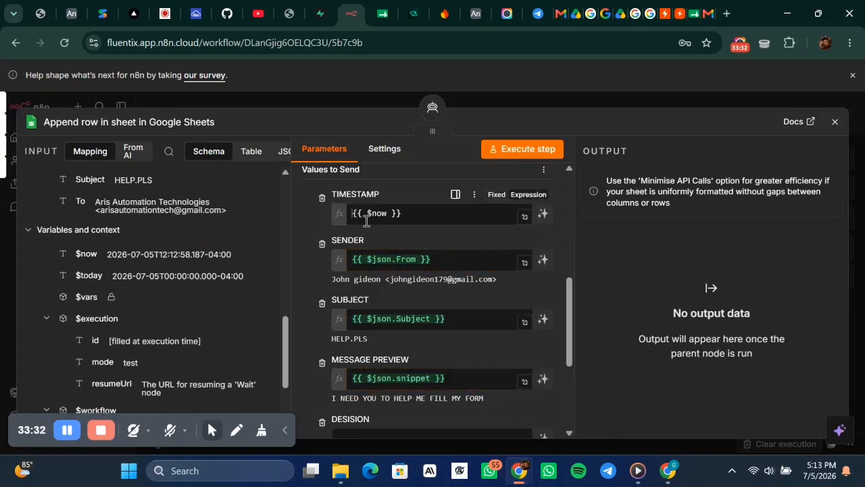
pyautogui.click(303, 224)
# Map the $workflow active variable to the ACTION TAKEN column
pyautogui.scroll(-2, 409, 288)
pyautogui.scroll(-2, 409, 287)
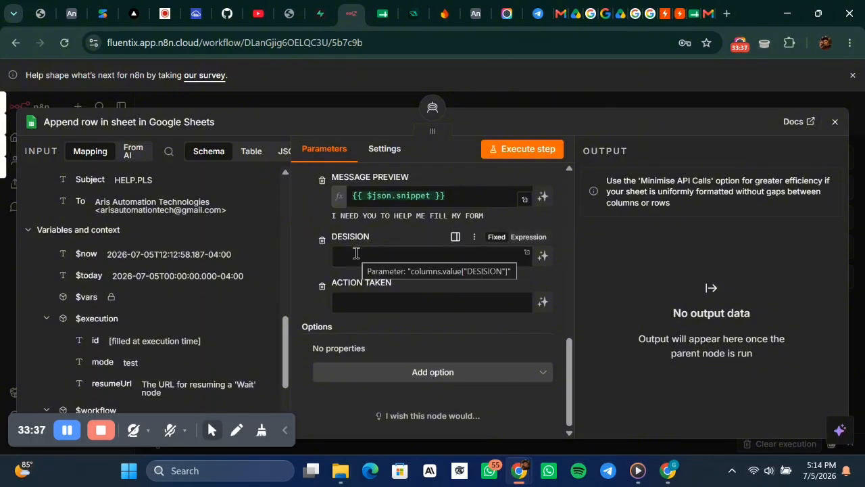
pyautogui.scroll(-2, 220, 297)
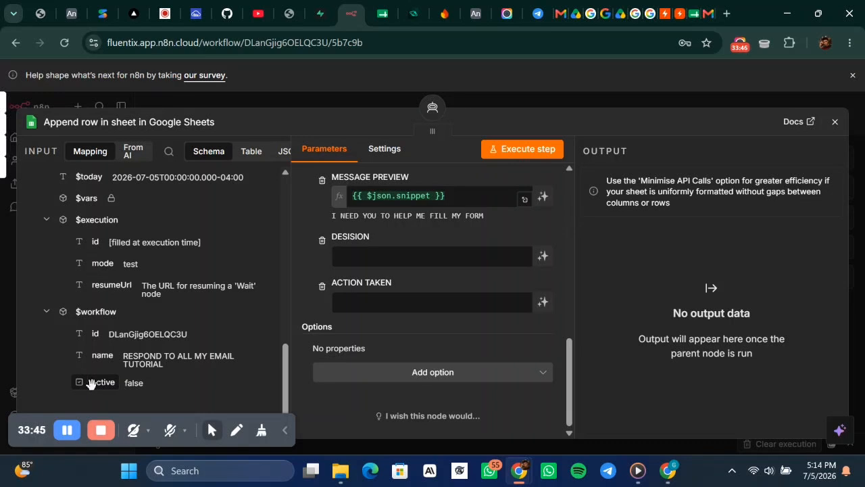
pyautogui.moveTo(91, 384); pyautogui.dragTo(358, 300)
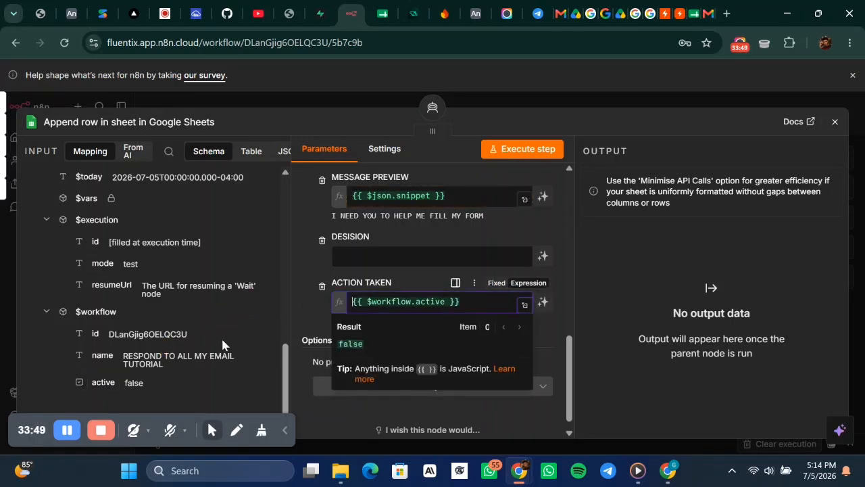
pyautogui.click(306, 315)
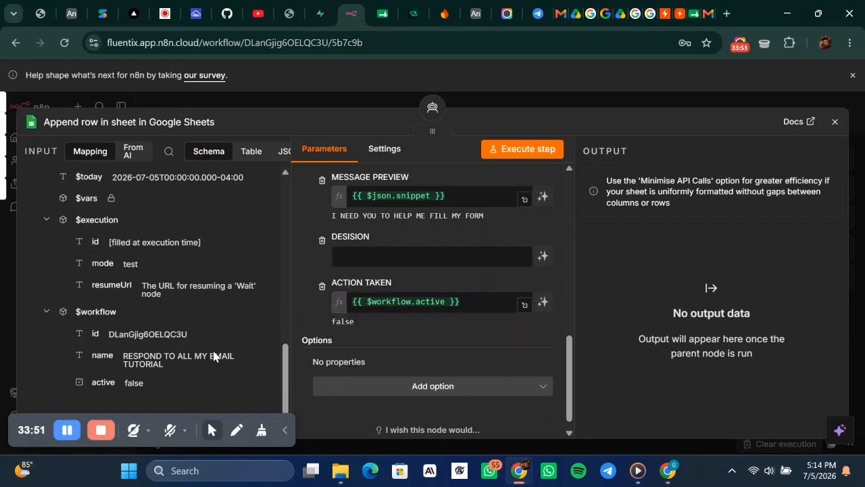
# Look through the Gmail Trigger fields and context variables for a value suited to the empty DESISION column
pyautogui.scroll(1, 184, 346)
pyautogui.scroll(1, 184, 346)
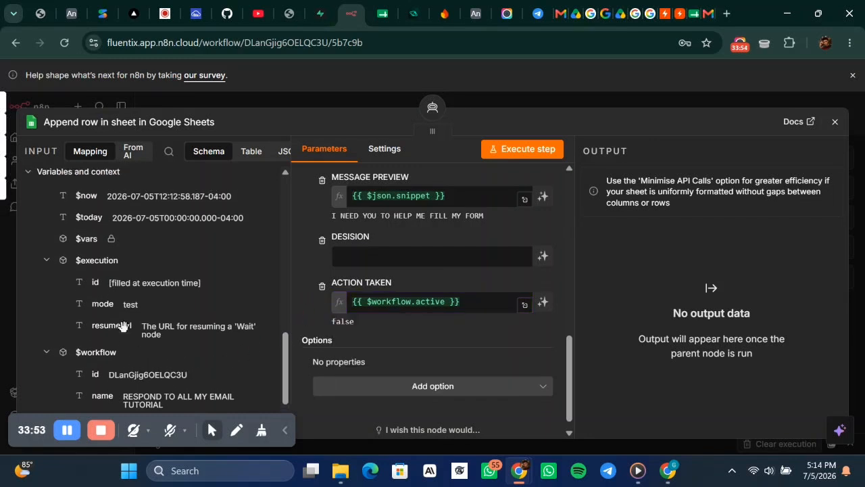
pyautogui.scroll(-1, 166, 363)
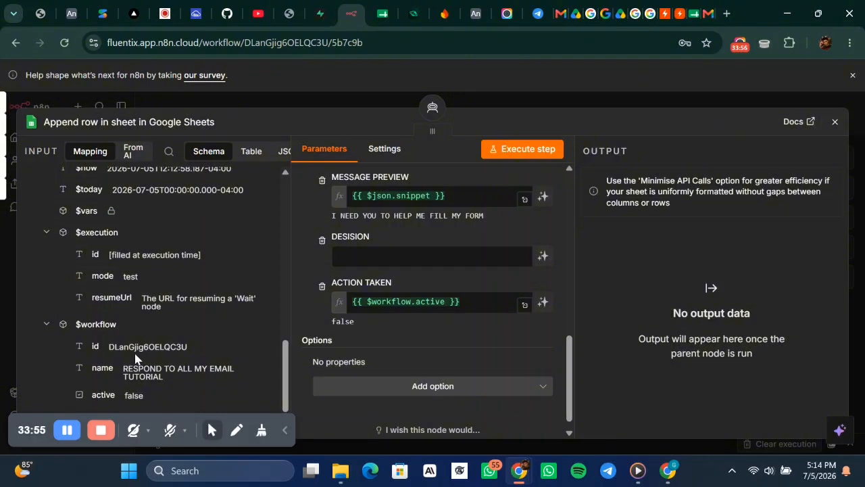
pyautogui.scroll(2, 143, 346)
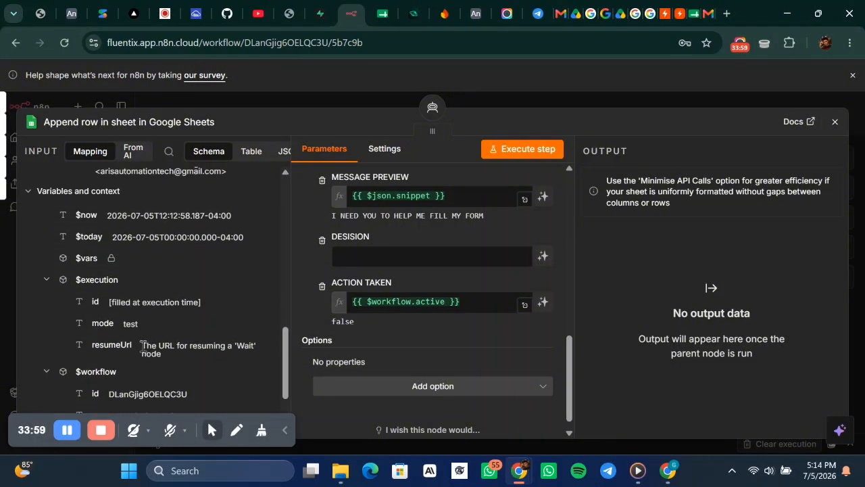
pyautogui.scroll(4, 143, 346)
pyautogui.scroll(1, 141, 349)
pyautogui.scroll(4, 115, 289)
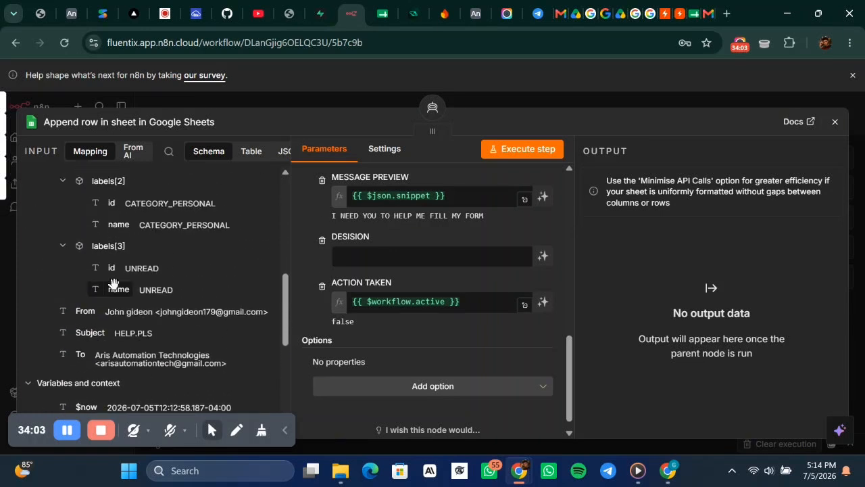
pyautogui.scroll(1, 112, 282)
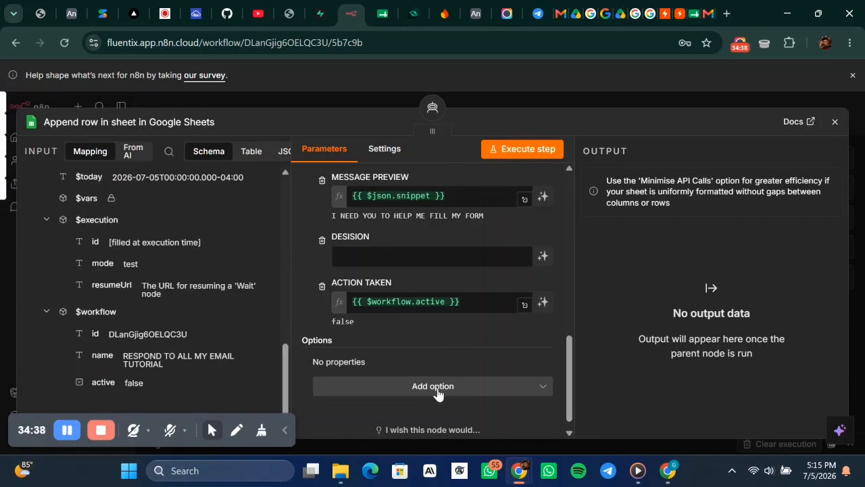
# Check which extra options the append row tool offers, without adding any, and close its settings
pyautogui.click(434, 396)
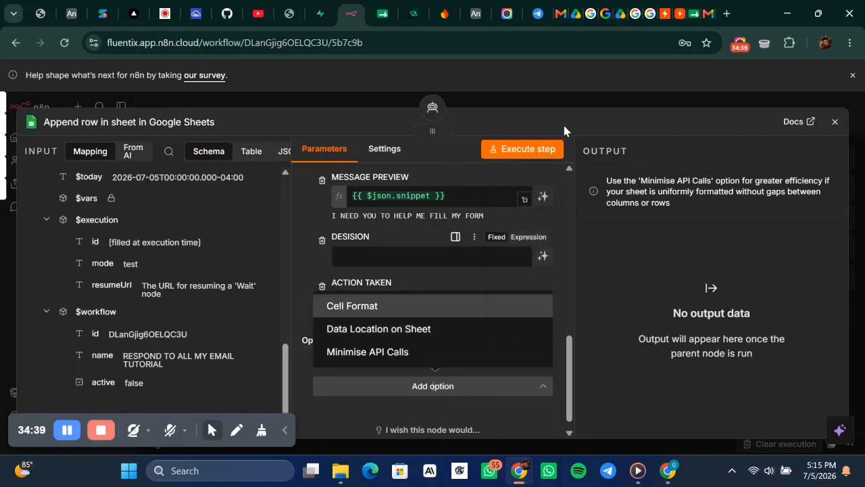
pyautogui.click(548, 95)
pyautogui.click(549, 102)
# Line up the OpenAI Chat Model, Simple Memory, Think and Google Sheets nodes in a row further left below the AI Agent
pyautogui.moveTo(622, 304)
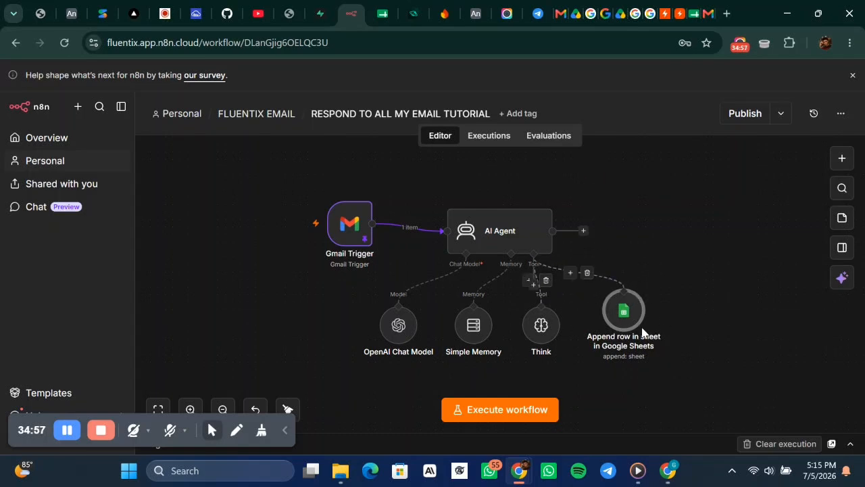
pyautogui.moveTo(398, 326); pyautogui.dragTo(271, 327)
pyautogui.moveTo(465, 330); pyautogui.dragTo(338, 331)
pyautogui.moveTo(545, 335); pyautogui.dragTo(429, 333)
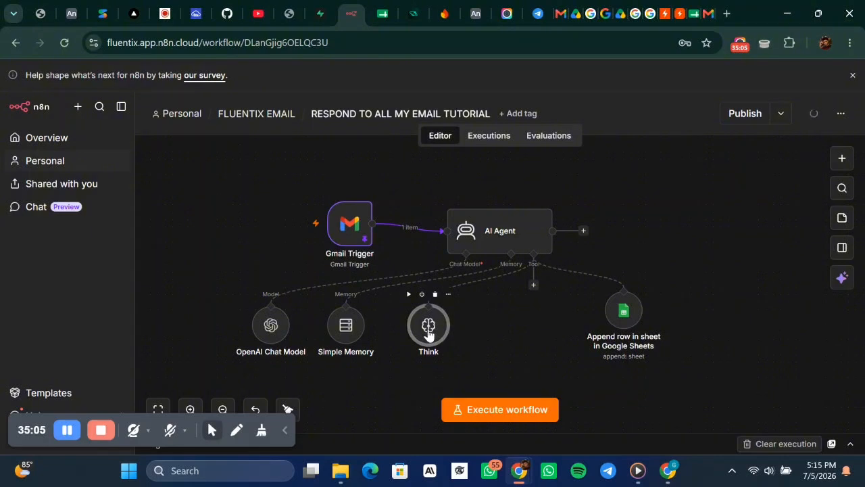
pyautogui.moveTo(618, 325); pyautogui.dragTo(488, 330)
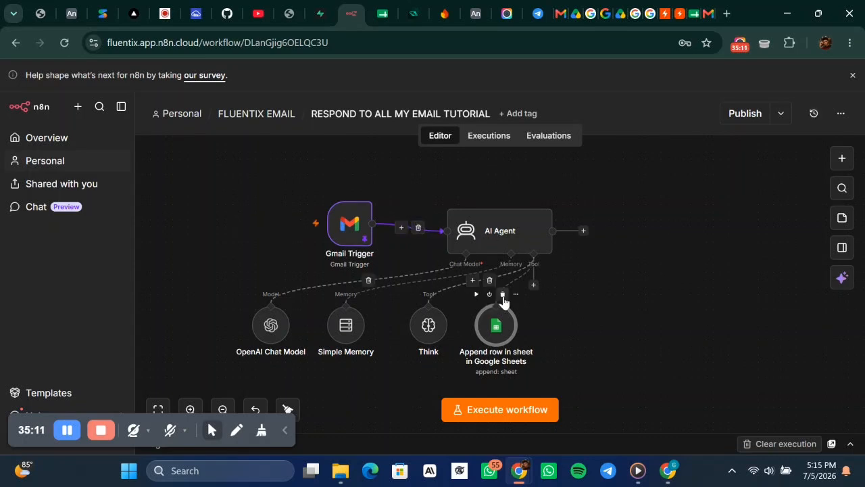
# Execute the Google Sheets append row tool on its own as a test and dismiss the notification
pyautogui.doubleClick(493, 332)
pyautogui.click(498, 163)
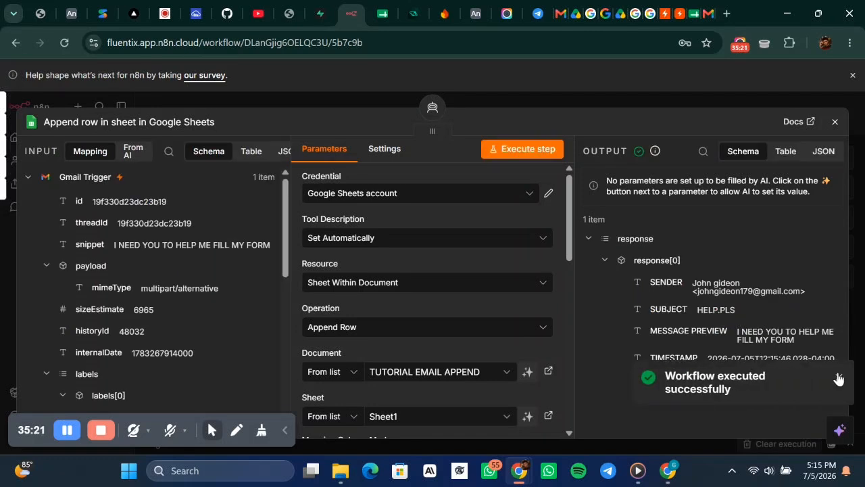
pyautogui.click(840, 376)
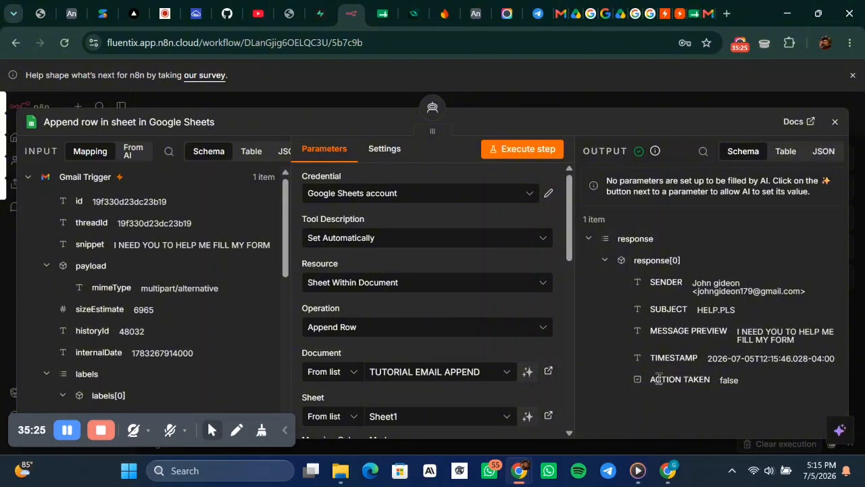
# Switch to the TUTORIAL EMAIL APPEND spreadsheet, widen the MESSAGE PREVIEW and SENDER columns and check the appended row
pyautogui.click(696, 15)
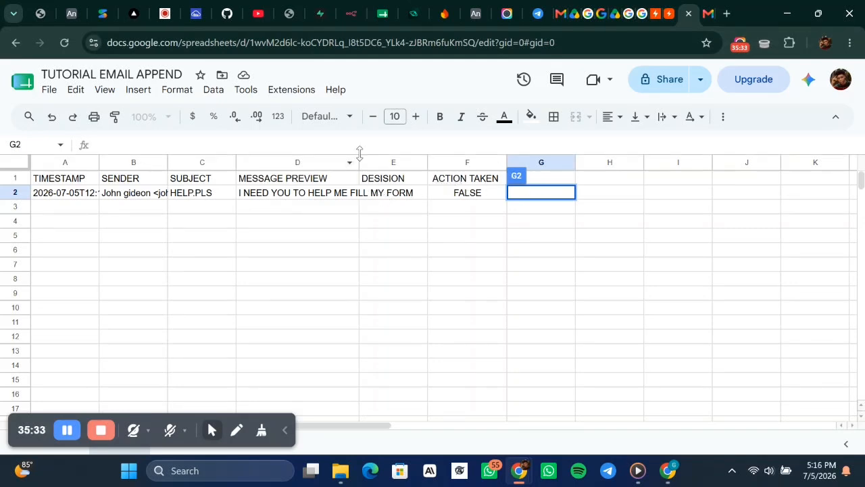
pyautogui.moveTo(359, 159); pyautogui.dragTo(403, 170)
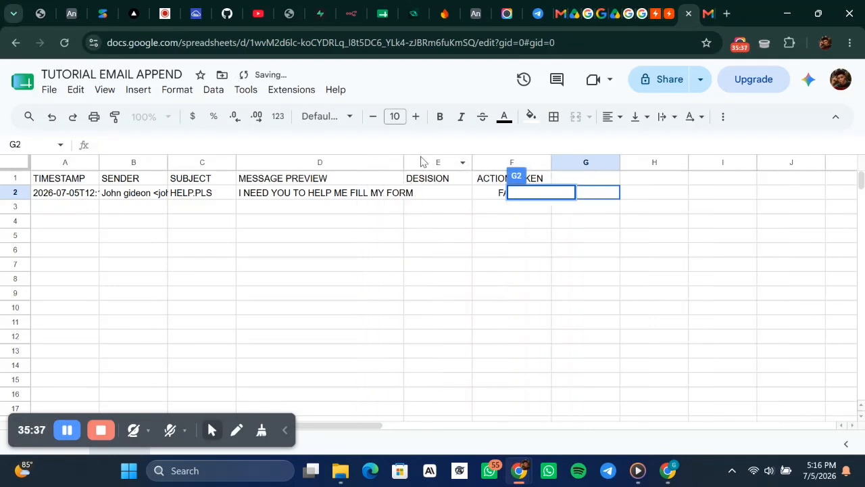
pyautogui.moveTo(405, 161); pyautogui.dragTo(424, 178)
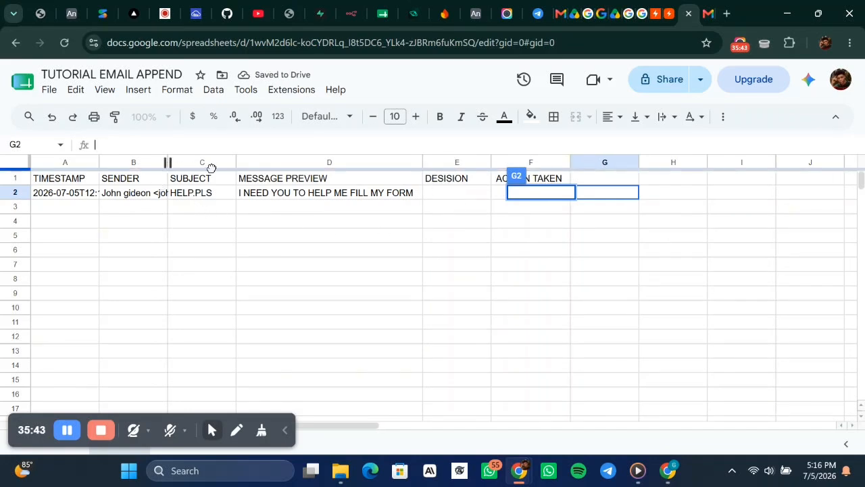
pyautogui.moveTo(168, 164); pyautogui.dragTo(244, 177)
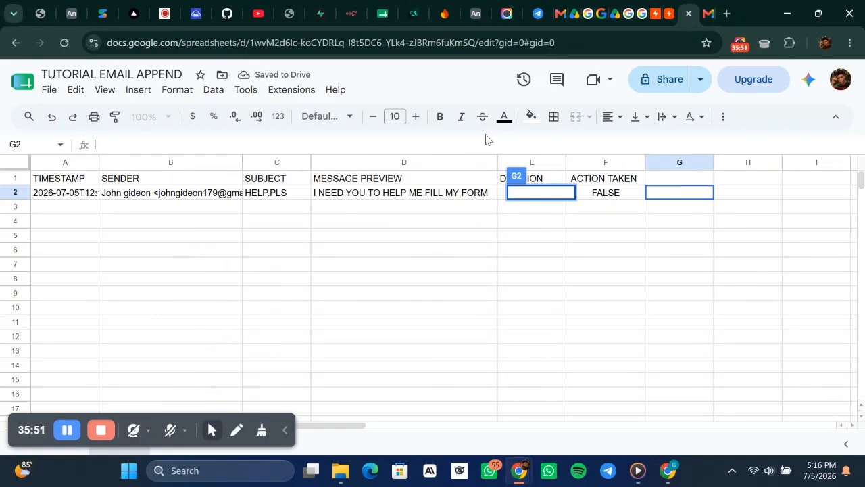
pyautogui.click(615, 194)
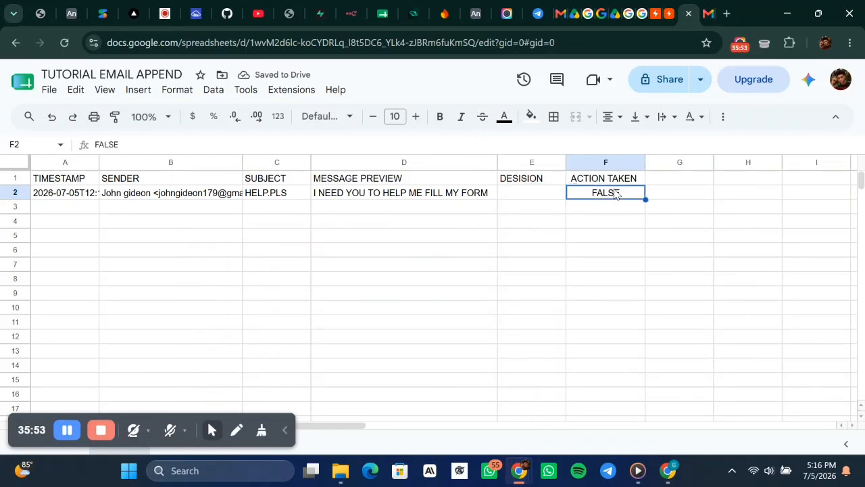
pyautogui.click(692, 179)
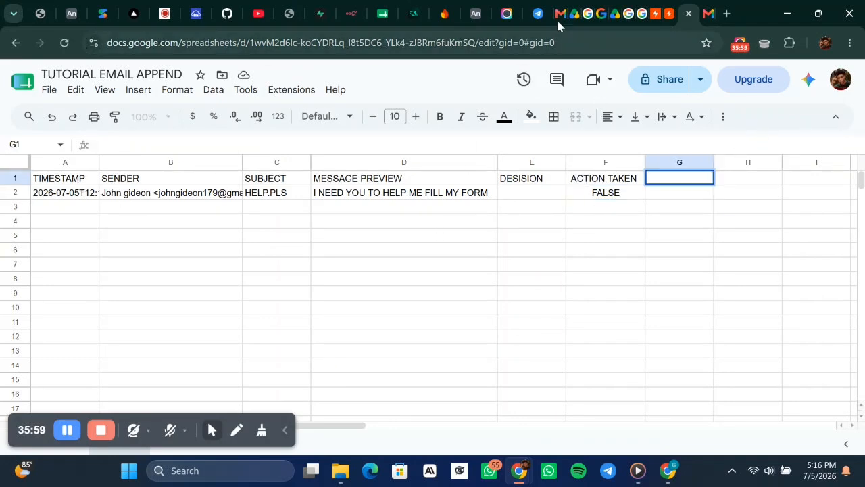
# Back in n8n, place the get_knowledge_base node beside the Google Sheets node and connect it to the AI Agent as a tool
pyautogui.click(352, 14)
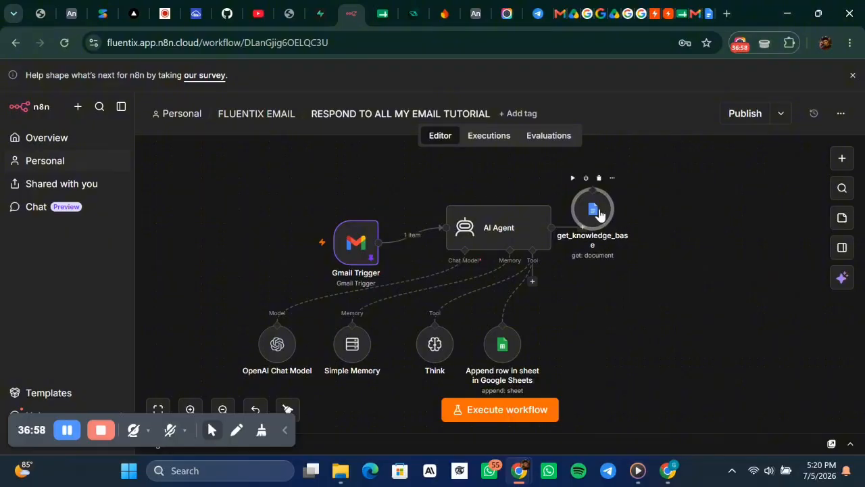
pyautogui.moveTo(599, 214); pyautogui.dragTo(600, 304)
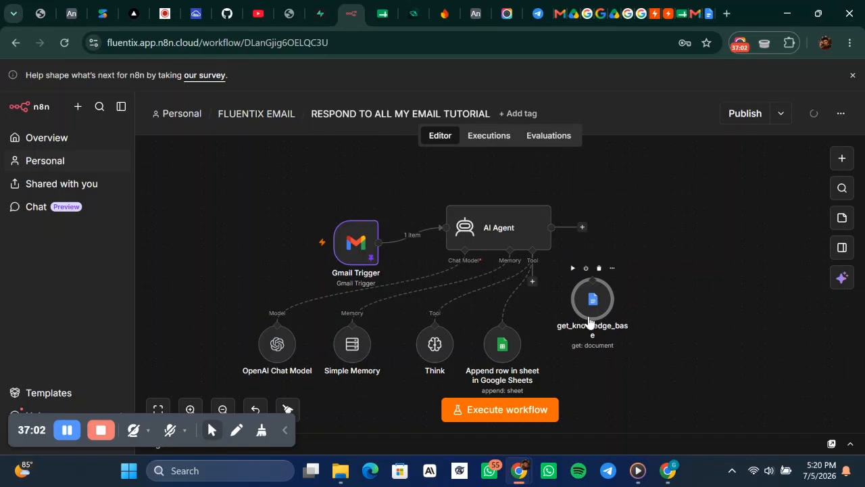
pyautogui.moveTo(589, 323); pyautogui.dragTo(589, 345)
pyautogui.moveTo(532, 284); pyautogui.dragTo(593, 302)
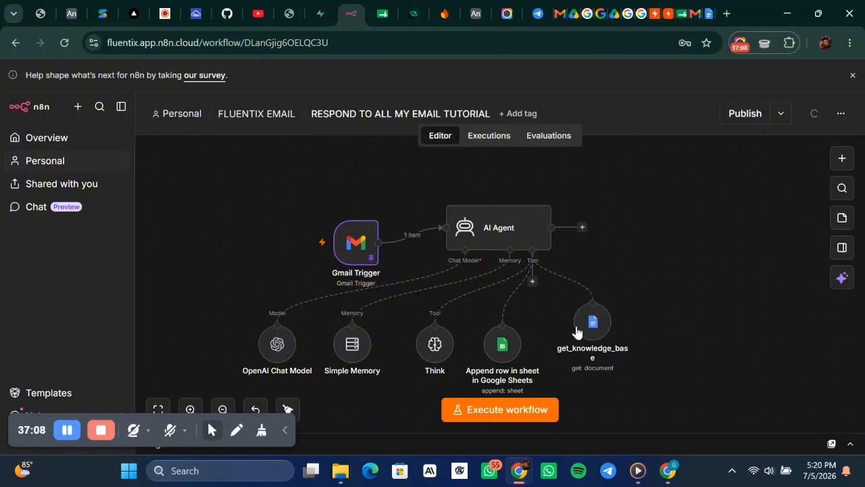
# Configure get_knowledge_base with credential GD$T1, an automatically set tool description, resource Document and operation Get
pyautogui.doubleClick(593, 324)
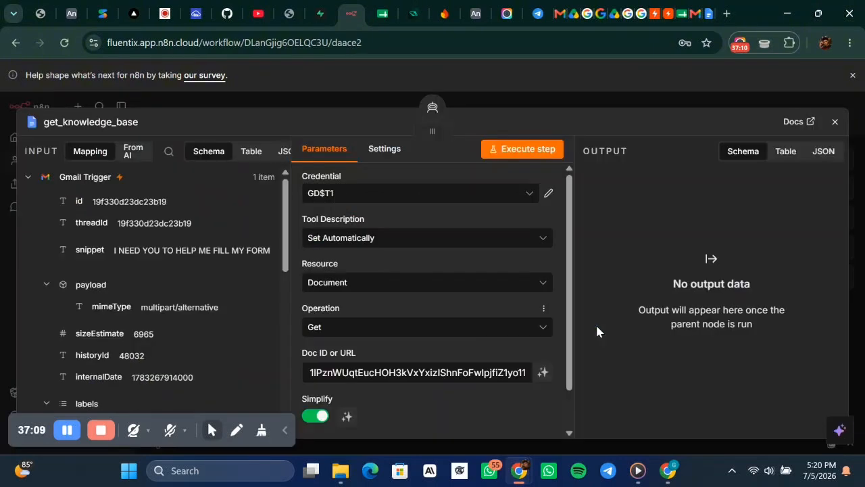
pyautogui.click(401, 197)
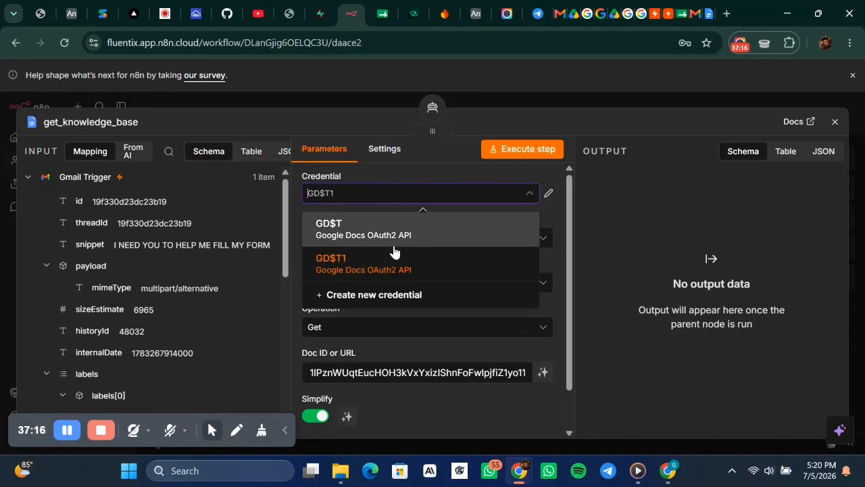
pyautogui.click(366, 268)
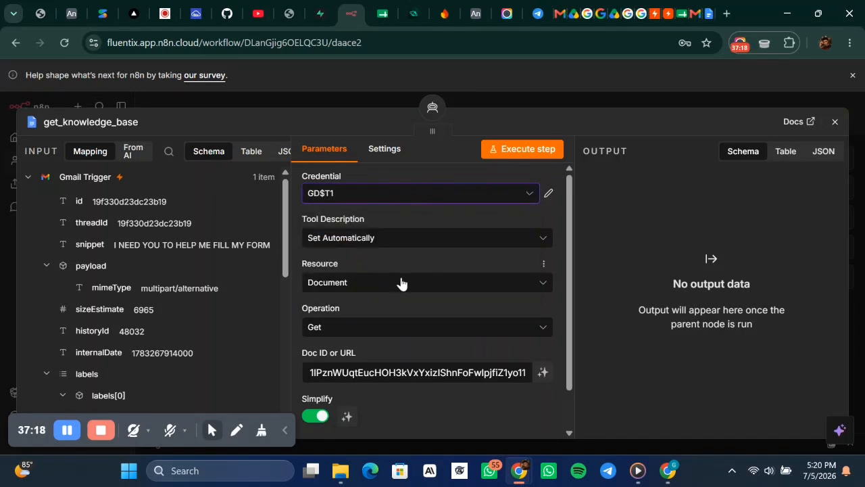
pyautogui.click(385, 238)
pyautogui.click(369, 285)
pyautogui.click(396, 288)
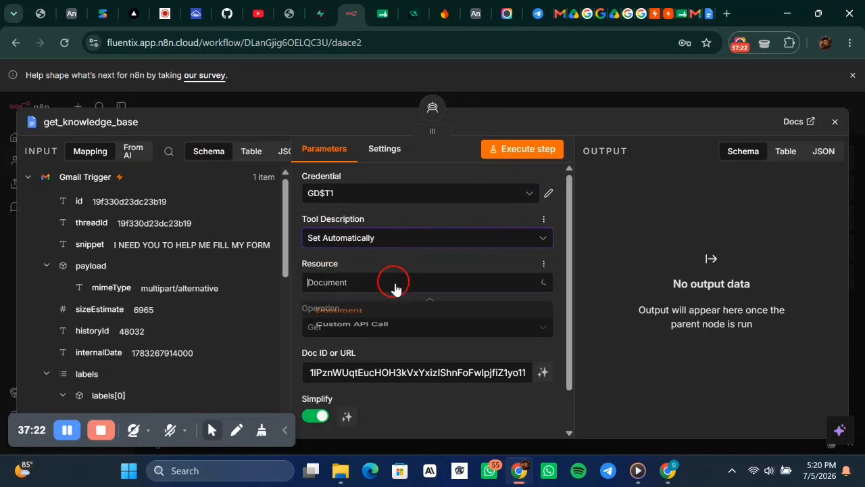
pyautogui.click(375, 313)
pyautogui.click(347, 328)
pyautogui.click(339, 379)
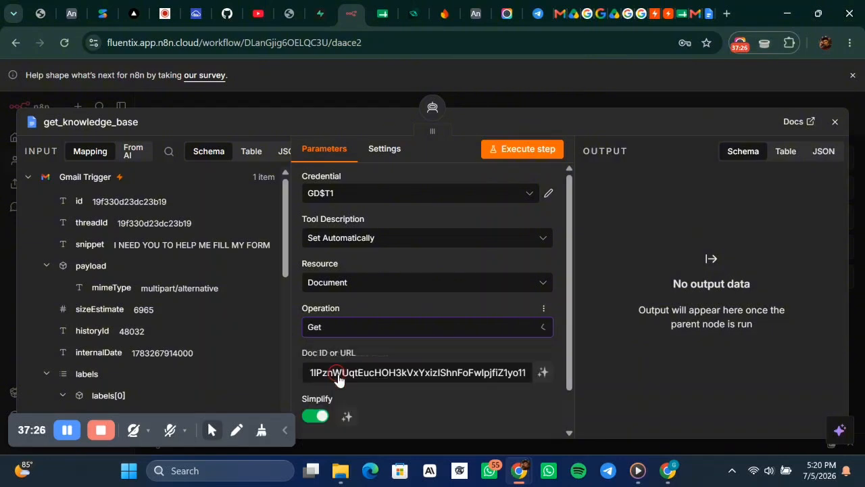
pyautogui.scroll(-1, 338, 379)
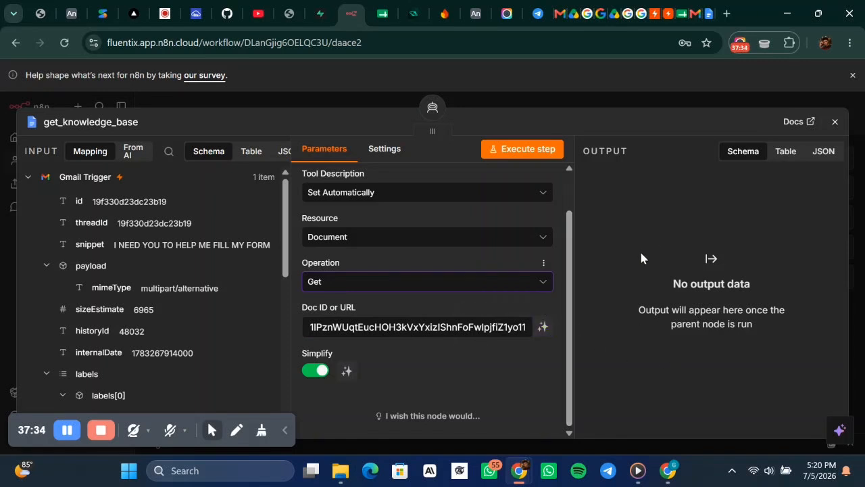
pyautogui.scroll(1, 458, 278)
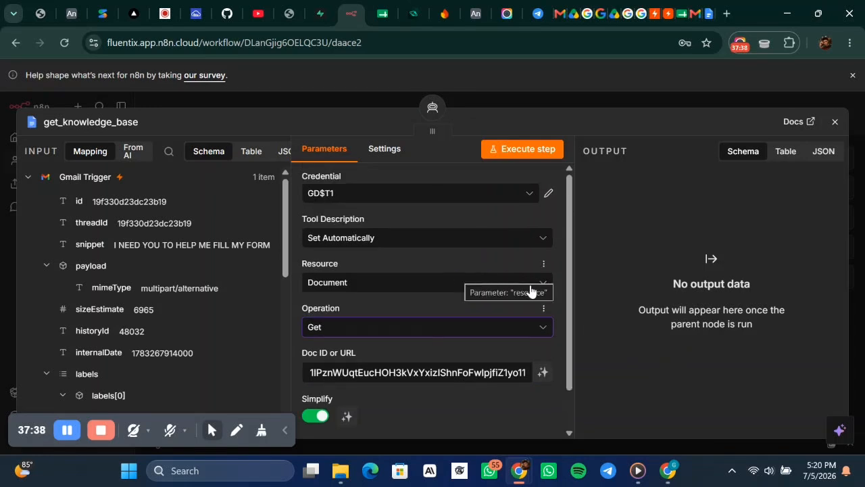
# Return the get_knowledge_base tool description to Set Automatically
pyautogui.click(630, 102)
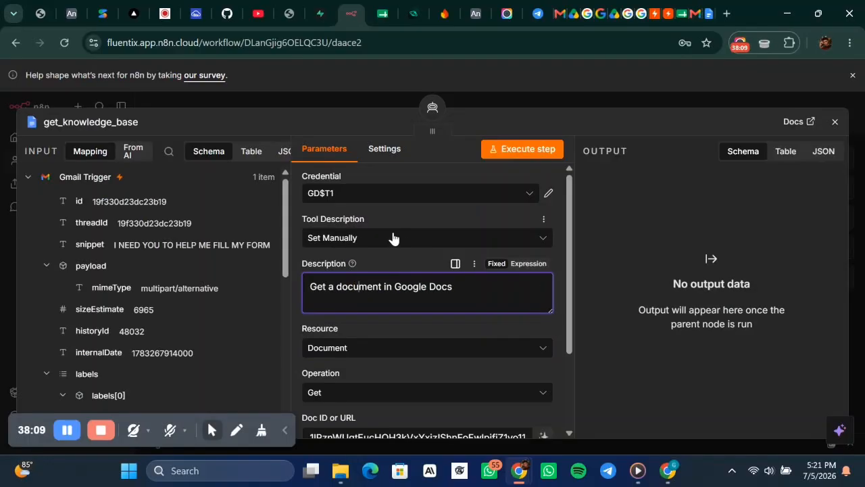
pyautogui.click(390, 237)
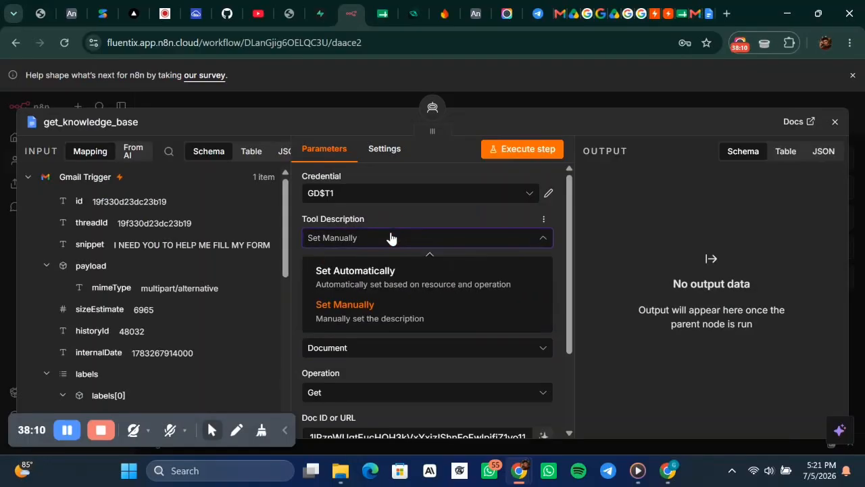
pyautogui.click(372, 270)
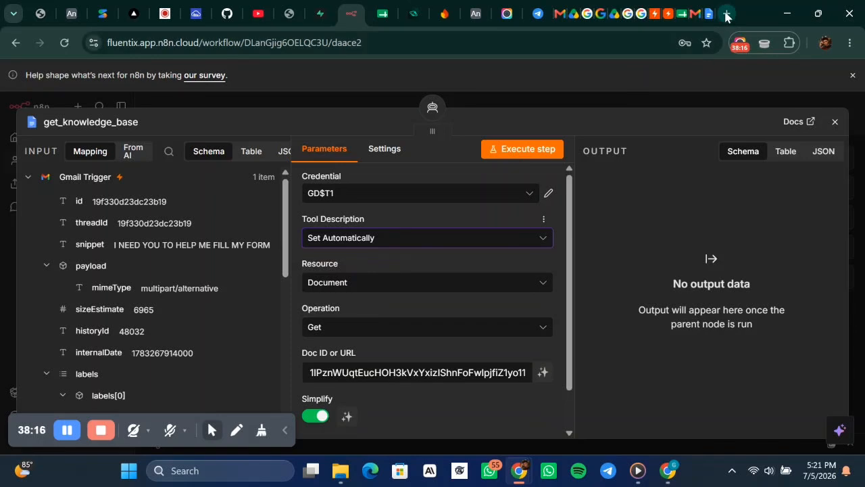
pyautogui.click(709, 13)
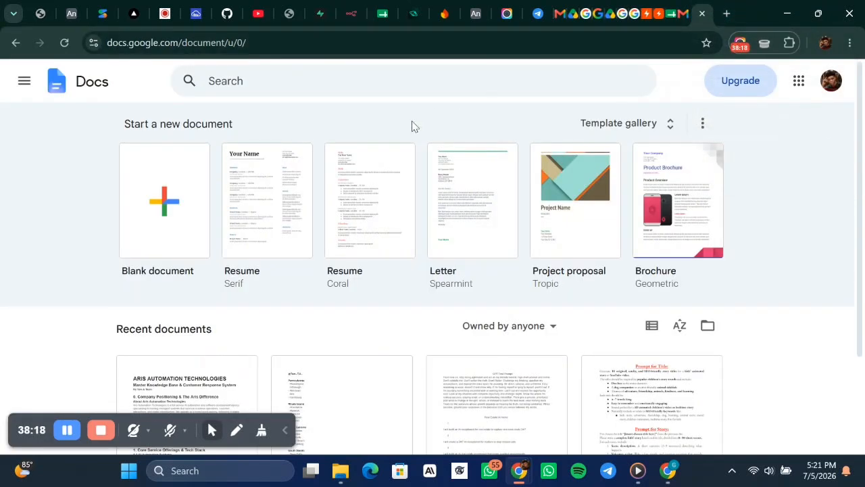
pyautogui.click(727, 13)
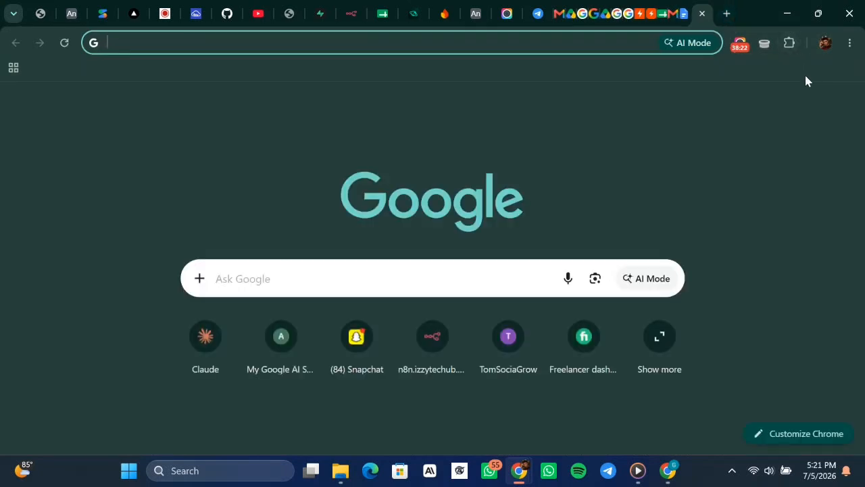
pyautogui.click(810, 105)
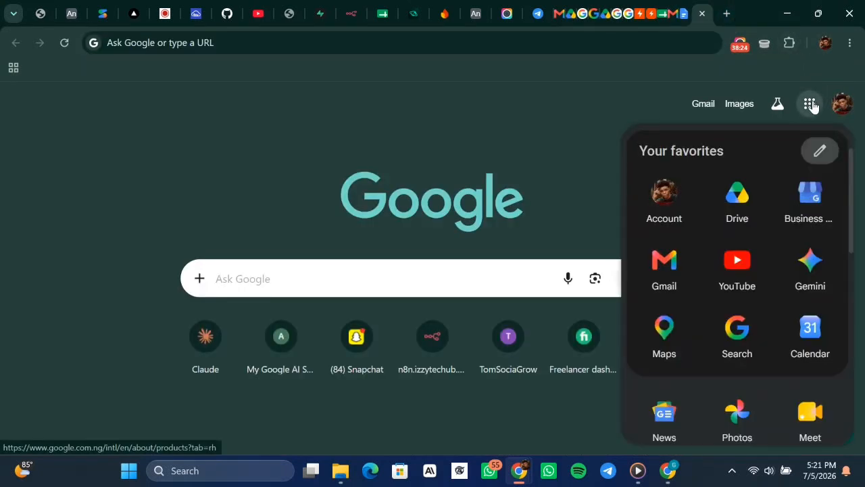
pyautogui.scroll(-4, 797, 284)
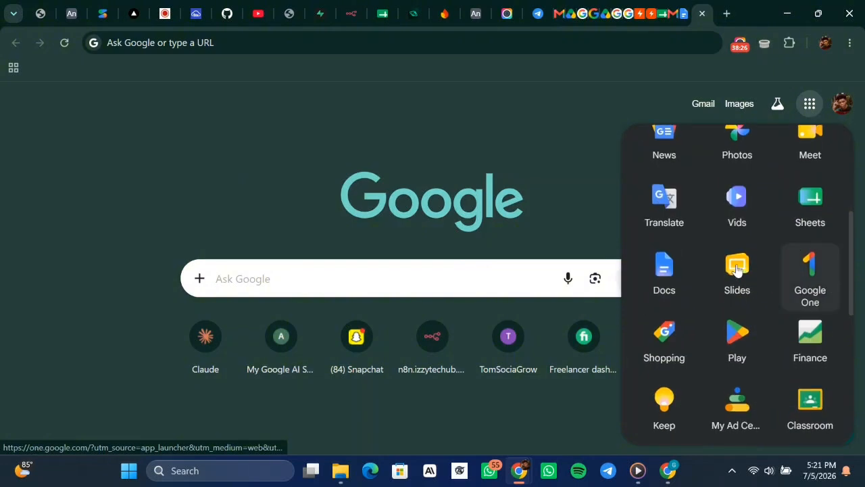
pyautogui.click(666, 266)
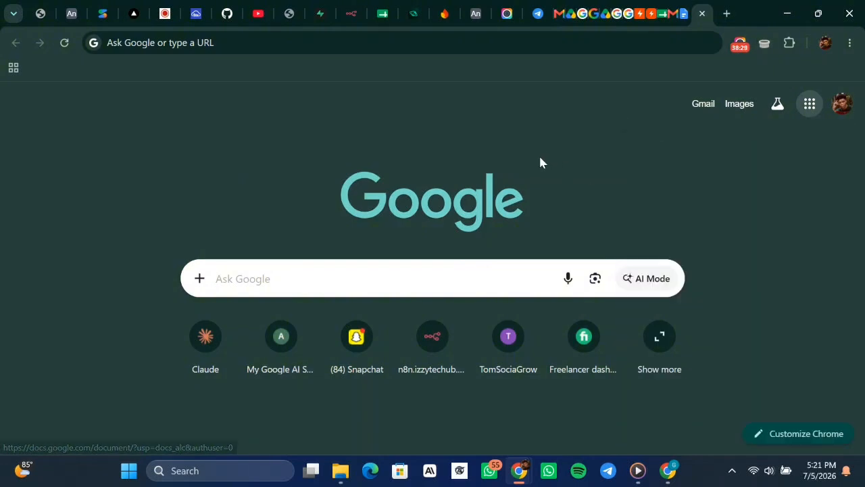
# Switch to Google Docs, create a blank document and title it TUTORIAL KNOWLEDGE BASE
pyautogui.click(681, 10)
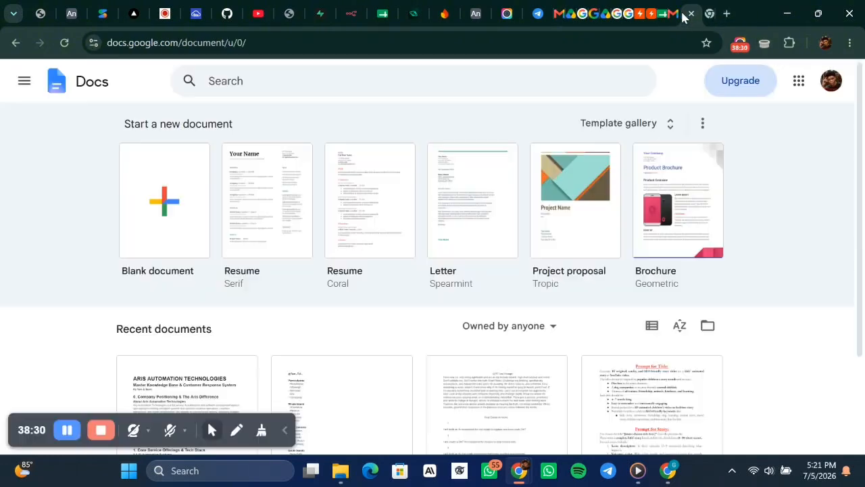
pyautogui.click(181, 194)
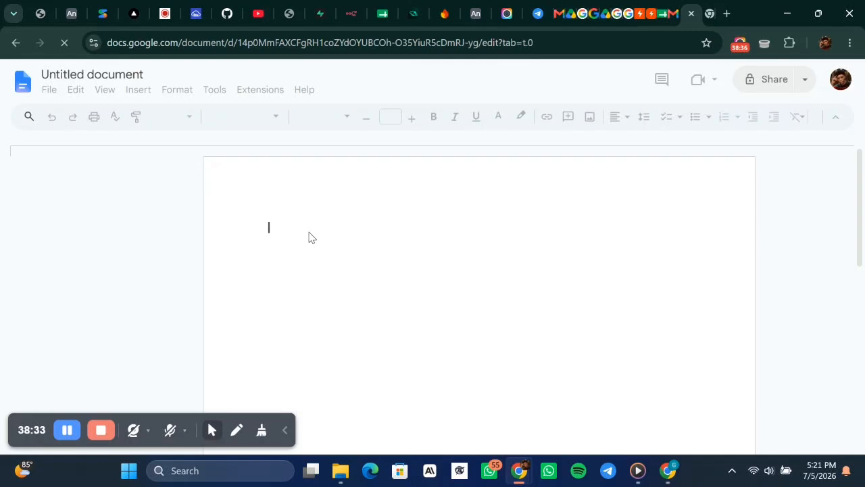
pyautogui.click(119, 74)
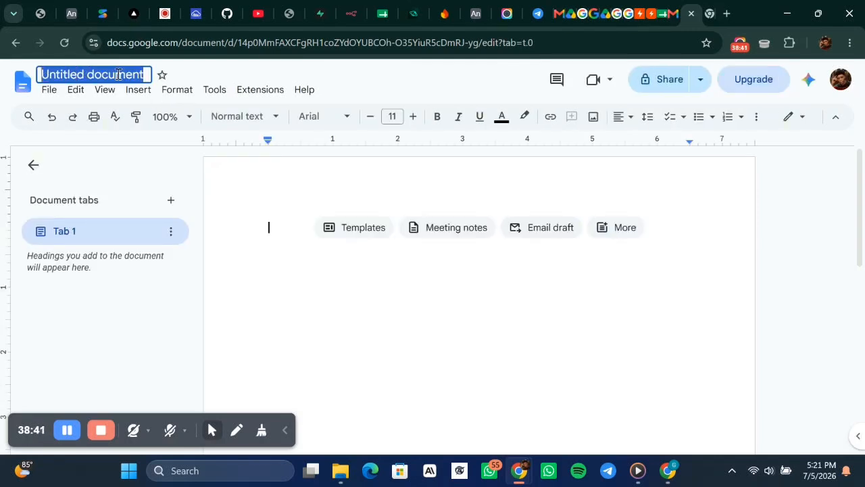
pyautogui.write('TUTO')
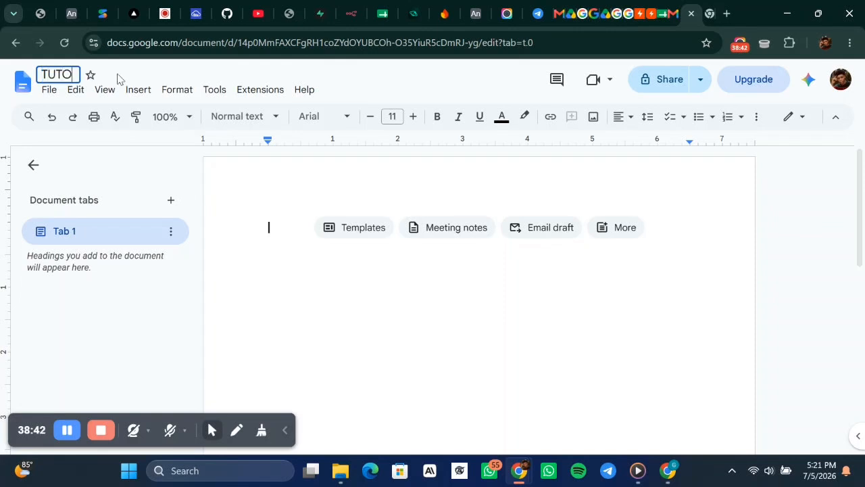
pyautogui.write('RIAL')
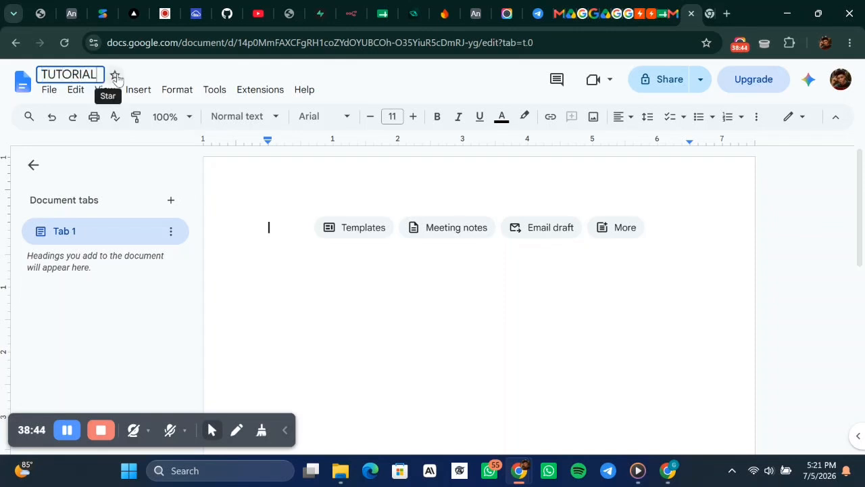
pyautogui.write(' KNO')
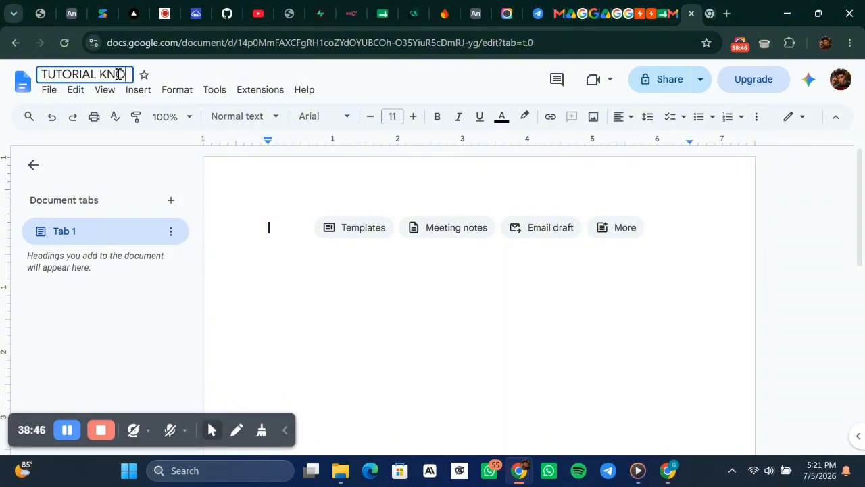
pyautogui.write('WLEGE')
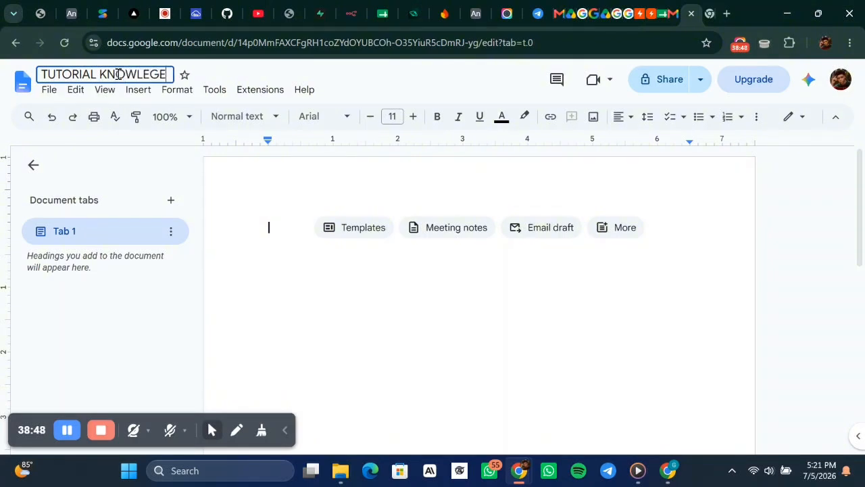
pyautogui.press('BackSpace')
pyautogui.press('BackSpace')
pyautogui.press('BackSpace')
pyautogui.write('DGE BAS')
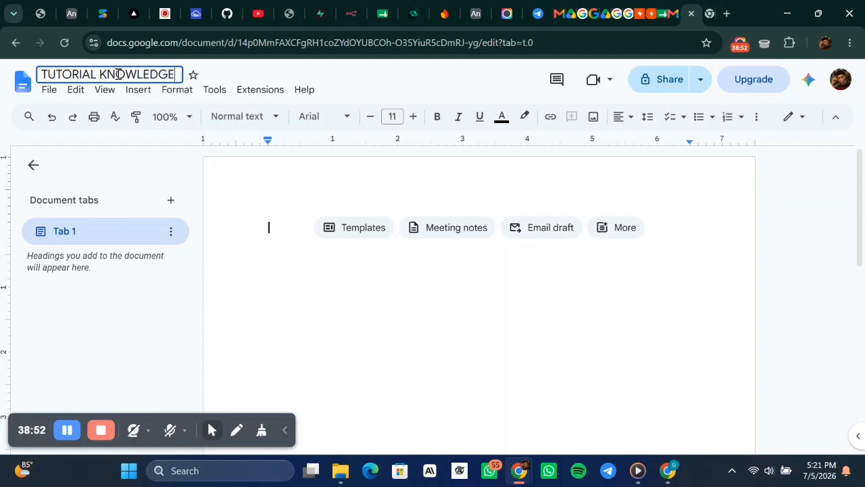
pyautogui.write('E')
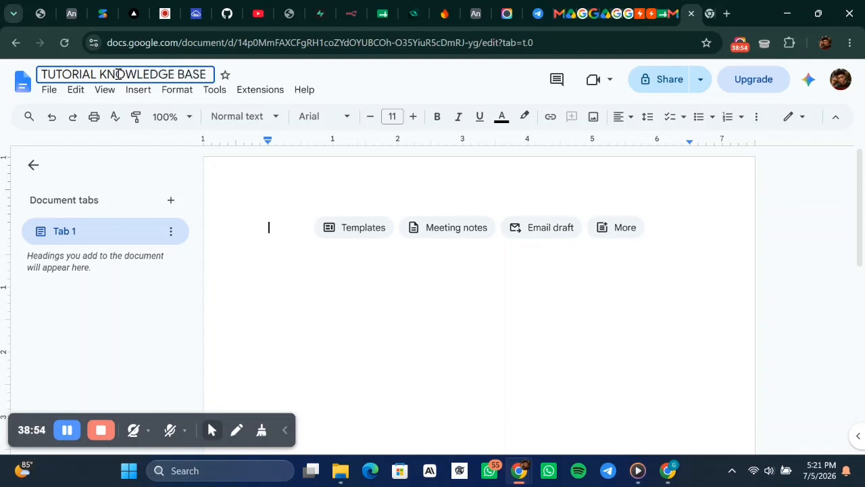
pyautogui.click(378, 90)
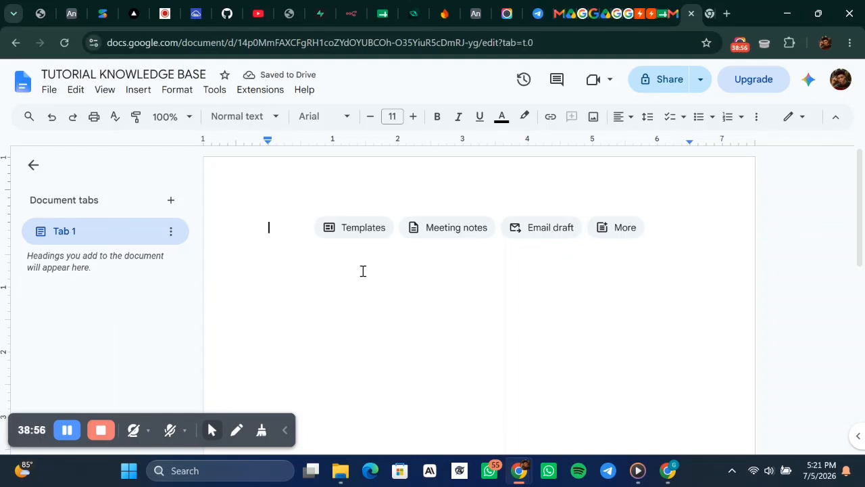
# Paste the ARIS AUTOMATION TECHNOLOGIES master knowledge base text from the clipboard history into the document and review its sections
pyautogui.click(279, 235)
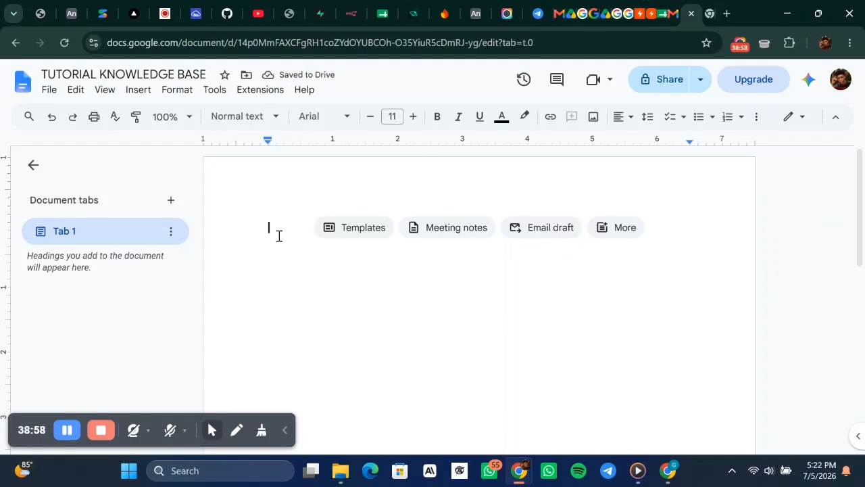
pyautogui.press('super+v')
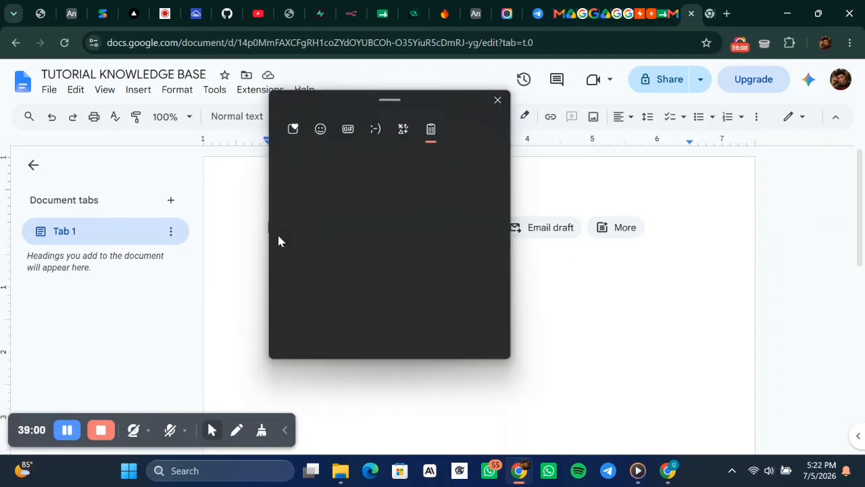
pyautogui.scroll(-3, 353, 260)
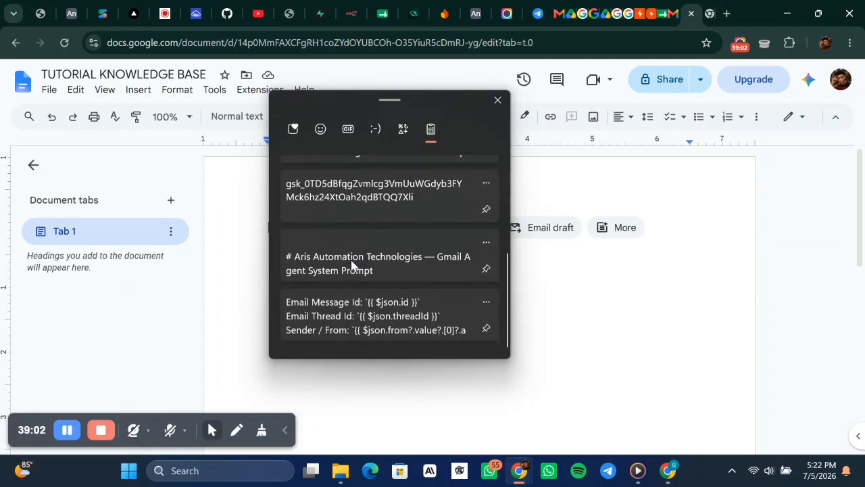
pyautogui.scroll(1, 351, 263)
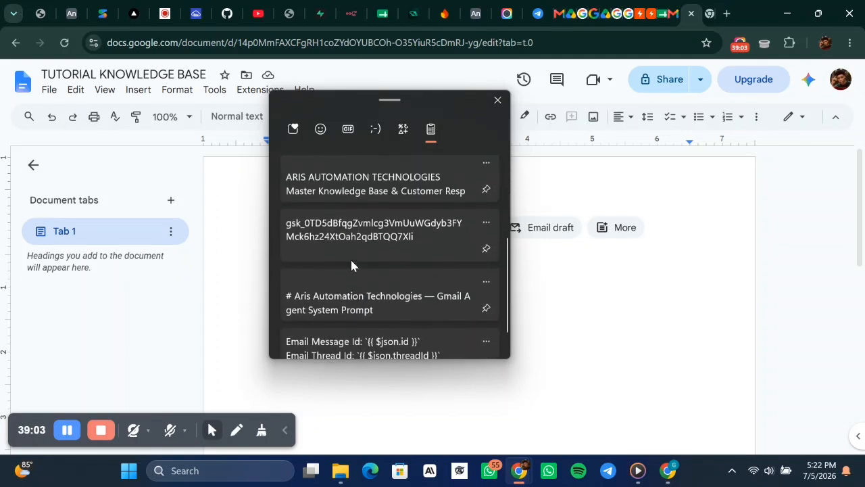
pyautogui.click(368, 188)
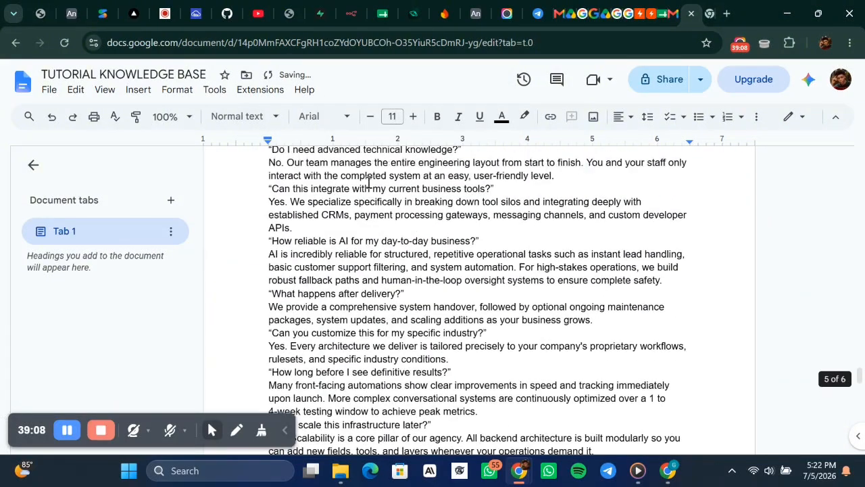
pyautogui.scroll(20, 369, 183)
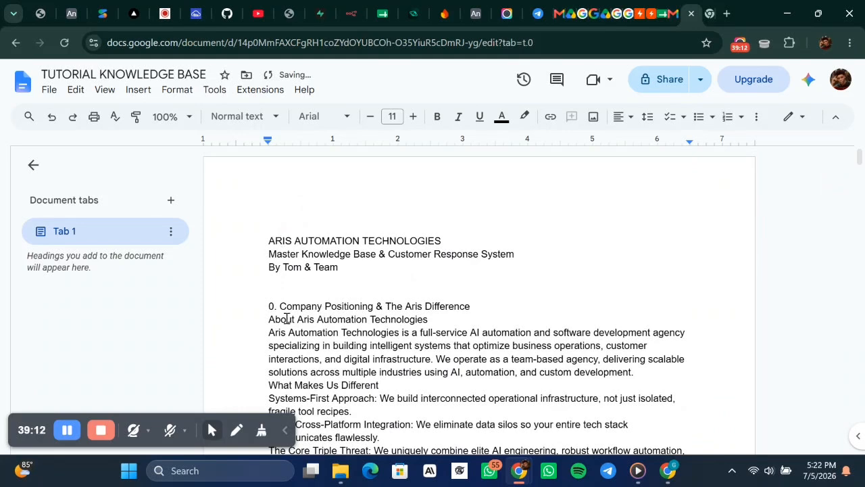
pyautogui.scroll(-1, 291, 317)
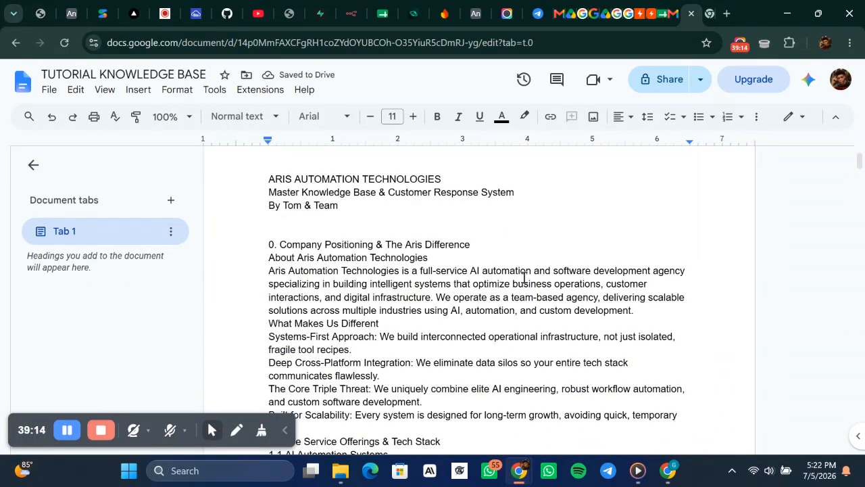
pyautogui.scroll(-1, 566, 296)
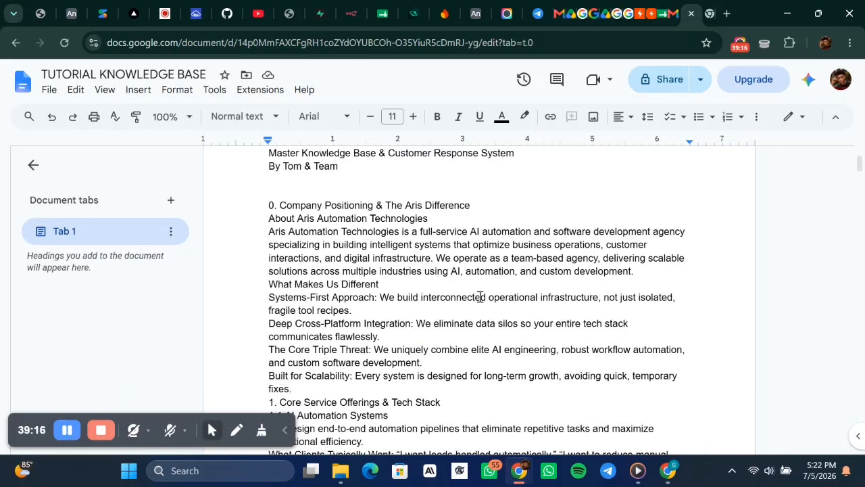
pyautogui.scroll(-2, 505, 304)
pyautogui.scroll(-15, 506, 304)
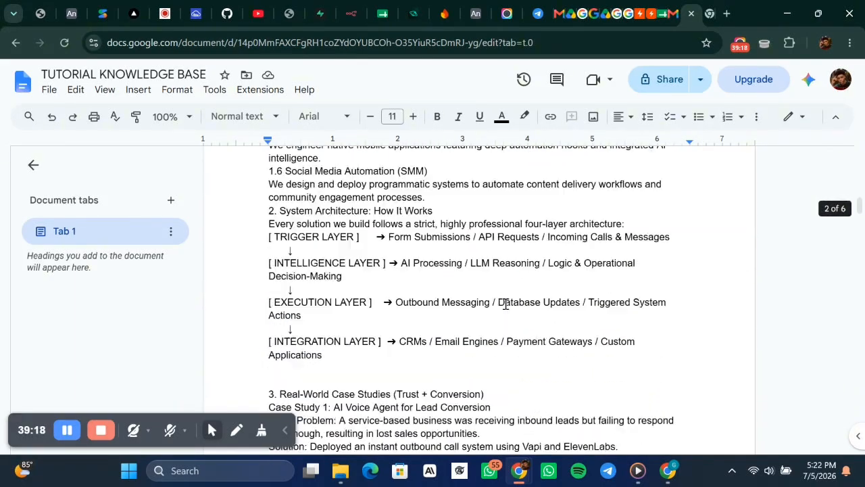
pyautogui.scroll(20, 505, 304)
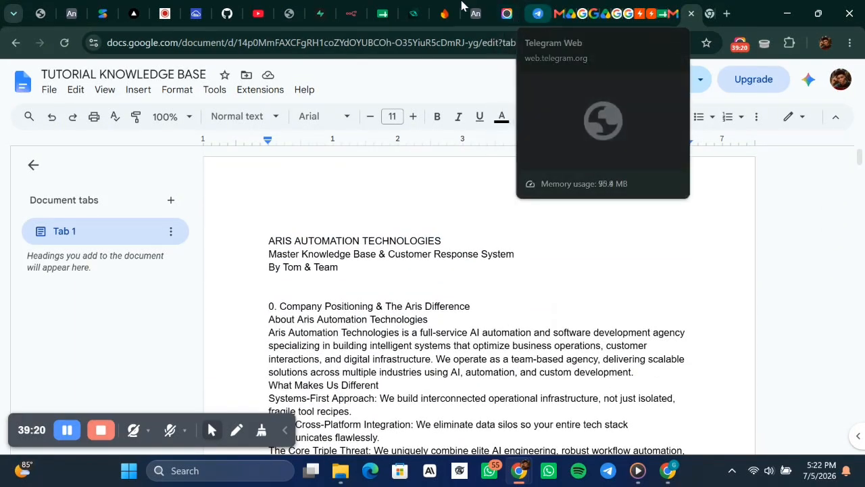
# Switch back to n8n, keep get_knowledge_base on Set Automatically with operation Get, and close its settings
pyautogui.click(351, 15)
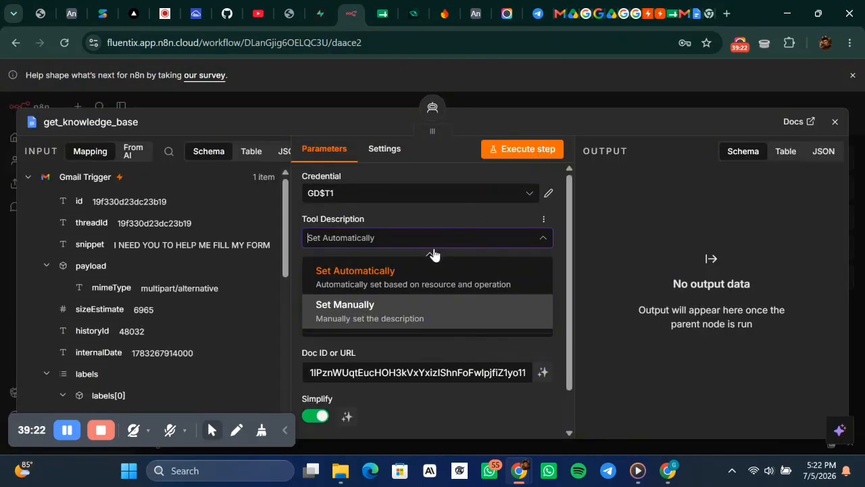
pyautogui.click(412, 269)
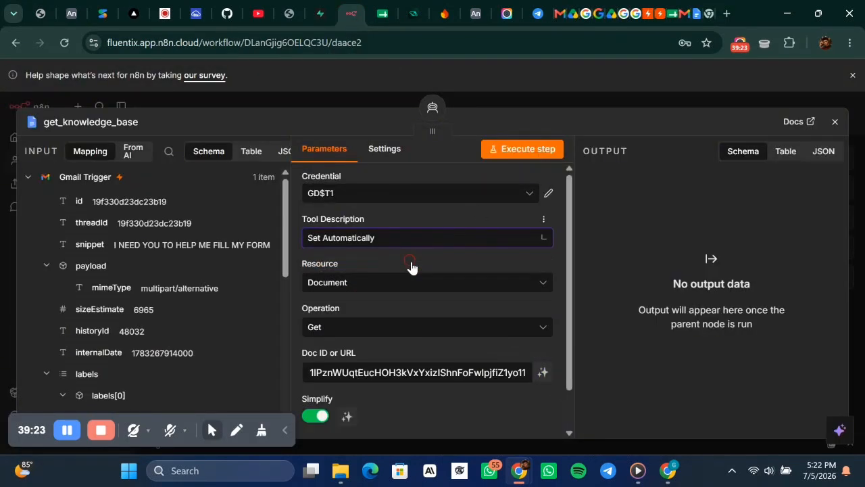
pyautogui.click(402, 330)
pyautogui.click(352, 384)
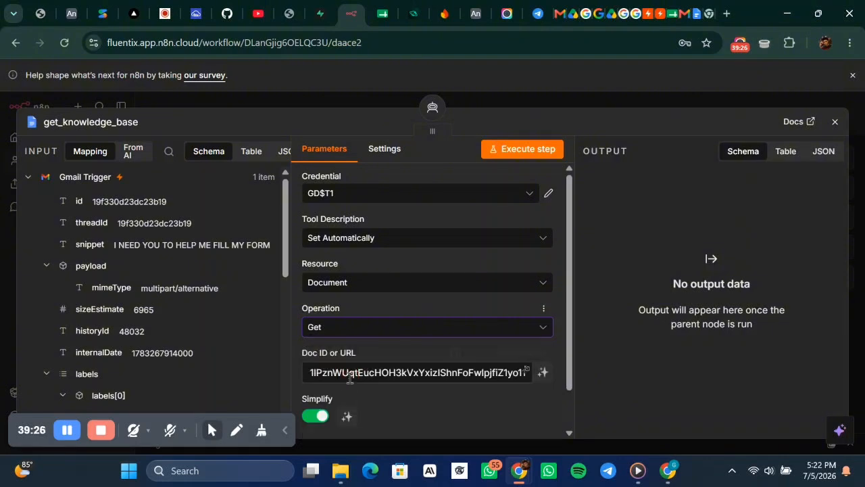
pyautogui.scroll(-1, 350, 373)
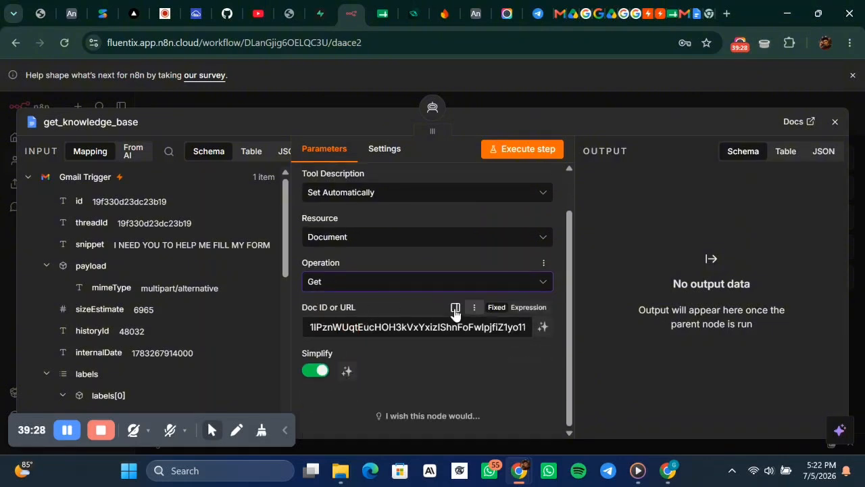
pyautogui.click(592, 105)
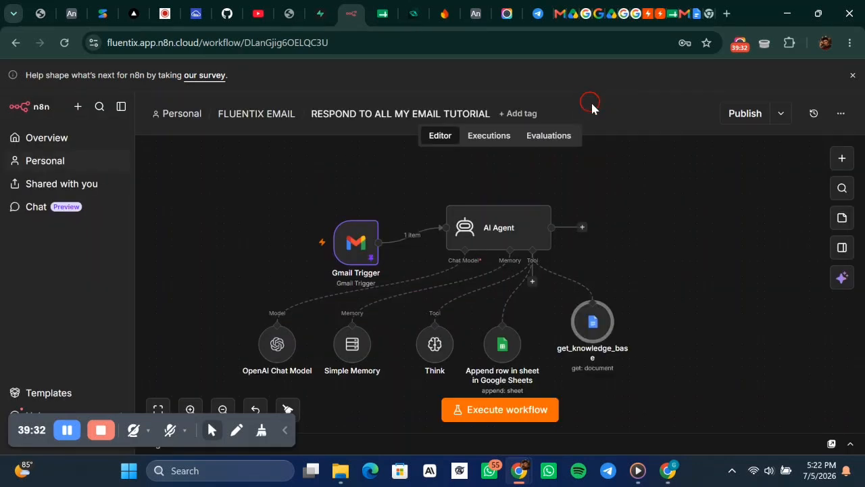
# Start adding a node after the AI Agent, search for MAIL and open the Gmail actions
pyautogui.click(532, 283)
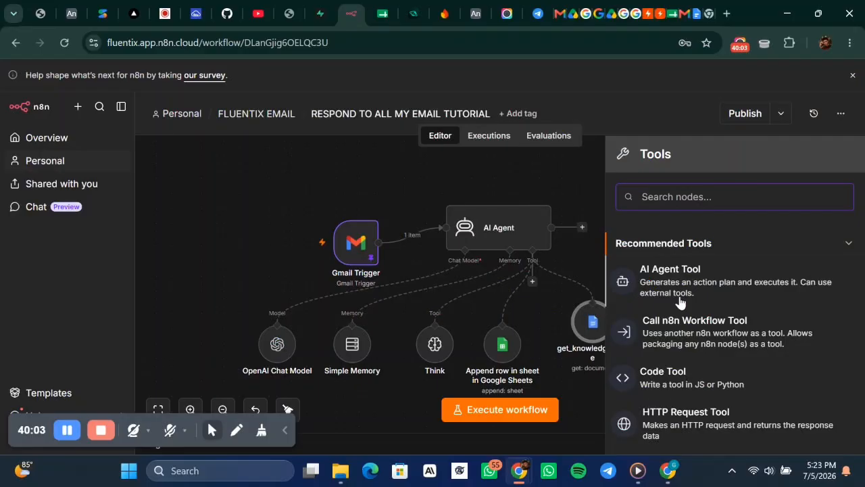
pyautogui.scroll(-1, 622, 293)
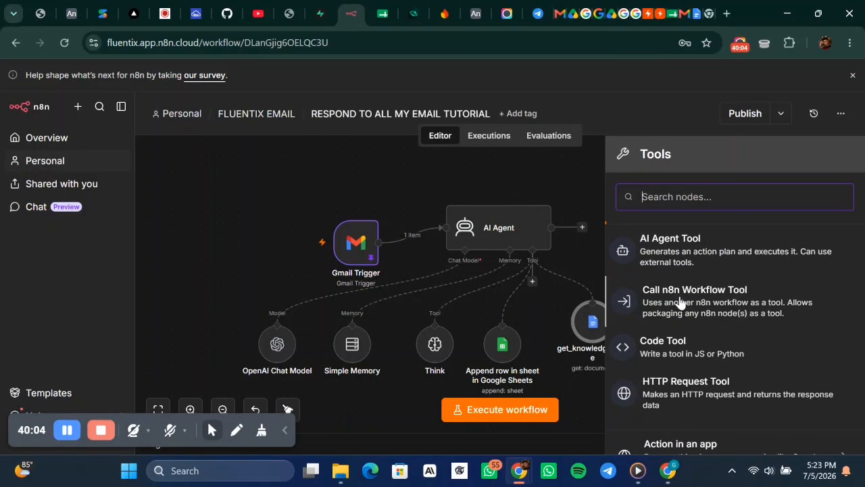
pyautogui.click(666, 195)
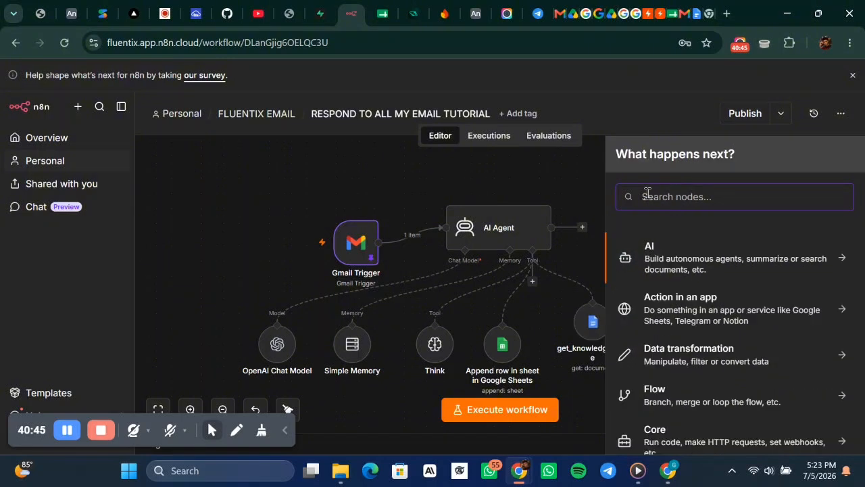
pyautogui.write('MA')
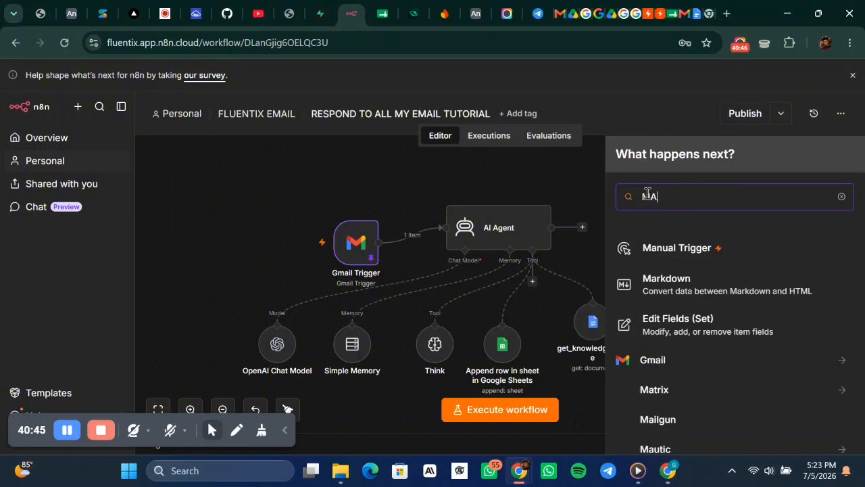
pyautogui.write('IL')
pyautogui.click(807, 249)
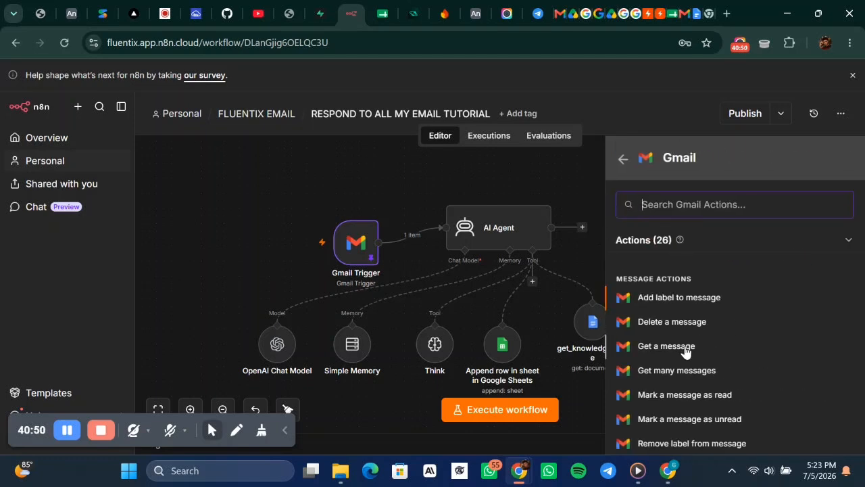
# Add the Reply to a message action from Gmail's thread actions after the AI Agent
pyautogui.scroll(-5, 702, 343)
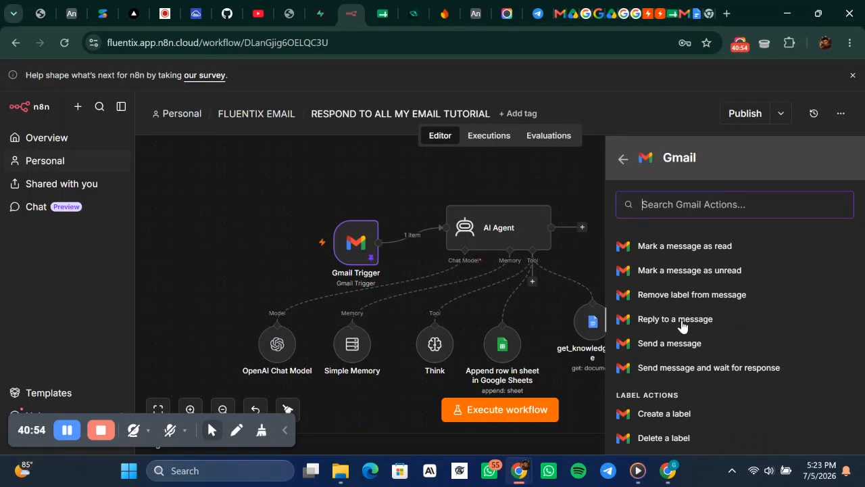
pyautogui.scroll(1, 674, 332)
pyautogui.scroll(-2, 673, 331)
pyautogui.scroll(-12, 671, 330)
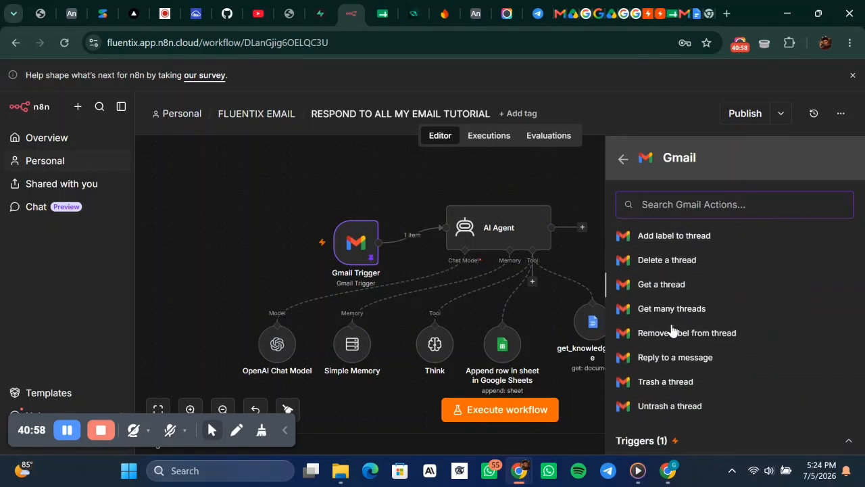
pyautogui.scroll(-1, 673, 329)
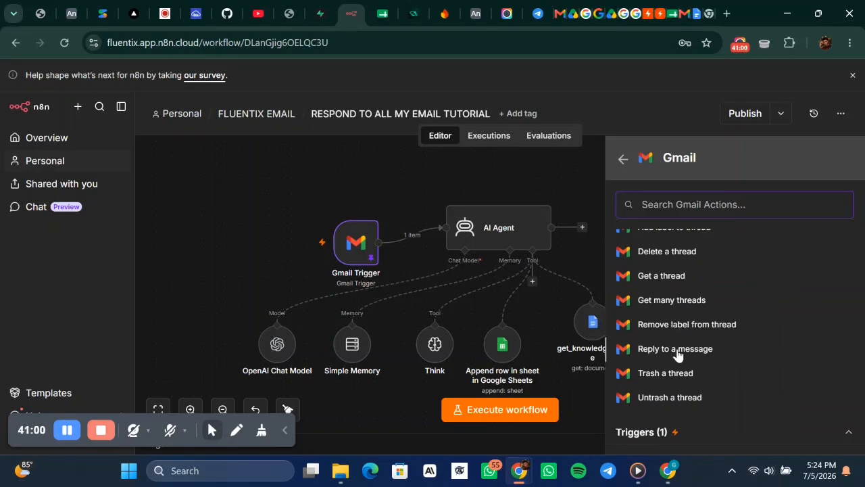
pyautogui.scroll(8, 673, 353)
pyautogui.scroll(4, 665, 353)
pyautogui.scroll(2, 665, 353)
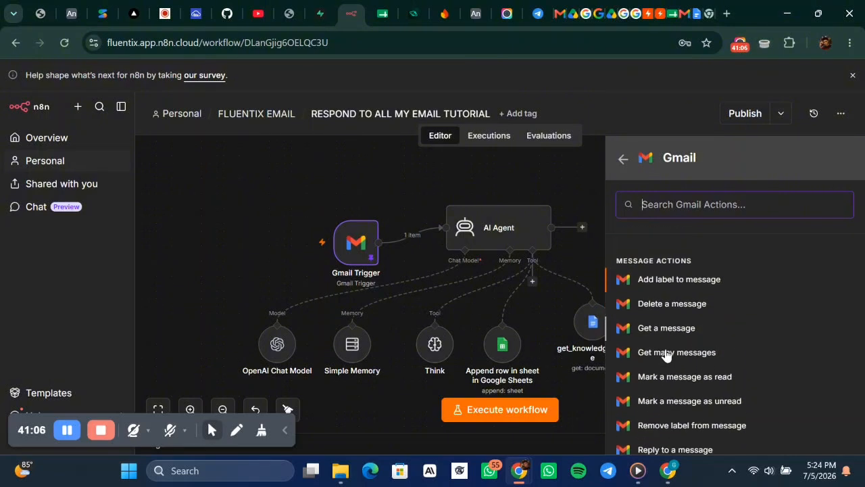
pyautogui.scroll(-1, 665, 355)
pyautogui.scroll(-4, 649, 347)
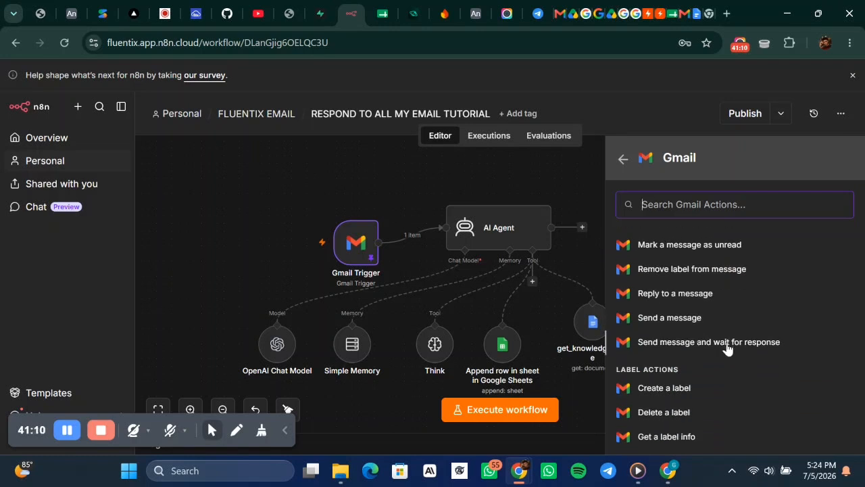
pyautogui.scroll(-2, 705, 353)
pyautogui.scroll(-10, 704, 352)
pyautogui.scroll(-1, 704, 351)
pyautogui.click(685, 348)
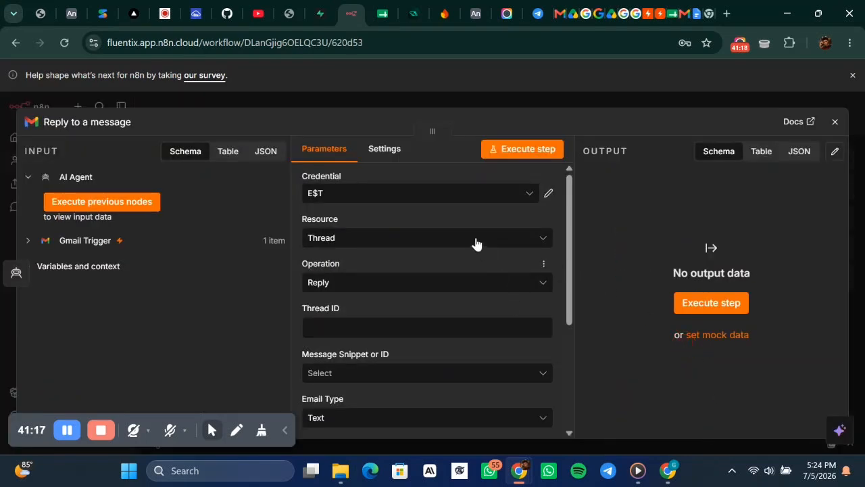
# Configure the Reply to a message node with credential E$T, resource Message and operation Reply
pyautogui.click(442, 201)
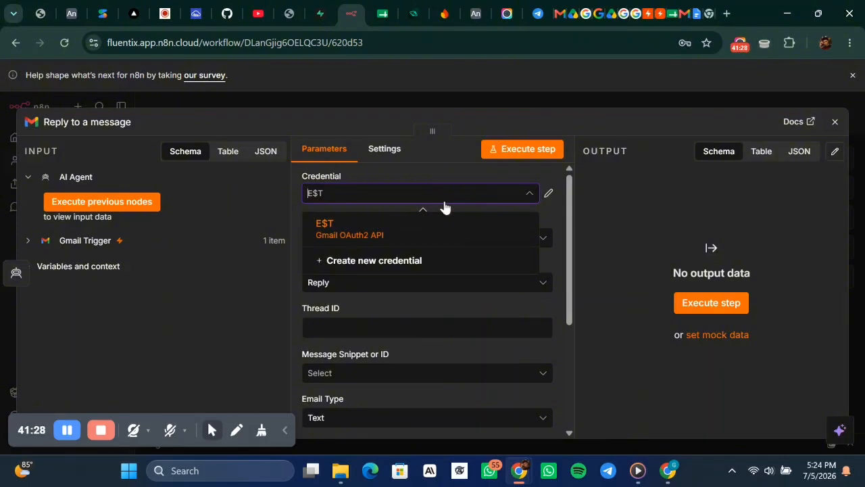
pyautogui.click(414, 225)
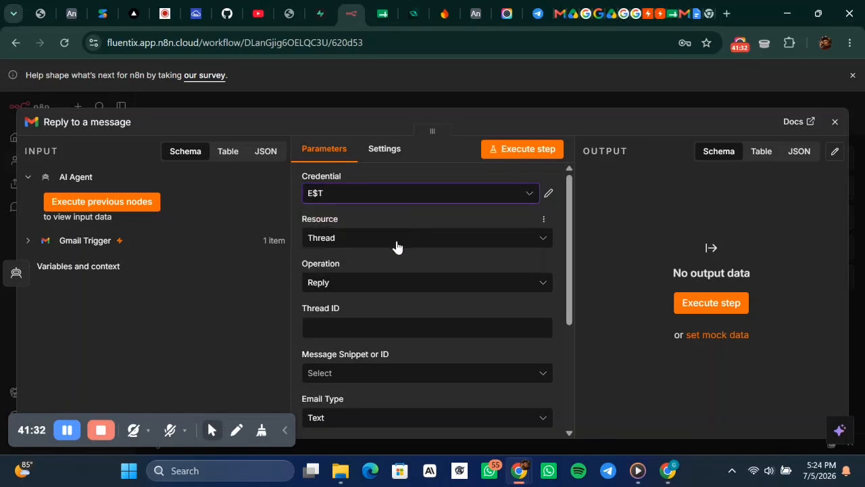
pyautogui.click(411, 246)
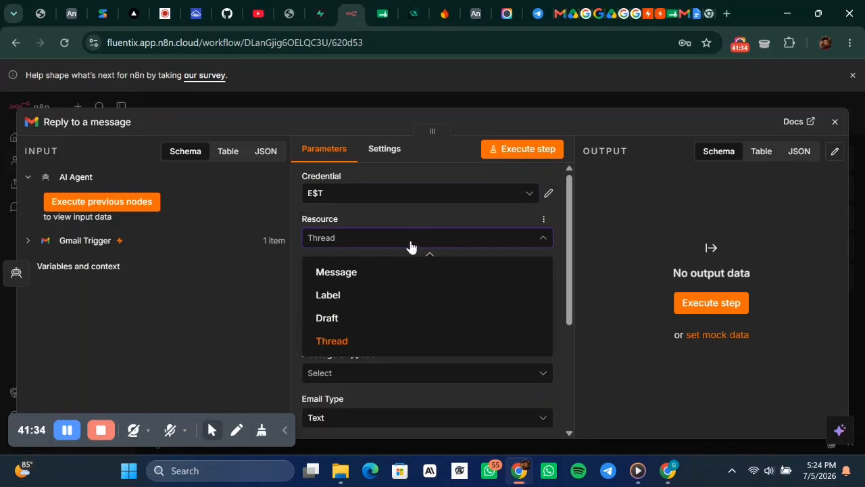
pyautogui.click(359, 281)
pyautogui.click(369, 282)
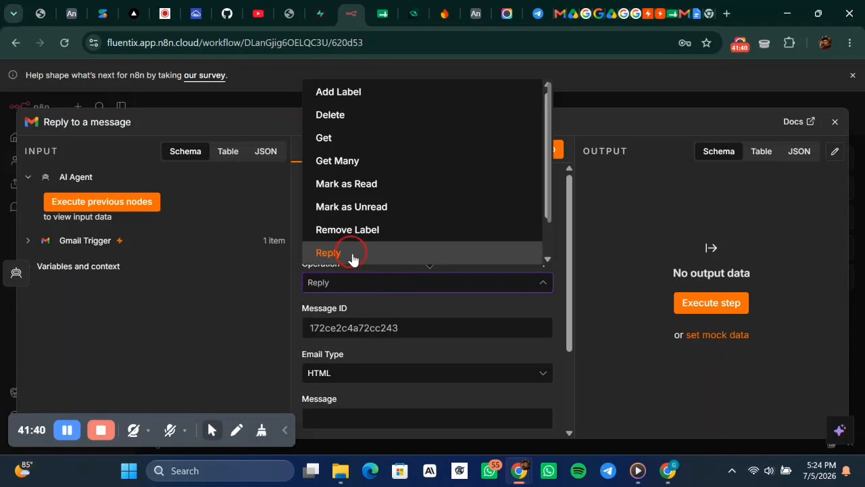
pyautogui.click(351, 253)
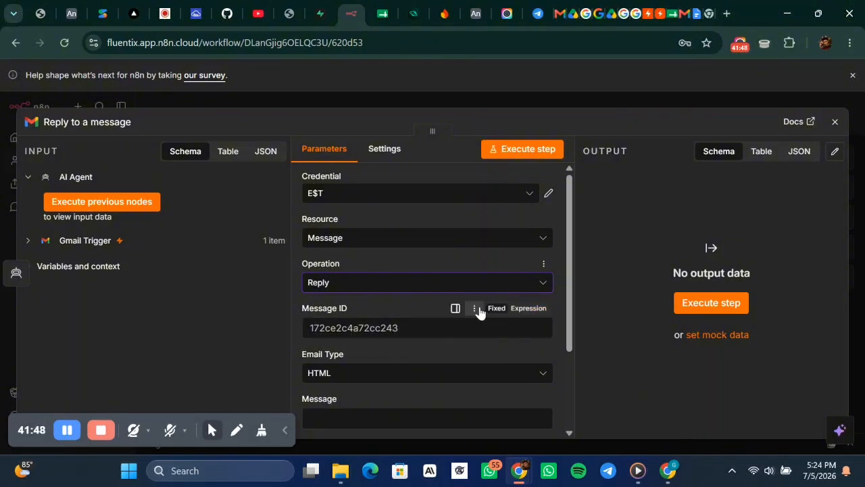
# Examine the reply node's Message ID, Email Type, Message and Options fields
pyautogui.click(474, 309)
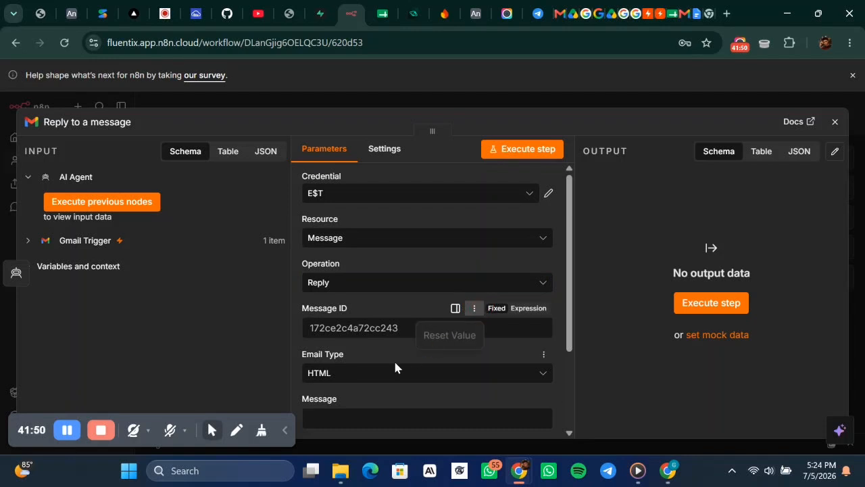
pyautogui.scroll(-3, 415, 367)
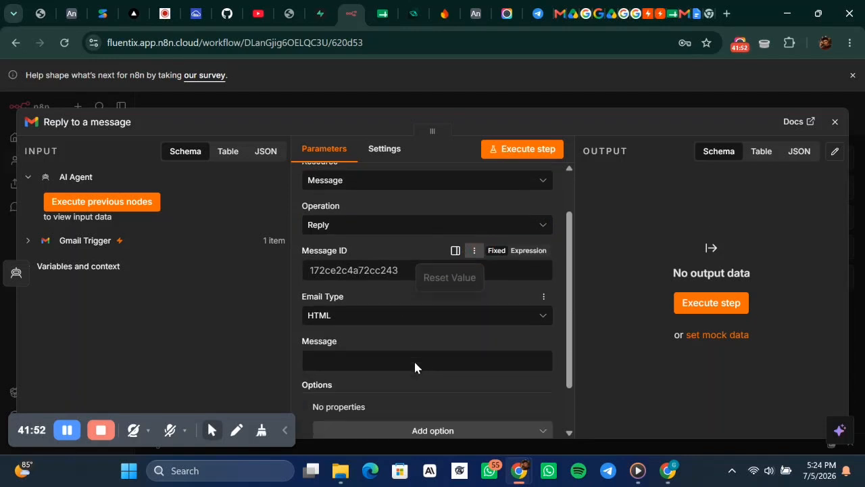
pyautogui.scroll(2, 415, 367)
pyautogui.scroll(1, 413, 359)
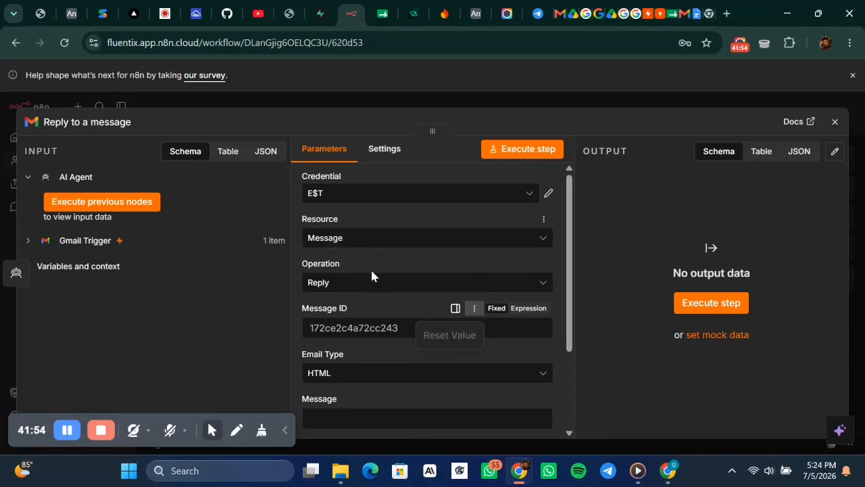
pyautogui.click(616, 336)
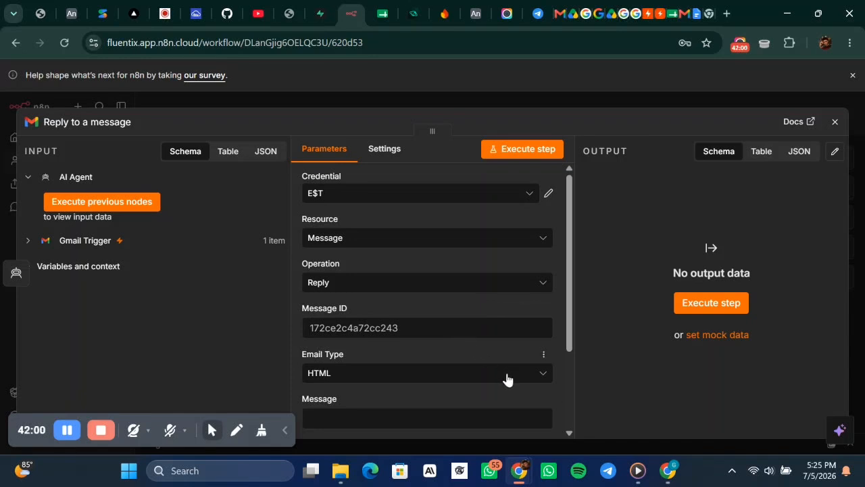
pyautogui.scroll(-2, 507, 377)
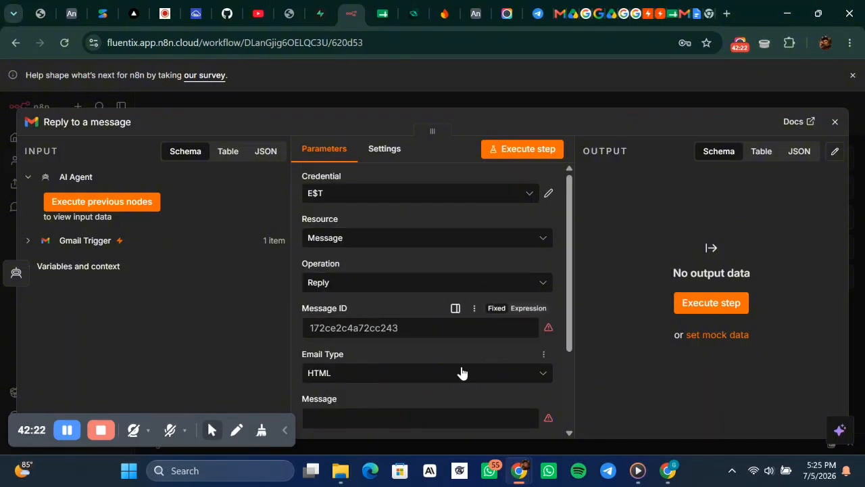
pyautogui.scroll(-2, 462, 371)
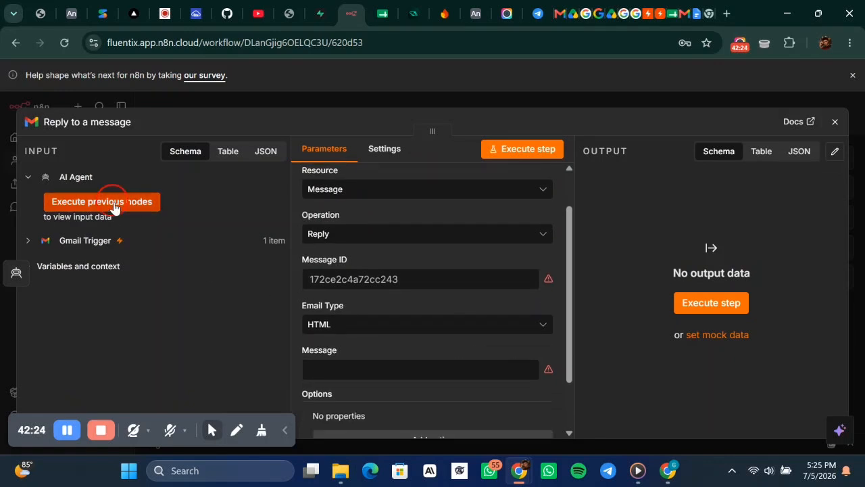
# Execute the previous nodes to produce input data for the reply node, and return to the workflow canvas
pyautogui.click(113, 202)
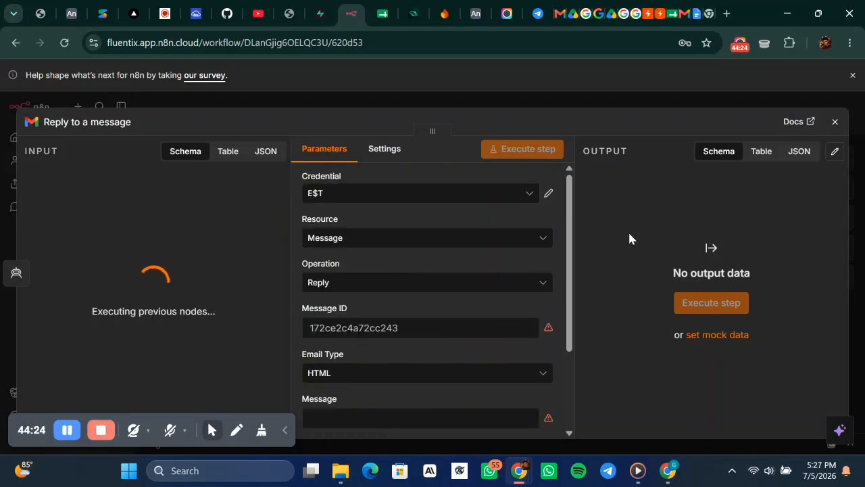
pyautogui.click(598, 101)
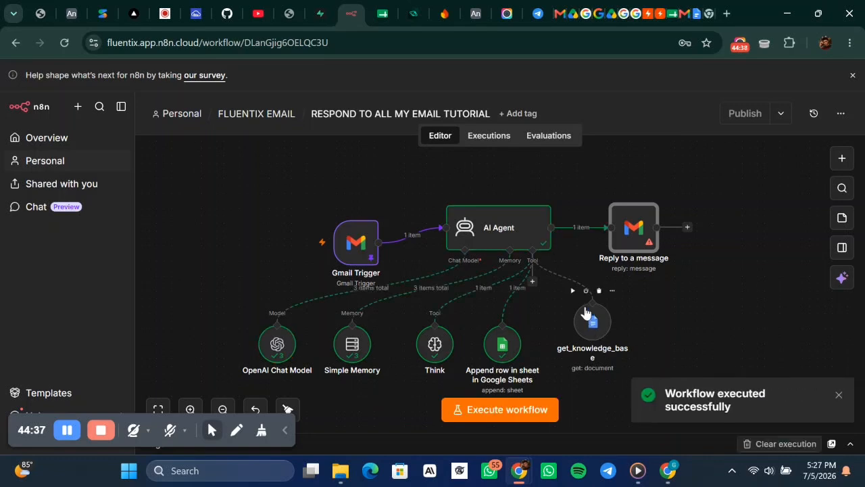
pyautogui.click(838, 398)
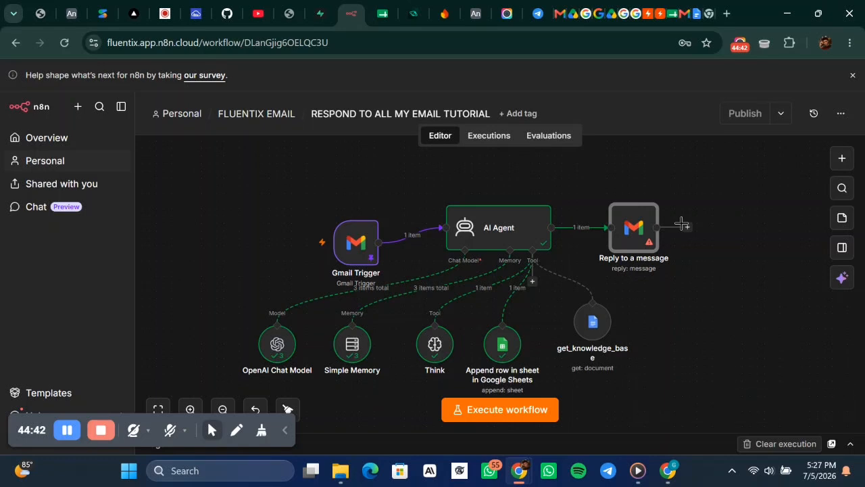
# Reopen Reply to a message, set Email Type to Text and map the AI Agent's output into Message as {{ $json.output }}
pyautogui.doubleClick(623, 236)
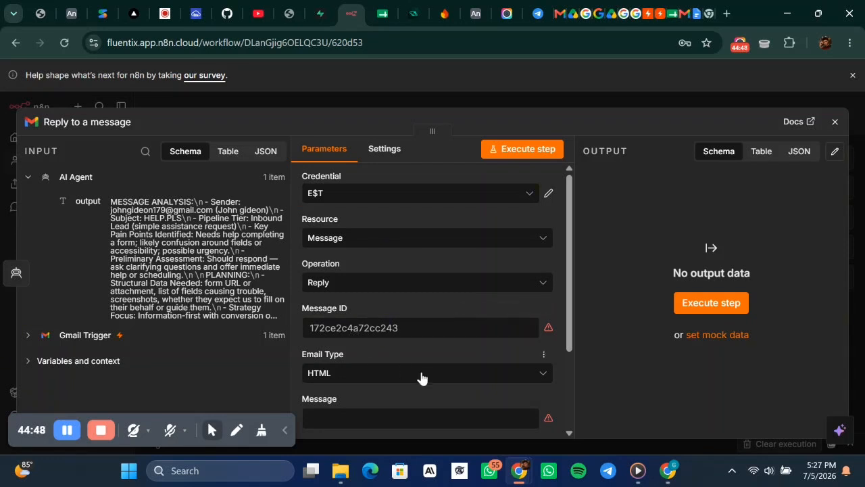
pyautogui.scroll(-3, 420, 373)
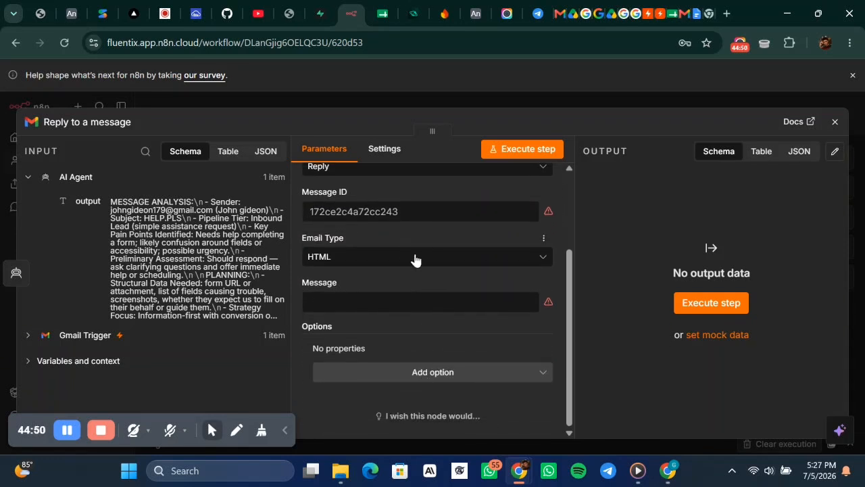
pyautogui.click(415, 261)
pyautogui.click(358, 284)
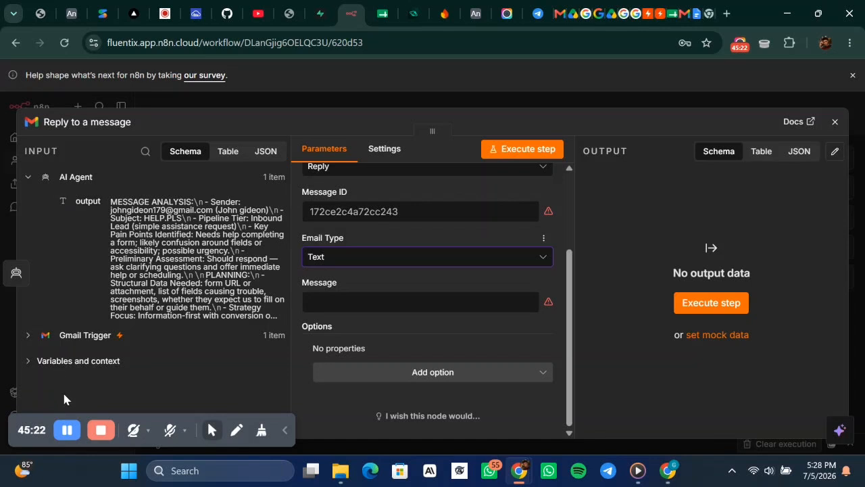
pyautogui.click(68, 432)
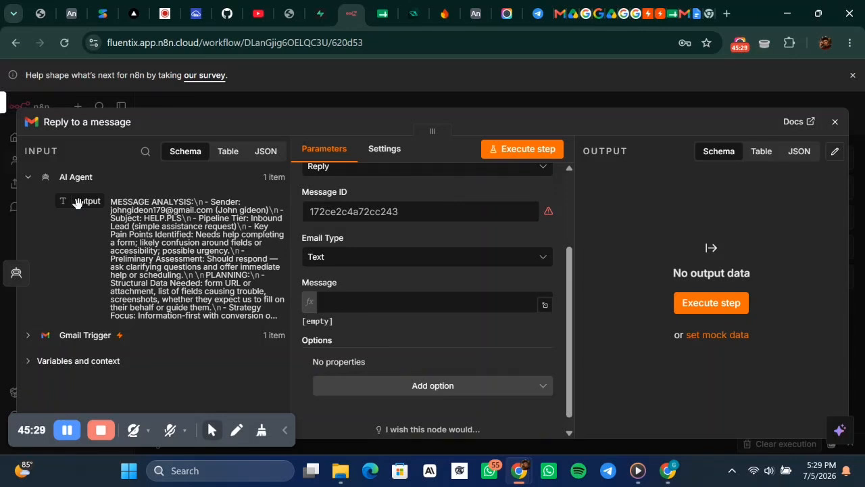
pyautogui.moveTo(77, 203); pyautogui.dragTo(327, 300)
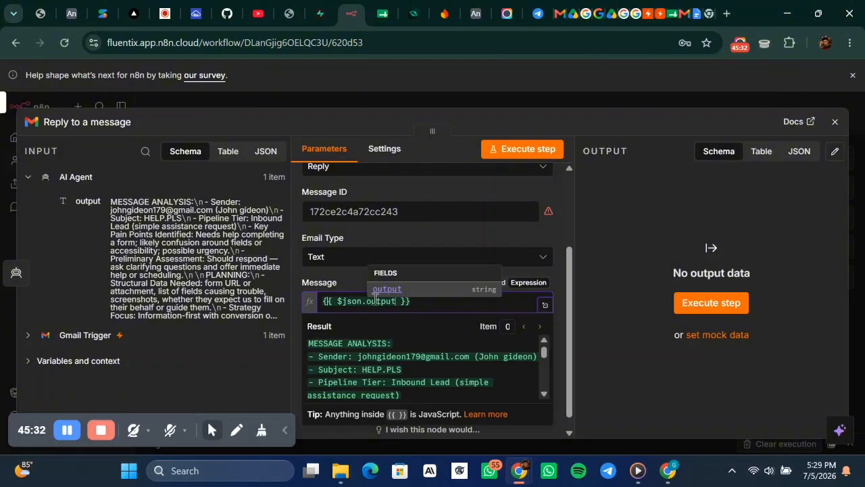
# Map the Gmail Trigger's id into the reply node's Message ID as {{ $('Gmail Trigger').item.json.id }}
pyautogui.click(615, 269)
pyautogui.moveTo(552, 209)
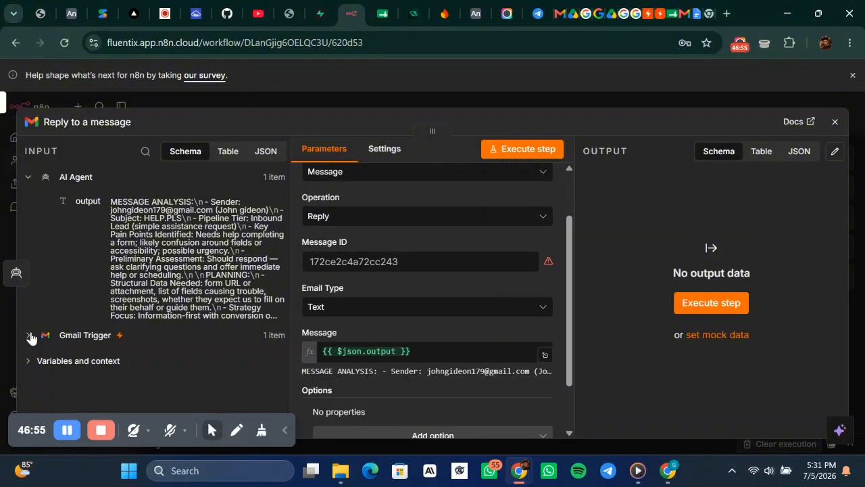
pyautogui.click(27, 336)
pyautogui.scroll(-3, 82, 291)
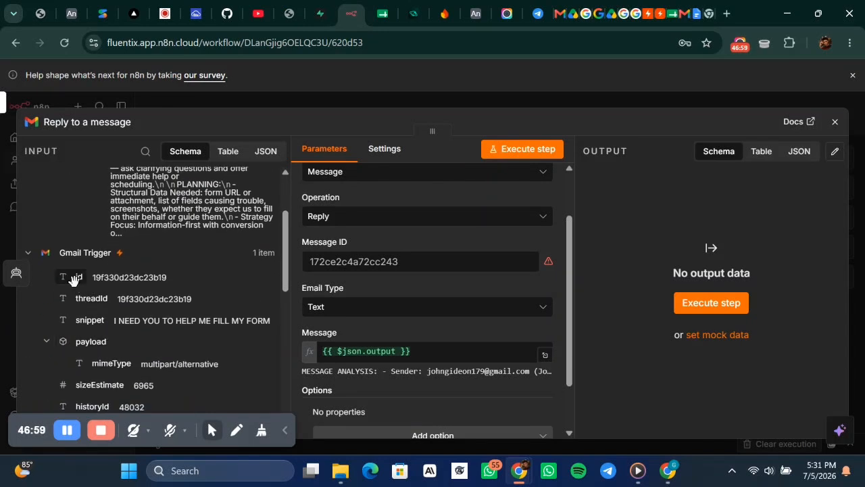
pyautogui.moveTo(73, 280); pyautogui.dragTo(323, 265)
pyautogui.click(592, 299)
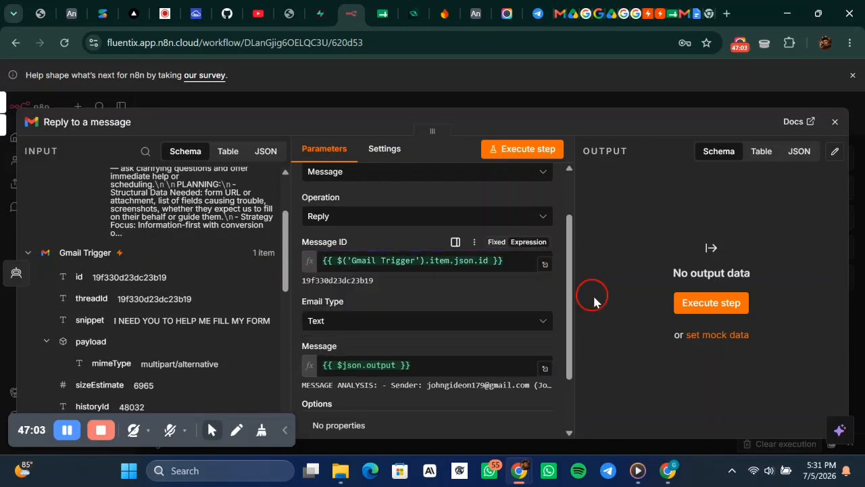
# Review the reply node's Credential, Resource, Operation, Message ID, Email Type, Message and Options settings
pyautogui.scroll(1, 485, 297)
pyautogui.scroll(-1, 485, 298)
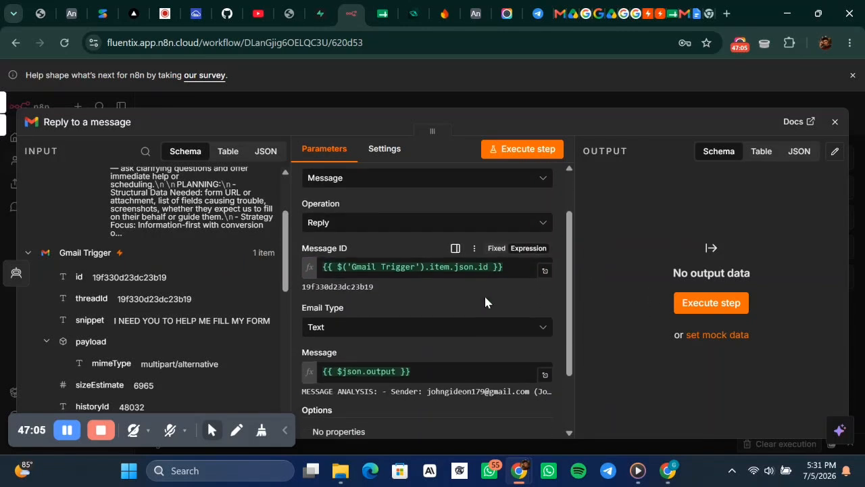
pyautogui.click(357, 223)
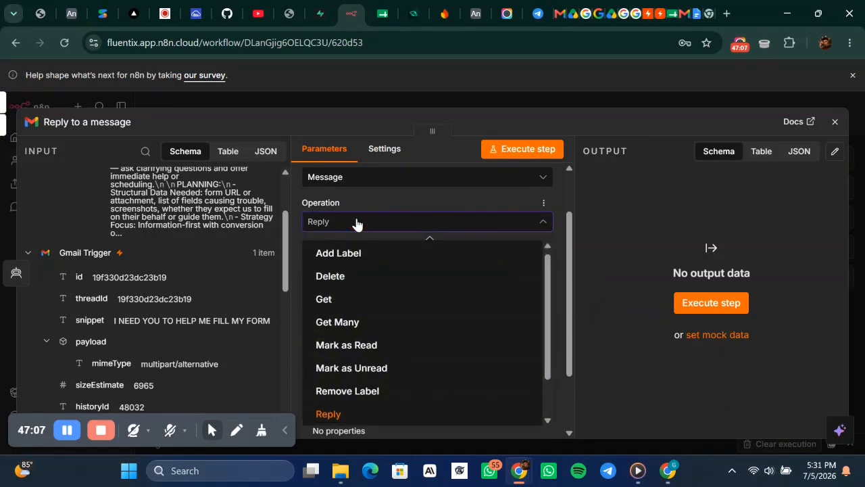
pyautogui.click(357, 223)
pyautogui.scroll(-2, 424, 365)
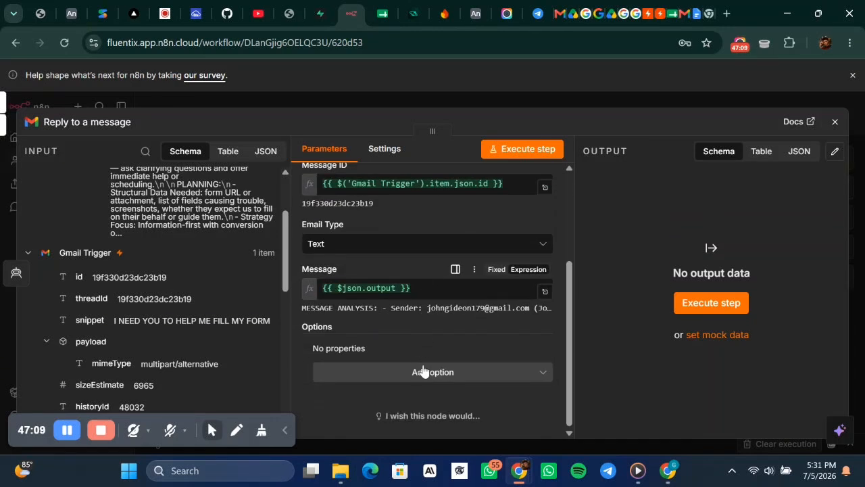
pyautogui.scroll(2, 423, 365)
pyautogui.scroll(-2, 424, 370)
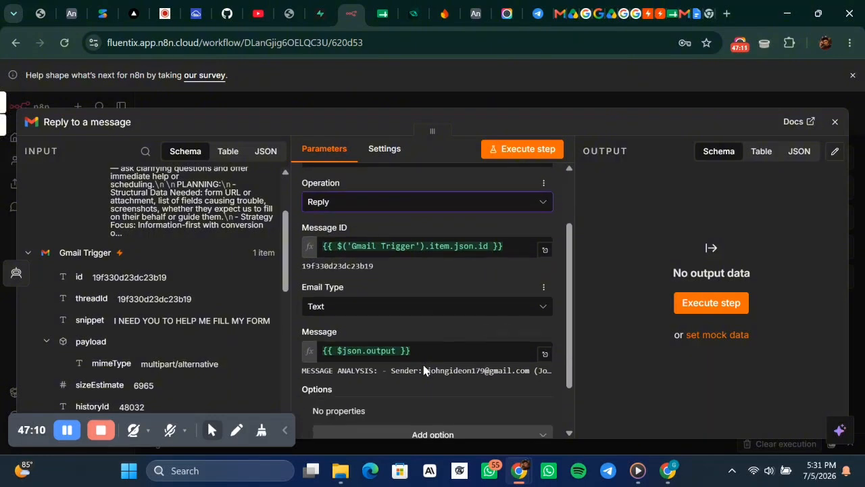
pyautogui.scroll(-1, 424, 370)
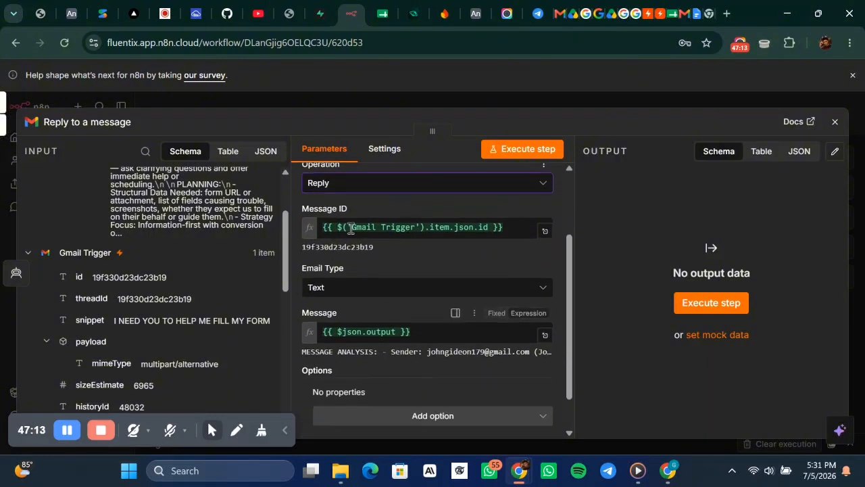
pyautogui.scroll(2, 350, 281)
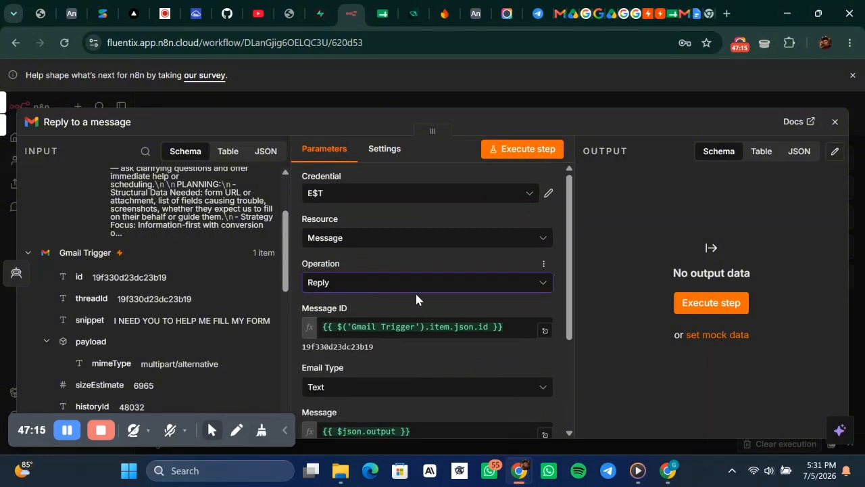
pyautogui.scroll(-1, 415, 291)
pyautogui.scroll(-2, 369, 315)
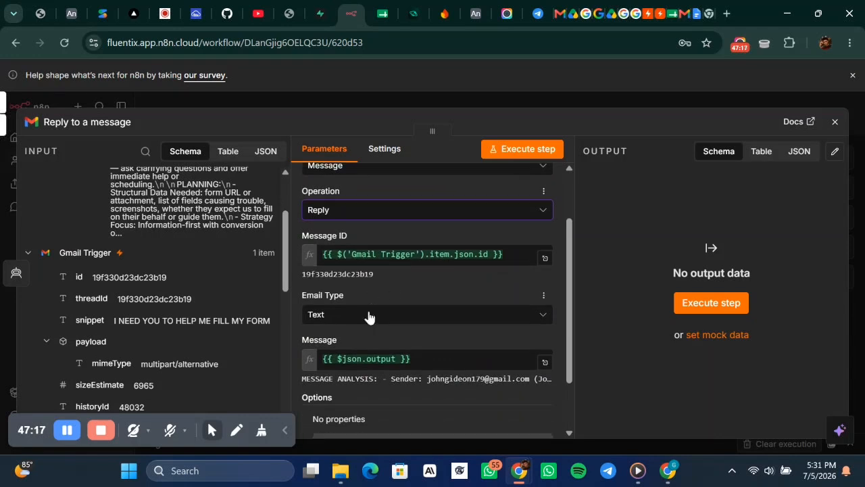
pyautogui.scroll(-1, 370, 315)
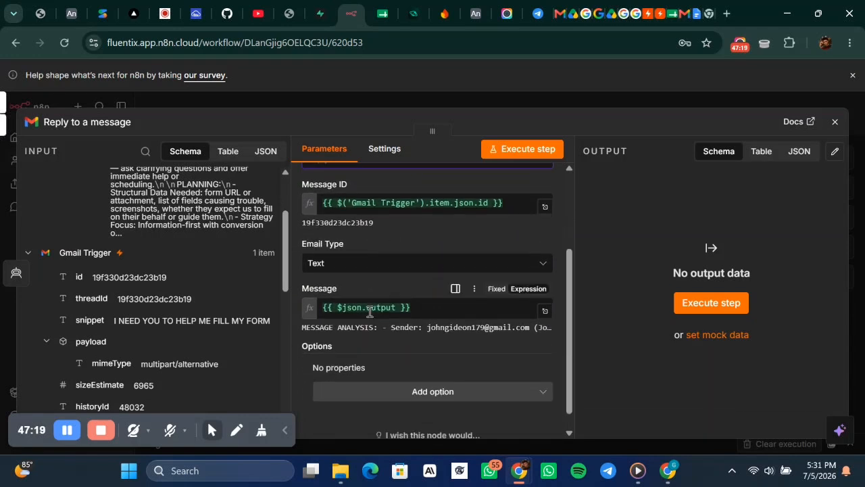
pyautogui.scroll(-1, 415, 307)
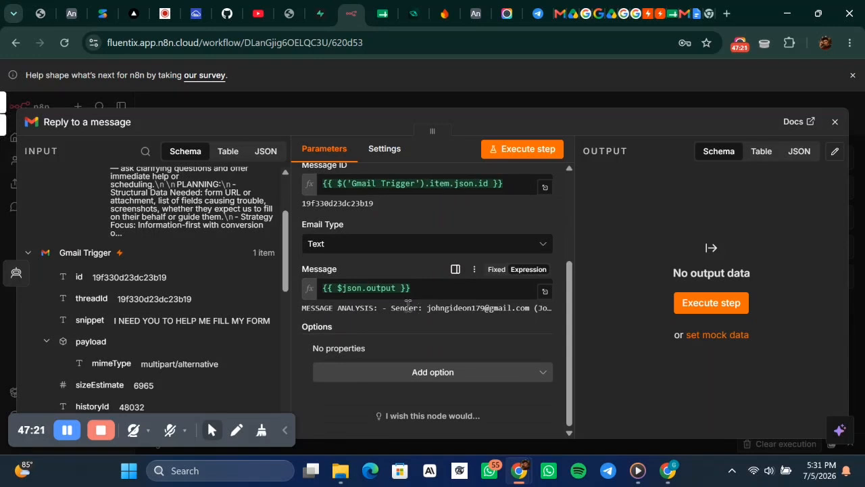
# Execute the Reply to a message node to send the reply, and return to the workflow canvas
pyautogui.click(503, 154)
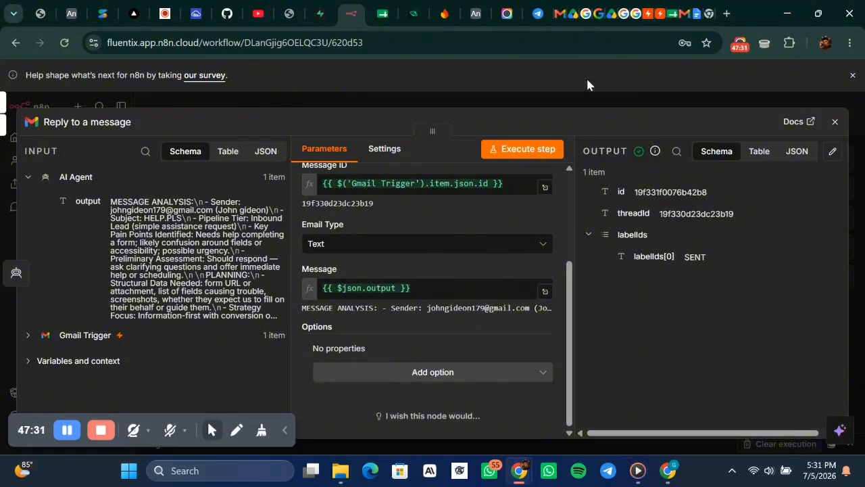
pyautogui.click(562, 101)
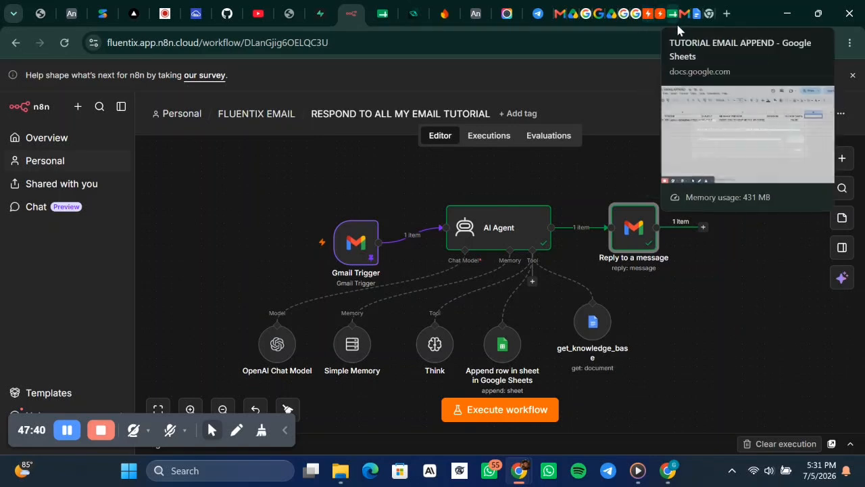
# Switch to Gmail, open the HELP.PLS thread in the inbox and read the reply from Aris Automation Technologies
pyautogui.moveTo(691, 18)
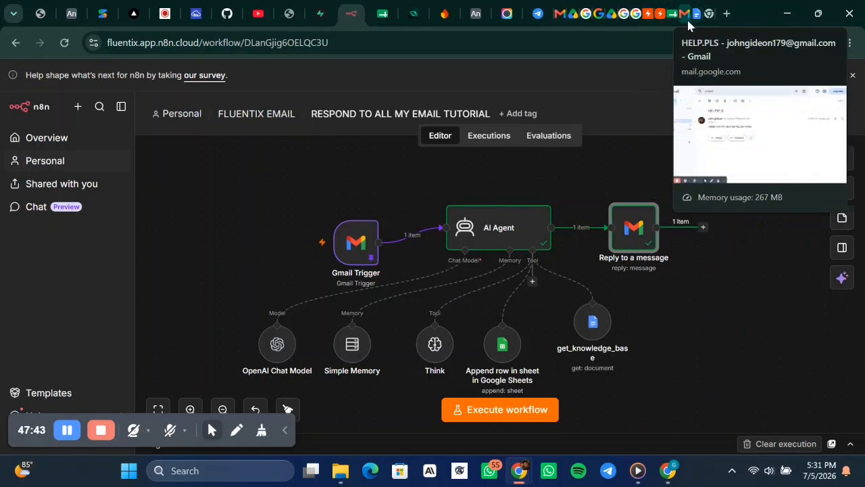
pyautogui.click(687, 19)
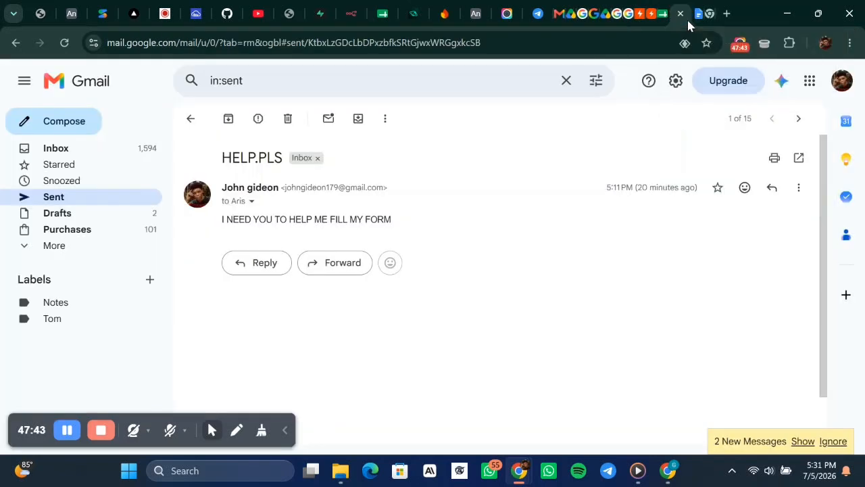
pyautogui.click(92, 153)
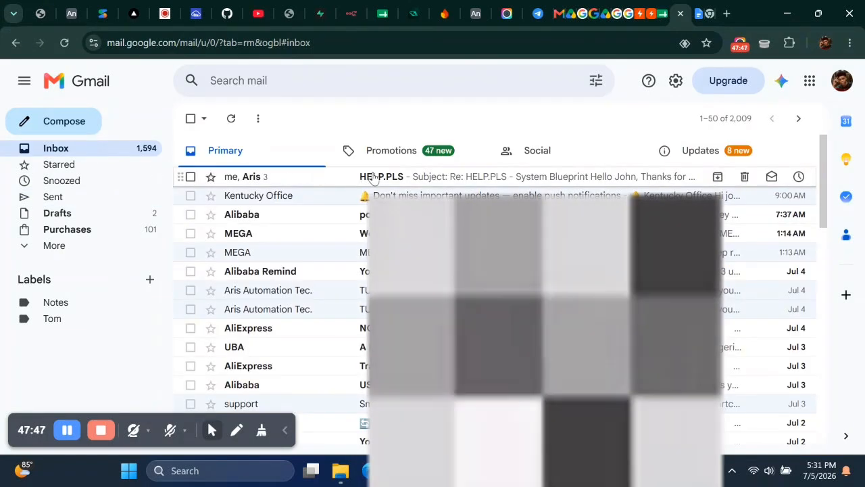
pyautogui.click(382, 177)
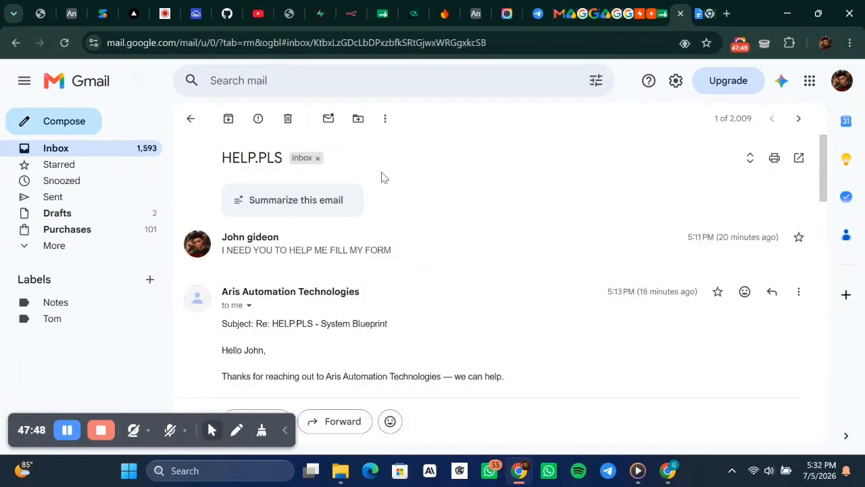
pyautogui.scroll(-1, 317, 284)
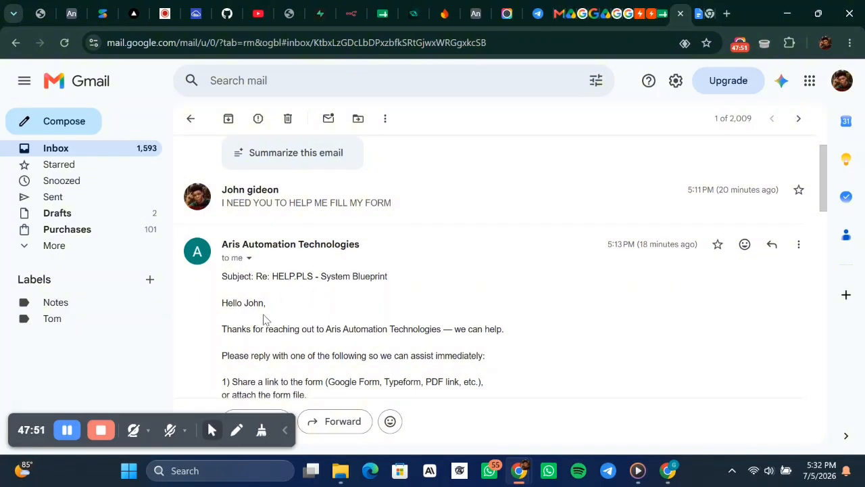
pyautogui.scroll(-2, 268, 316)
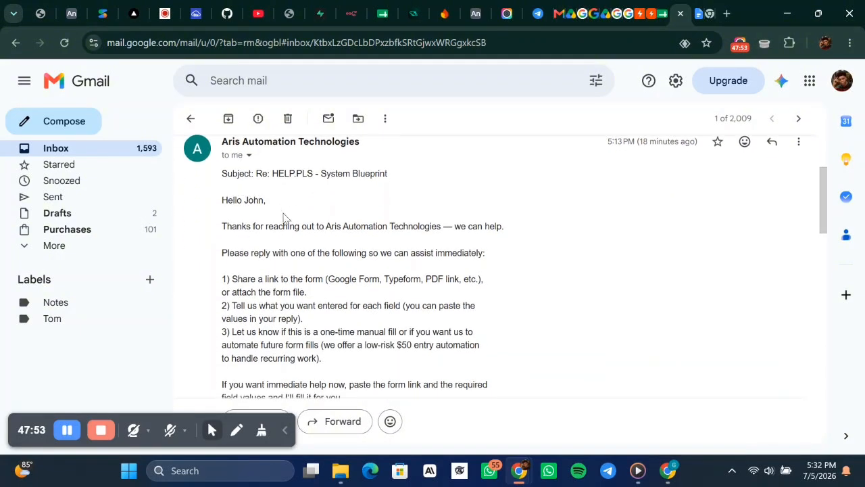
pyautogui.scroll(-1, 322, 238)
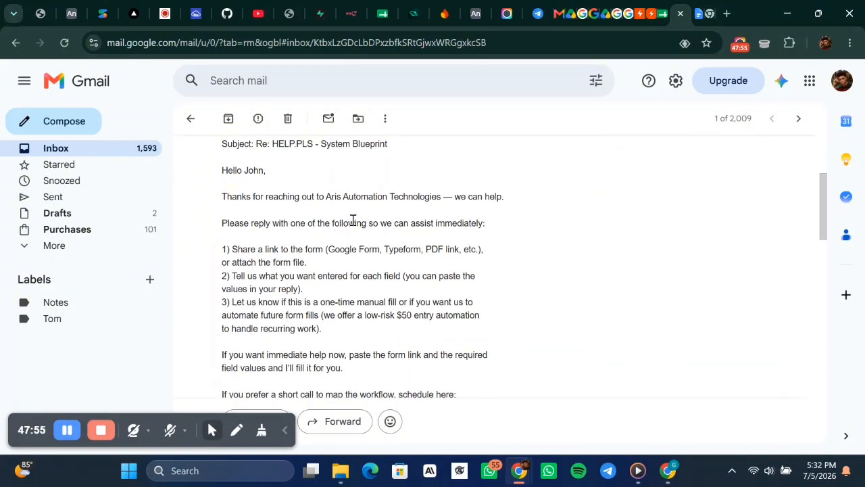
pyautogui.scroll(-1, 403, 219)
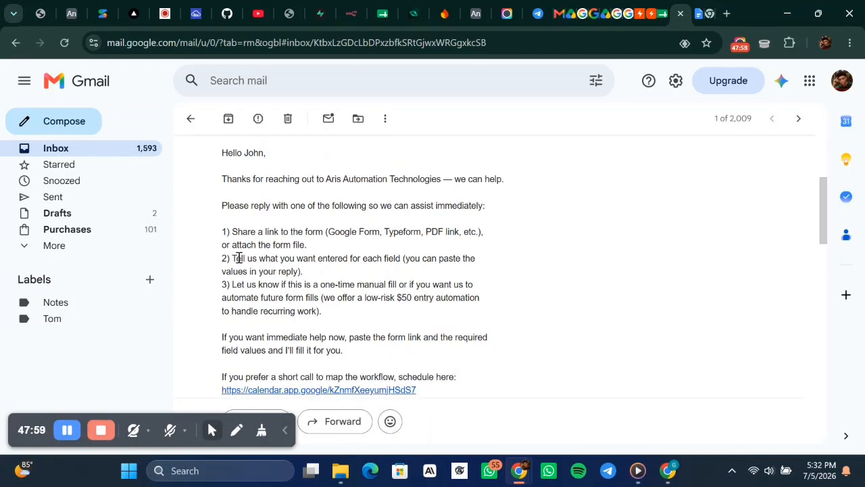
pyautogui.scroll(-1, 404, 255)
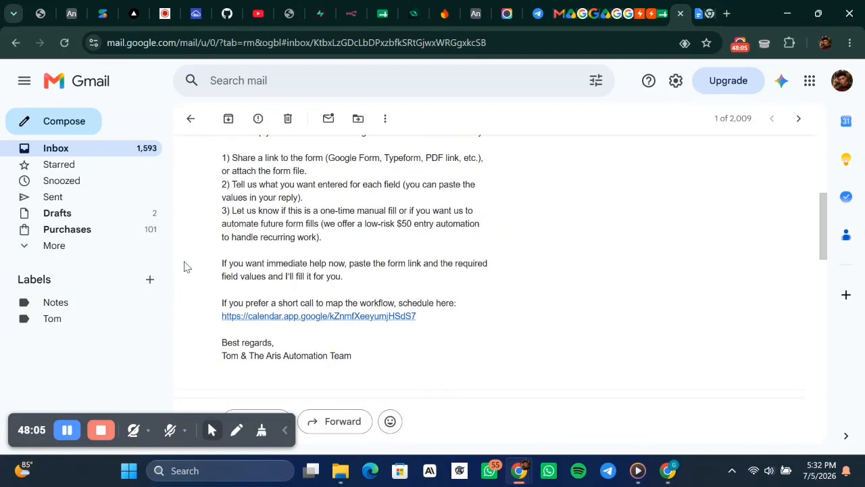
pyautogui.scroll(-1, 340, 247)
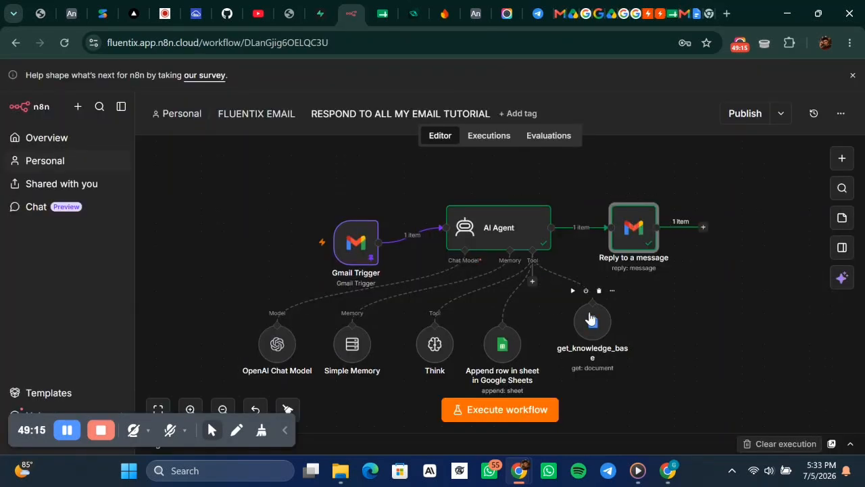
# Space out the get_knowledge_base and Append row in sheet tool nodes below the AI Agent
pyautogui.moveTo(589, 318); pyautogui.dragTo(605, 333)
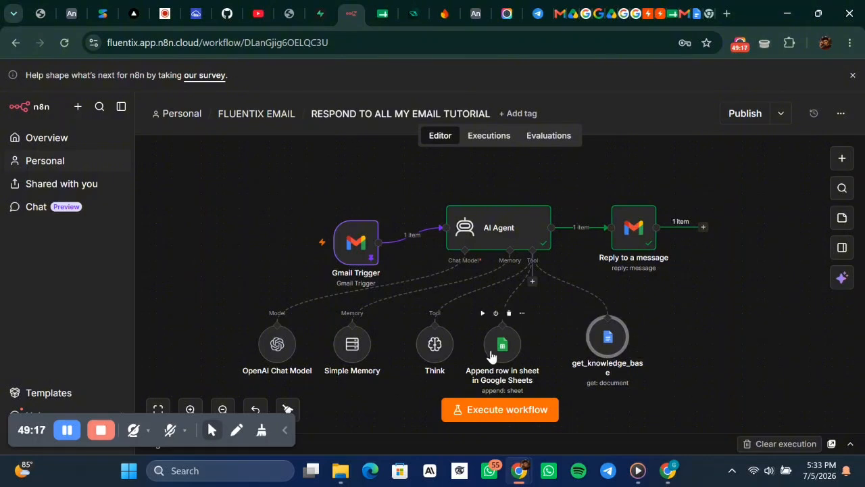
pyautogui.moveTo(494, 356); pyautogui.dragTo(509, 356)
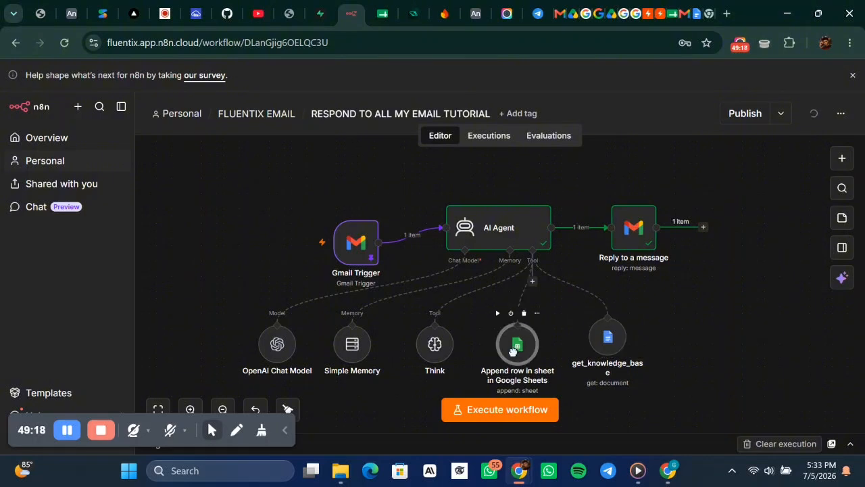
# Inspect the AI Agent's user message prompt, and return to the workflow canvas
pyautogui.doubleClick(498, 229)
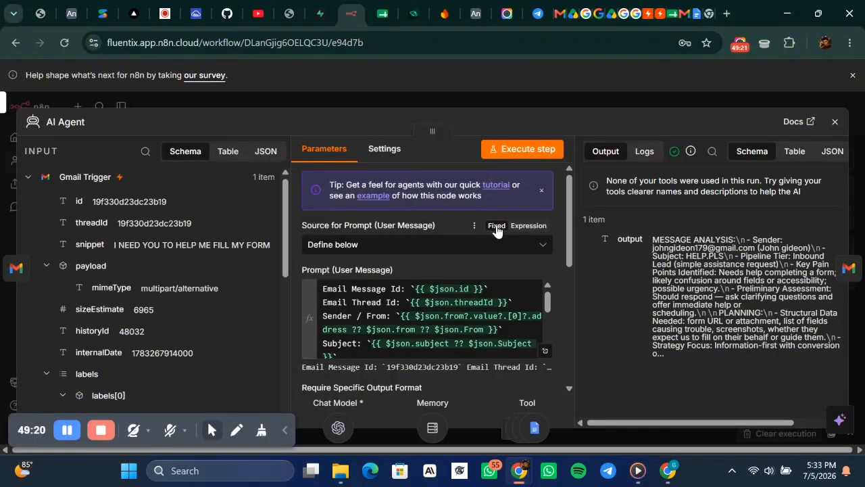
pyautogui.scroll(-4, 425, 318)
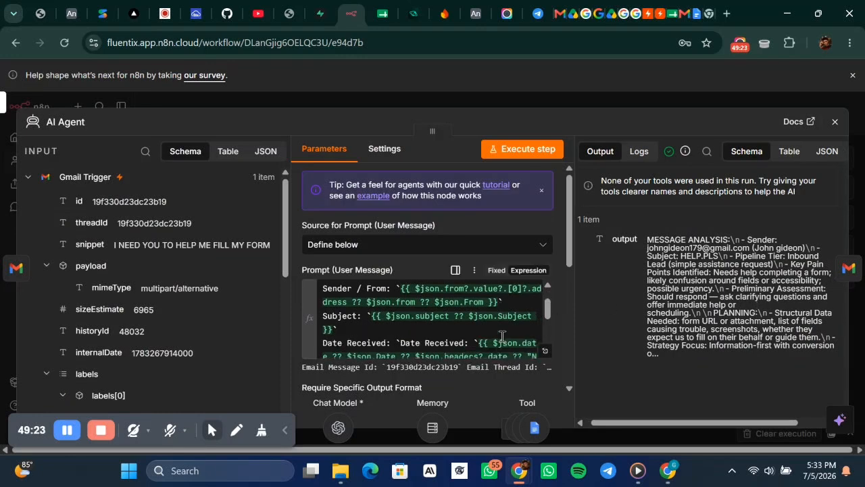
pyautogui.click(581, 97)
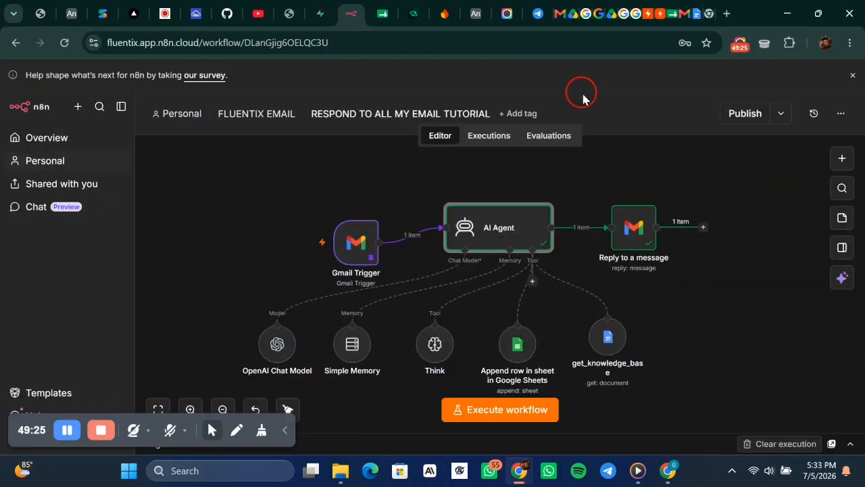
# Move the Gmail Trigger node farther from the AI Agent and publish the workflow with the suggested version name
pyautogui.moveTo(352, 254); pyautogui.dragTo(262, 238)
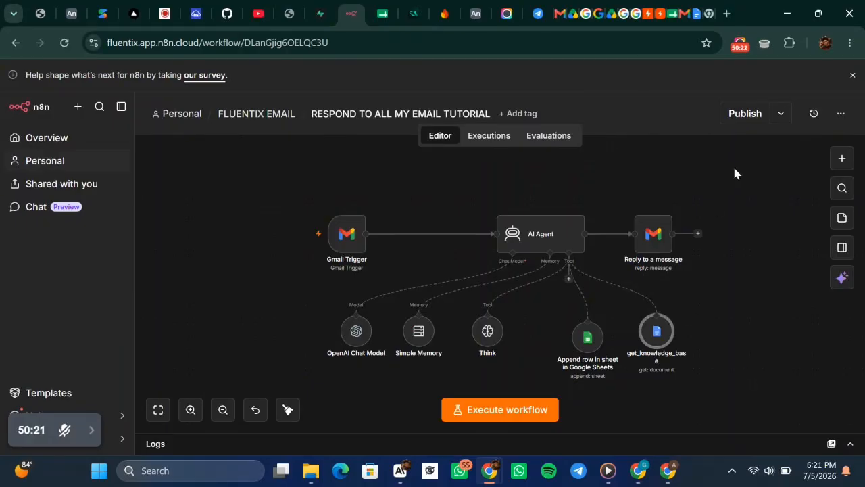
pyautogui.click(746, 114)
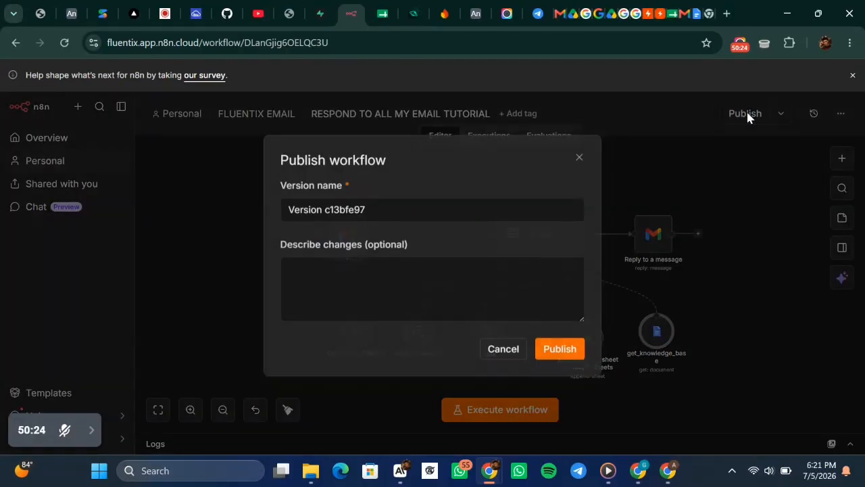
pyautogui.click(560, 350)
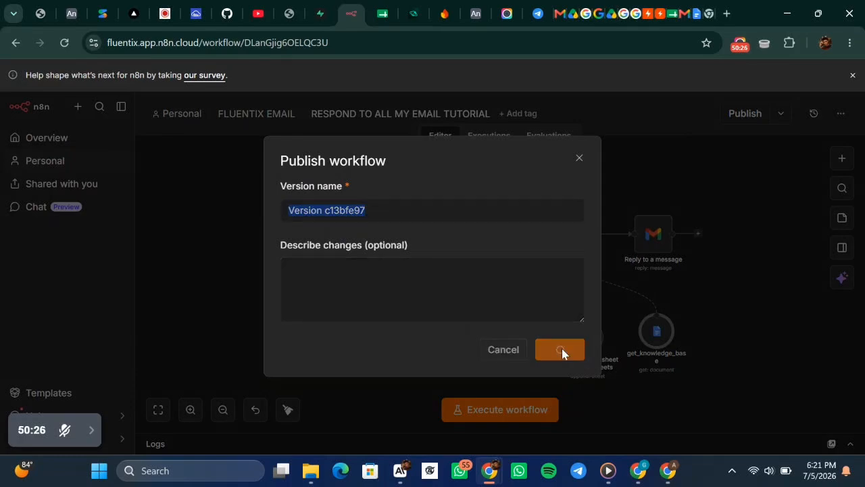
pyautogui.click(553, 315)
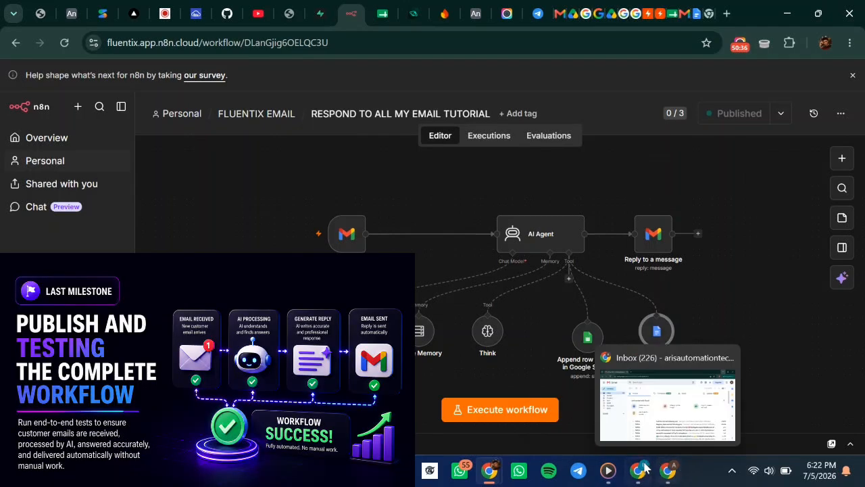
# Switch to Gmail in the other browser profile, open the inbox, dismiss the desktop notifications prompt and start a new message
pyautogui.moveTo(639, 477)
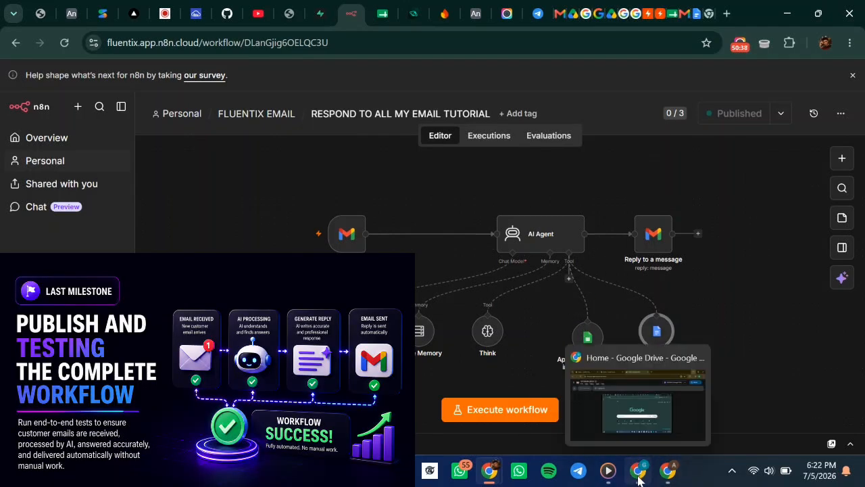
pyautogui.click(639, 476)
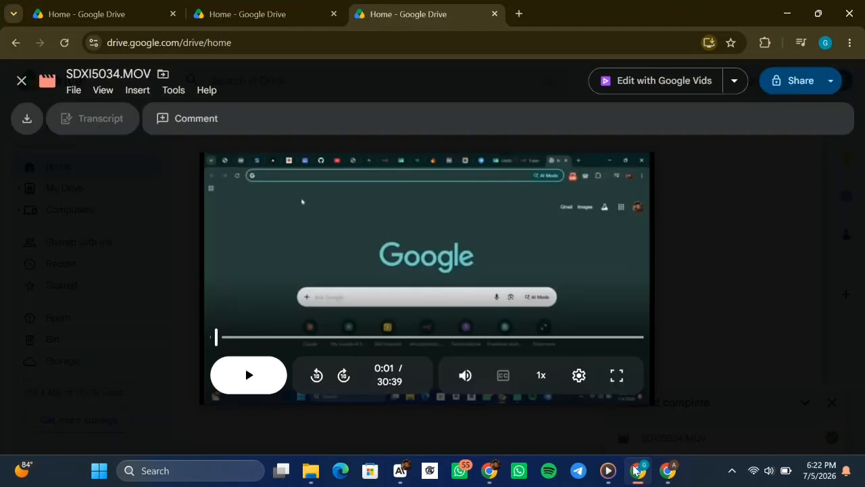
pyautogui.click(525, 14)
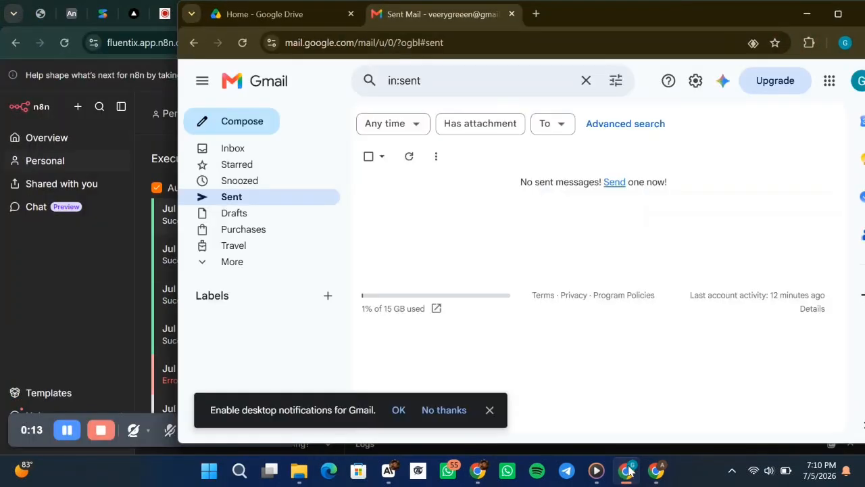
pyautogui.click(267, 155)
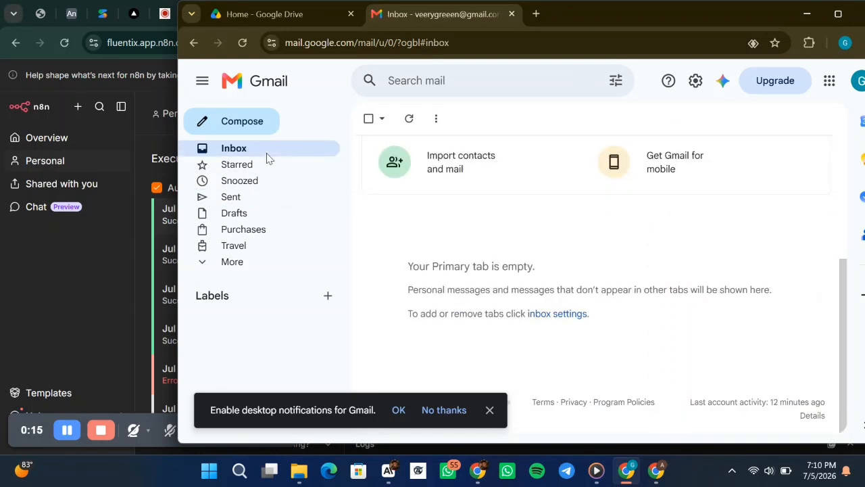
pyautogui.click(490, 410)
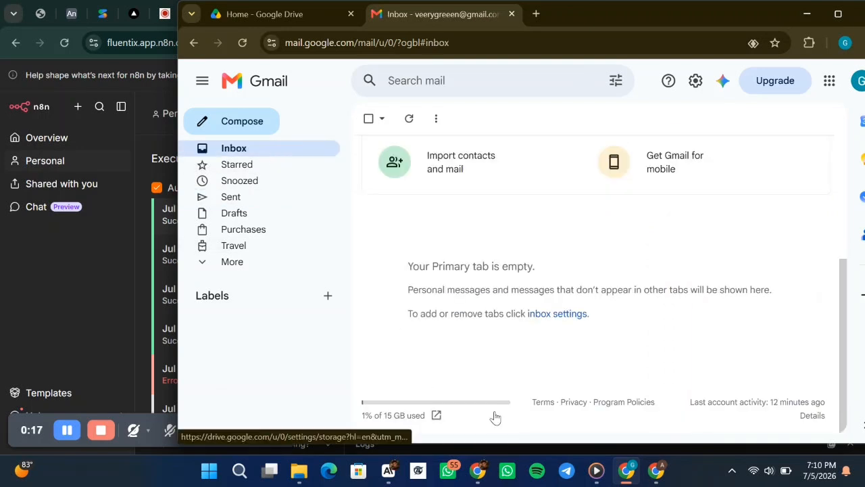
pyautogui.click(202, 82)
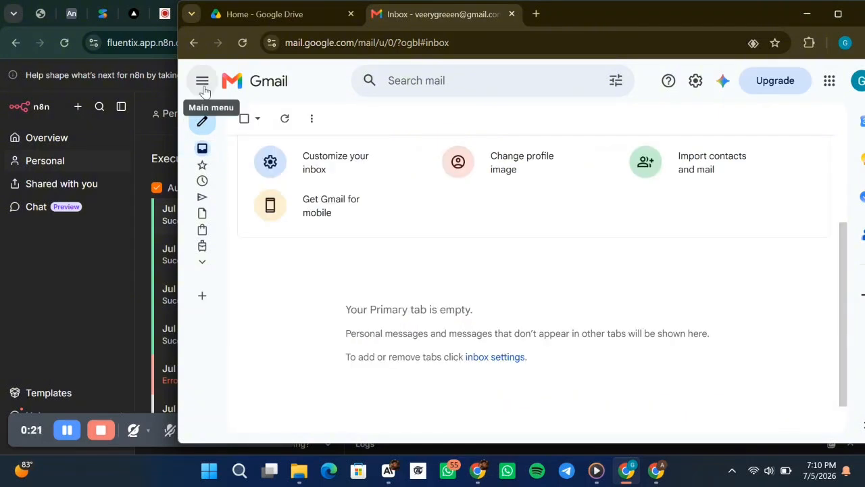
pyautogui.click(206, 131)
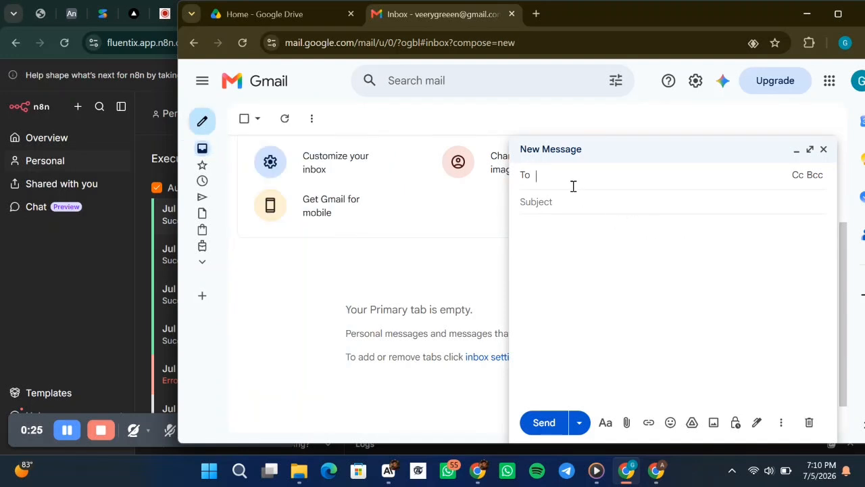
# Check the newest entries in the n8n workflow's execution list, and return to the Gmail draft
pyautogui.moveTo(273, 125)
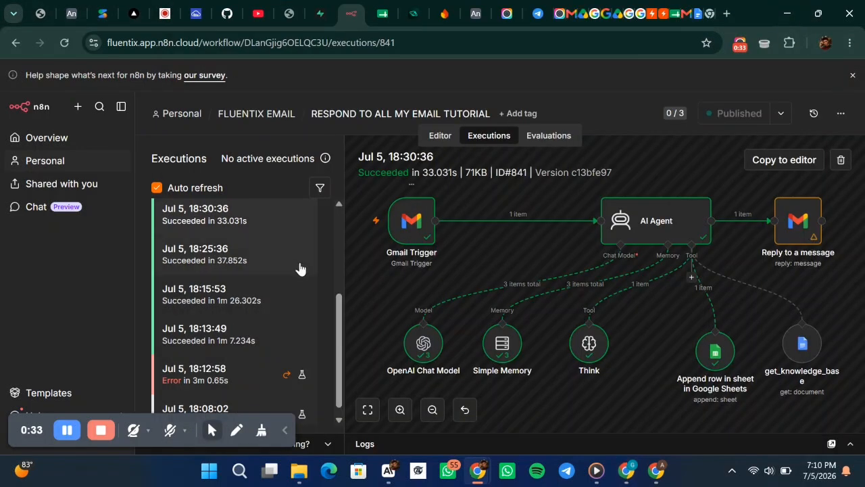
pyautogui.scroll(5, 284, 265)
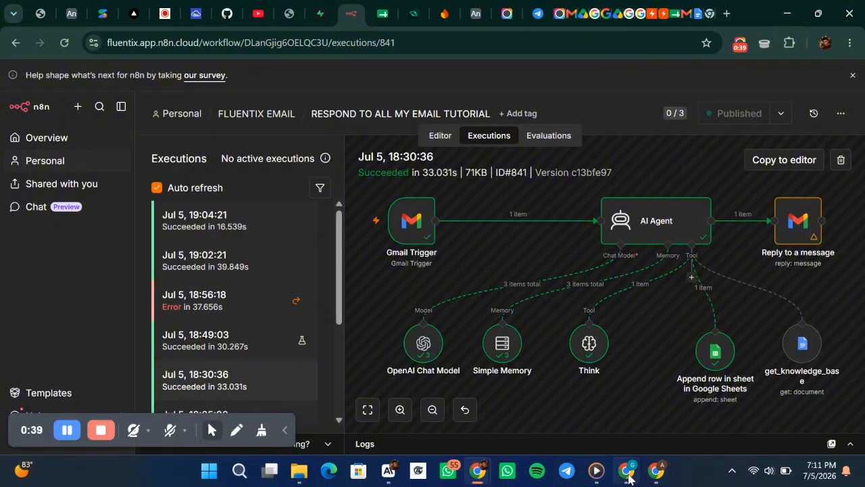
pyautogui.moveTo(626, 471)
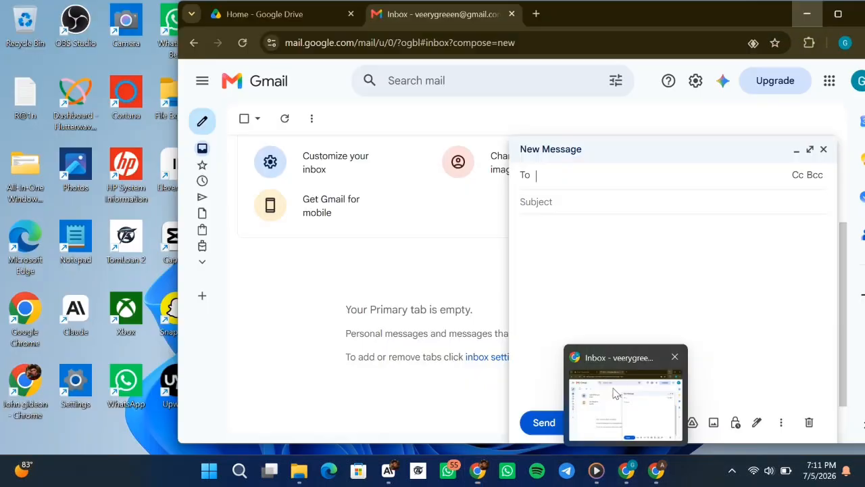
pyautogui.click(614, 393)
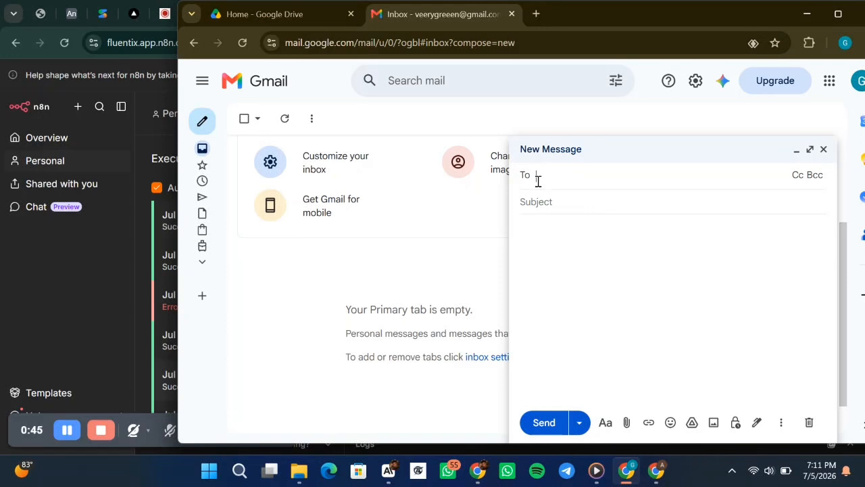
# Address the new message to the suggested Aris Automation e-mail account and set the subject to APP
pyautogui.write('ar')
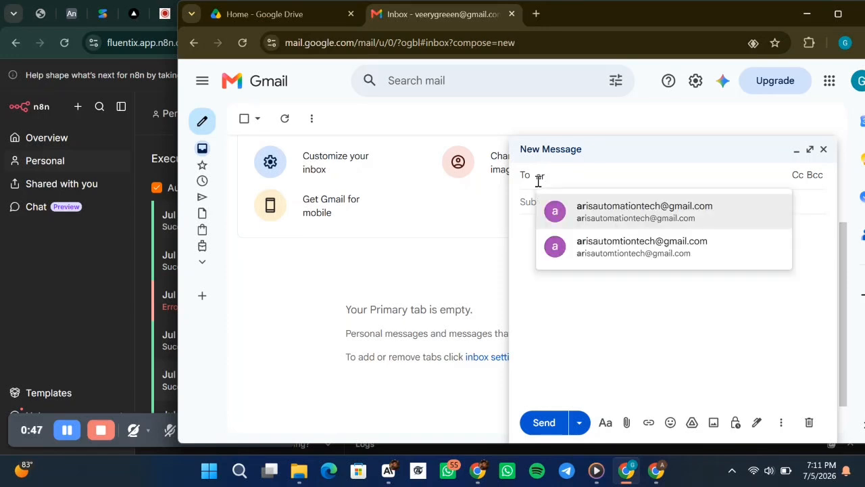
pyautogui.click(674, 223)
pyautogui.press('Tab')
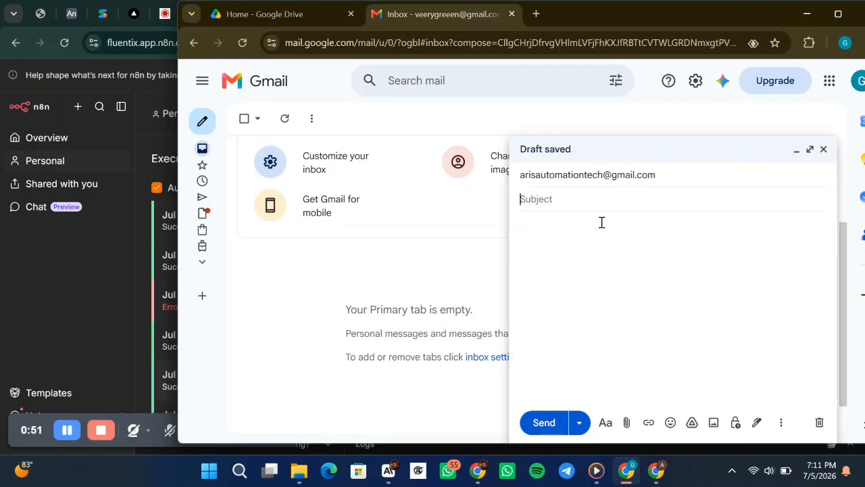
pyautogui.write('APP')
# Write "i want to build an app for shopping personally for my brand" as the message body and send the message
pyautogui.click(595, 241)
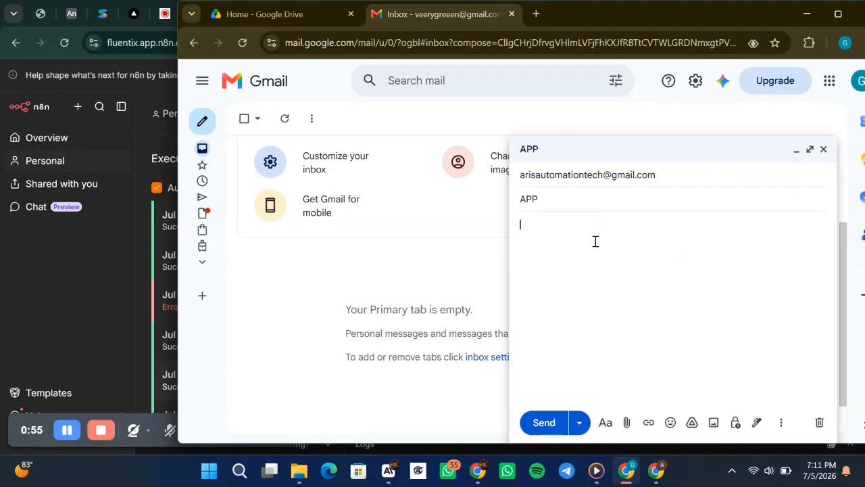
pyautogui.write('i want to build')
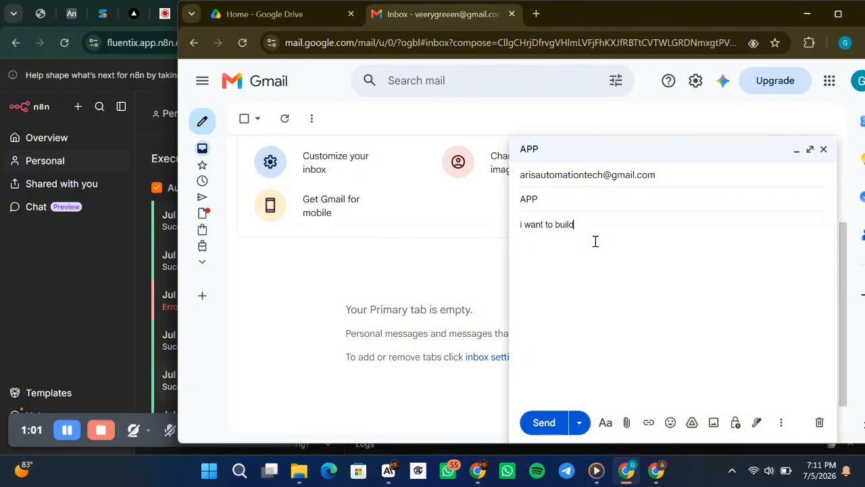
pyautogui.write(' an app for shopping.')
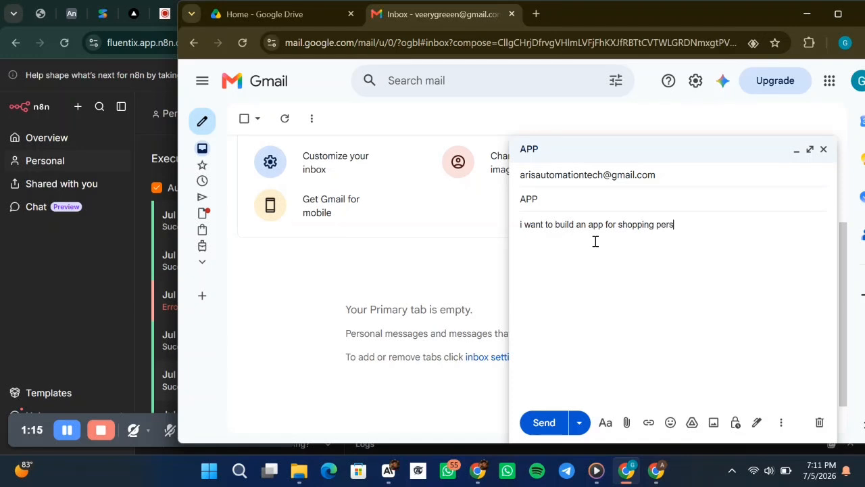
pyautogui.write('personally for my brand')
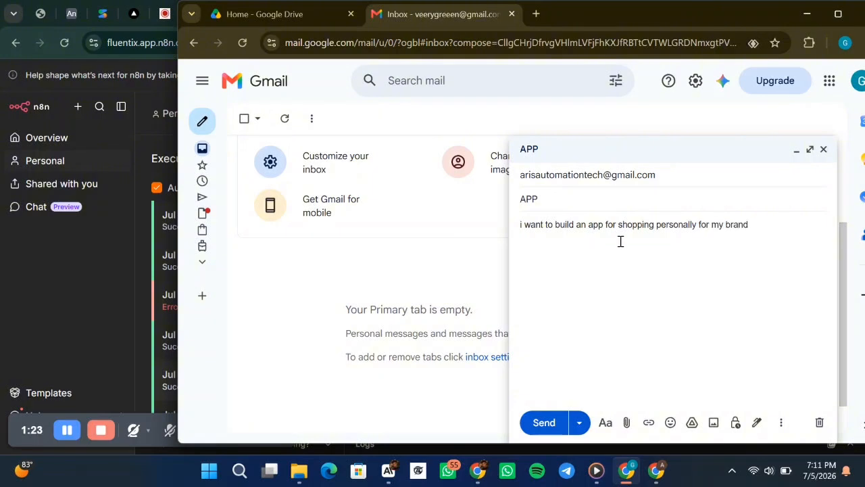
pyautogui.click(543, 425)
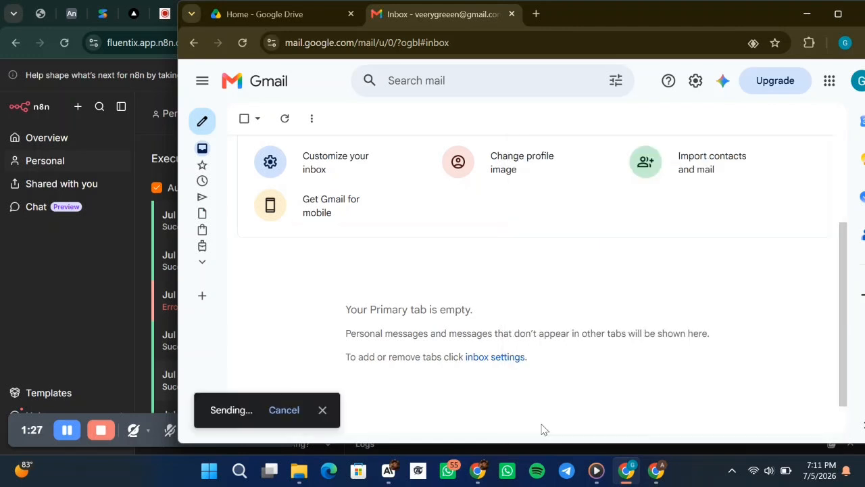
# Check the APP message in the Sent folder, and return to the n8n workflow's execution list
pyautogui.scroll(2, 478, 283)
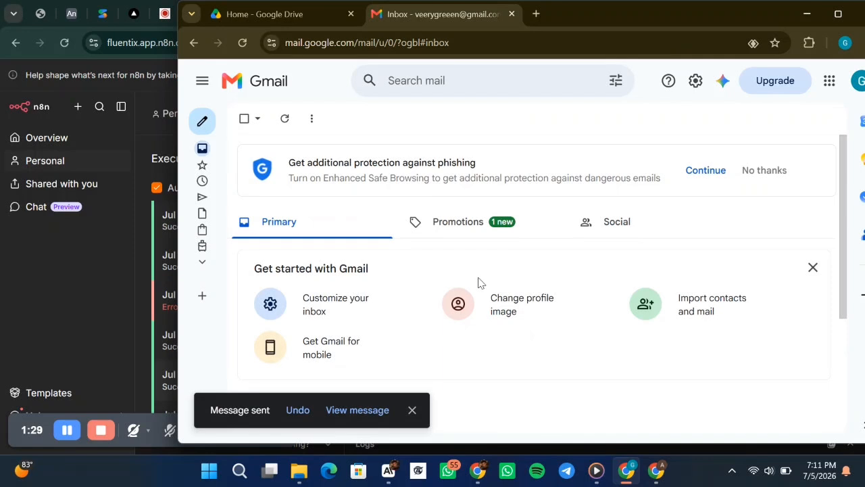
pyautogui.click(412, 410)
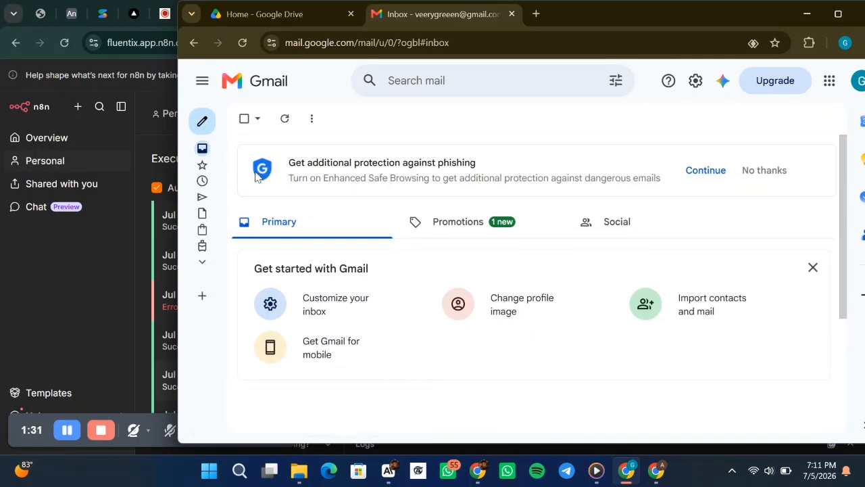
pyautogui.moveTo(213, 164)
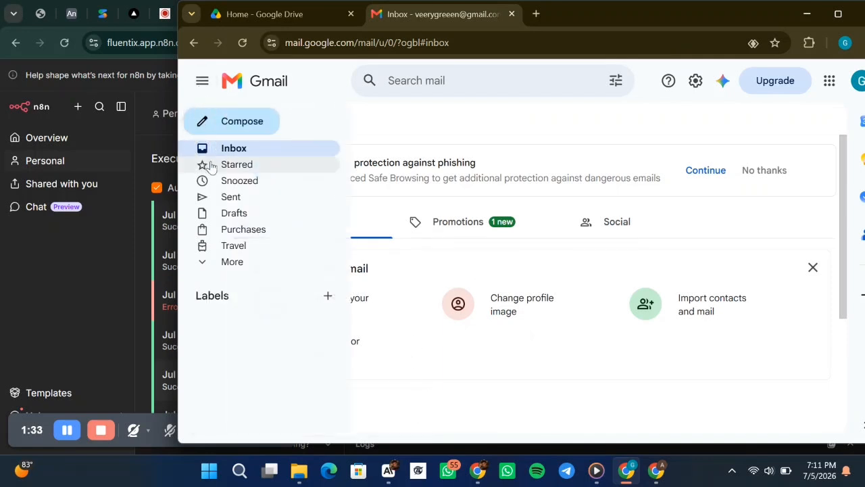
pyautogui.click(254, 198)
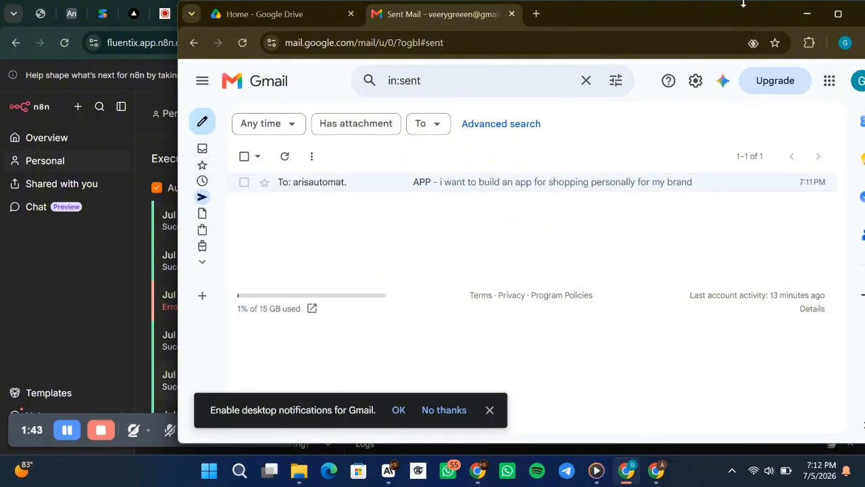
pyautogui.click(805, 13)
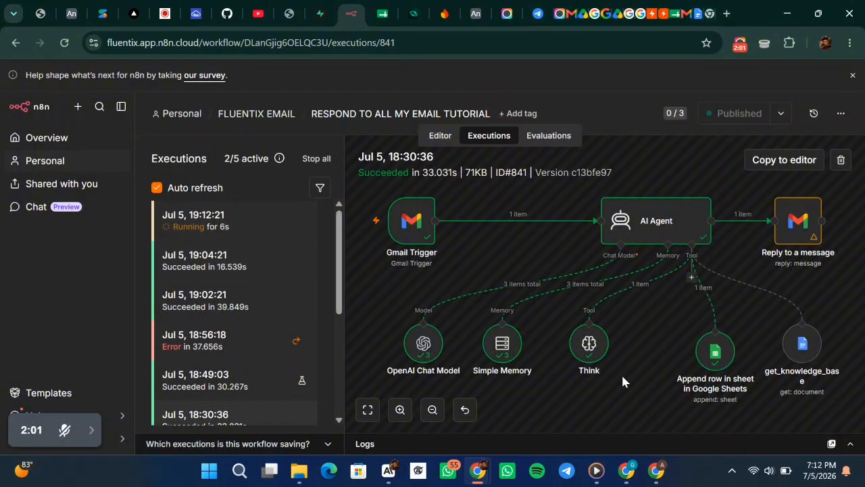
# Switch back to Gmail's Sent folder, dismiss the desktop notifications prompt and maximize the window
pyautogui.moveTo(628, 470)
pyautogui.click(626, 413)
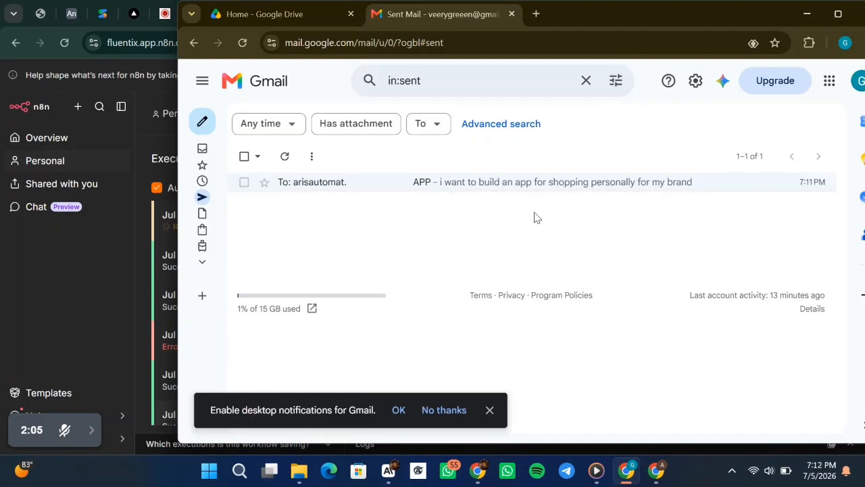
pyautogui.click(490, 409)
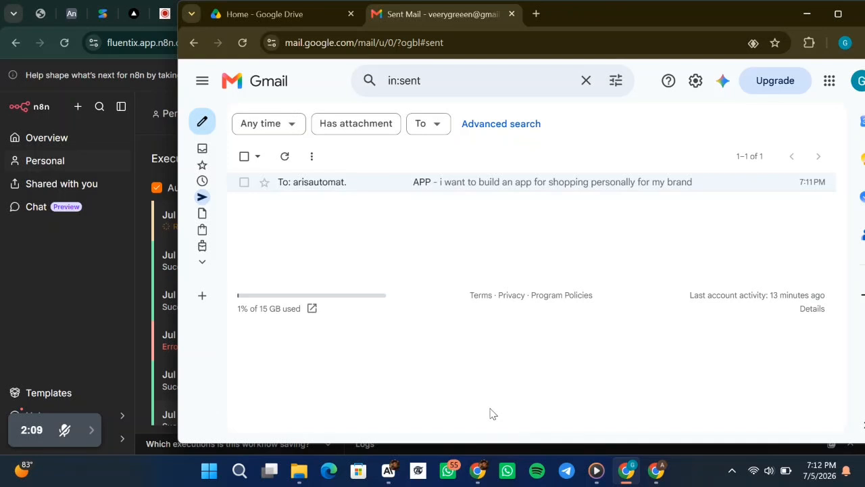
pyautogui.click(840, 14)
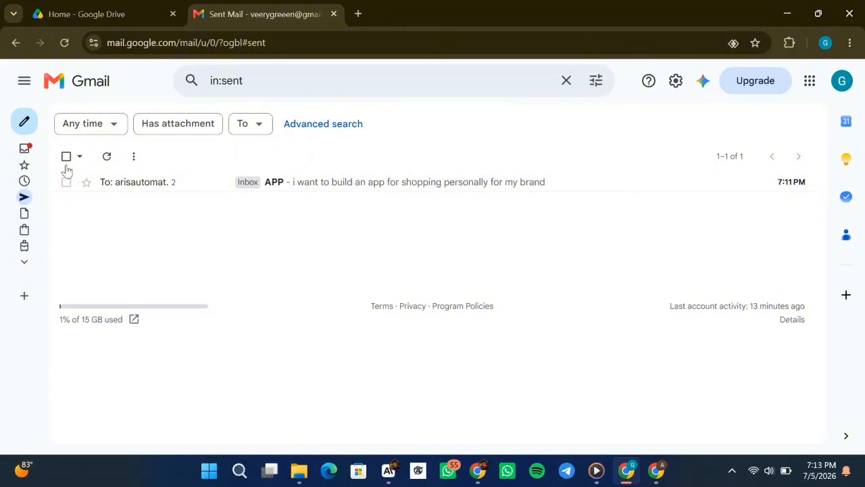
# Go to the inbox, dismiss the Get started with Gmail card and open the APP thread
pyautogui.moveTo(18, 149)
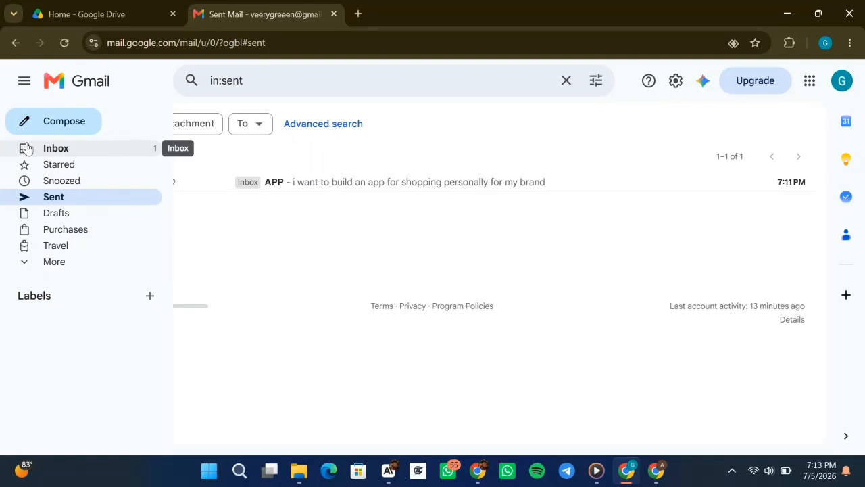
pyautogui.click(27, 147)
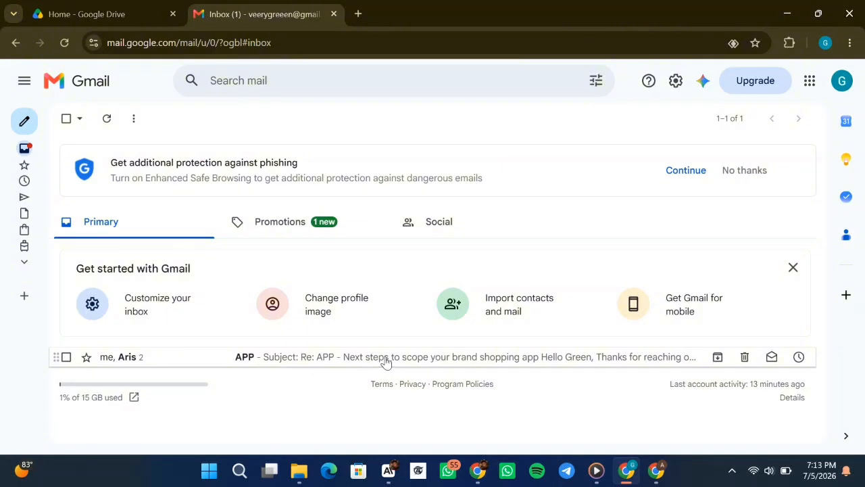
pyautogui.click(793, 269)
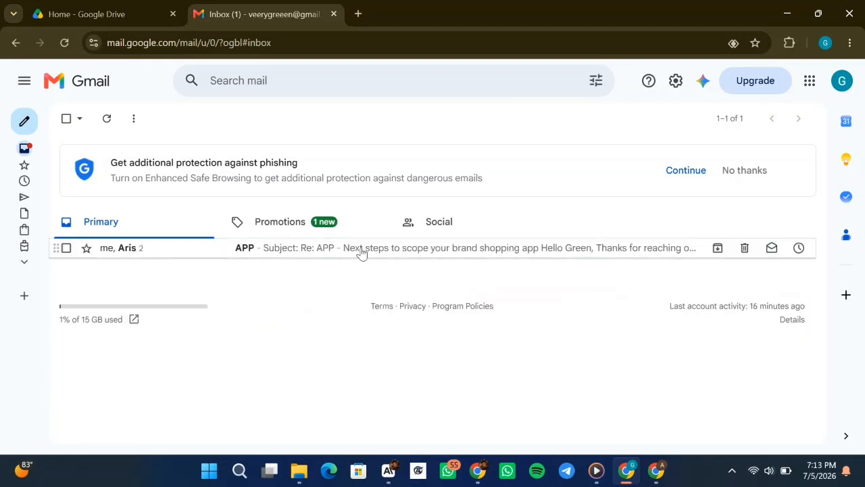
pyautogui.click(450, 256)
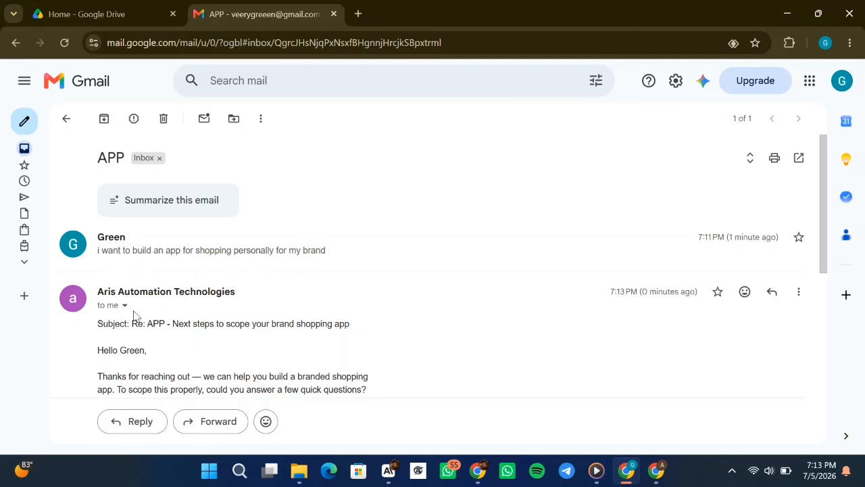
# Check the sender details of the Aris Automation Technologies reply and read the message through to its signature
pyautogui.scroll(-1, 172, 304)
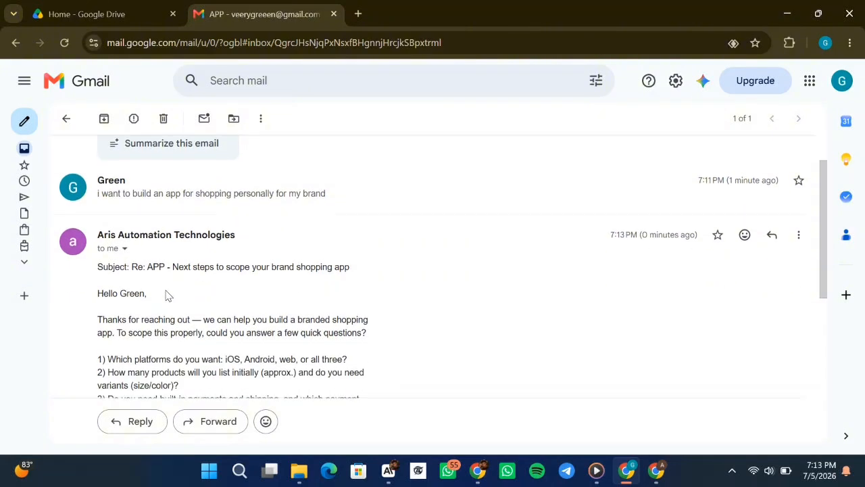
pyautogui.click(124, 249)
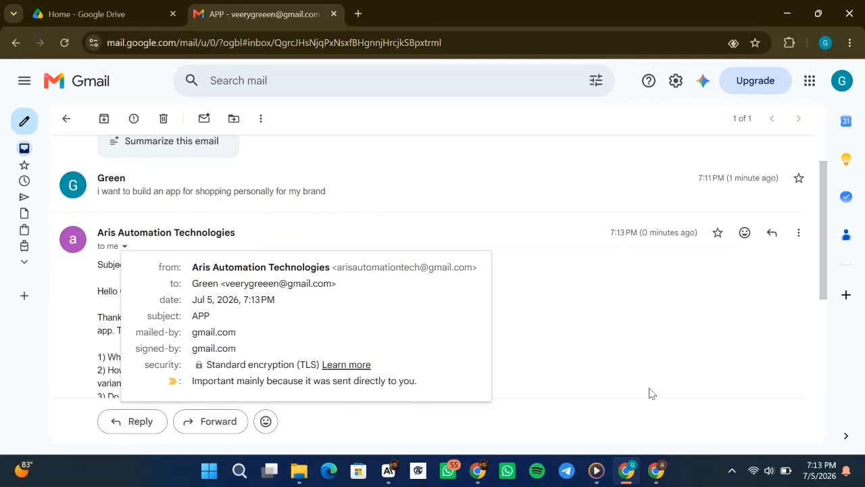
pyautogui.click(563, 315)
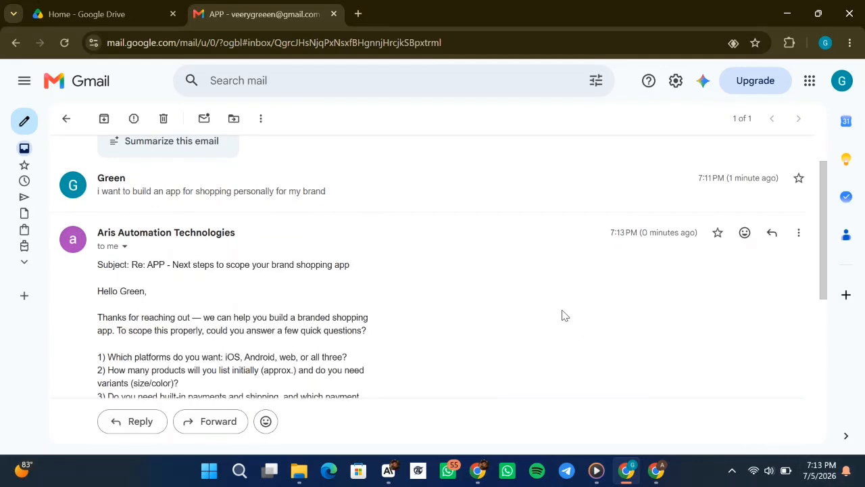
pyautogui.scroll(-1, 269, 256)
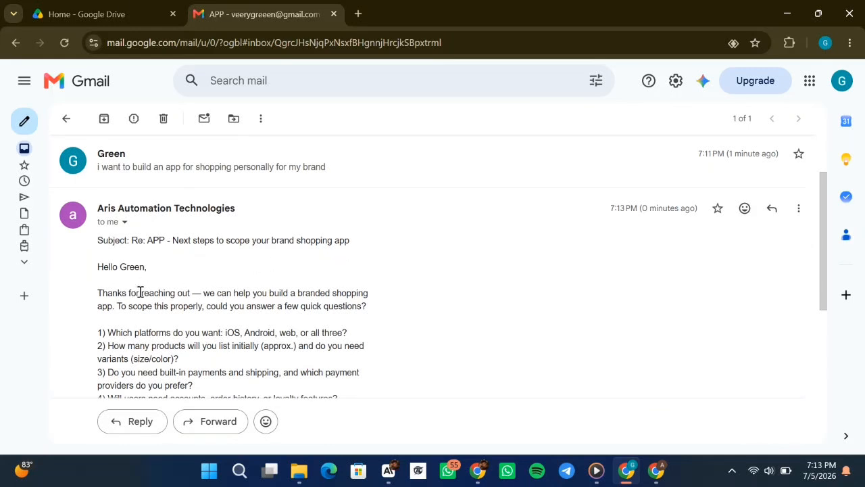
pyautogui.scroll(-1, 139, 292)
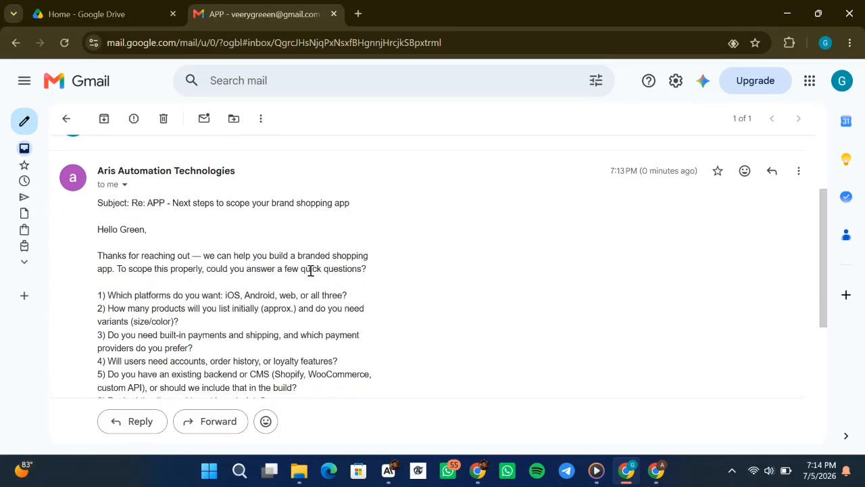
pyautogui.scroll(-2, 310, 270)
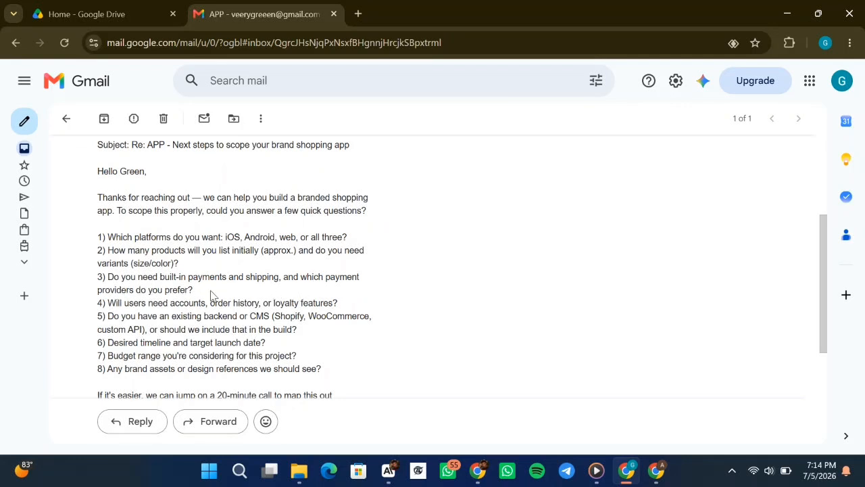
pyautogui.scroll(-1, 212, 294)
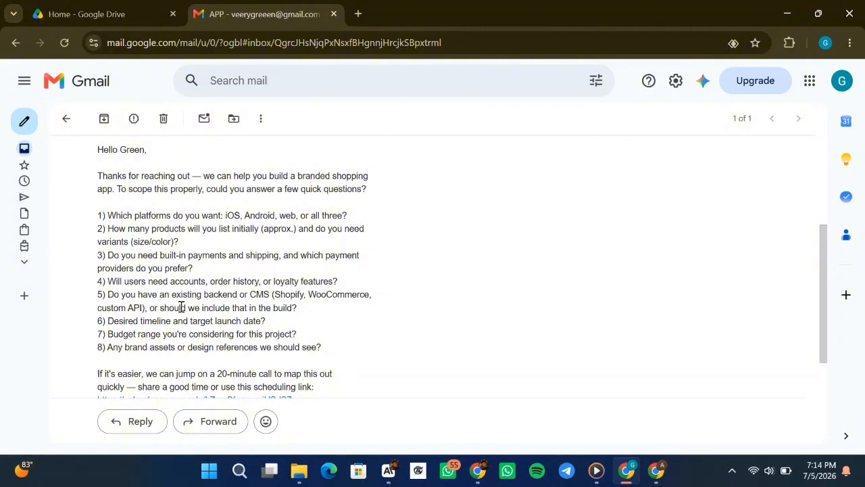
pyautogui.scroll(-1, 236, 307)
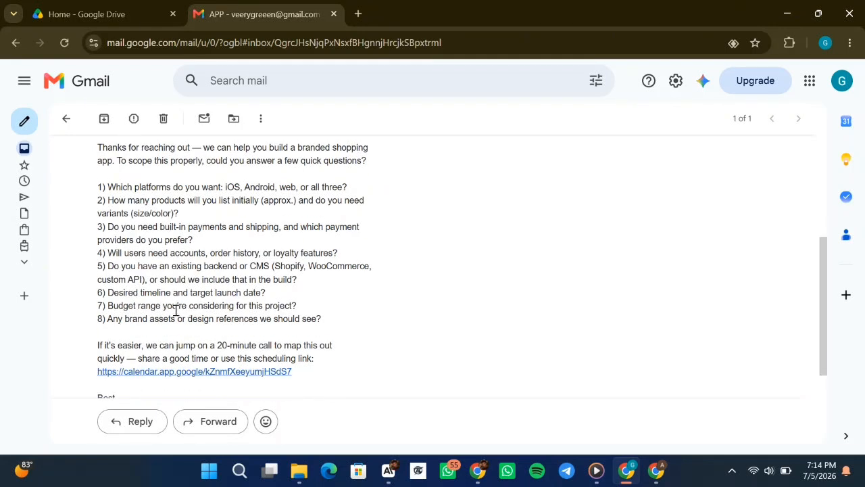
pyautogui.scroll(-1, 143, 330)
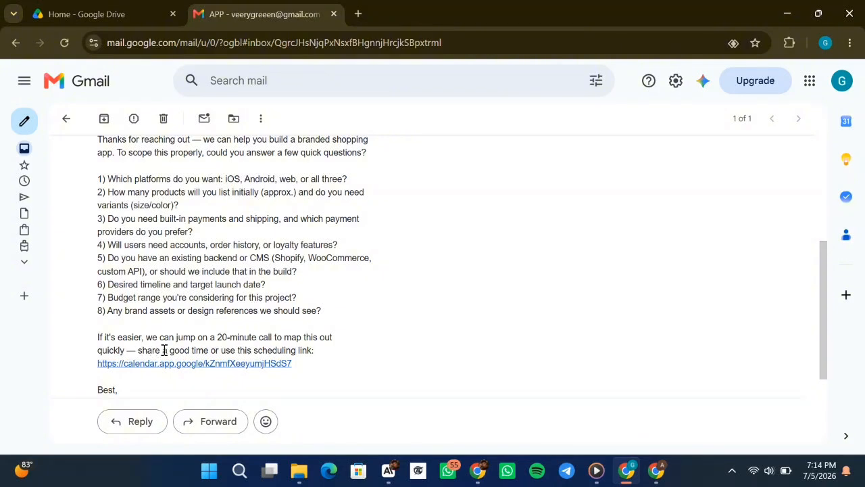
pyautogui.scroll(-1, 245, 348)
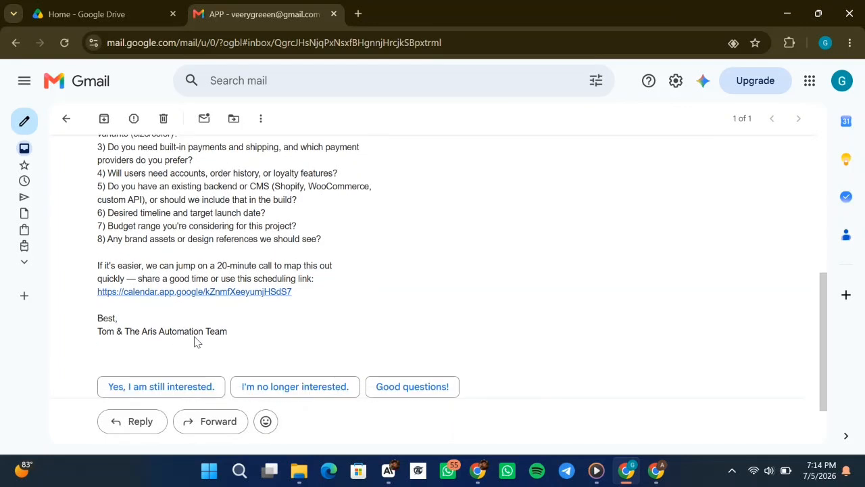
pyautogui.scroll(-1, 202, 336)
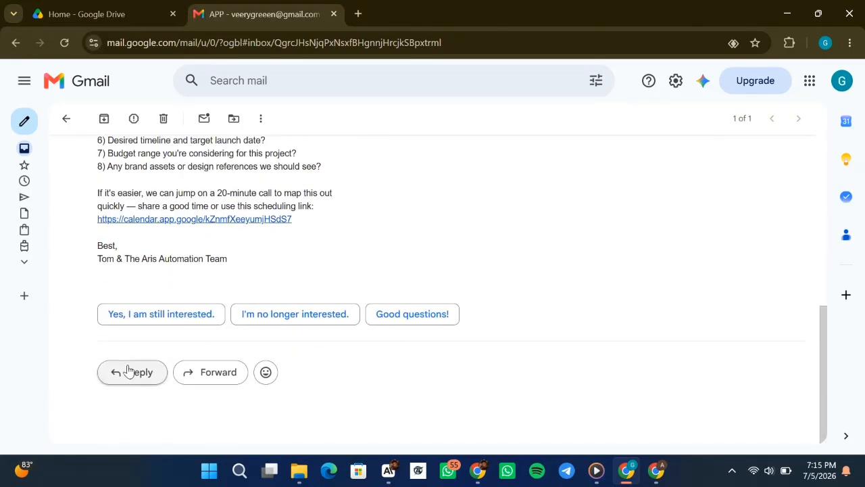
# Reply to the message with "i only have 100 dollar for this", send it and dismiss the sent notice
pyautogui.click(128, 371)
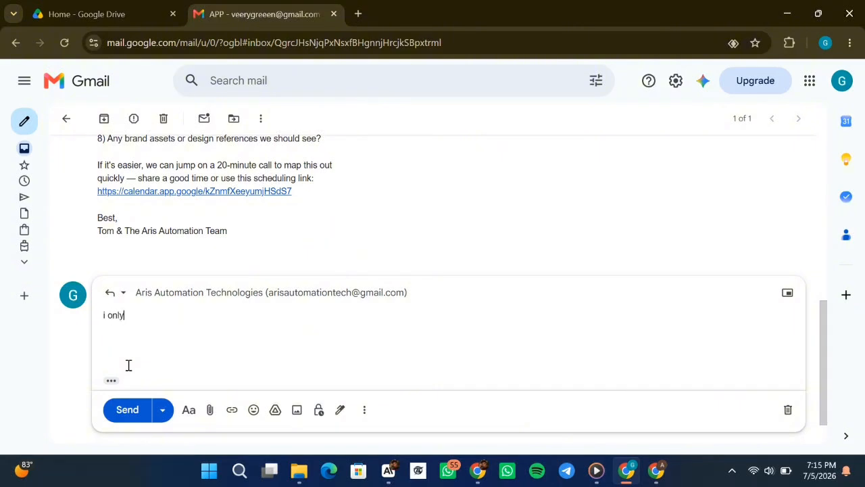
pyautogui.write('i only have 100 dollar for this')
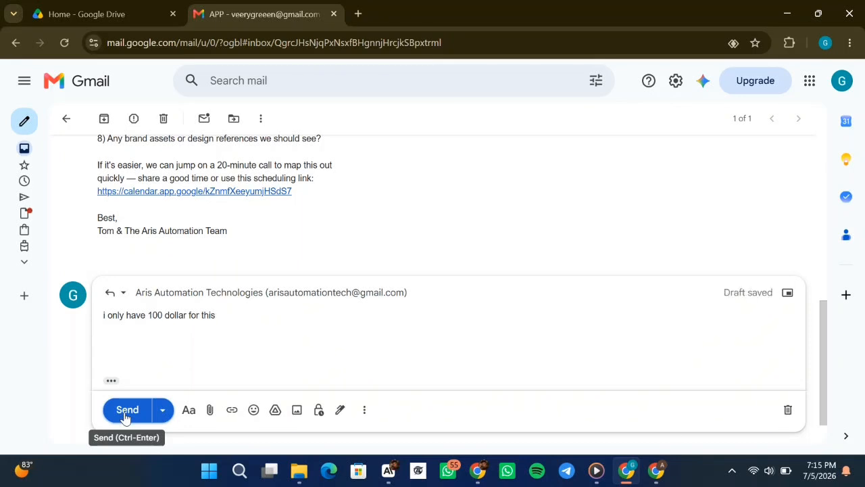
pyautogui.click(125, 411)
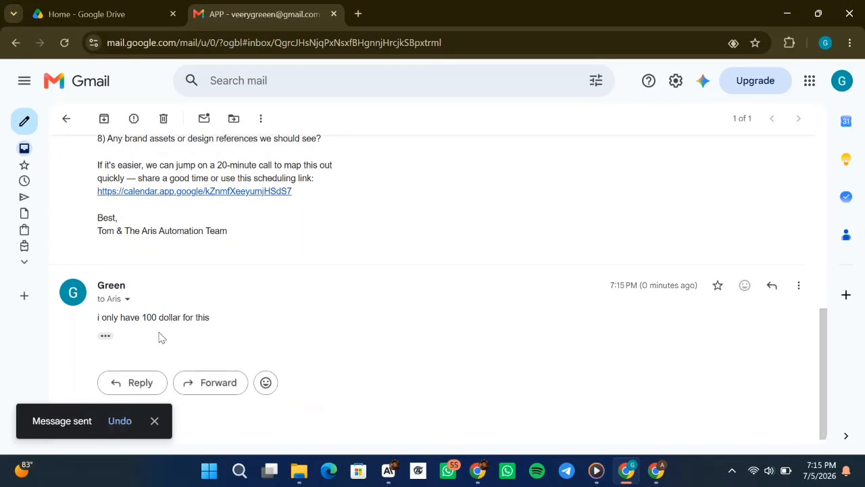
pyautogui.click(154, 422)
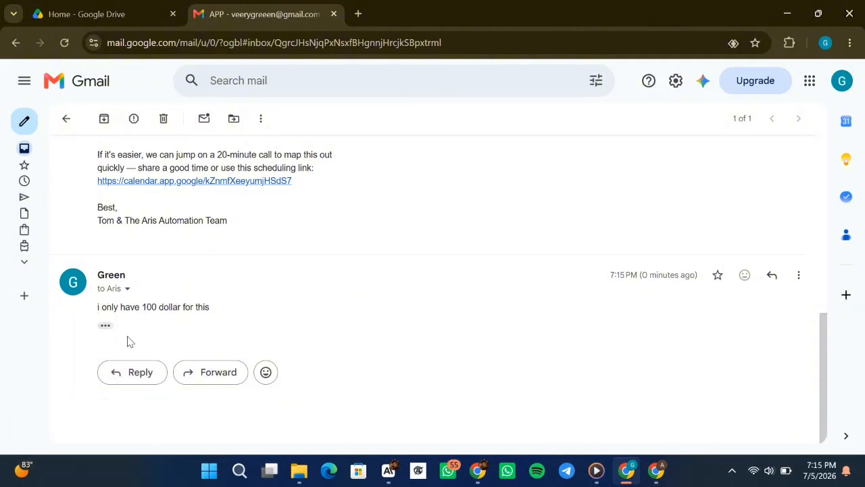
pyautogui.scroll(1, 252, 291)
pyautogui.scroll(-1, 252, 292)
pyautogui.scroll(1, 252, 291)
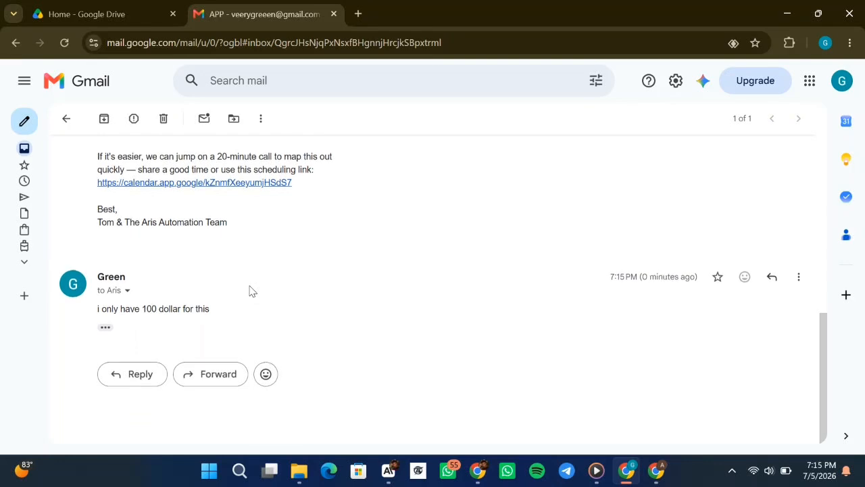
pyautogui.scroll(7, 250, 291)
pyautogui.scroll(-6, 249, 291)
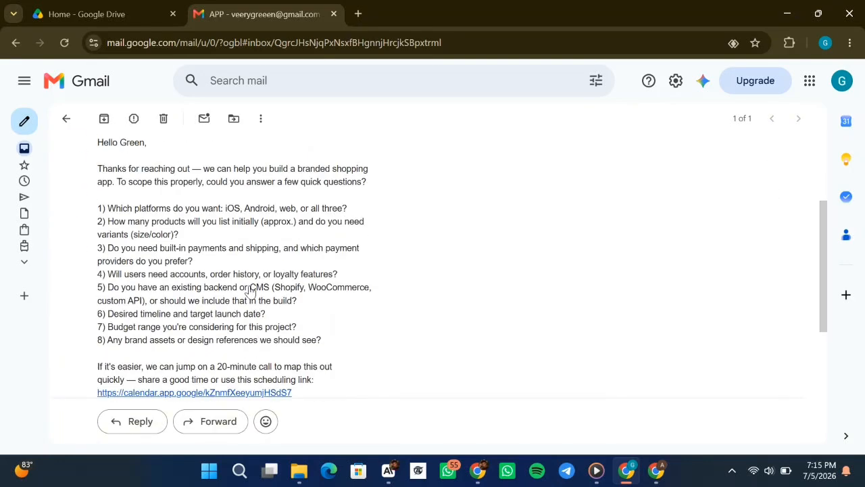
pyautogui.scroll(-1, 250, 291)
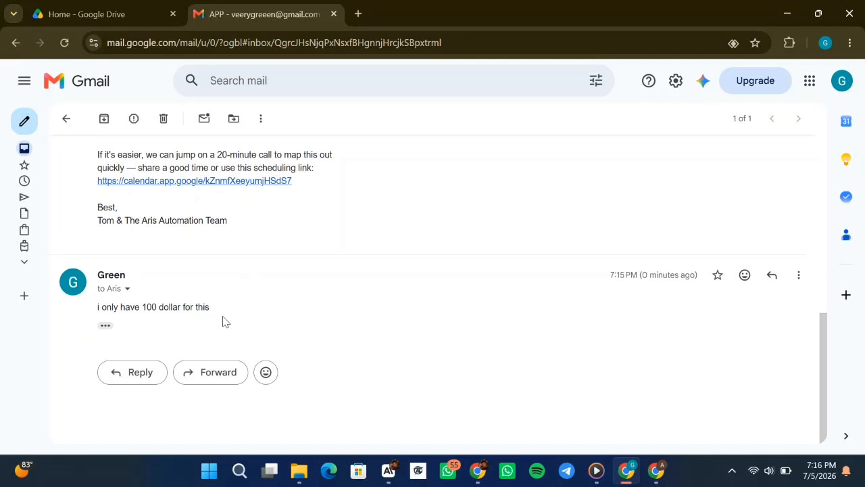
# Check the APP thread in the Sent folder and return to the inbox
pyautogui.click(66, 119)
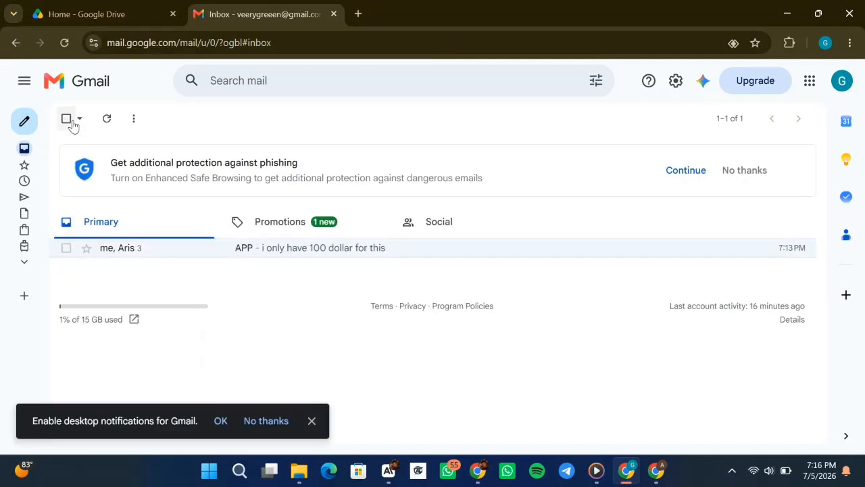
pyautogui.moveTo(24, 151)
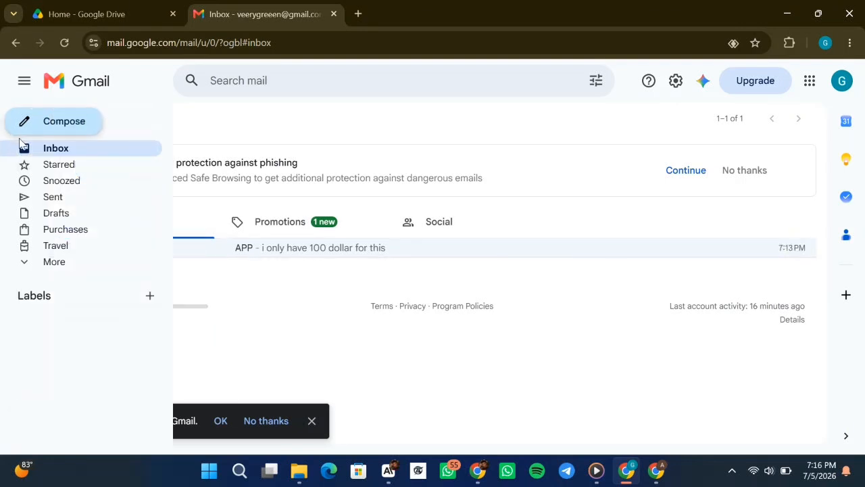
pyautogui.click(53, 197)
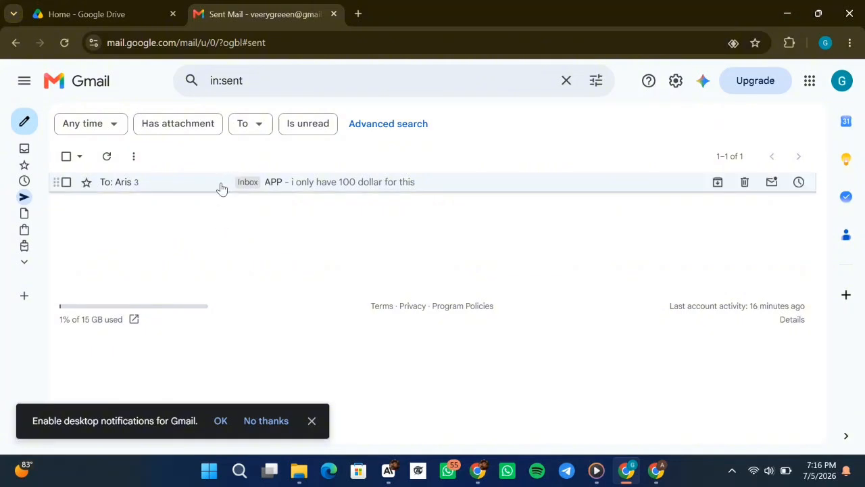
pyautogui.click(38, 149)
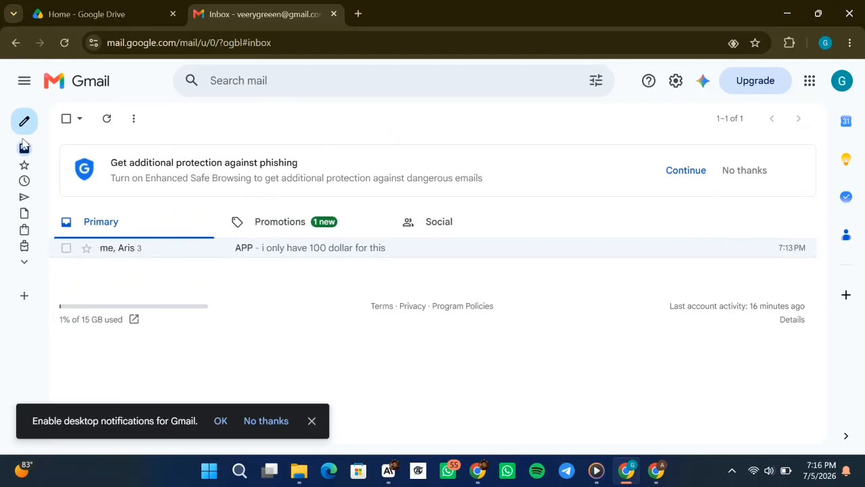
pyautogui.moveTo(23, 147)
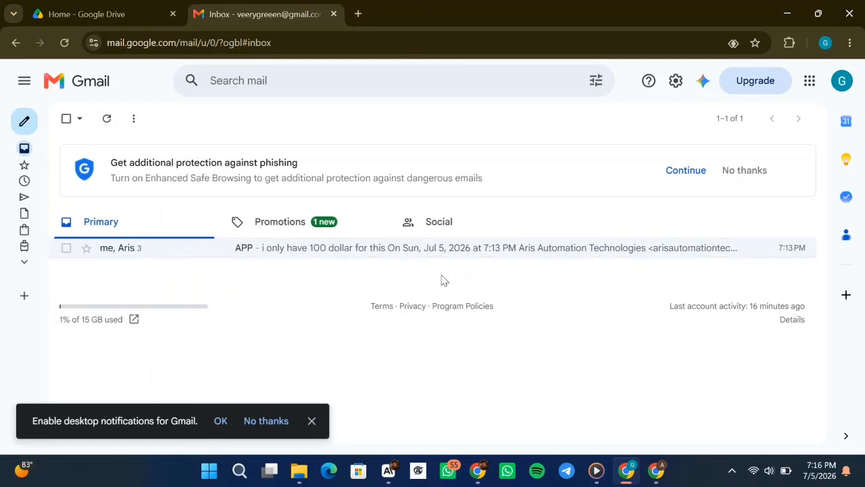
# Open the APP thread from the inbox and show the new message from Aris Automation Technologies
pyautogui.click(352, 251)
pyautogui.scroll(-1, 351, 252)
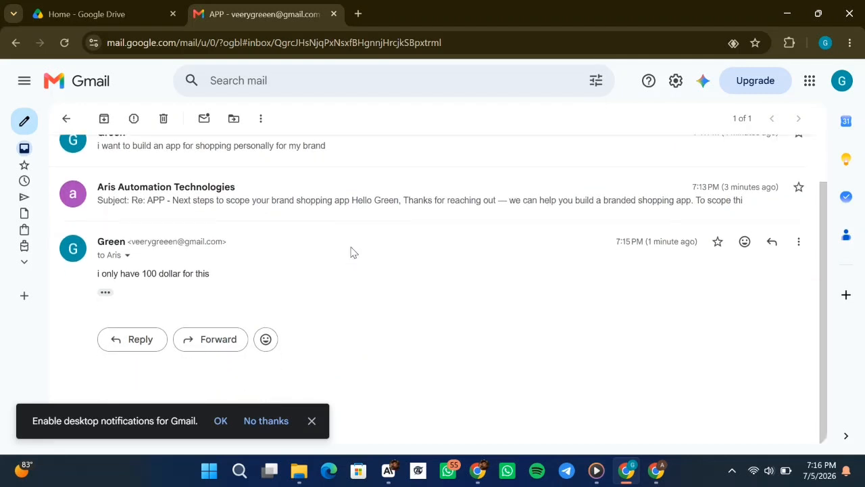
pyautogui.scroll(1, 343, 252)
pyautogui.scroll(-1, 344, 252)
pyautogui.scroll(1, 343, 252)
pyautogui.scroll(-1, 342, 251)
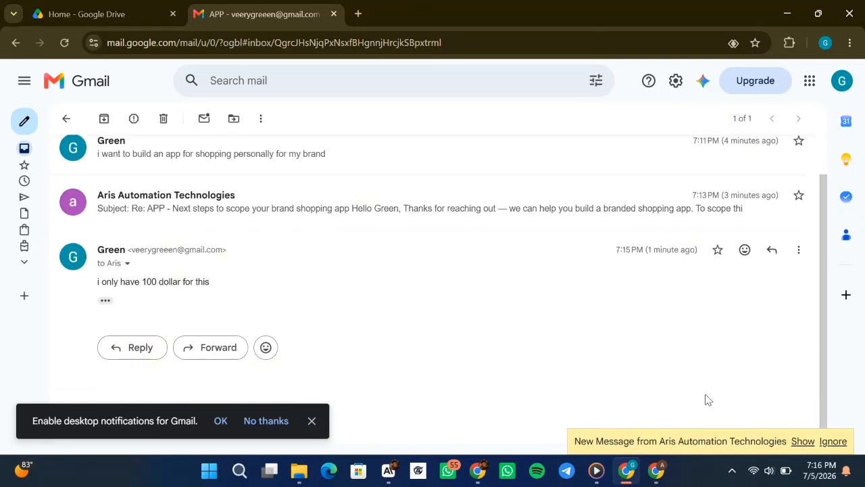
pyautogui.click(803, 441)
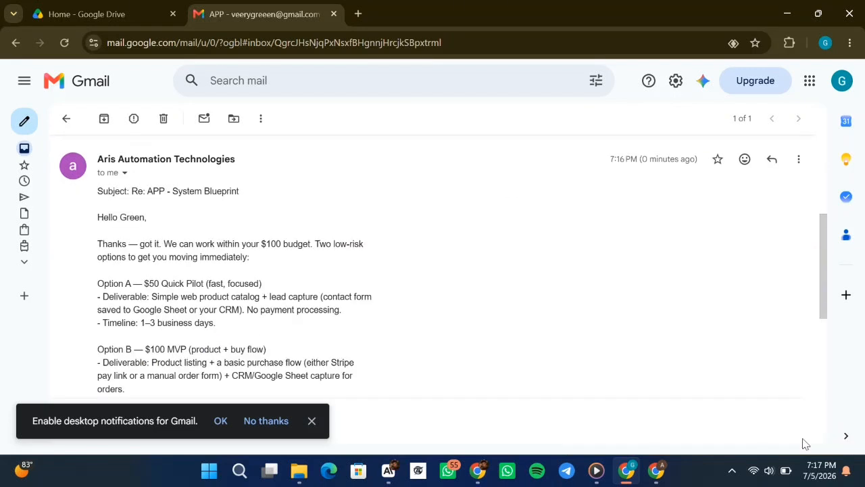
# Dismiss the desktop notifications prompt and read the new reply from its subject line to its signature
pyautogui.scroll(2, 497, 256)
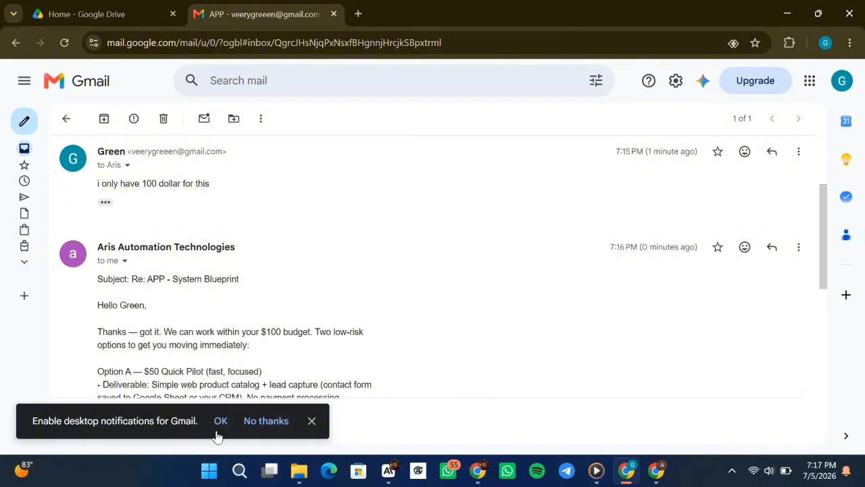
pyautogui.click(311, 423)
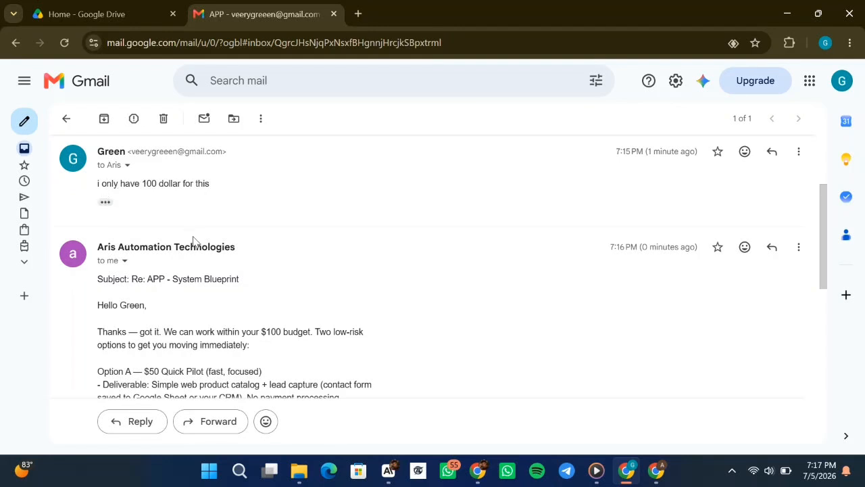
pyautogui.scroll(-1, 194, 243)
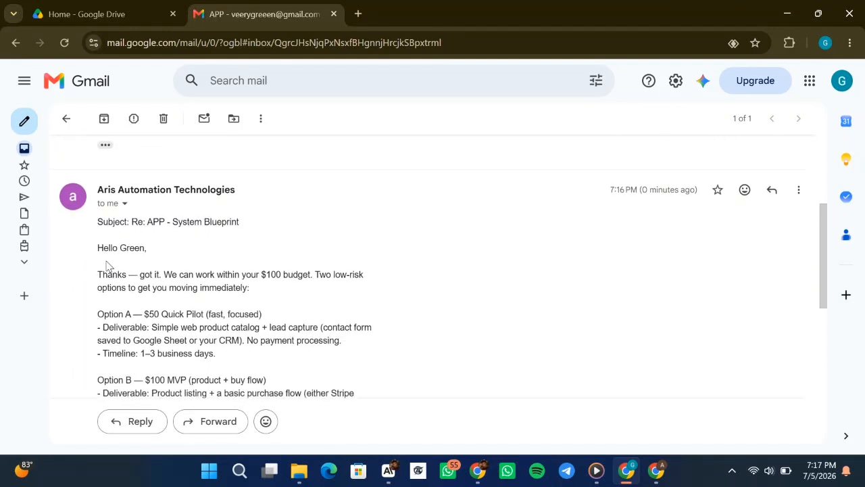
pyautogui.scroll(-1, 157, 265)
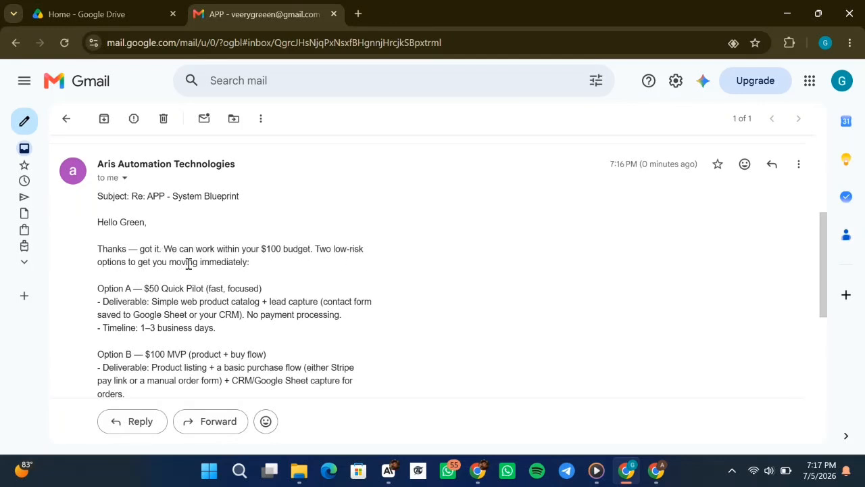
pyautogui.scroll(-1, 211, 266)
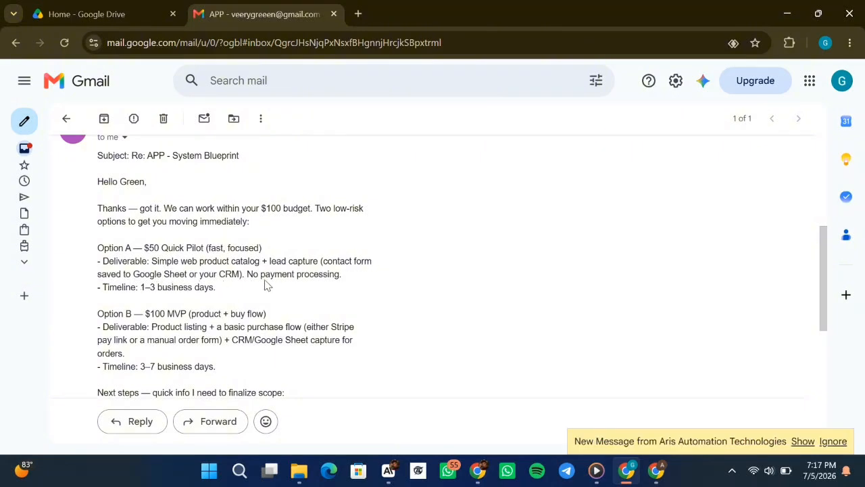
pyautogui.scroll(-1, 294, 286)
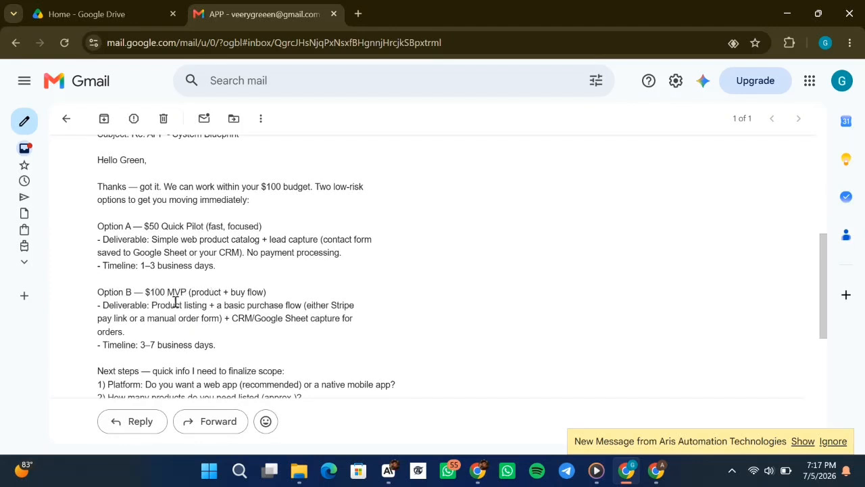
pyautogui.scroll(-3, 268, 307)
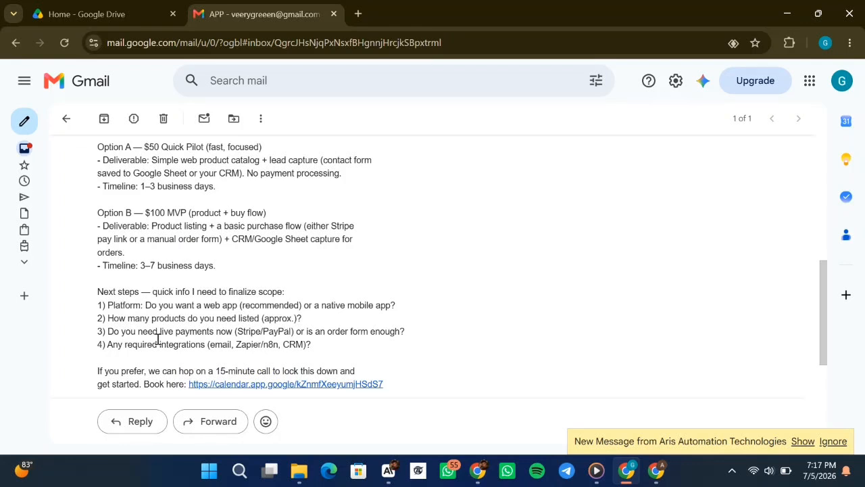
pyautogui.scroll(-3, 219, 331)
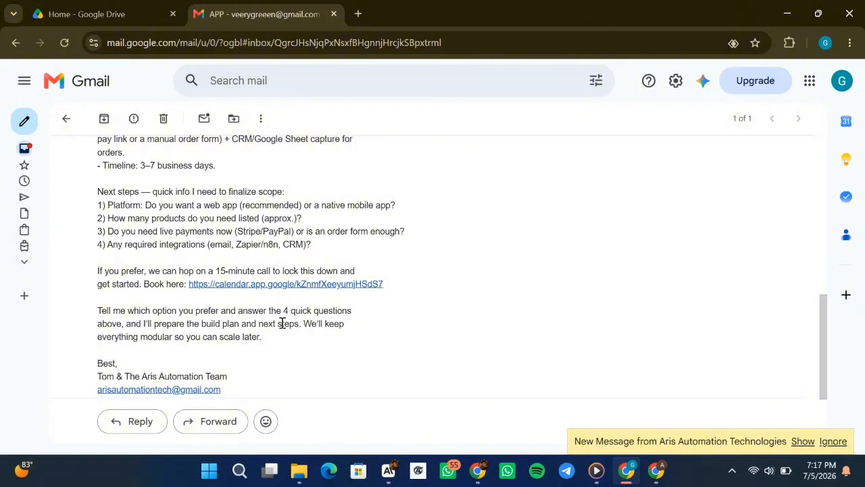
pyautogui.scroll(-2, 282, 323)
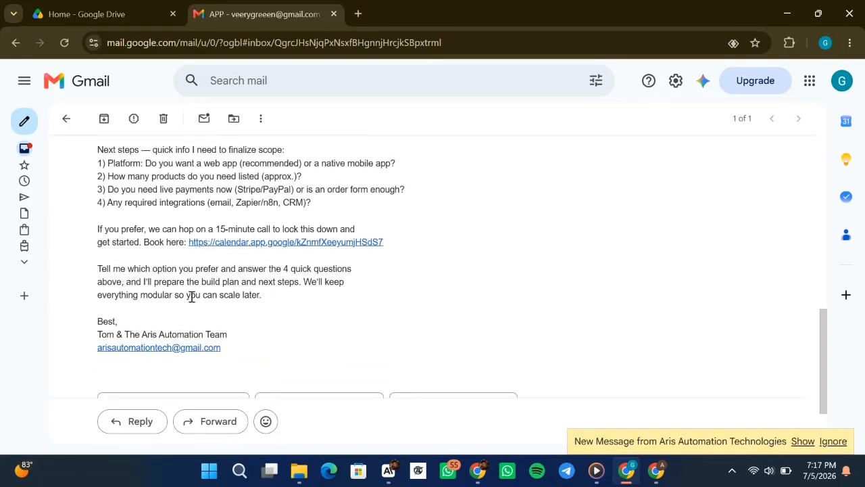
# Review the thread from the "i only have 100 dollar for this" message through the System Blueprint reply and its suggested responses
pyautogui.scroll(-2, 162, 331)
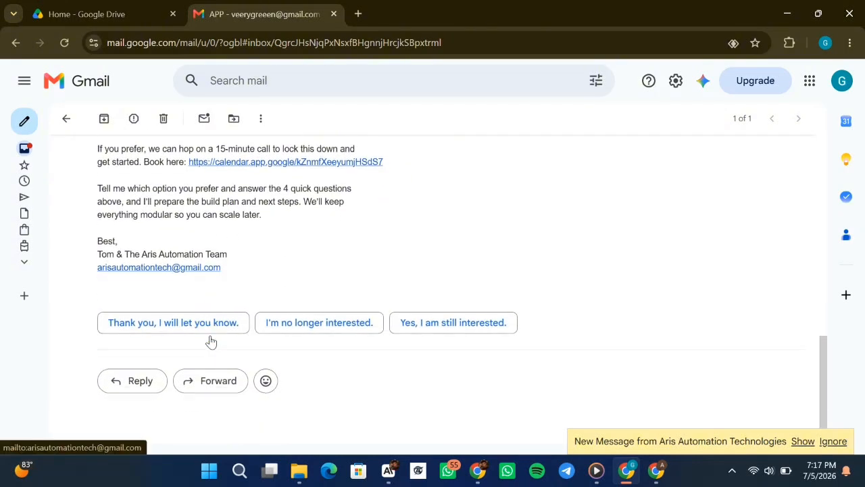
pyautogui.scroll(5, 212, 340)
pyautogui.scroll(5, 211, 340)
pyautogui.scroll(-10, 211, 340)
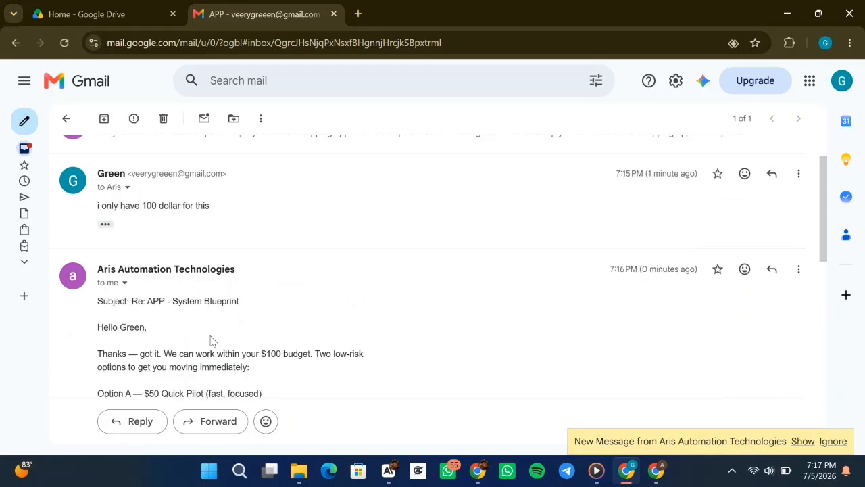
pyautogui.scroll(5, 212, 340)
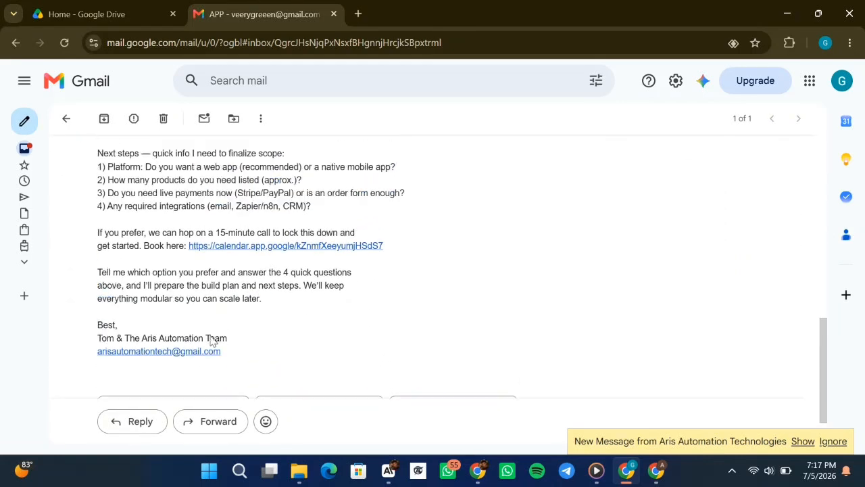
pyautogui.scroll(-4, 212, 340)
pyautogui.scroll(-2, 212, 336)
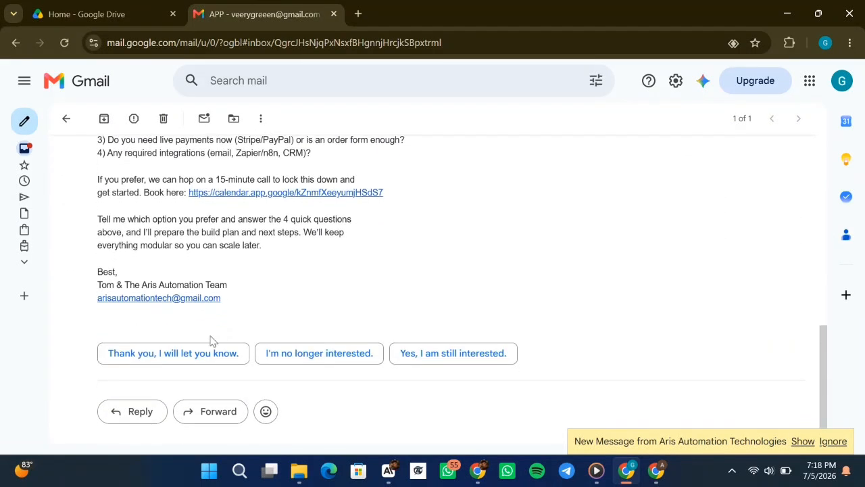
# Switch to n8n and examine the node diagram of the Jul 5, 18:30:36 execution from Gmail Trigger to Reply to a message
pyautogui.click(783, 8)
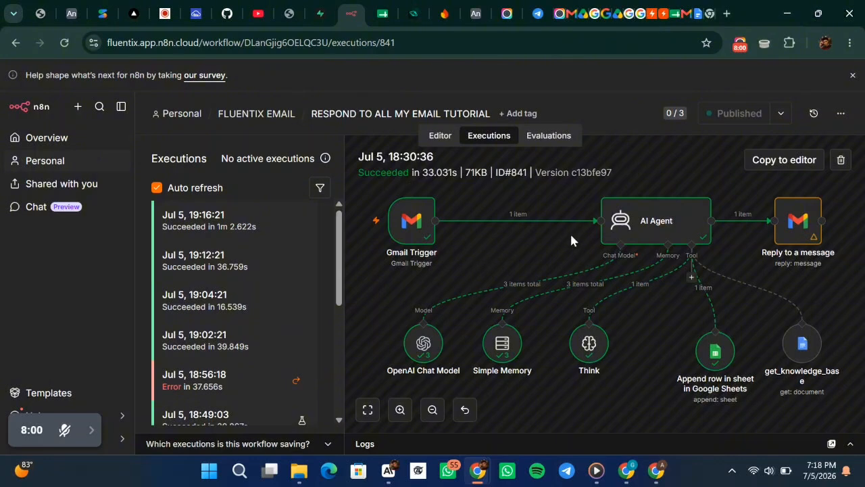
pyautogui.scroll(-1, 570, 234)
pyautogui.scroll(1, 569, 234)
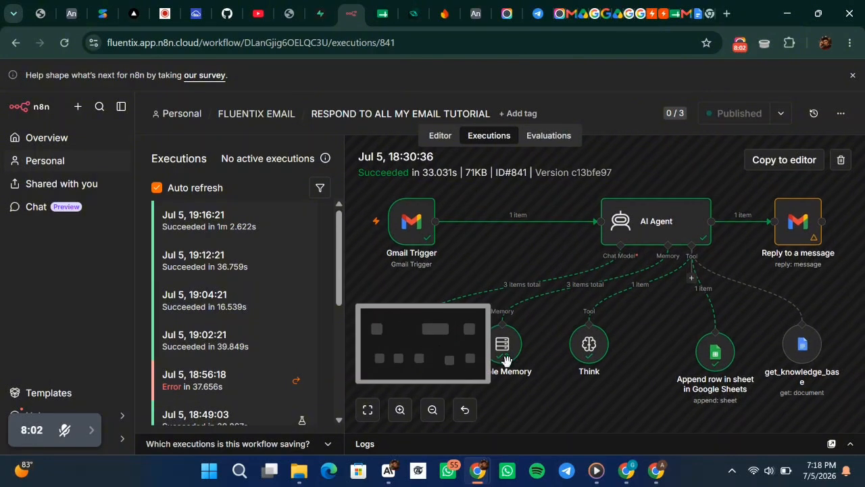
pyautogui.click(367, 410)
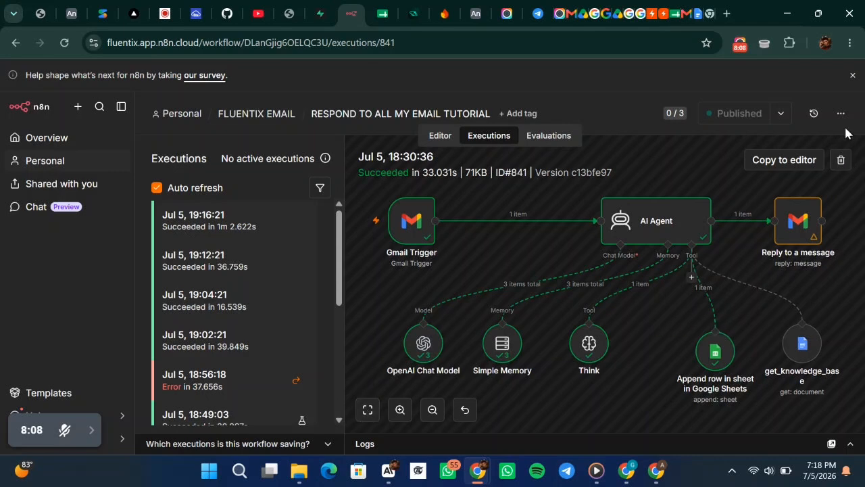
pyautogui.scroll(-1, 481, 217)
pyautogui.scroll(-2, 481, 211)
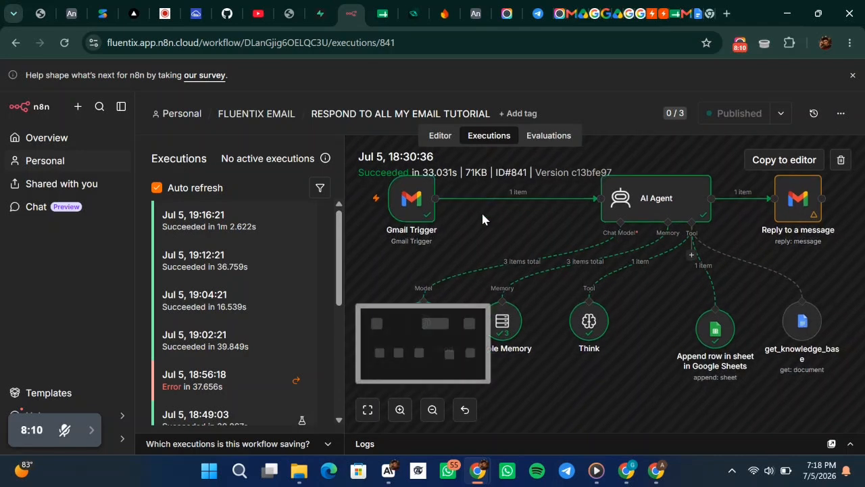
pyautogui.scroll(4, 481, 210)
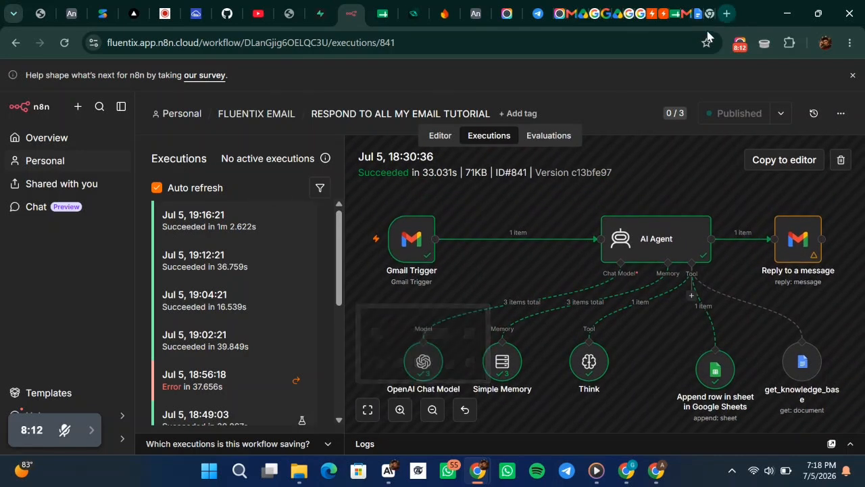
# Switch back to the Gmail thread and show the new message from Aris Automation Technologies
pyautogui.moveTo(626, 469)
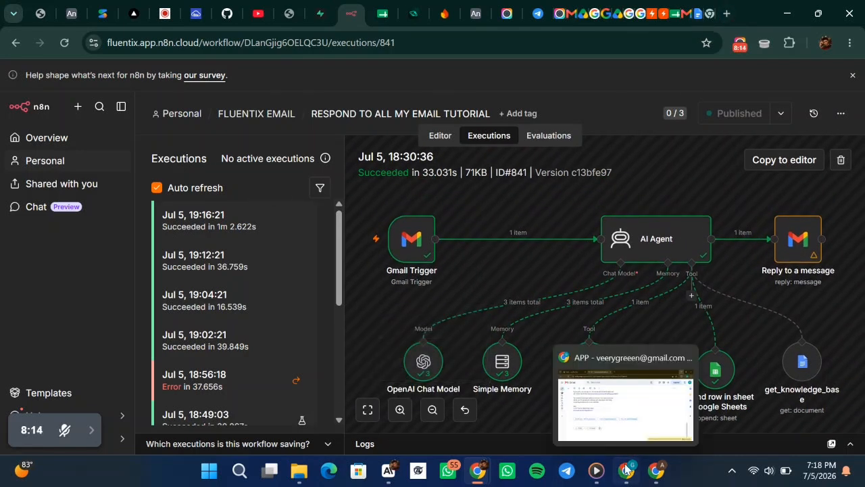
pyautogui.click(625, 427)
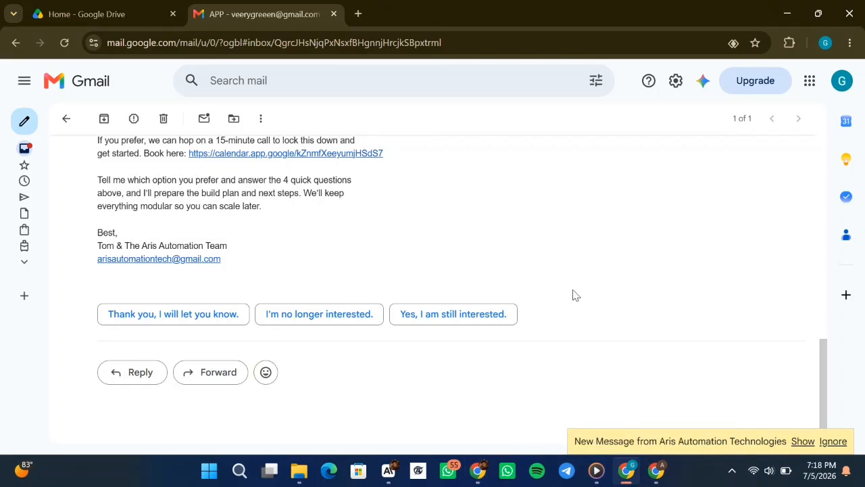
pyautogui.click(803, 441)
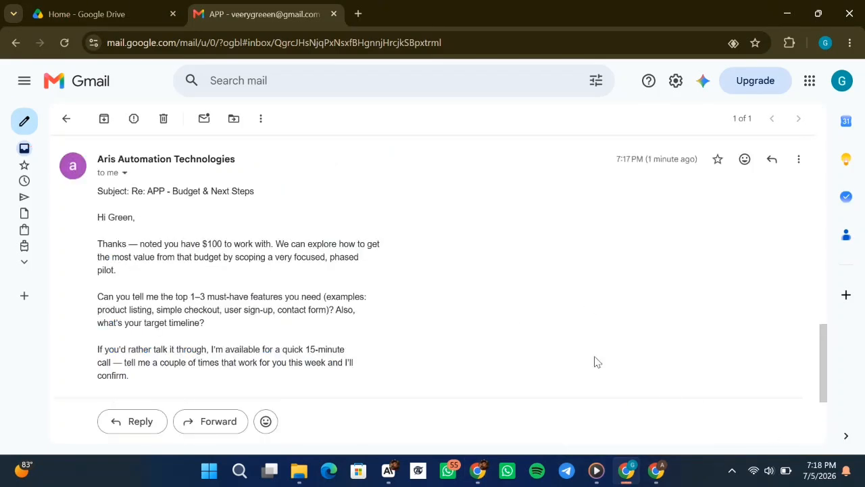
# Compare the "Budget & Next Steps" message with the earlier messages and replies in the APP thread
pyautogui.scroll(-3, 427, 319)
pyautogui.scroll(8, 428, 319)
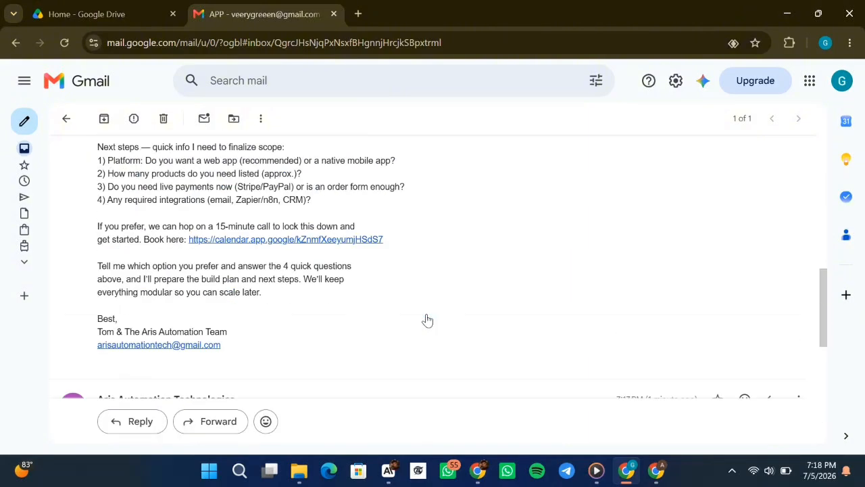
pyautogui.scroll(5, 427, 319)
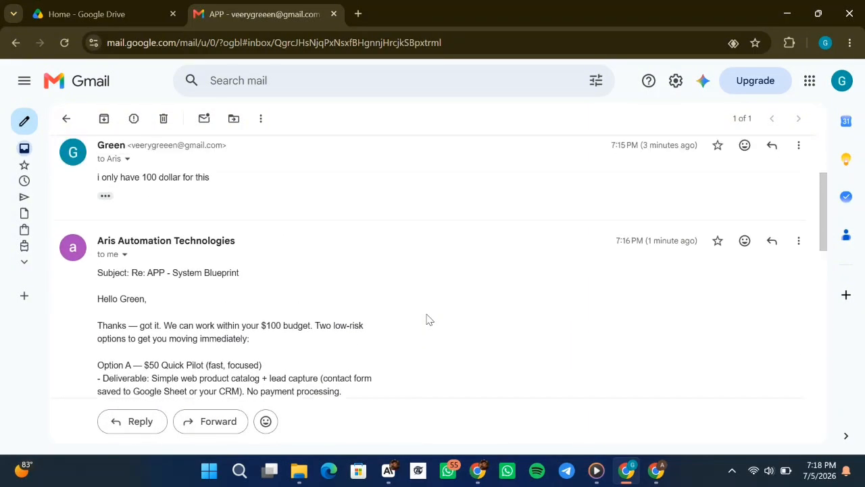
pyautogui.scroll(1, 427, 319)
pyautogui.scroll(-10, 359, 352)
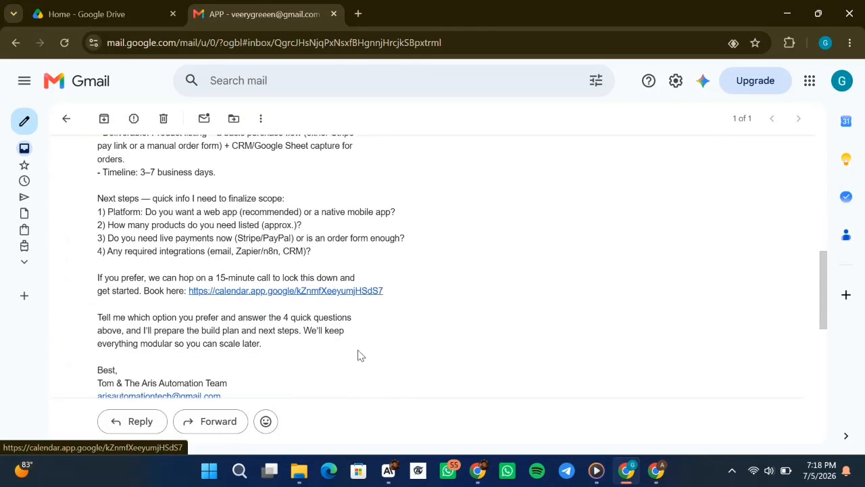
pyautogui.scroll(-1, 359, 356)
pyautogui.scroll(10, 359, 356)
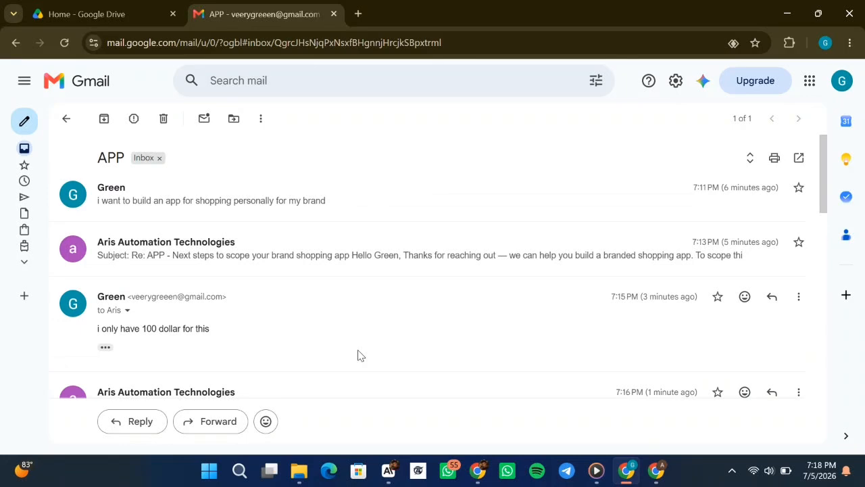
pyautogui.scroll(-3, 546, 269)
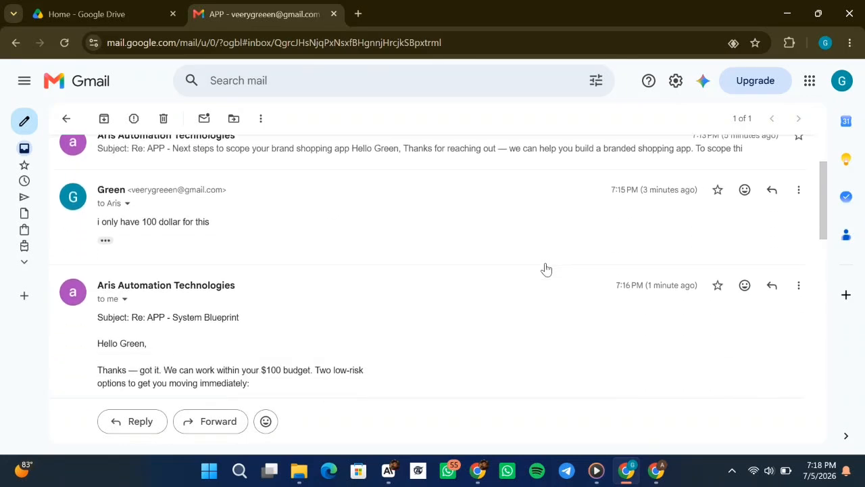
# Switch to the TUTORIAL EMAIL APPEND sheet, widen column D to fit the message text in row 21, and dismiss the browser notification
pyautogui.hotkey('alt', 'Tab')
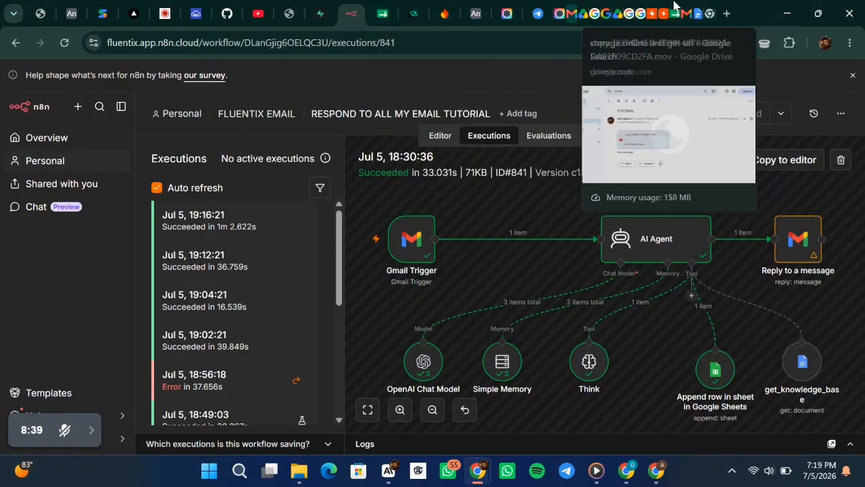
pyautogui.click(676, 14)
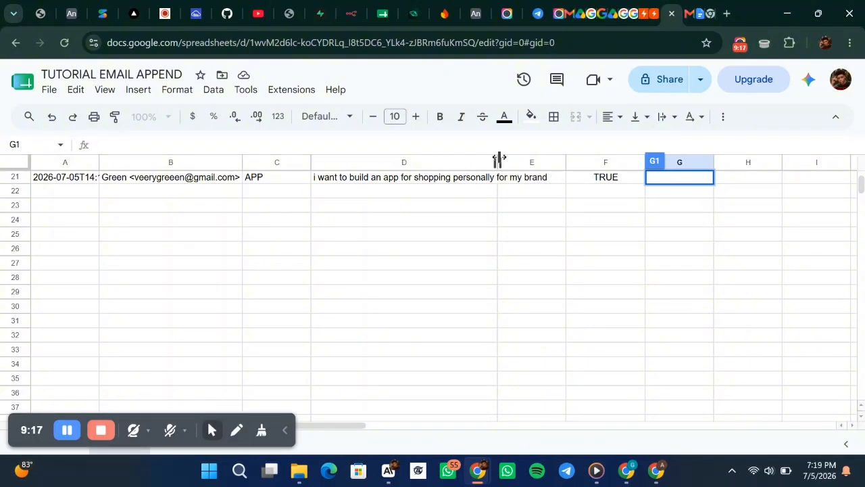
pyautogui.moveTo(499, 161); pyautogui.dragTo(546, 164)
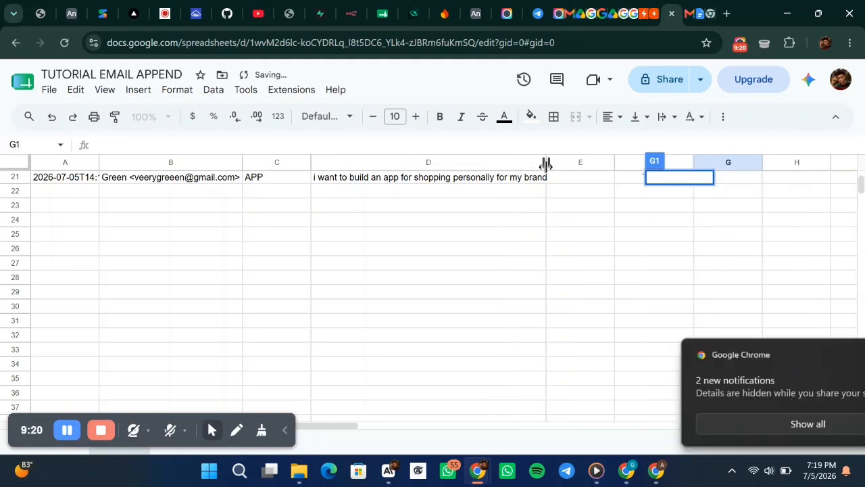
pyautogui.click(724, 196)
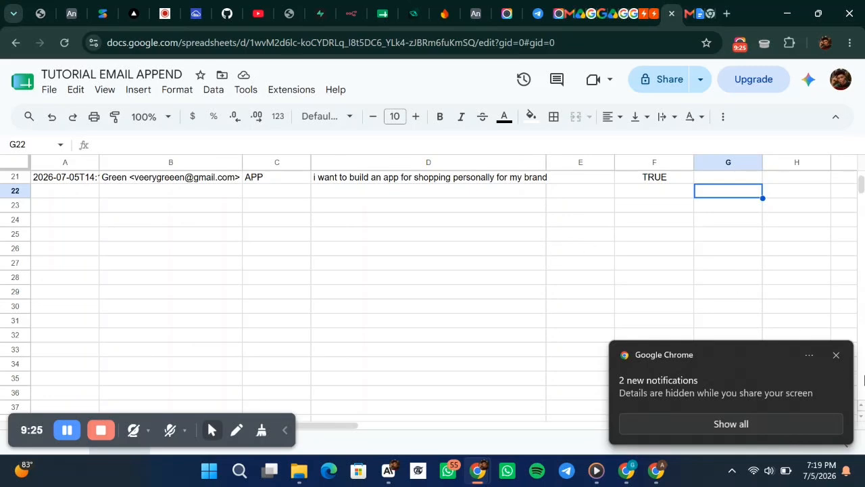
pyautogui.click(837, 356)
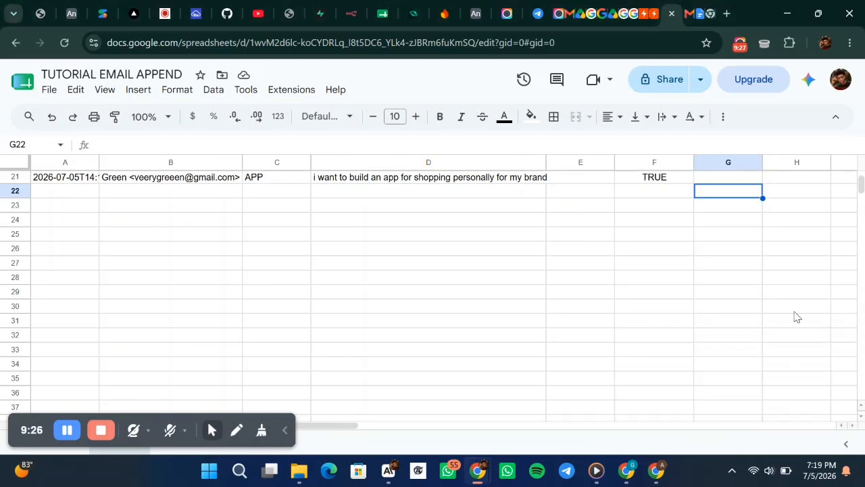
# Inspect the logged APP entry in row 21, including its action, message, sender, subject and timestamp columns
pyautogui.click(668, 190)
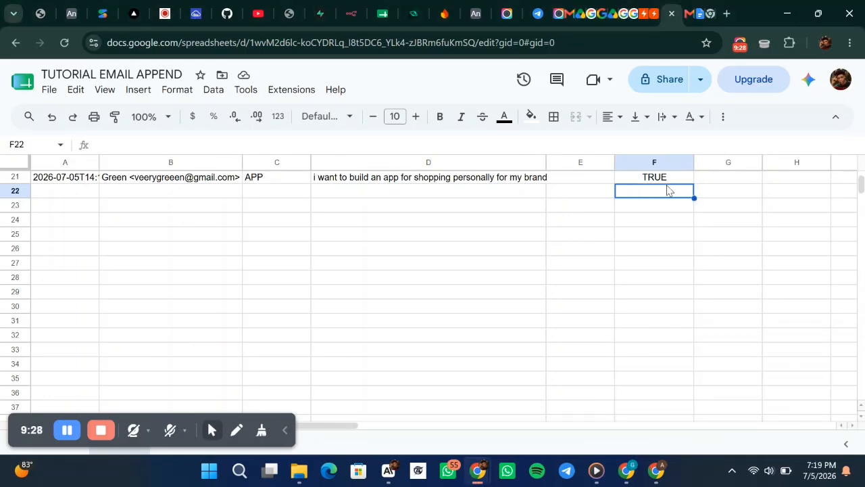
pyautogui.click(520, 182)
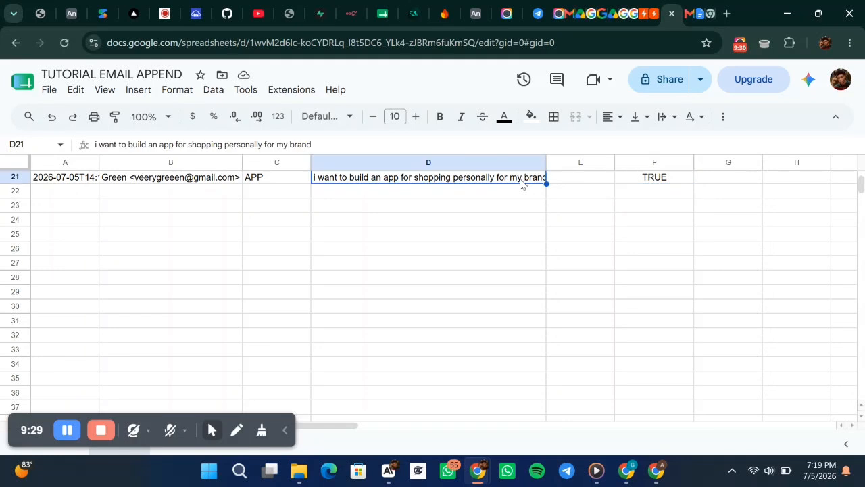
pyautogui.click(217, 184)
pyautogui.click(287, 195)
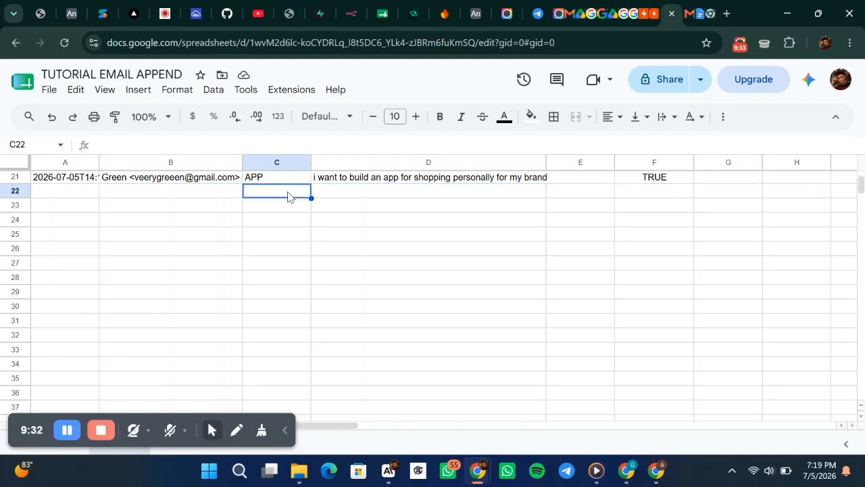
pyautogui.click(283, 180)
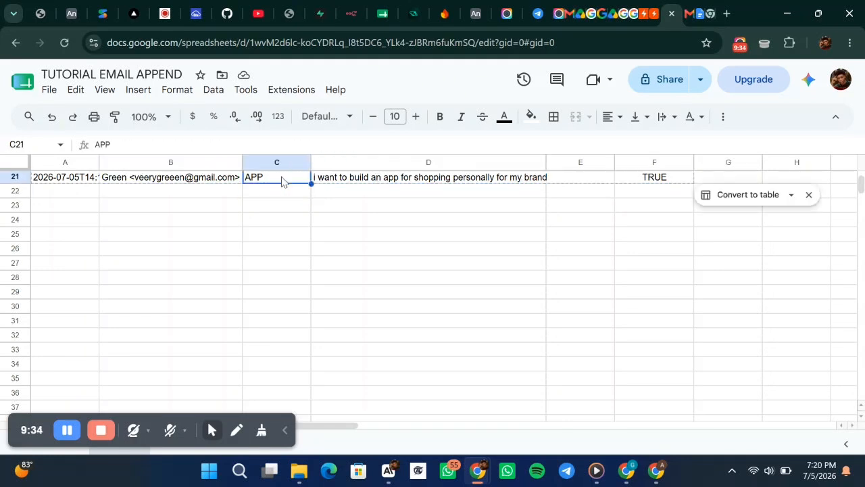
pyautogui.click(89, 169)
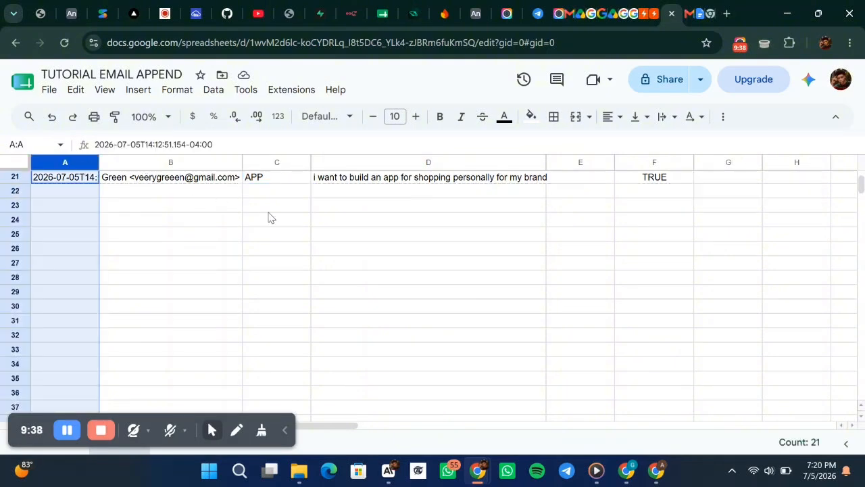
pyautogui.click(67, 430)
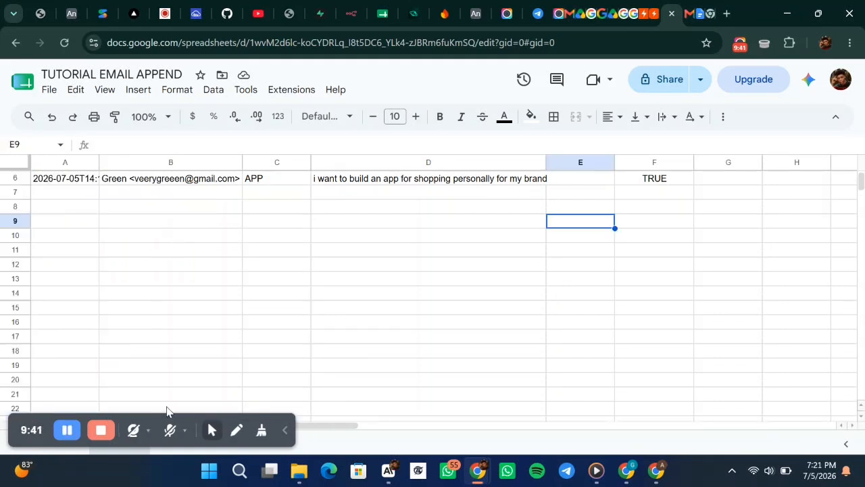
# Check the APP entry's message in row 6, and inspect the SENDER, SUBJECT and MESSAGE PREVIEW headers
pyautogui.click(402, 181)
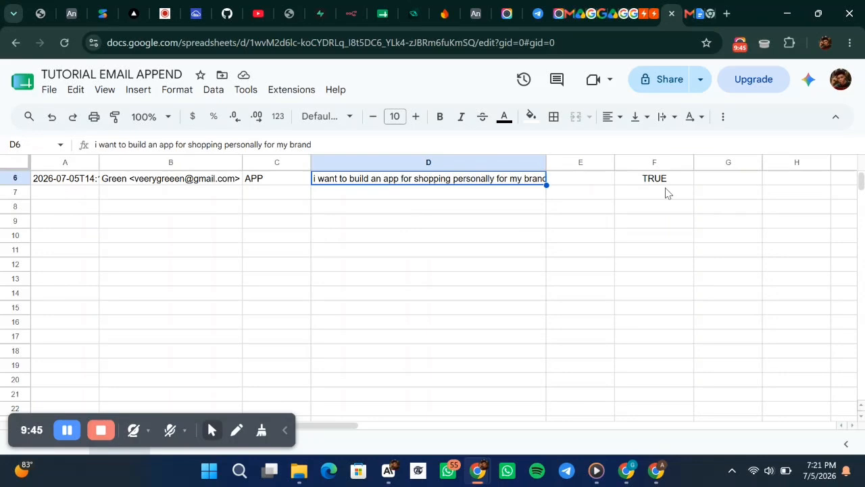
pyautogui.scroll(2, 296, 232)
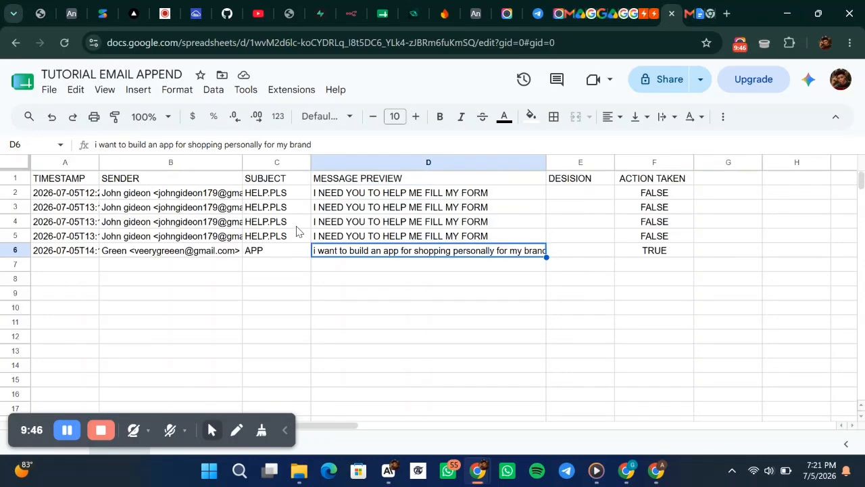
pyautogui.click(134, 179)
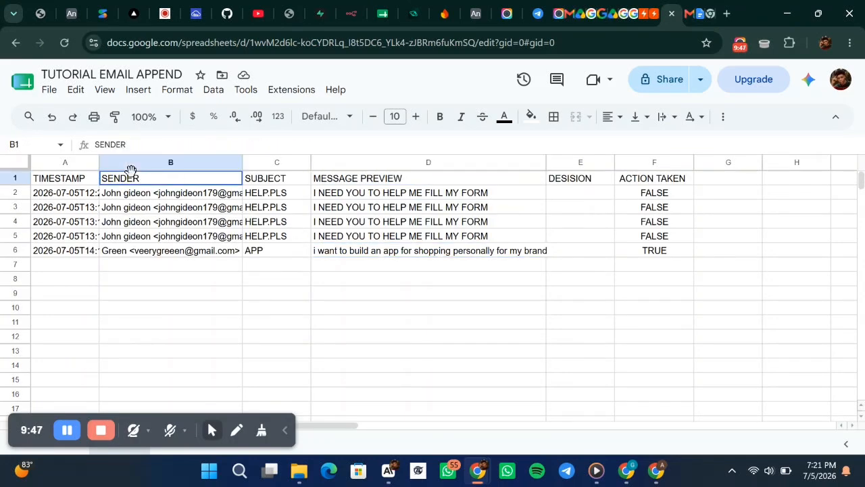
pyautogui.click(294, 184)
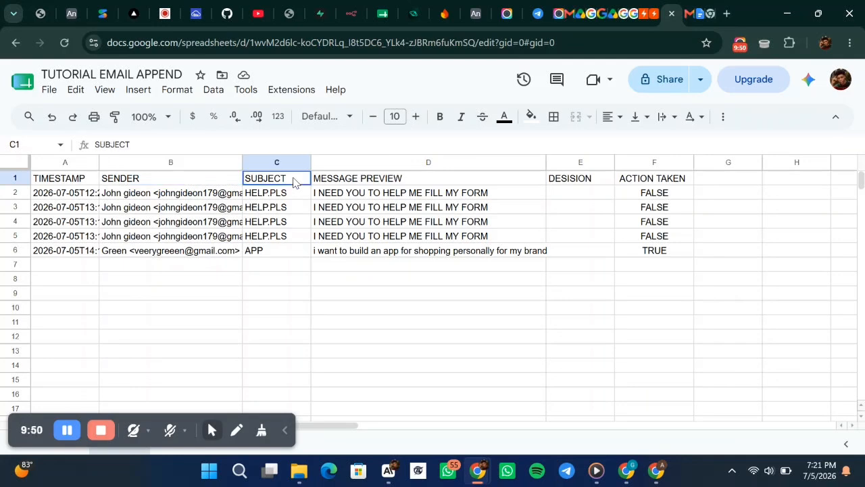
pyautogui.click(425, 181)
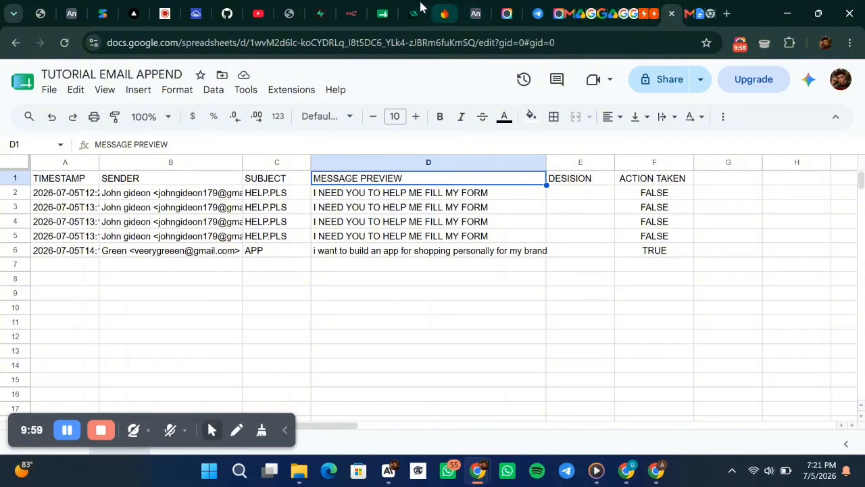
# Return to the executions view of the RESPOND TO ALL MY EMAIL TUTORIAL workflow in n8n
pyautogui.click(348, 12)
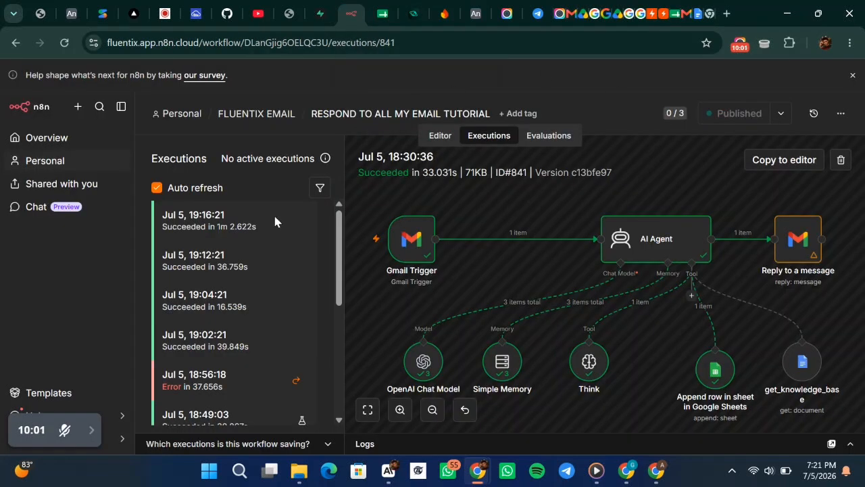
pyautogui.click(92, 429)
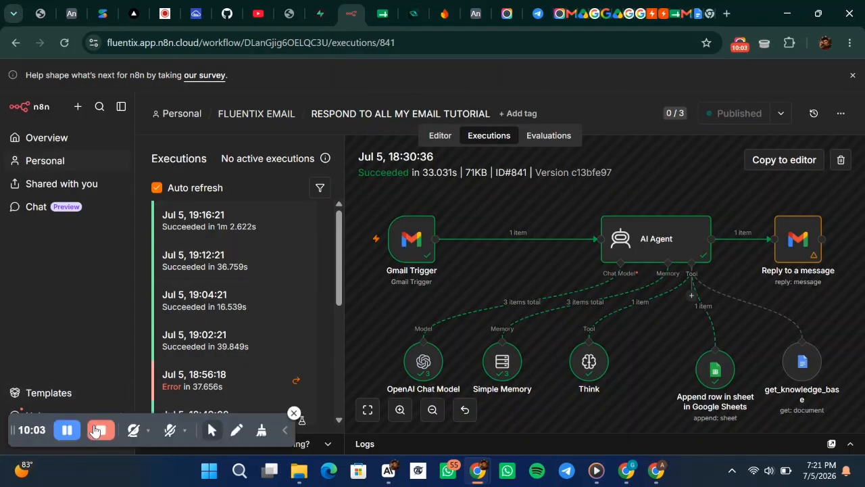